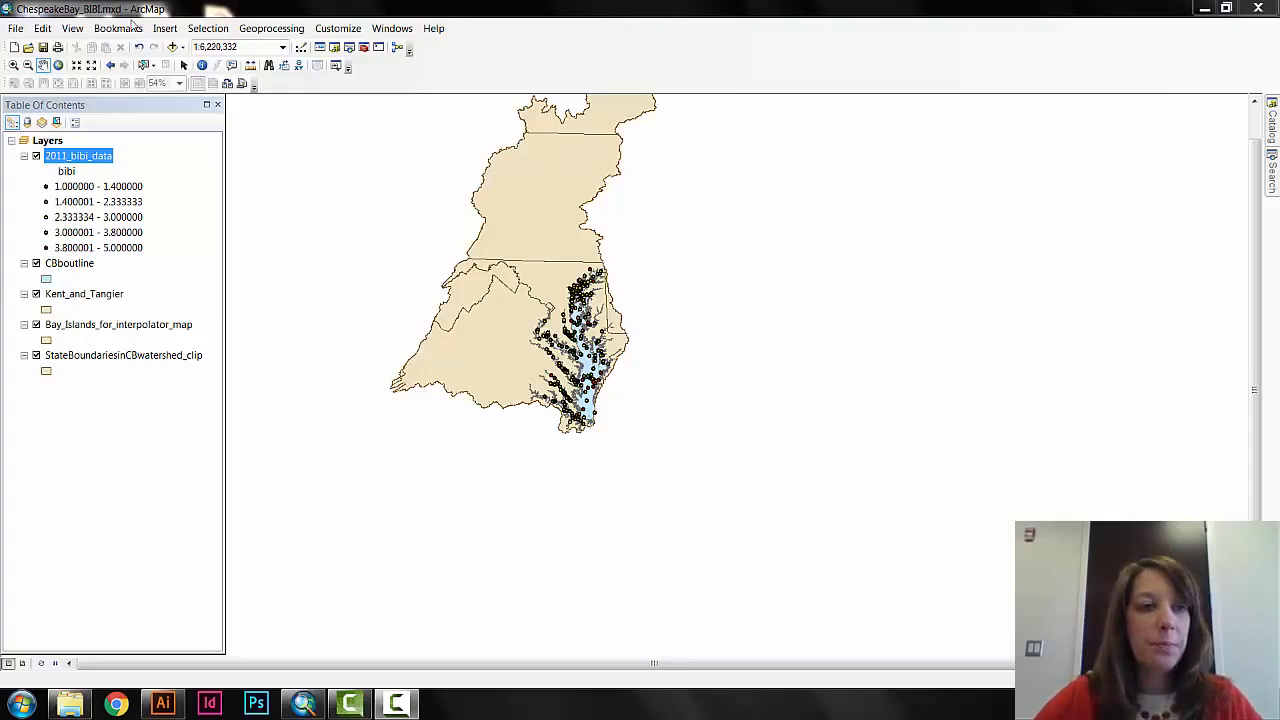
Switch to layout view and zoom the map in on the Chesapeake Bay so it fills the data frame.
click(72, 28)
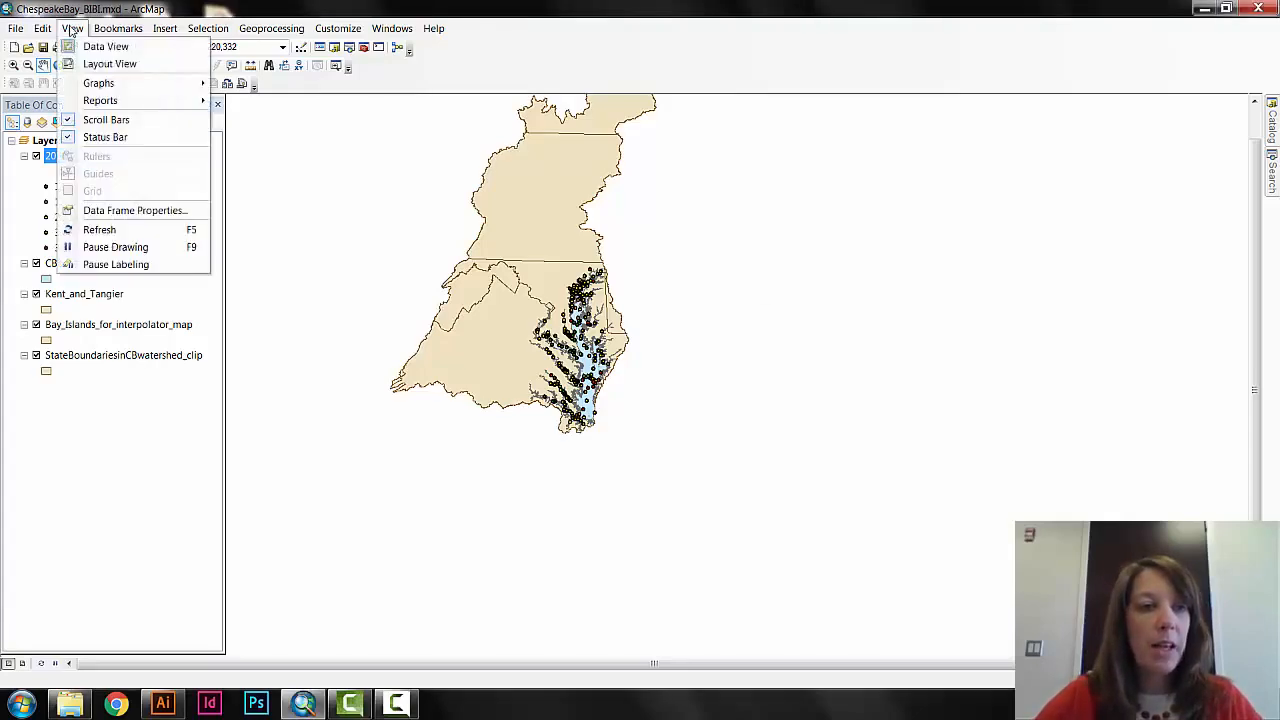
click(105, 63)
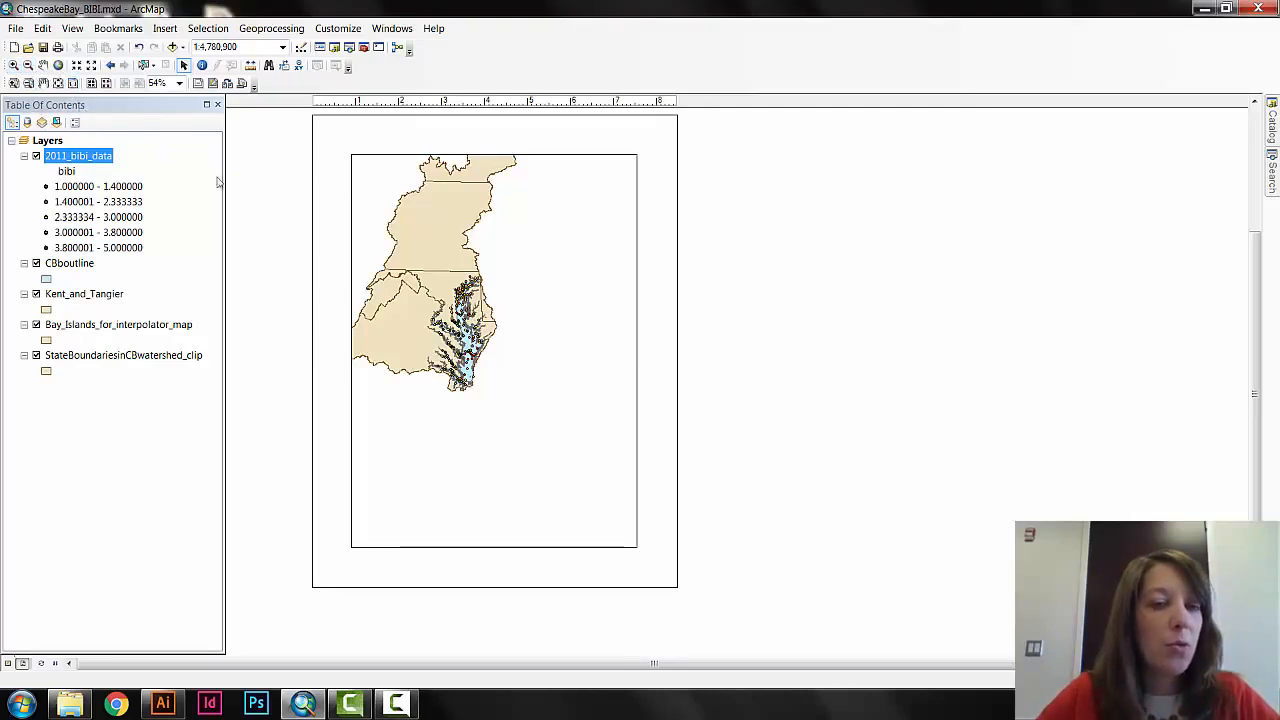
click(420, 262)
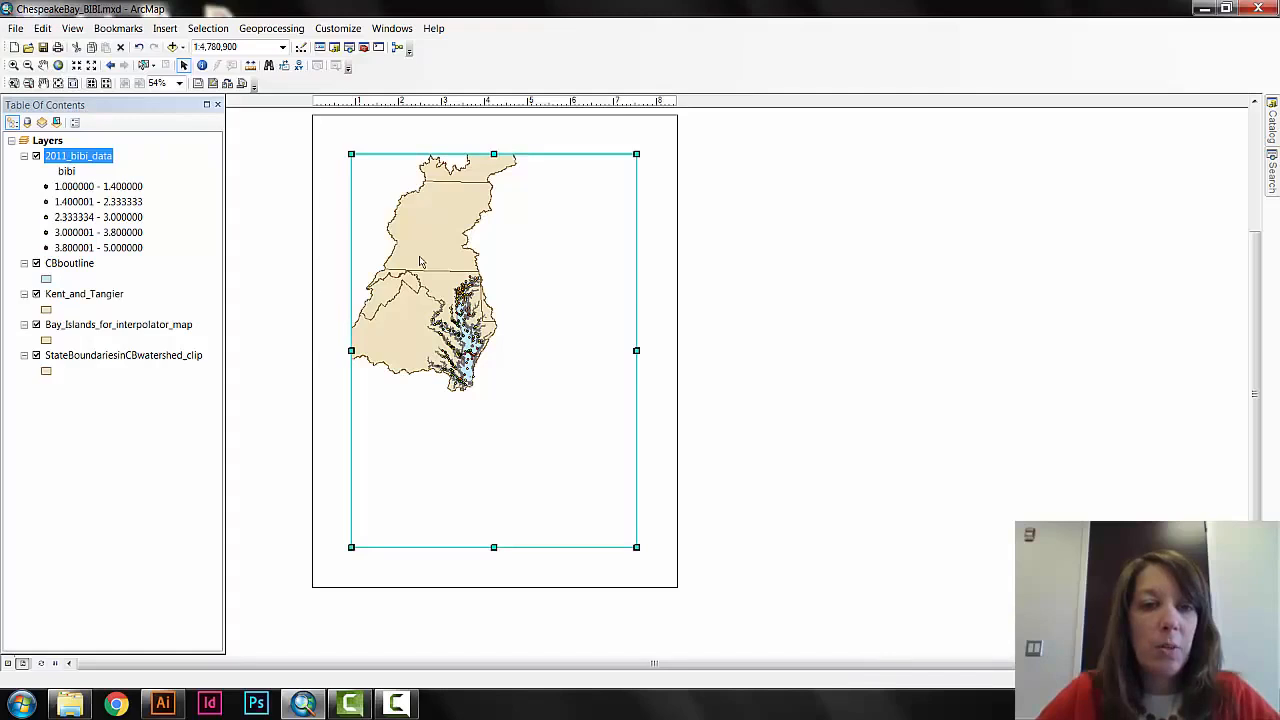
click(43, 65)
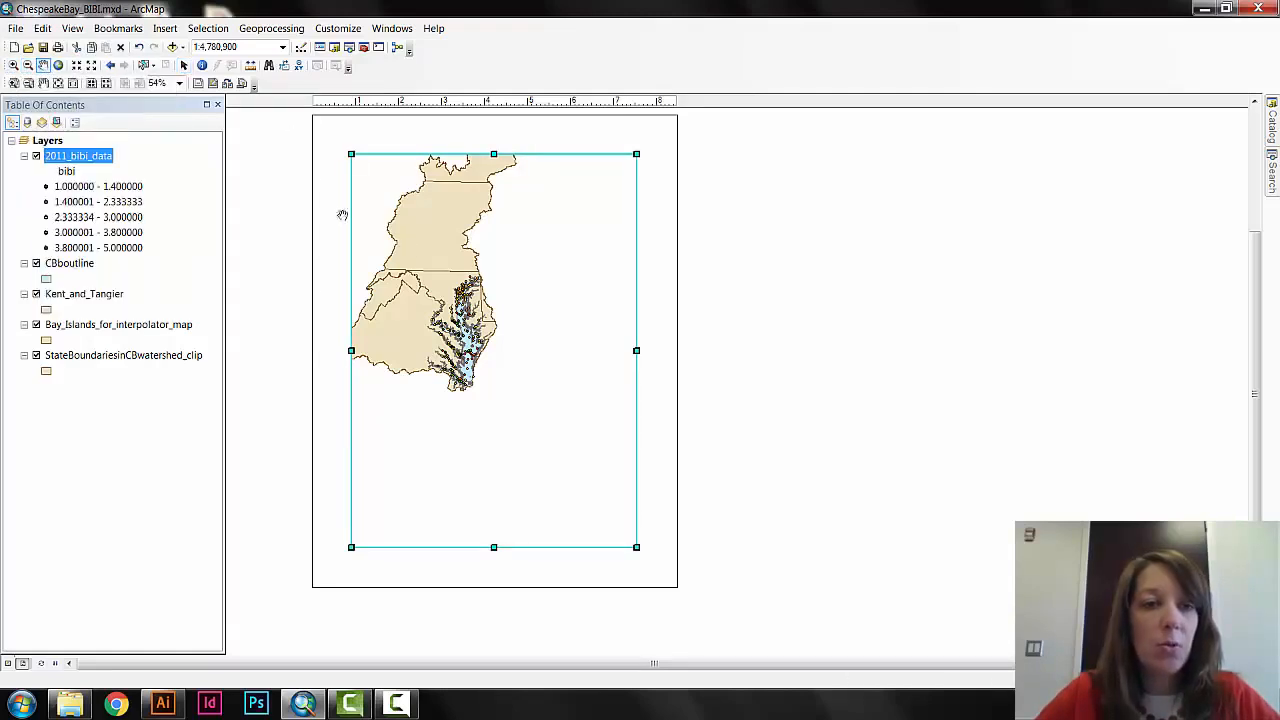
drag(419, 246, 465, 281)
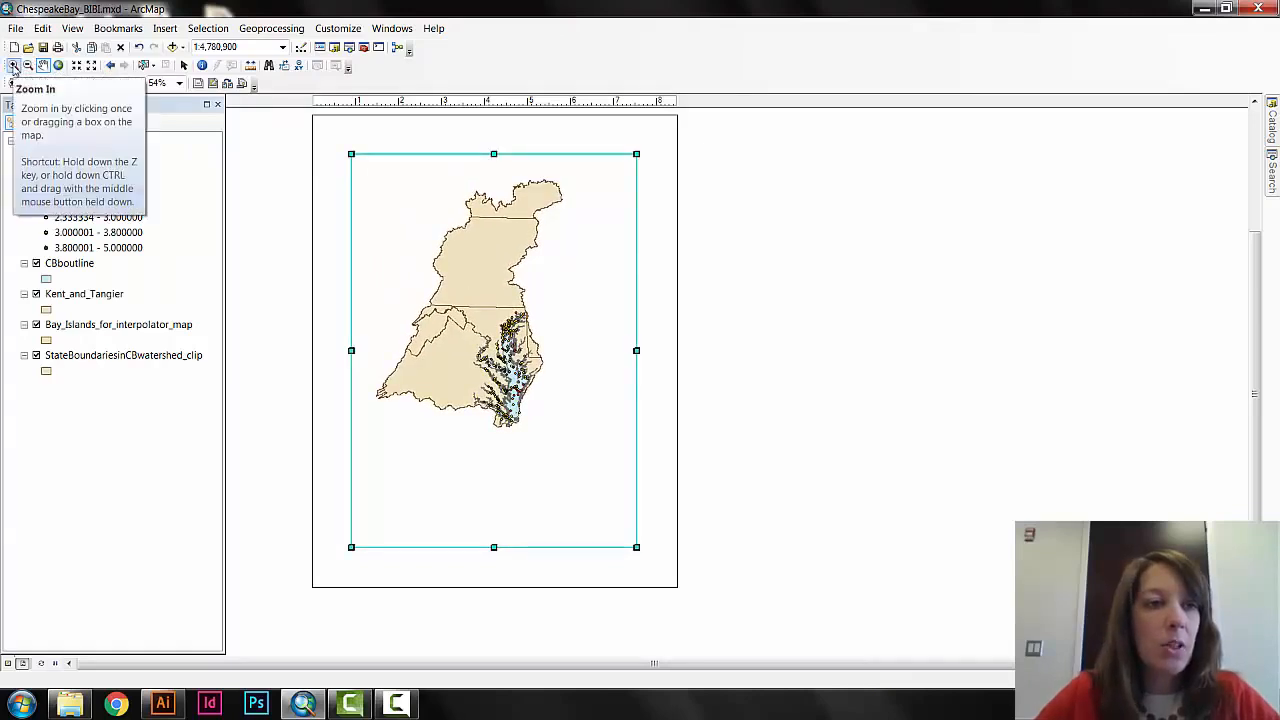
click(13, 66)
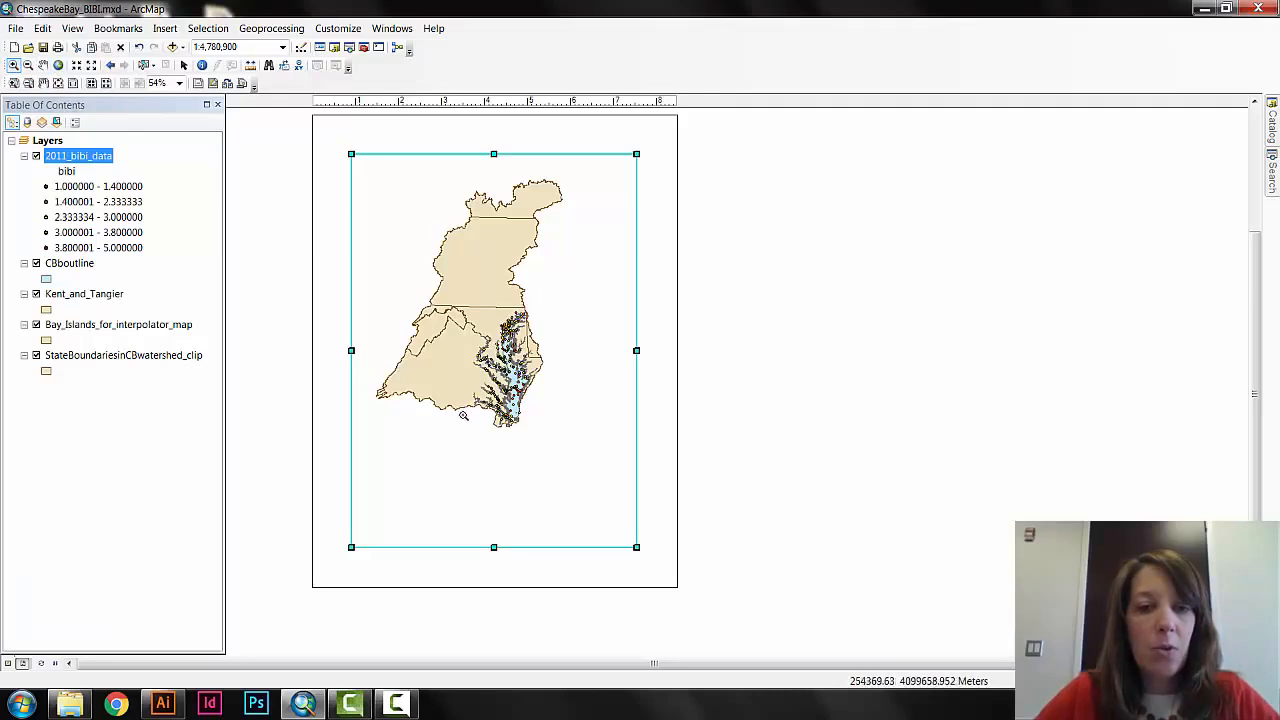
drag(545, 296, 465, 432)
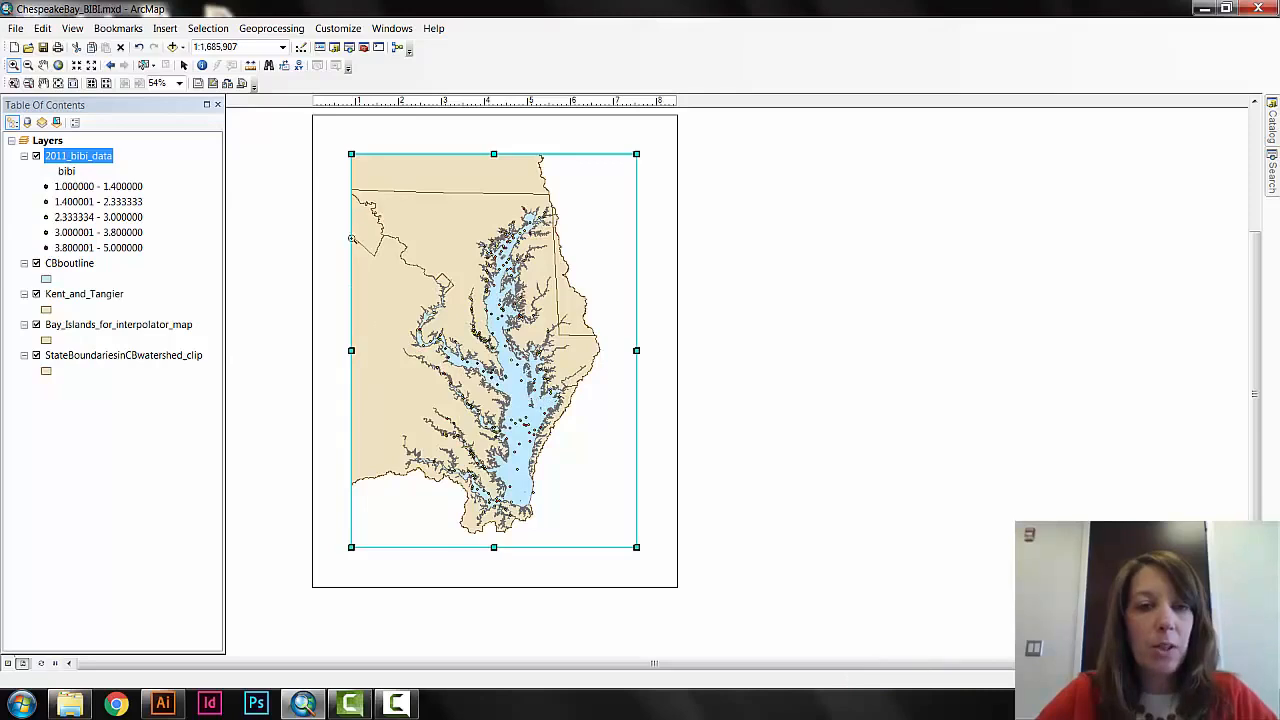
mouse_move(365, 177)
mouse_down()
mouse_move(597, 500)
mouse_move(601, 538)
mouse_up()
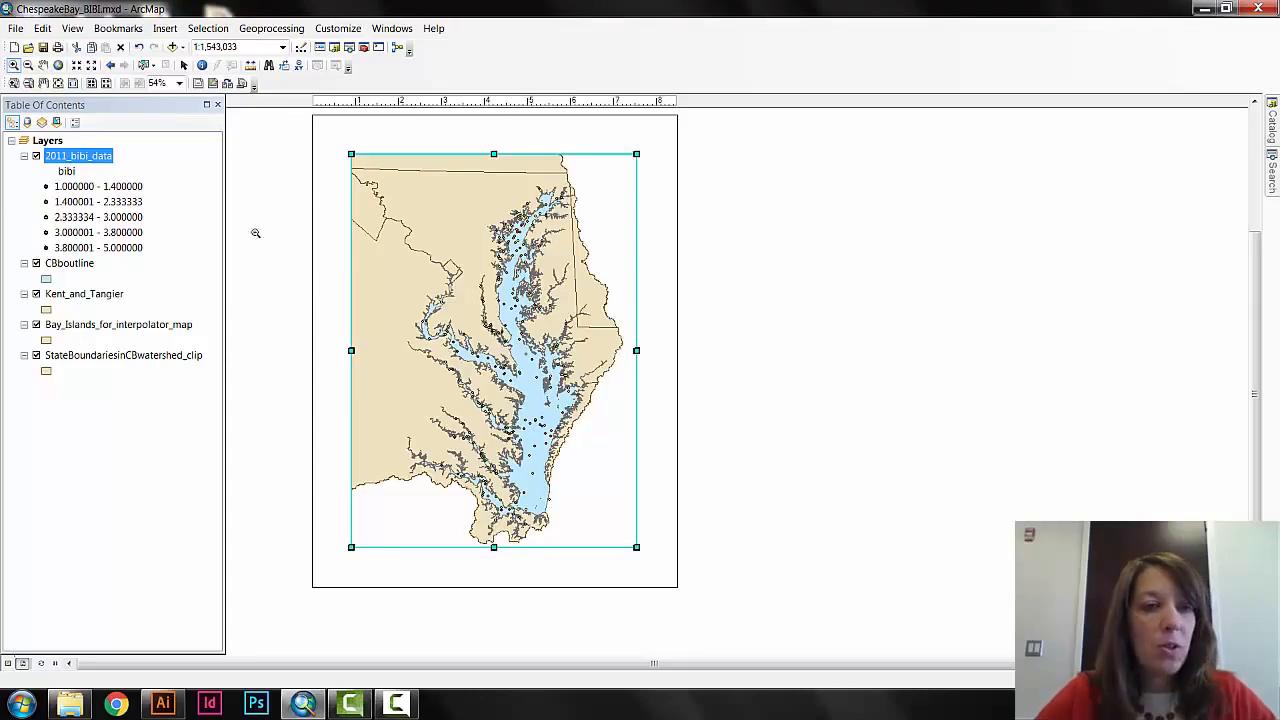
Set the size of all graduated-color point symbols in the 2011_bibi_data layer to 8.
right_click(80, 160)
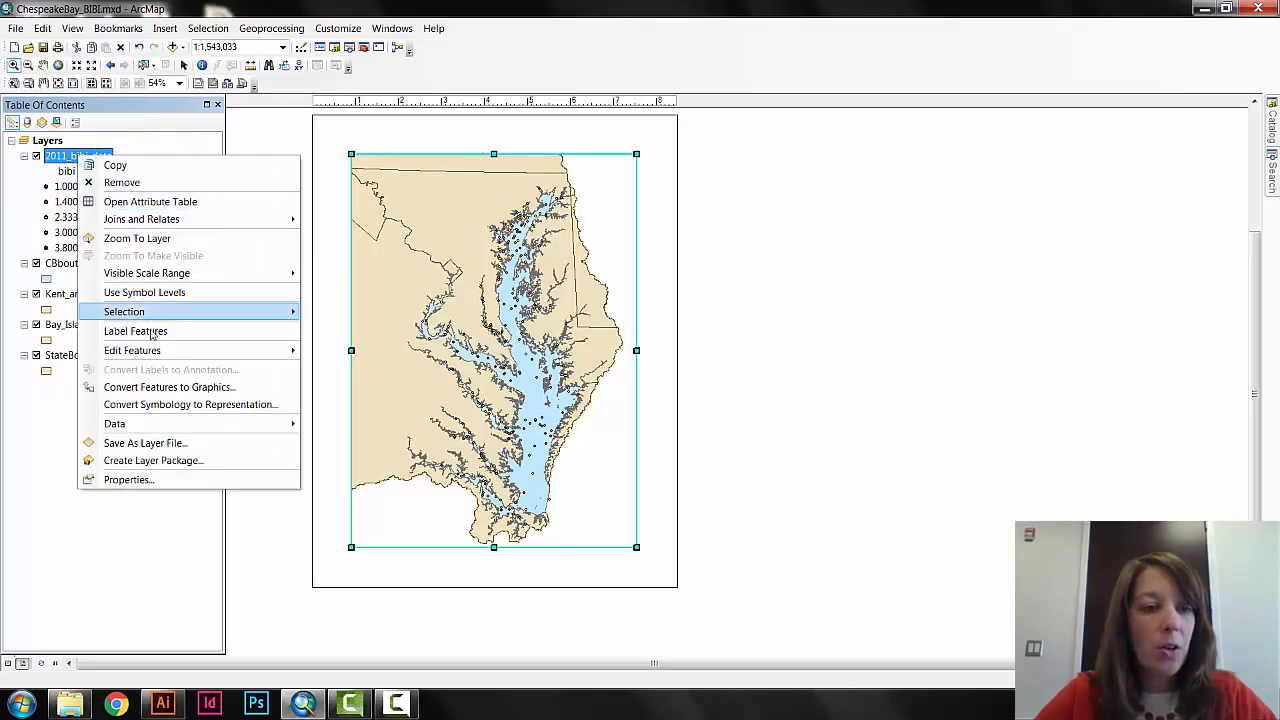
click(128, 479)
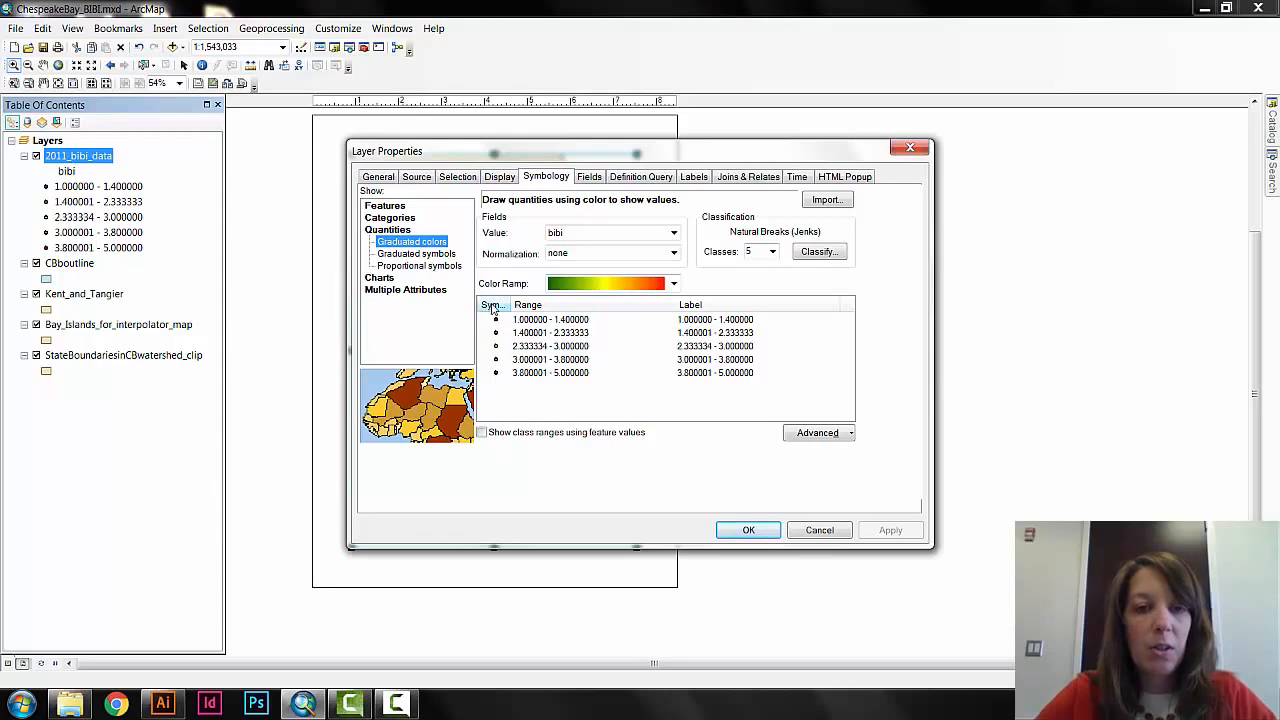
right_click(492, 309)
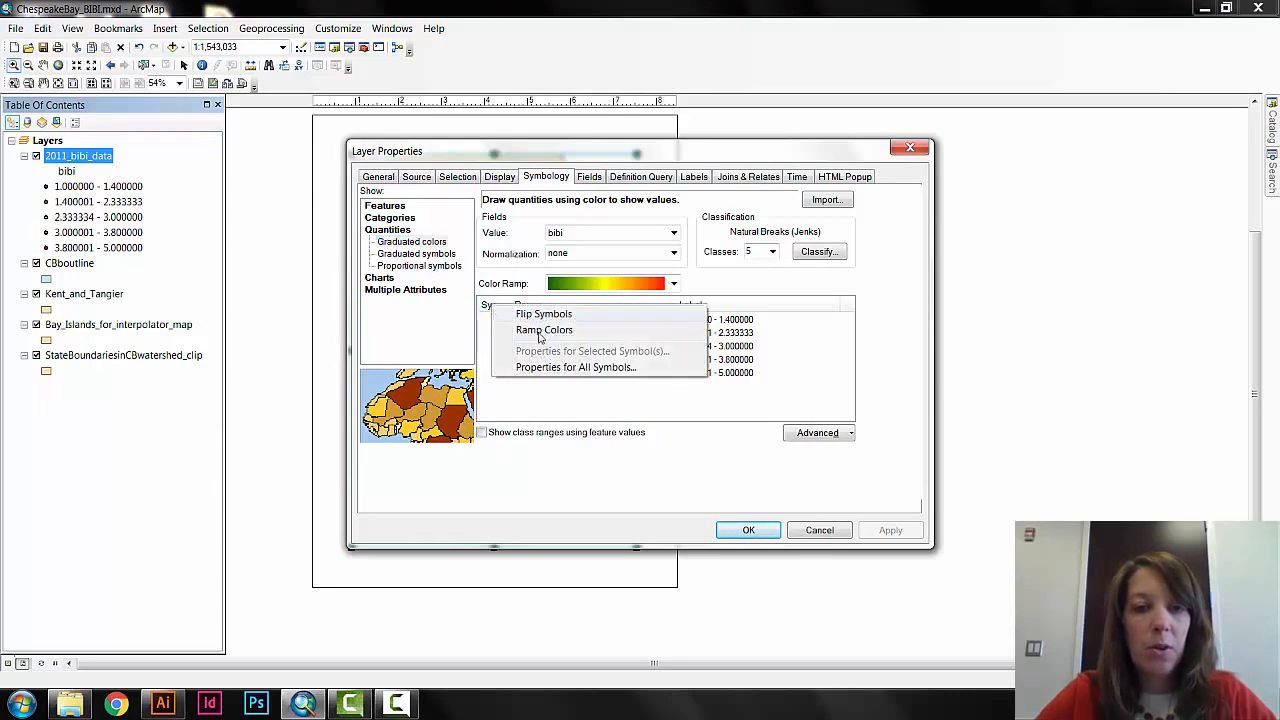
click(566, 368)
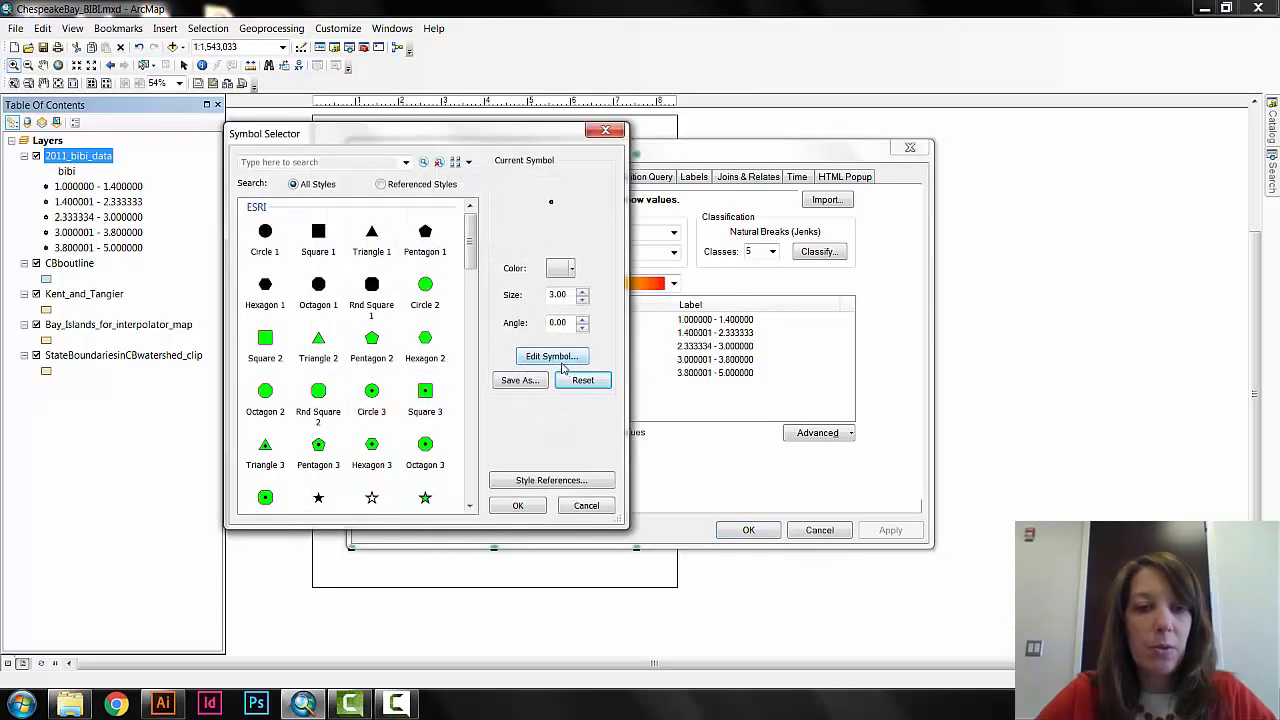
click(583, 292)
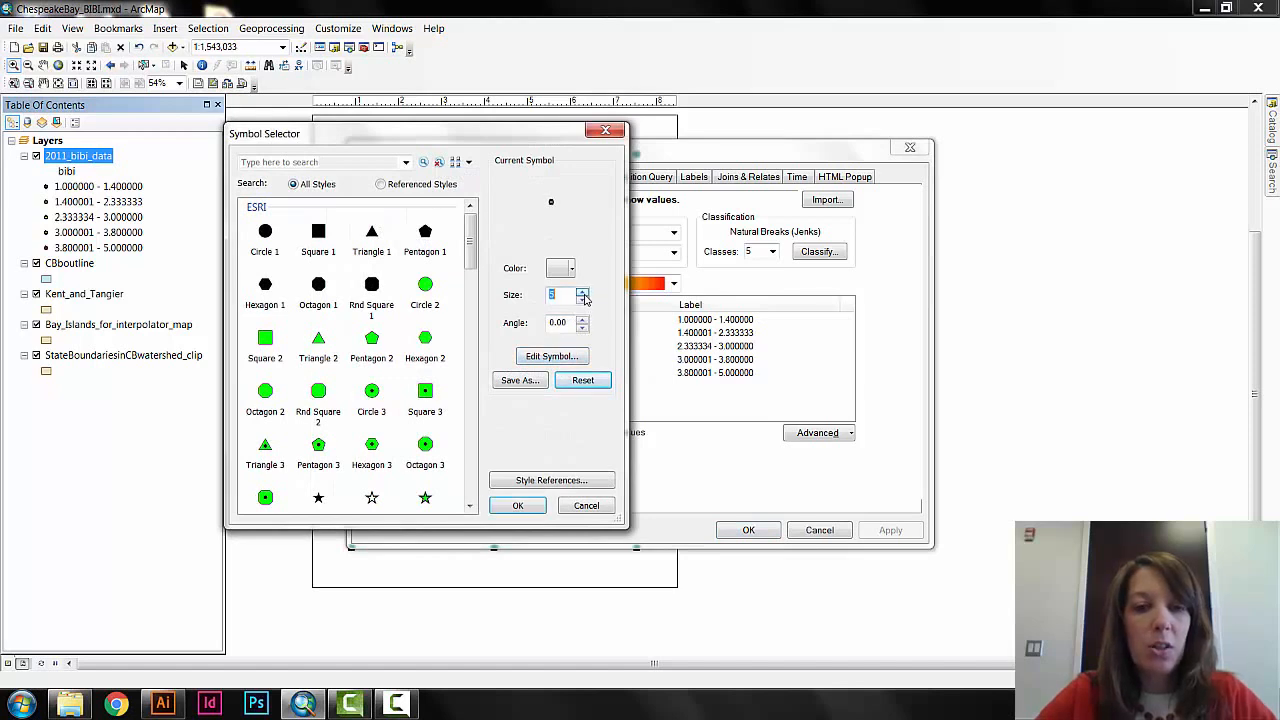
click(583, 293)
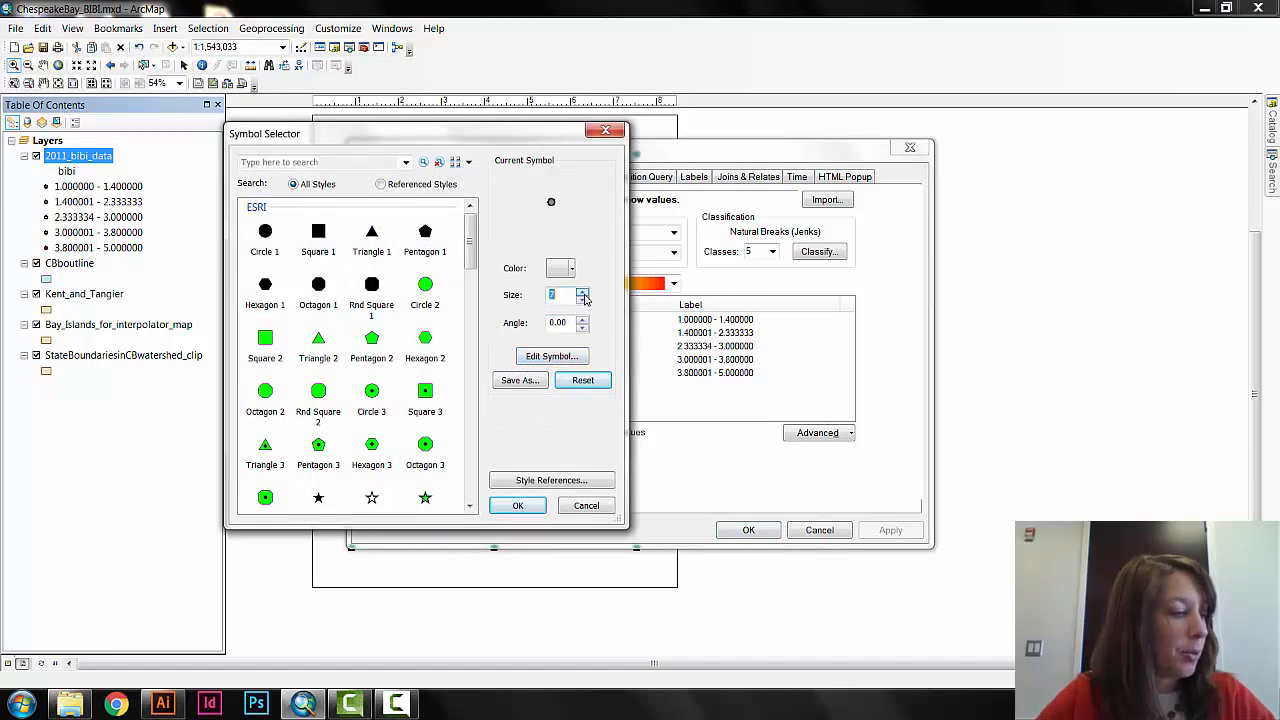
click(528, 505)
click(886, 531)
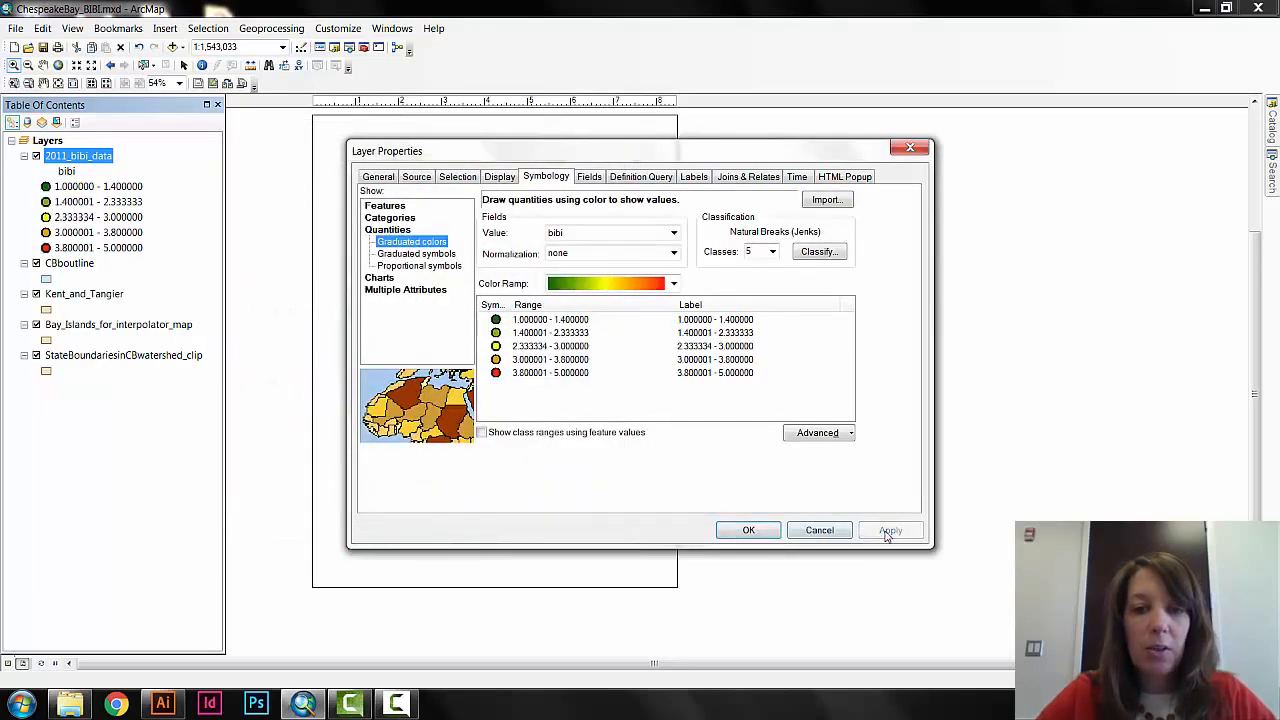
click(756, 530)
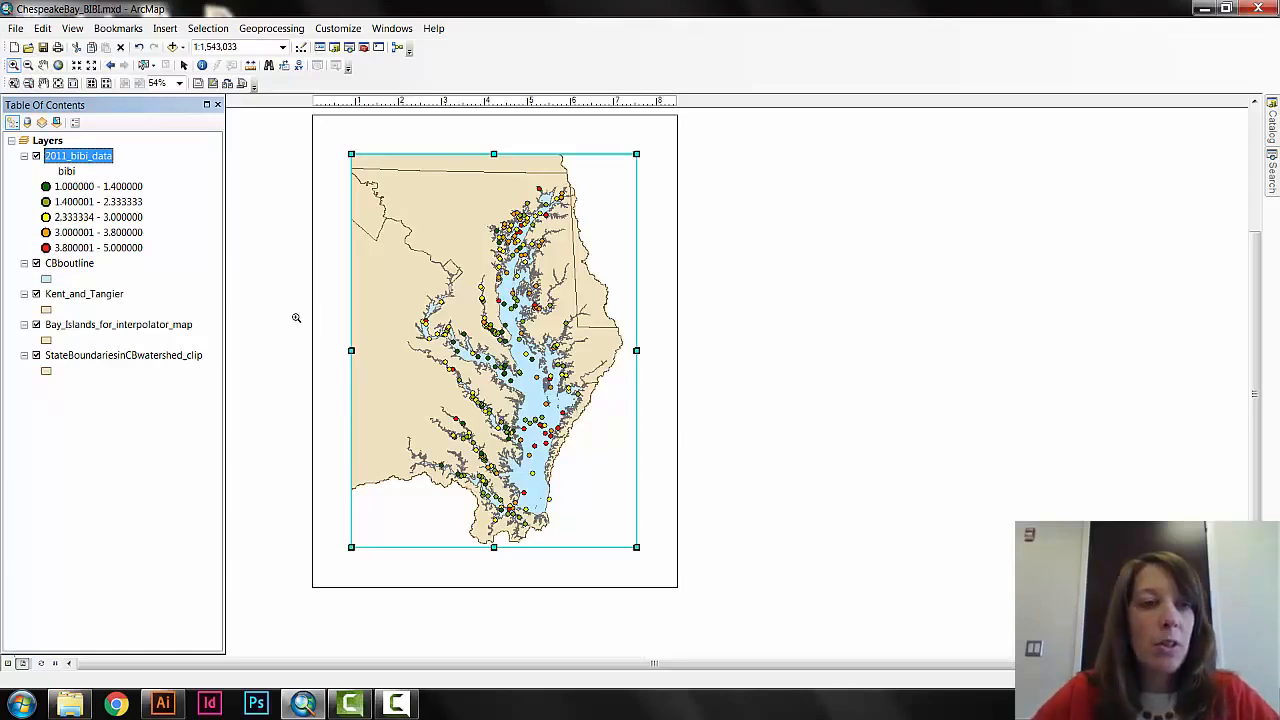
Insert a Scale Line 1 scale bar in miles on the layout, with its default properties, just east of the bay.
click(184, 66)
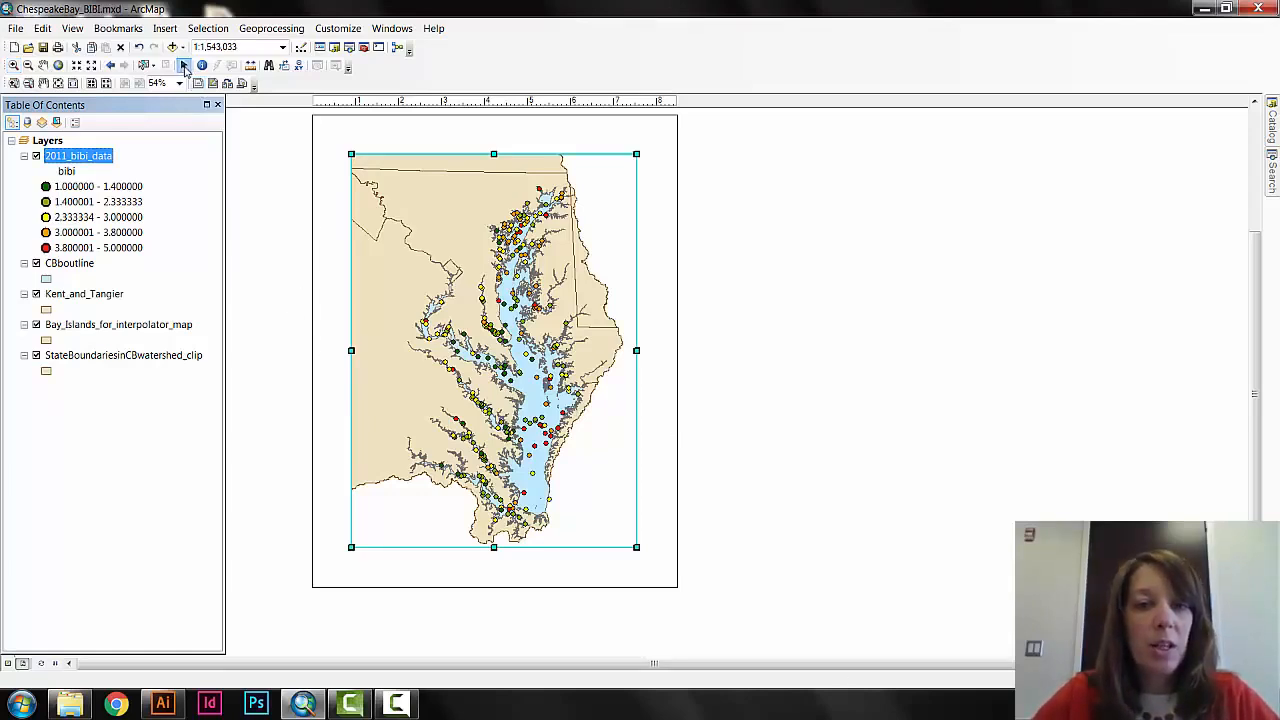
click(669, 400)
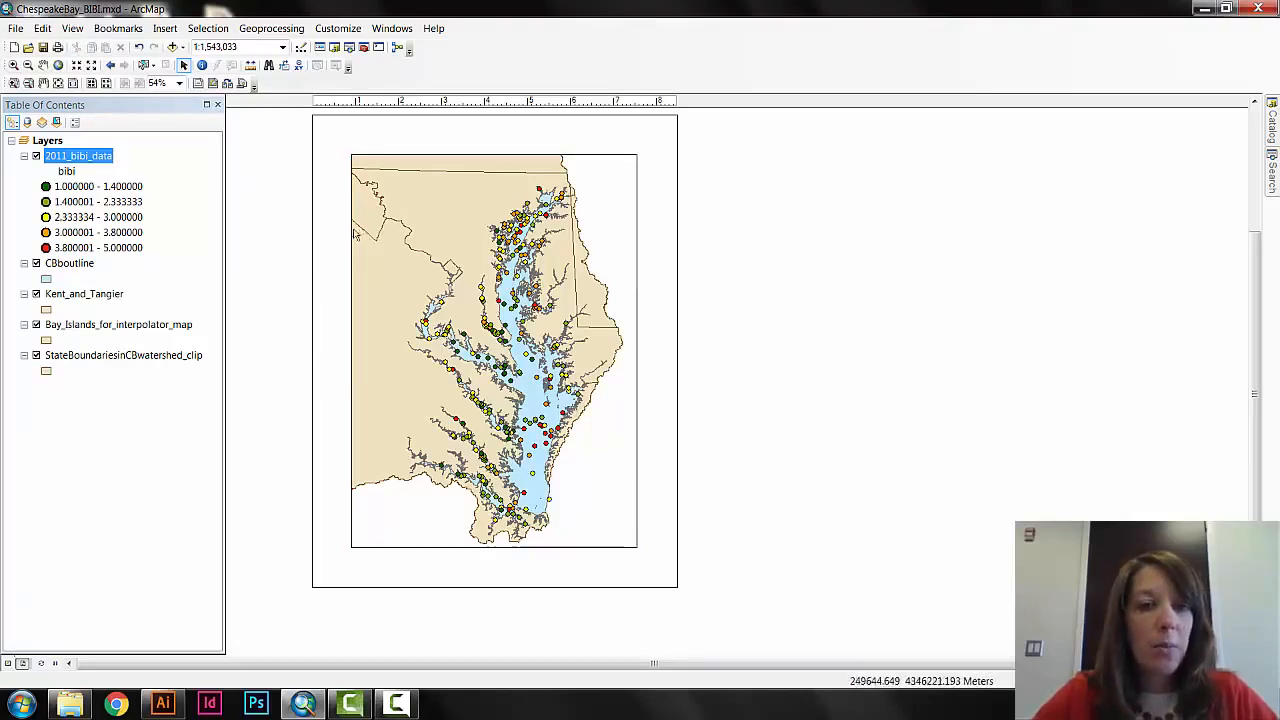
click(165, 28)
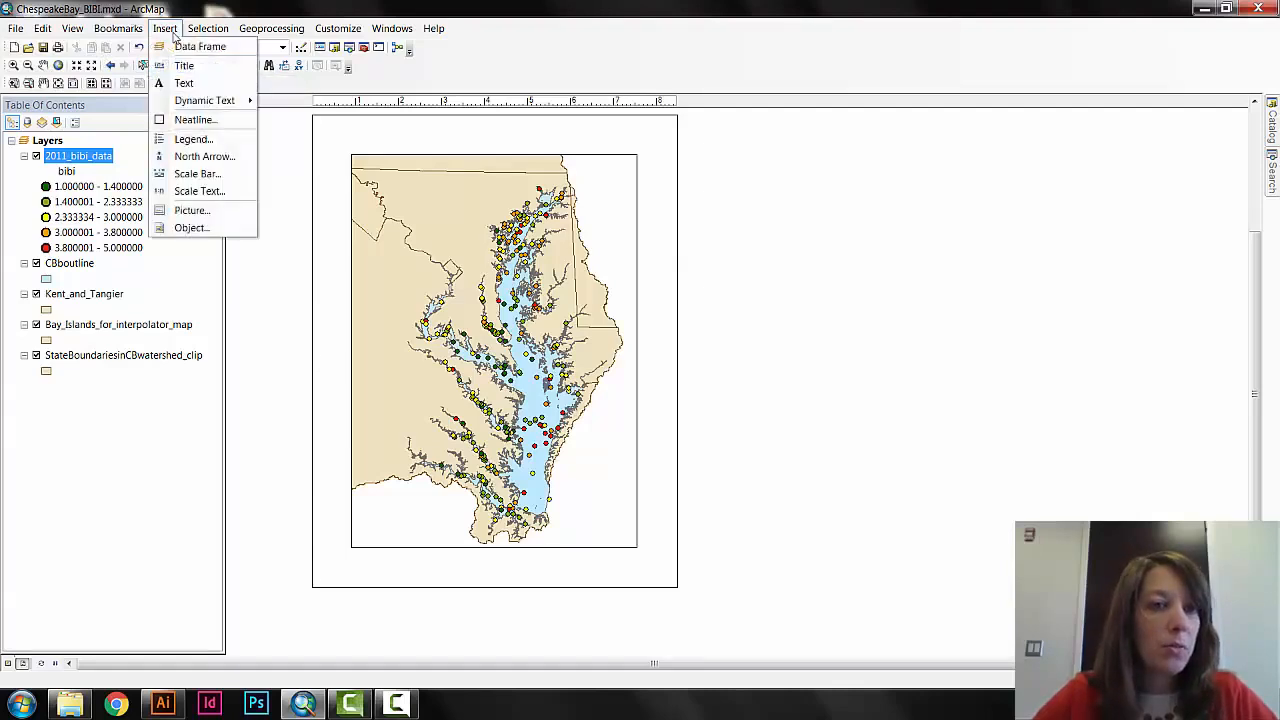
click(198, 173)
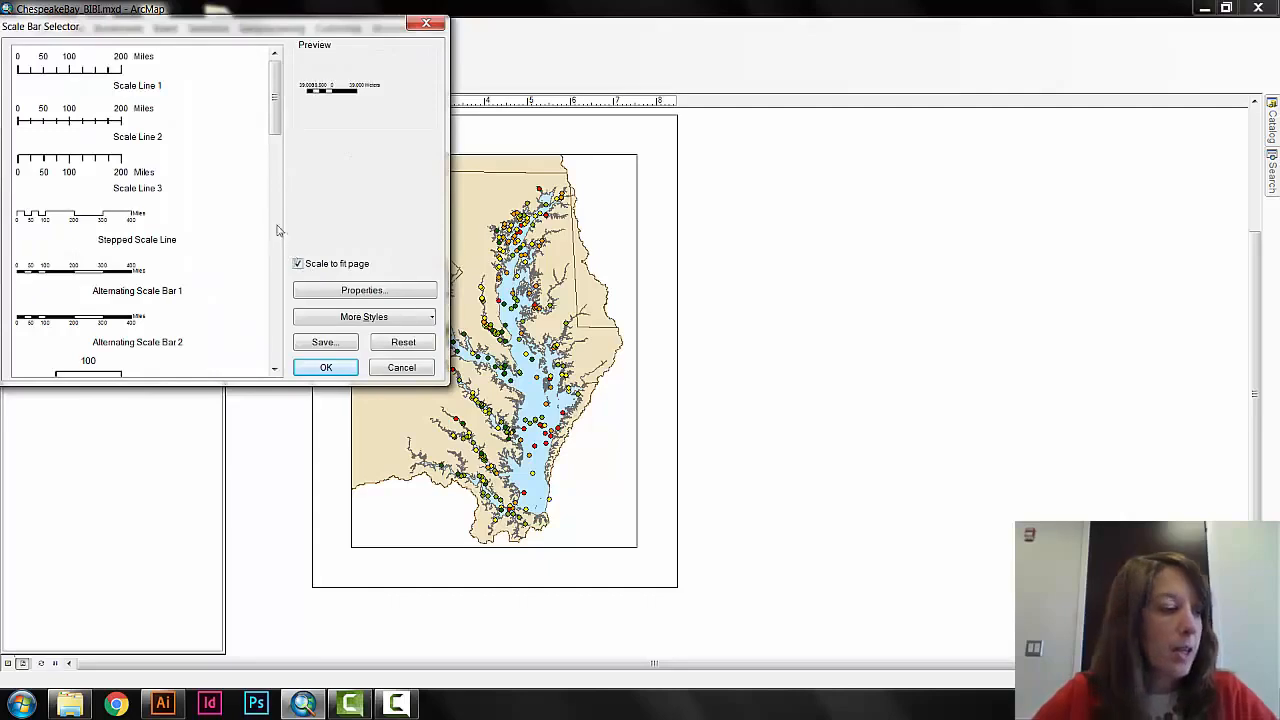
click(93, 70)
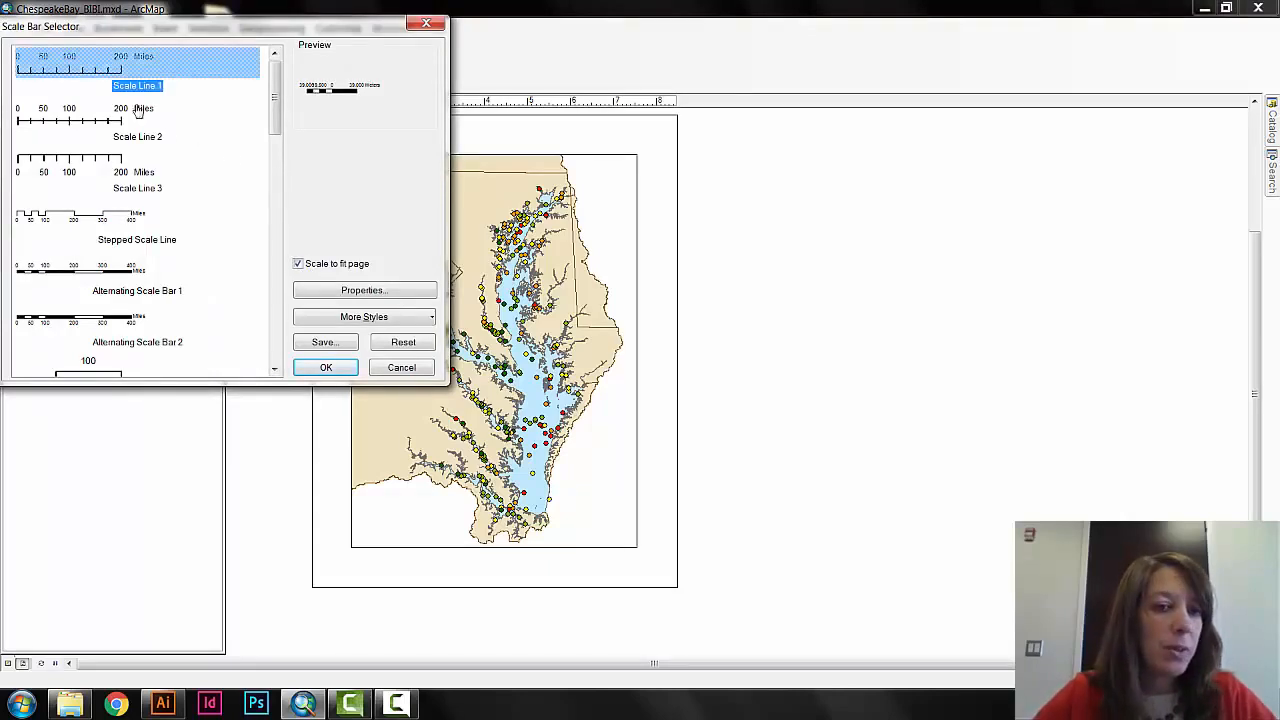
click(342, 291)
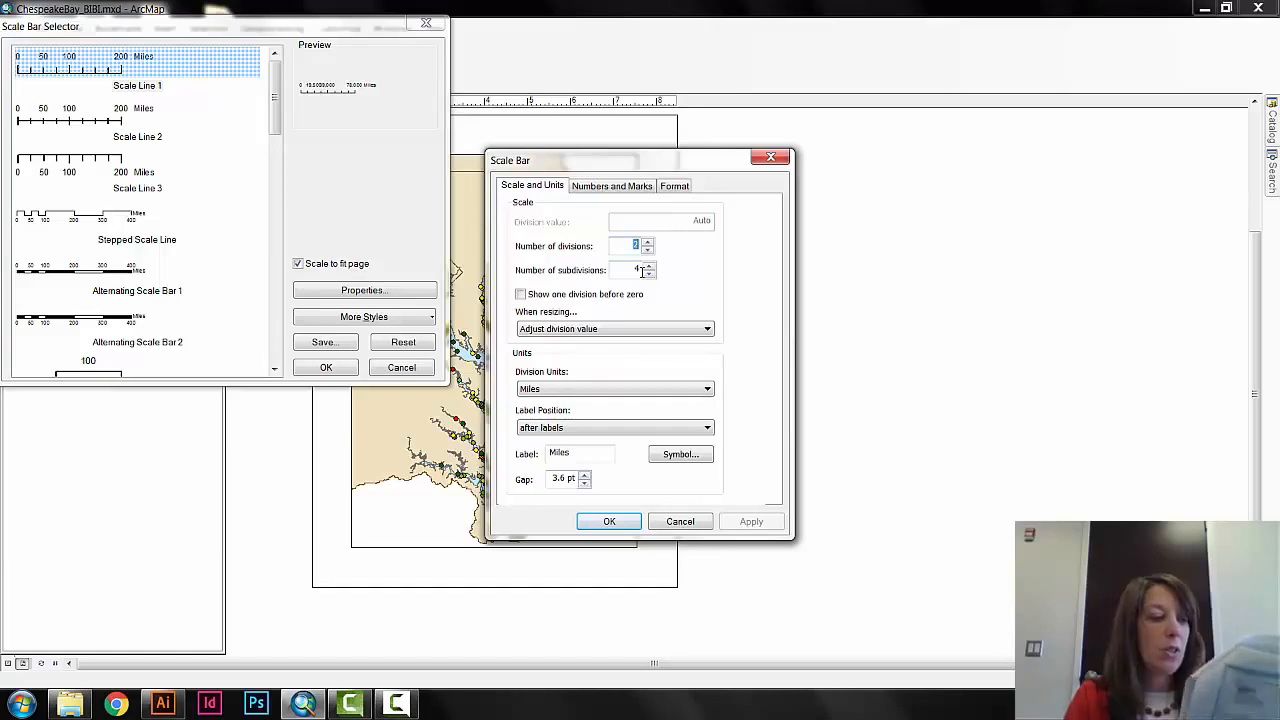
click(625, 528)
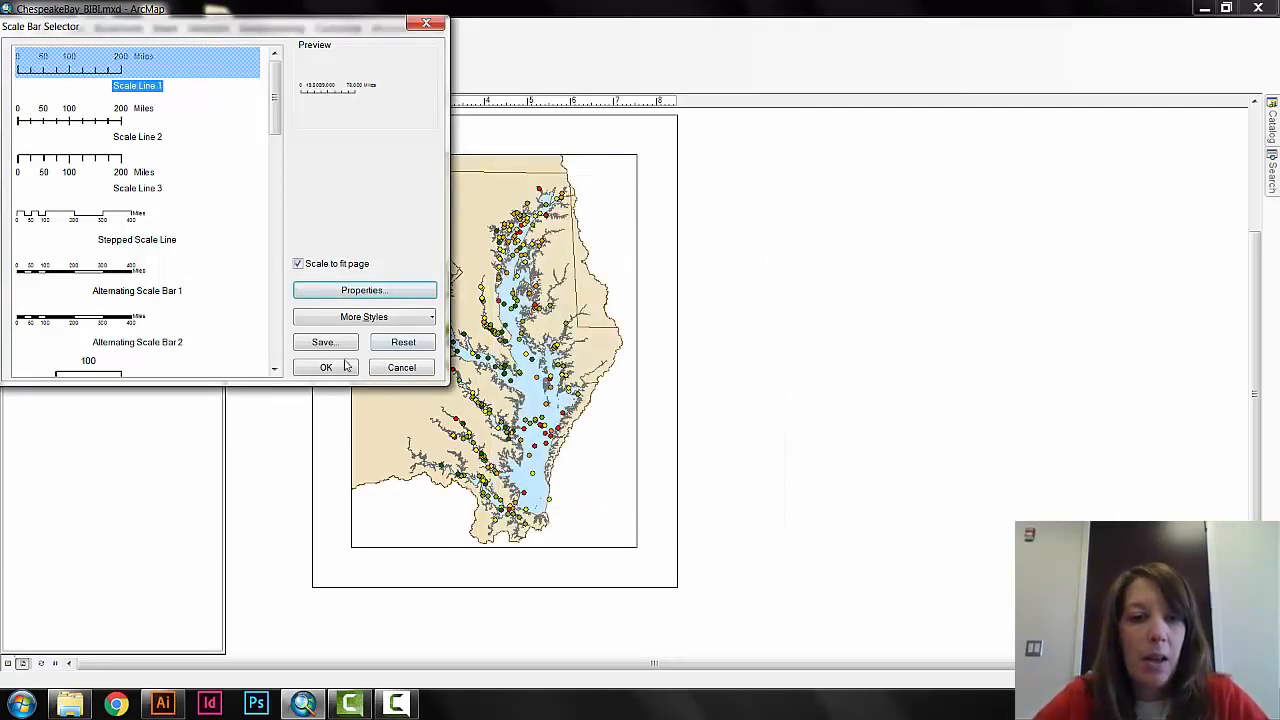
click(326, 369)
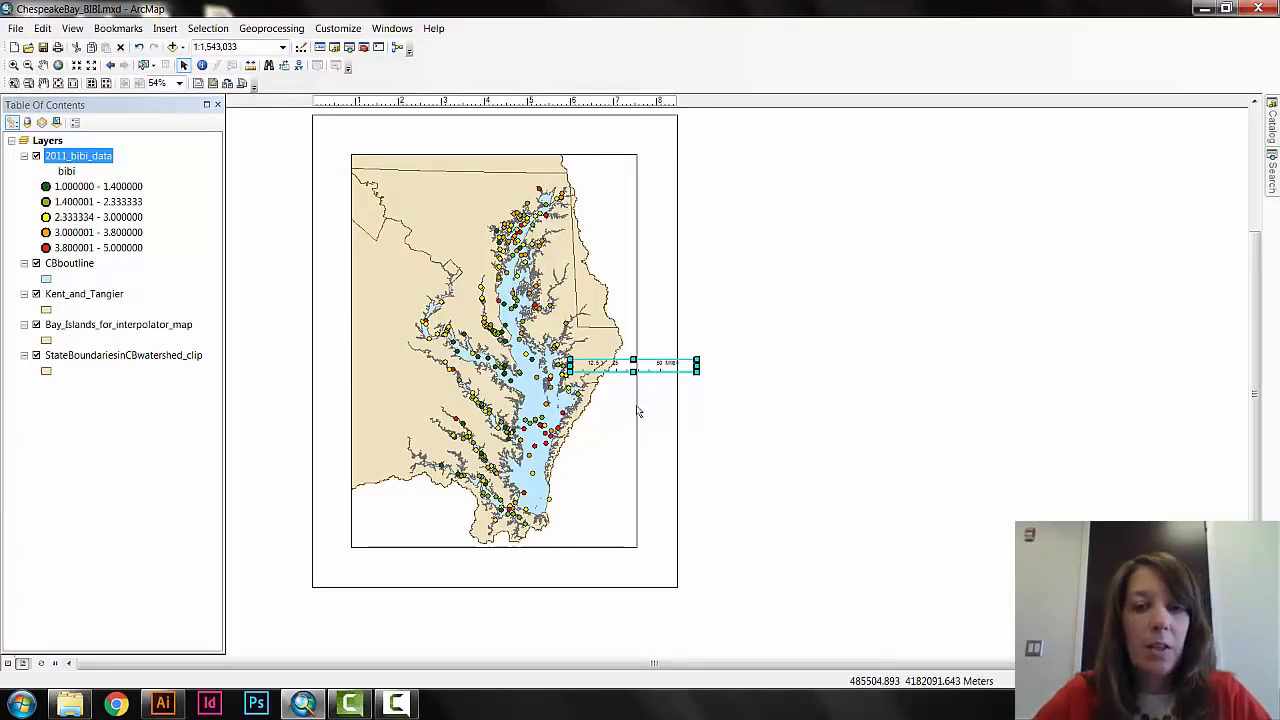
click(658, 406)
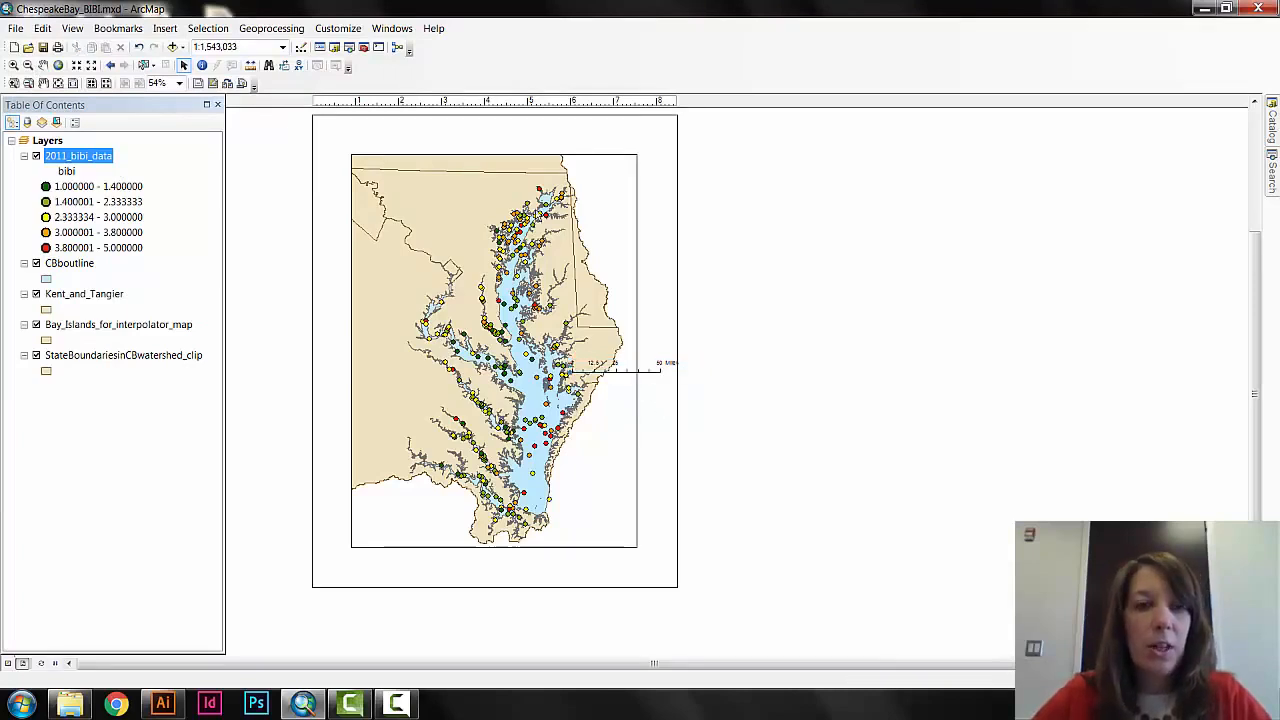
Start a legend for the map and remove every layer except 2011_bibi_data from its legend items.
click(165, 28)
click(203, 139)
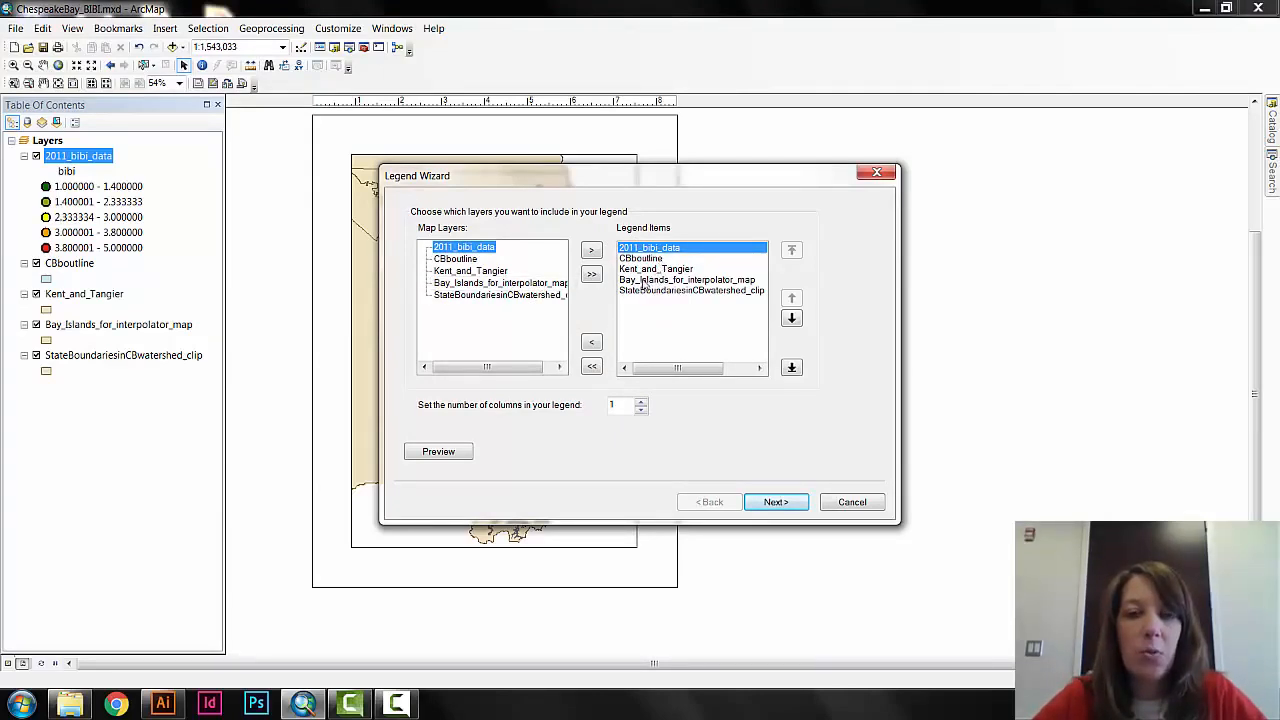
click(648, 259)
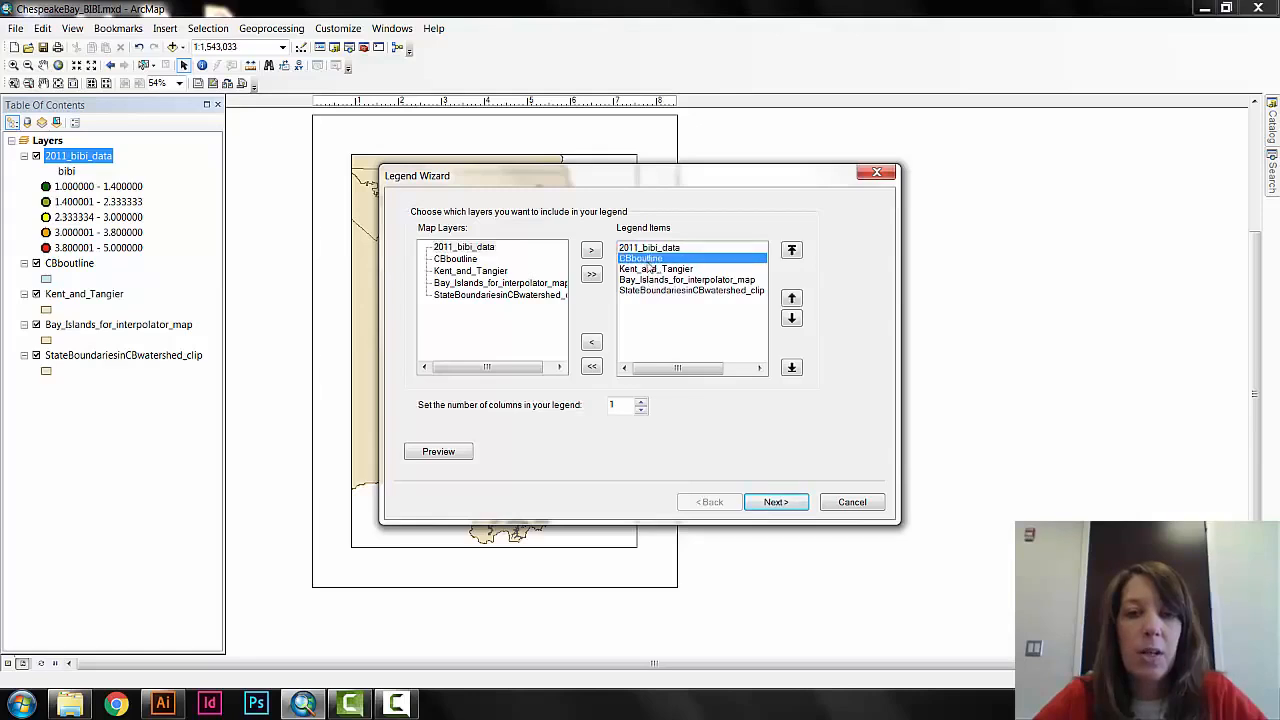
click(594, 344)
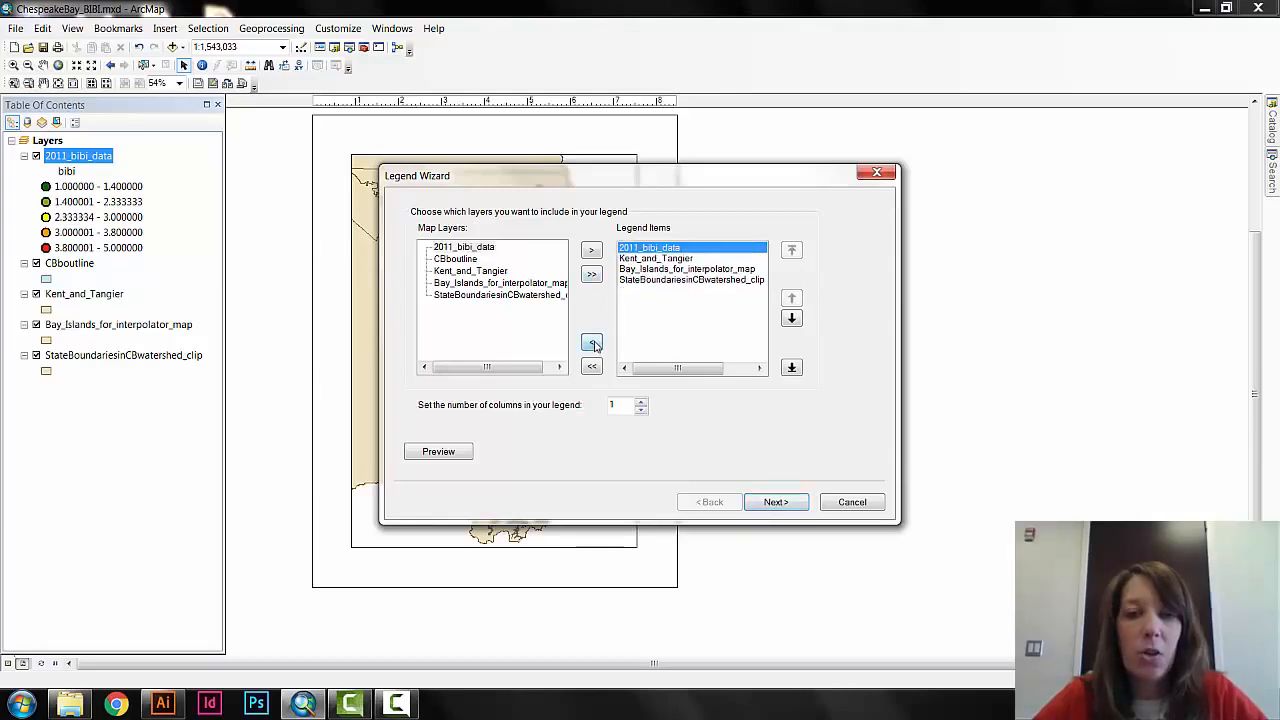
click(643, 260)
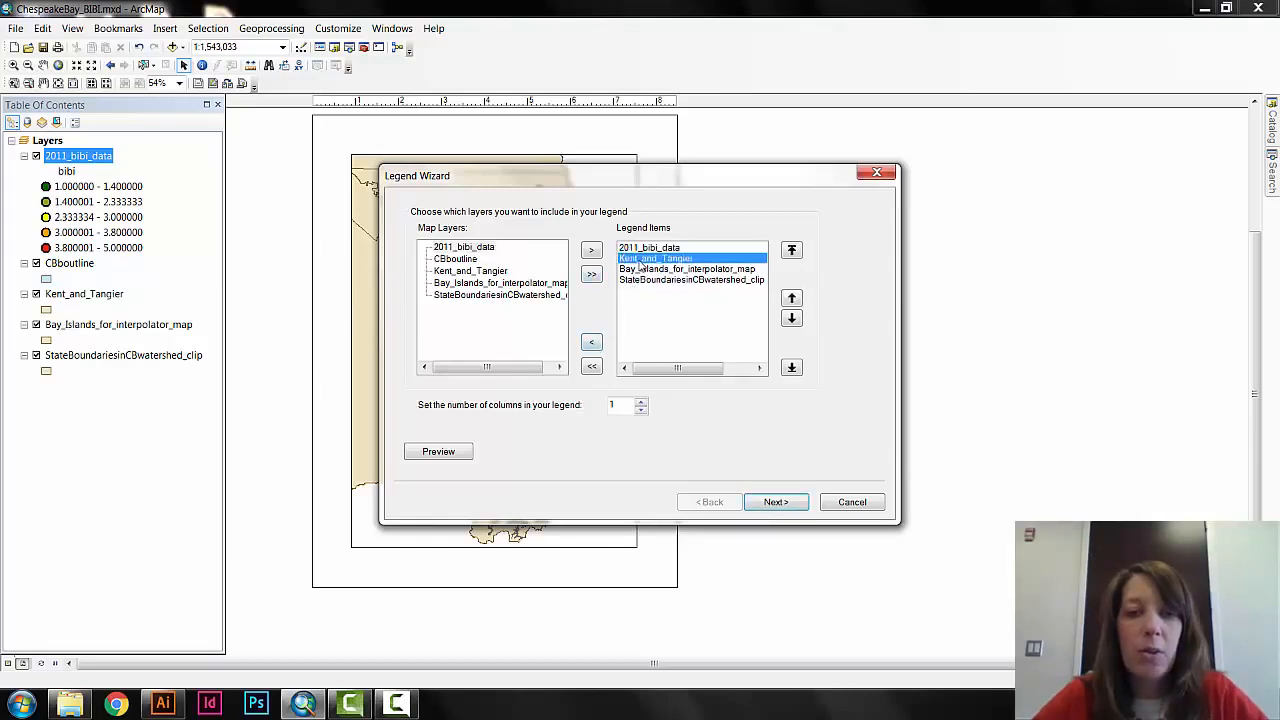
click(592, 344)
click(650, 259)
click(591, 343)
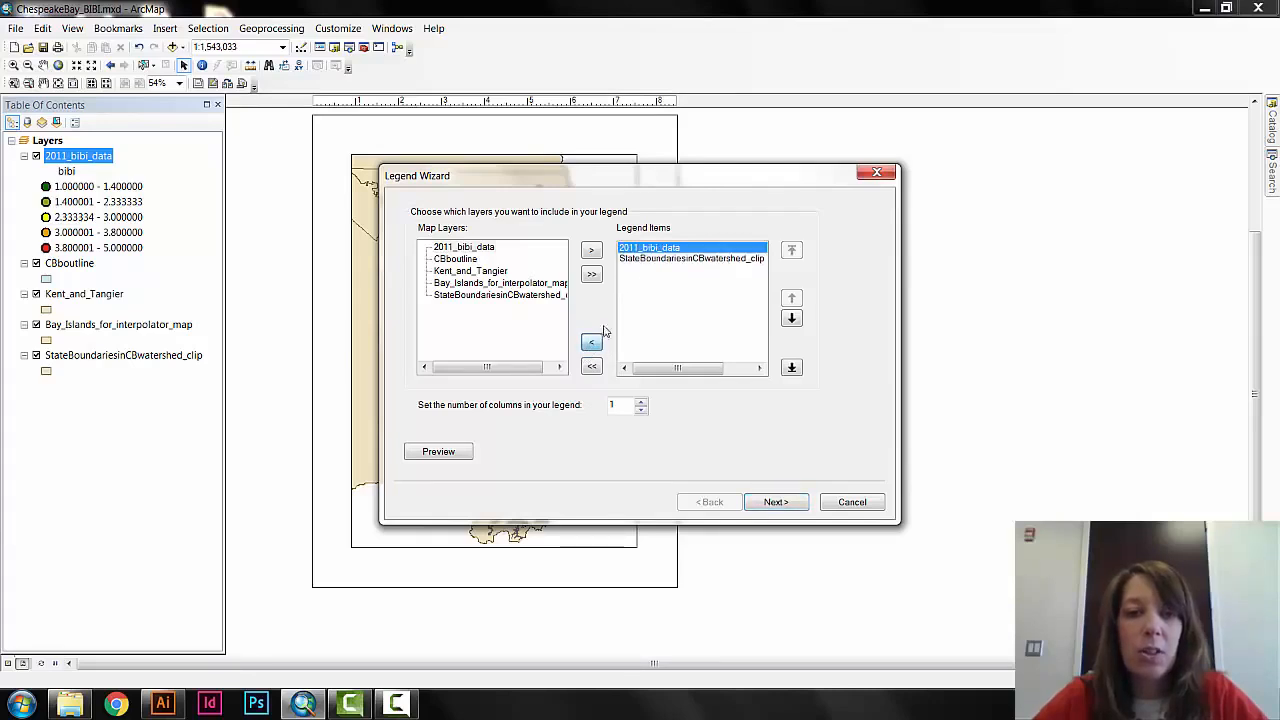
click(640, 269)
click(591, 343)
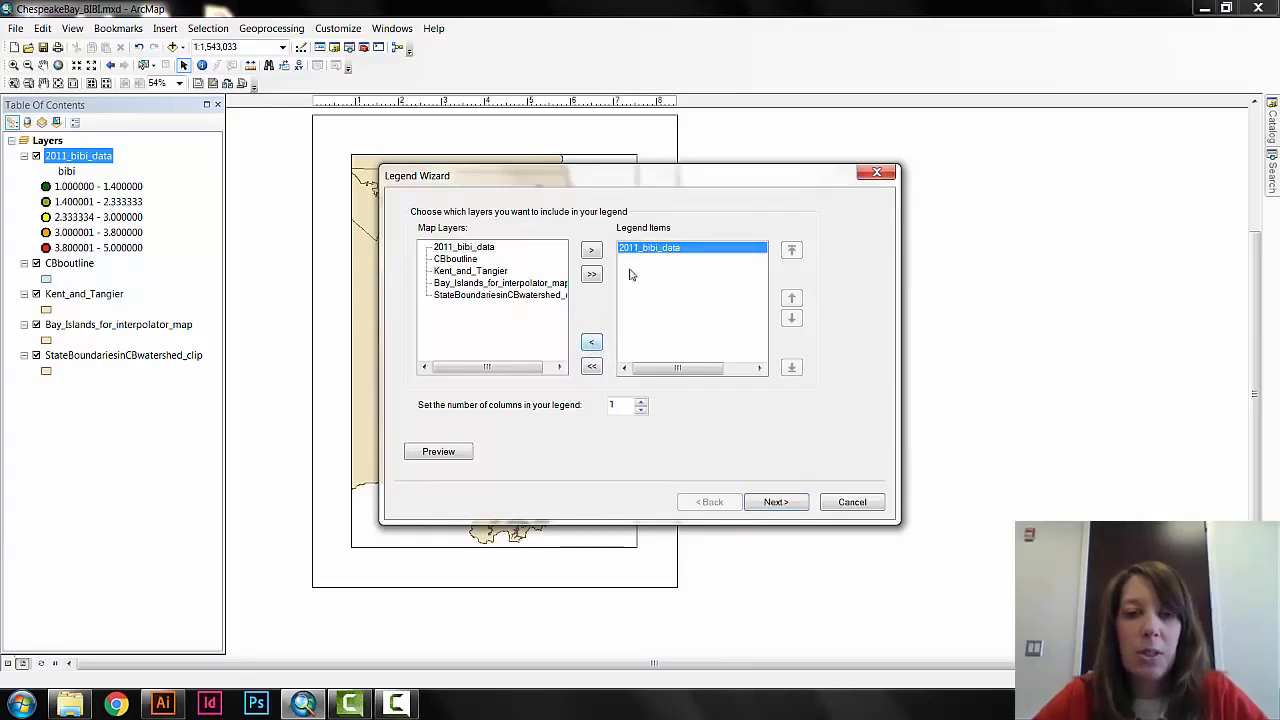
Finish the legend with the default title, frame, patch and spacing settings, and move it to the lower-right corner of the map frame.
click(772, 508)
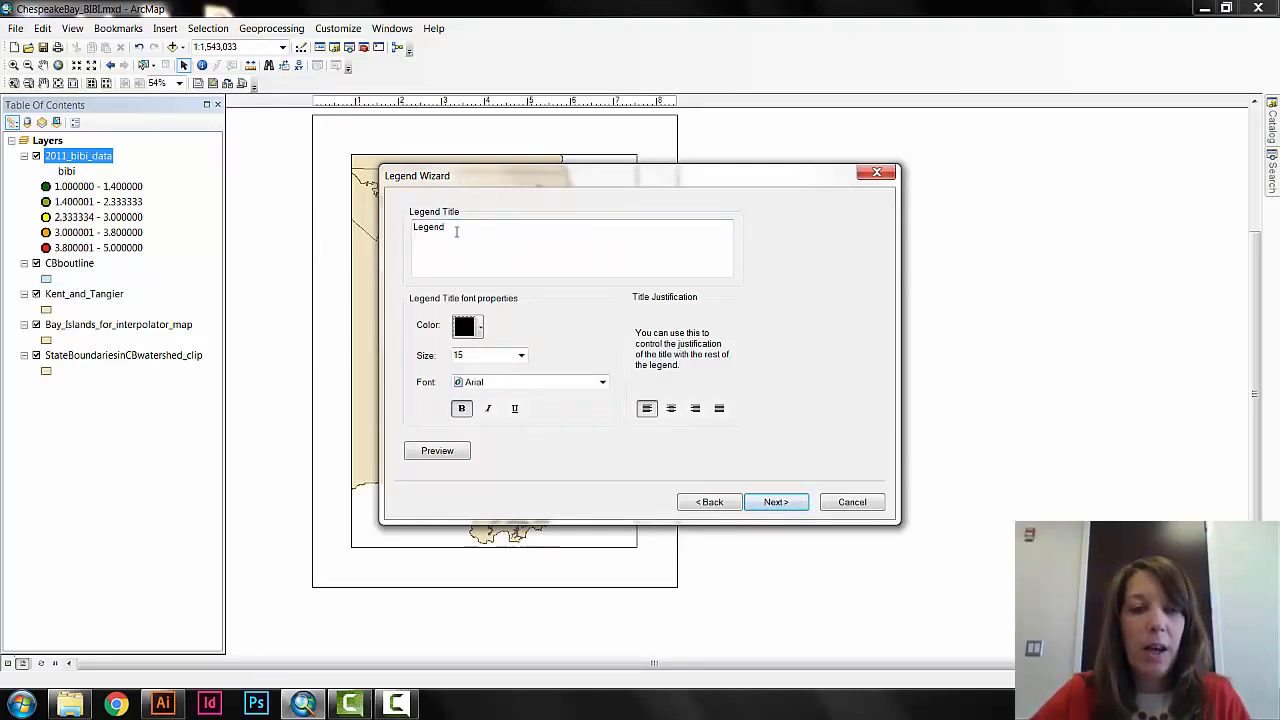
click(777, 502)
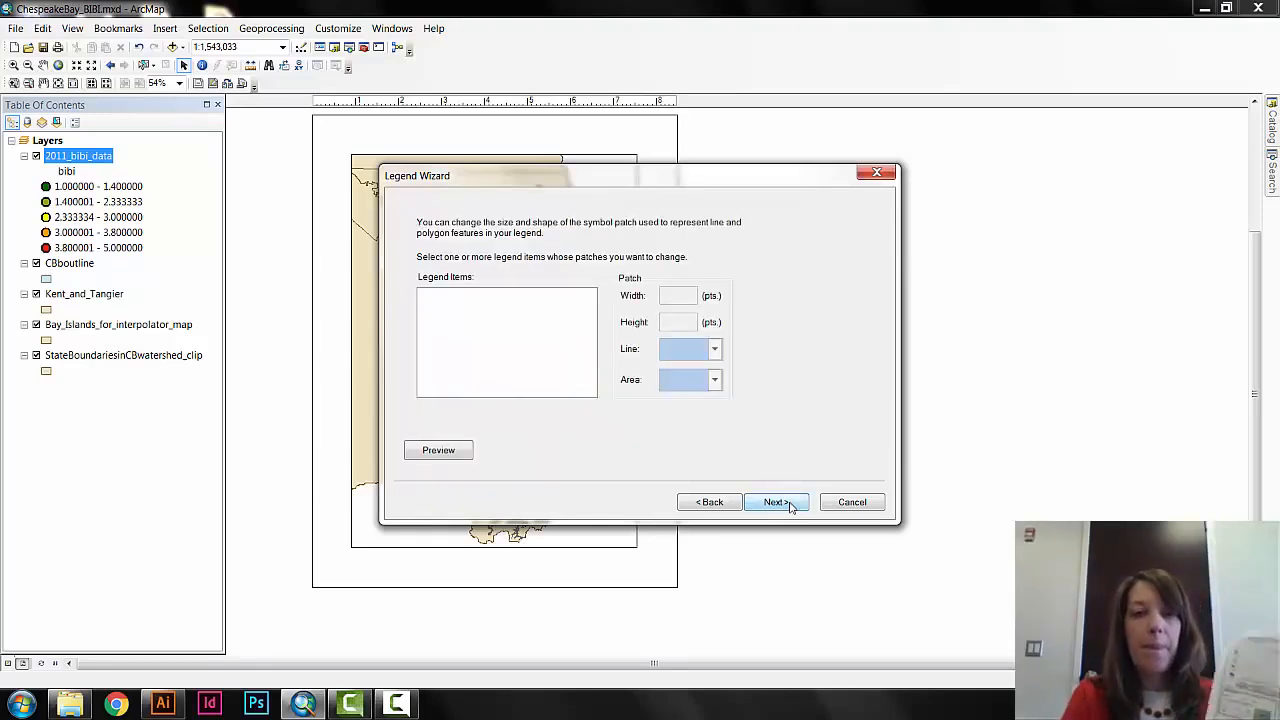
click(790, 505)
click(777, 502)
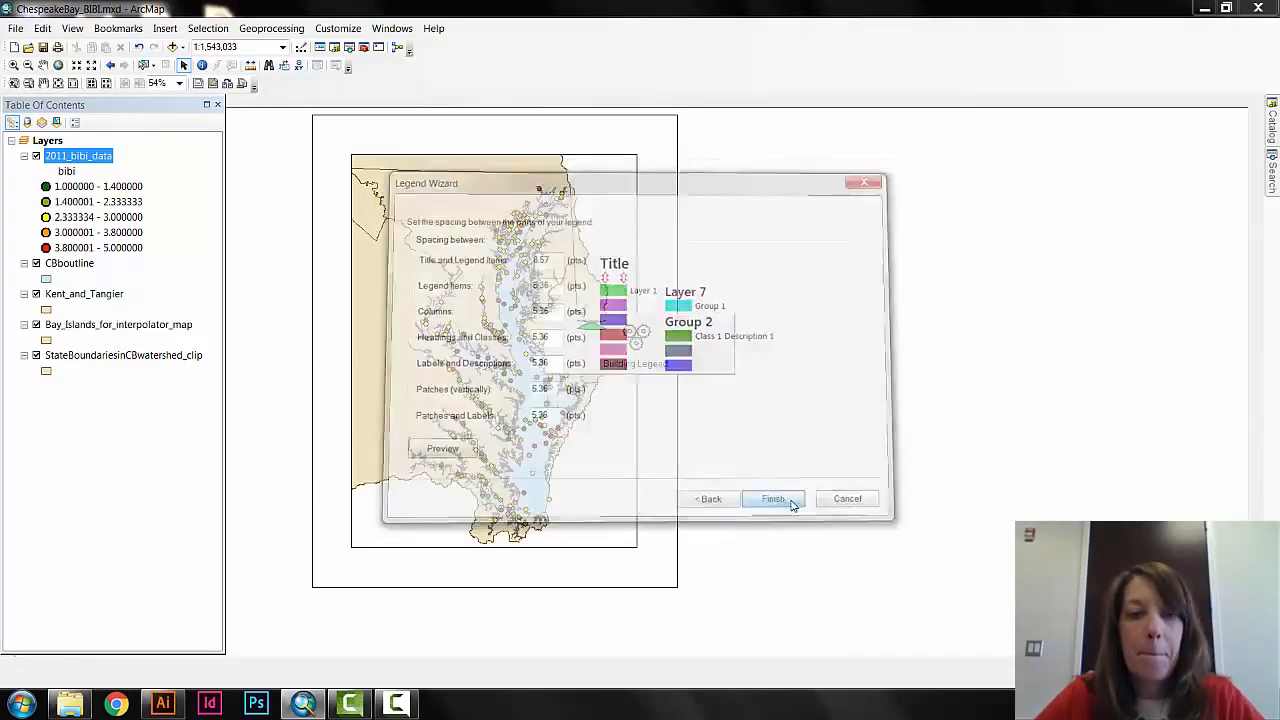
drag(546, 430, 631, 532)
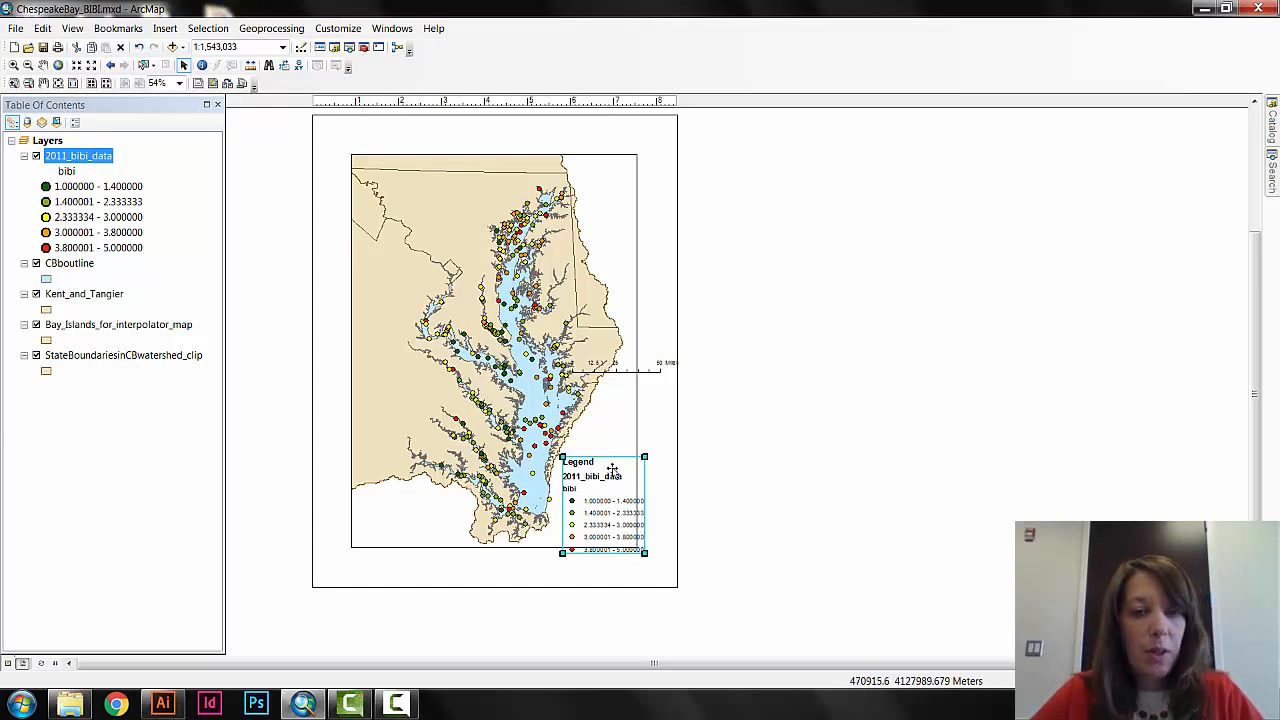
Shrink the legend to fit within the map frame's width and move the scale bar just below the frame's lower-right edge.
drag(612, 478, 625, 447)
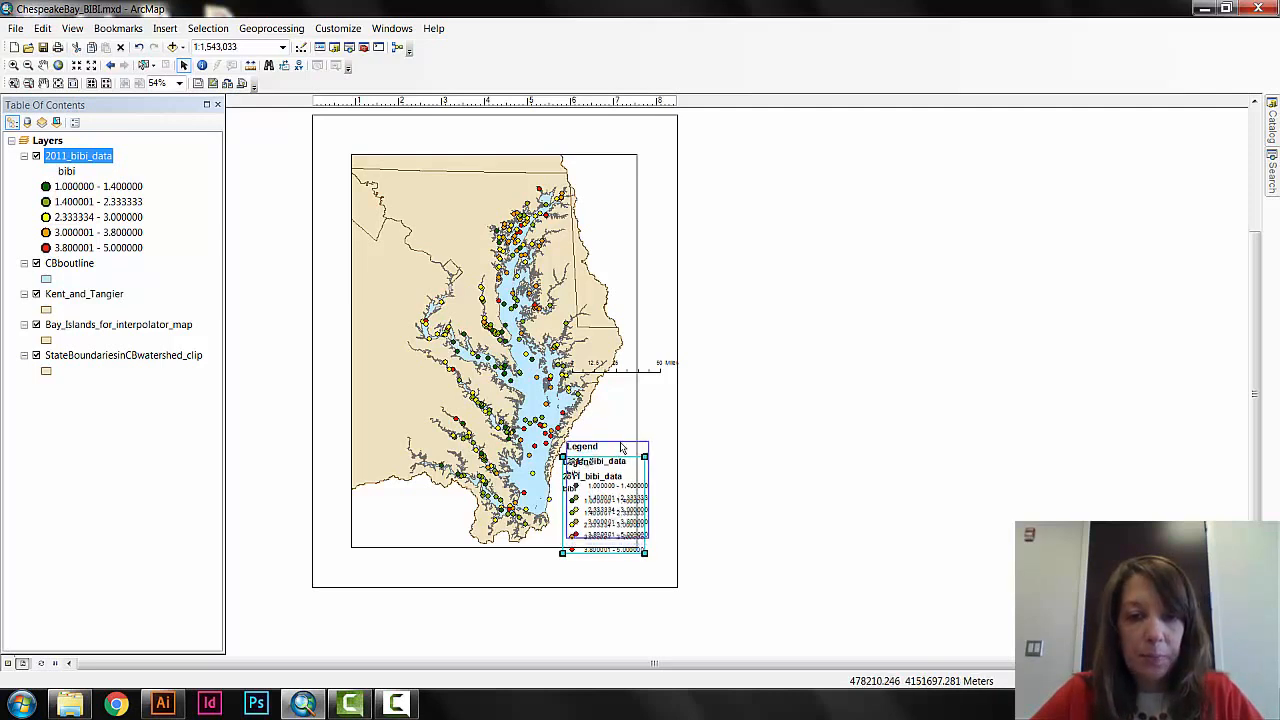
drag(648, 537, 638, 523)
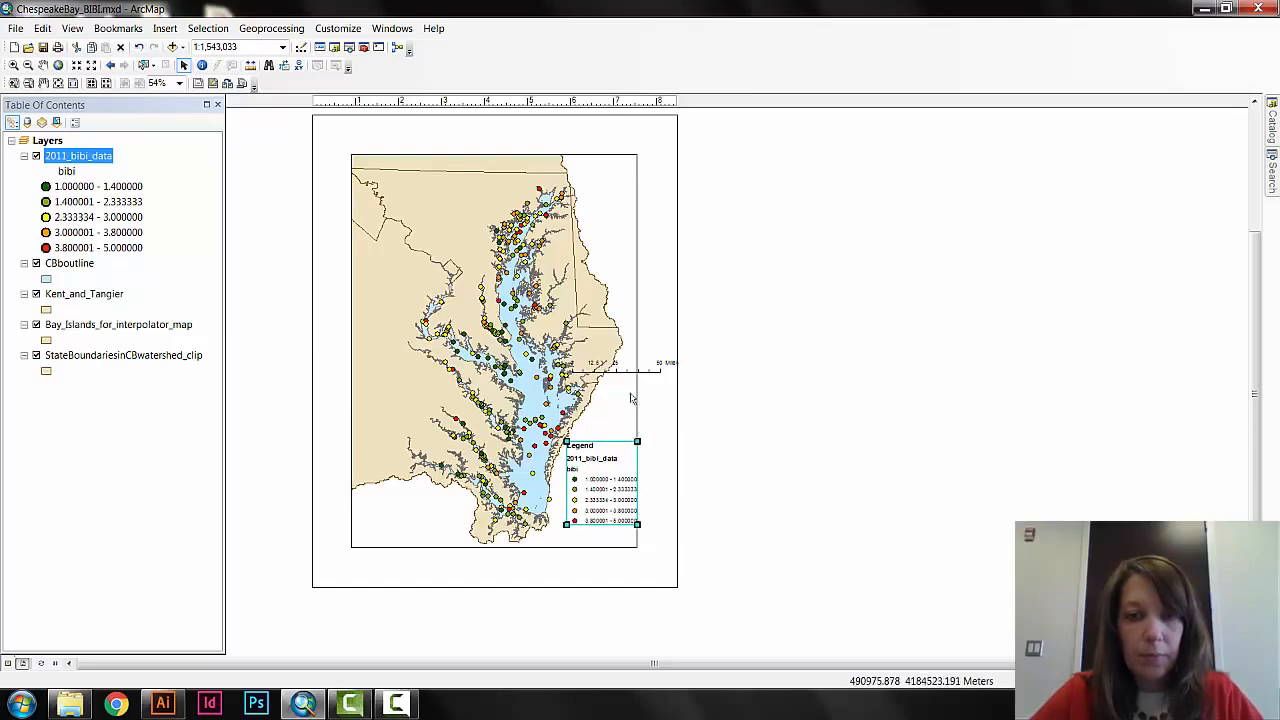
click(623, 368)
drag(623, 368, 643, 570)
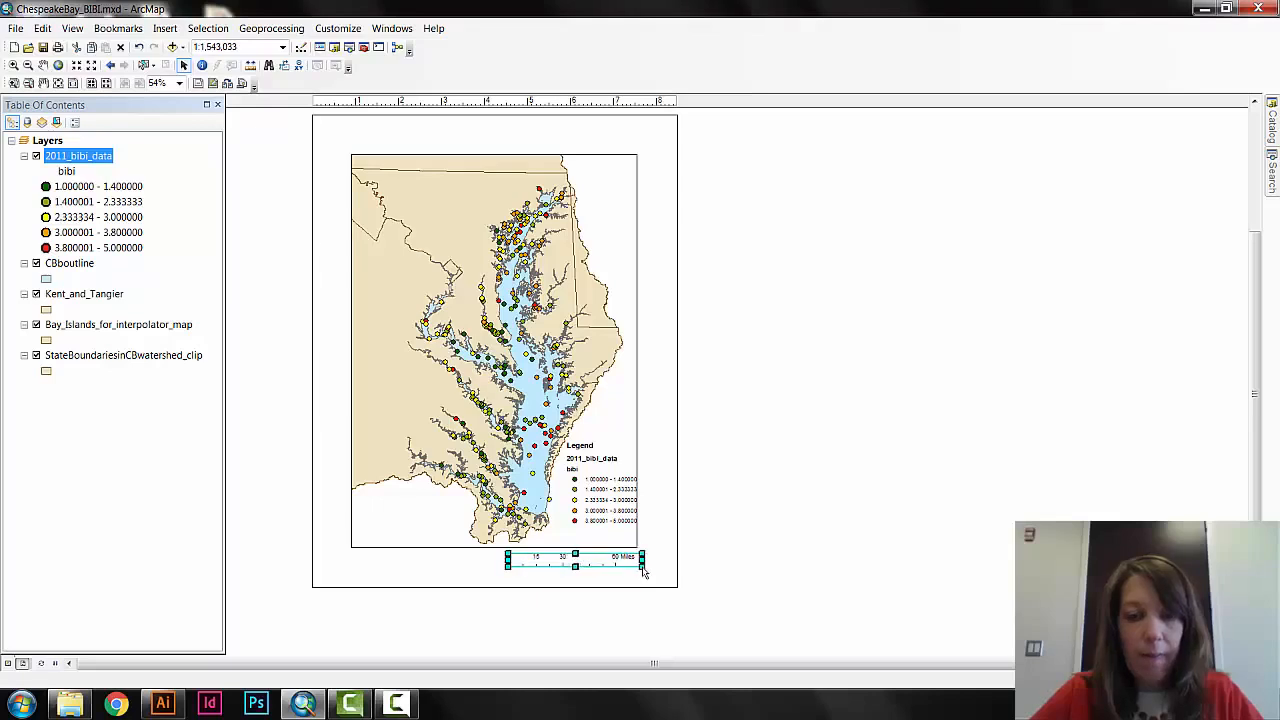
click(716, 520)
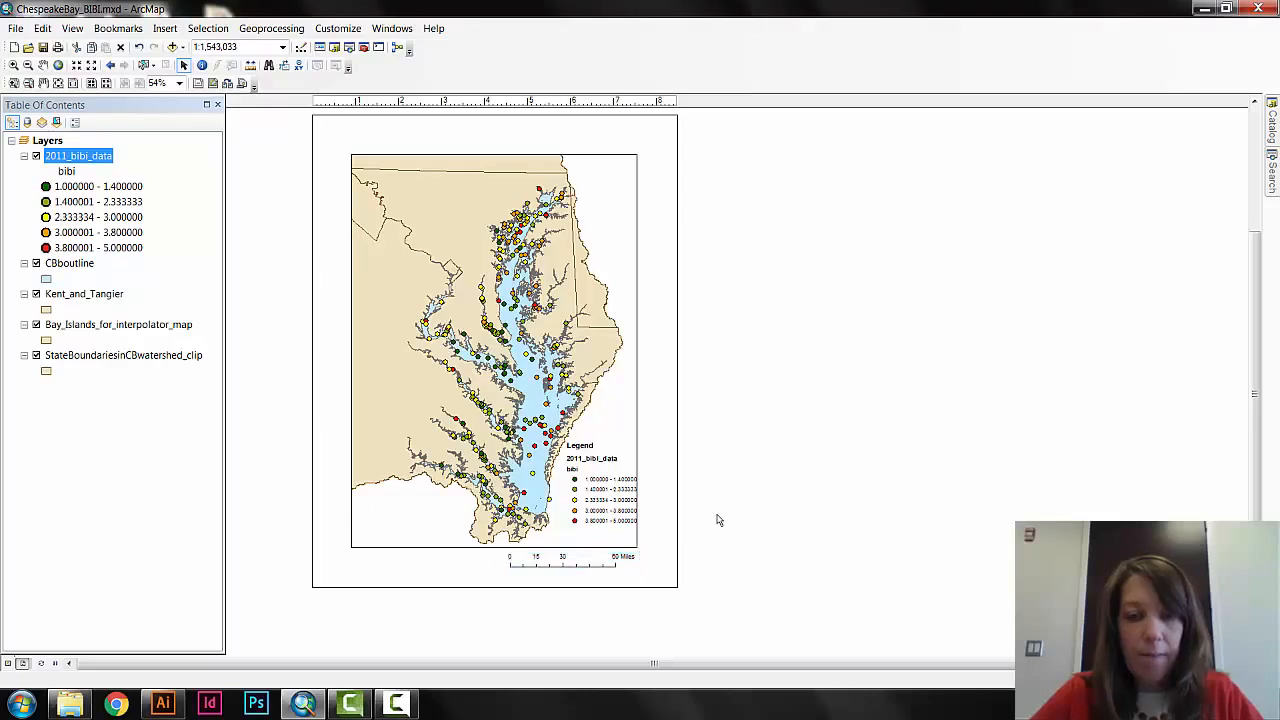
Move the legend slightly down into the lower-right corner of the map frame and save the map document.
click(621, 526)
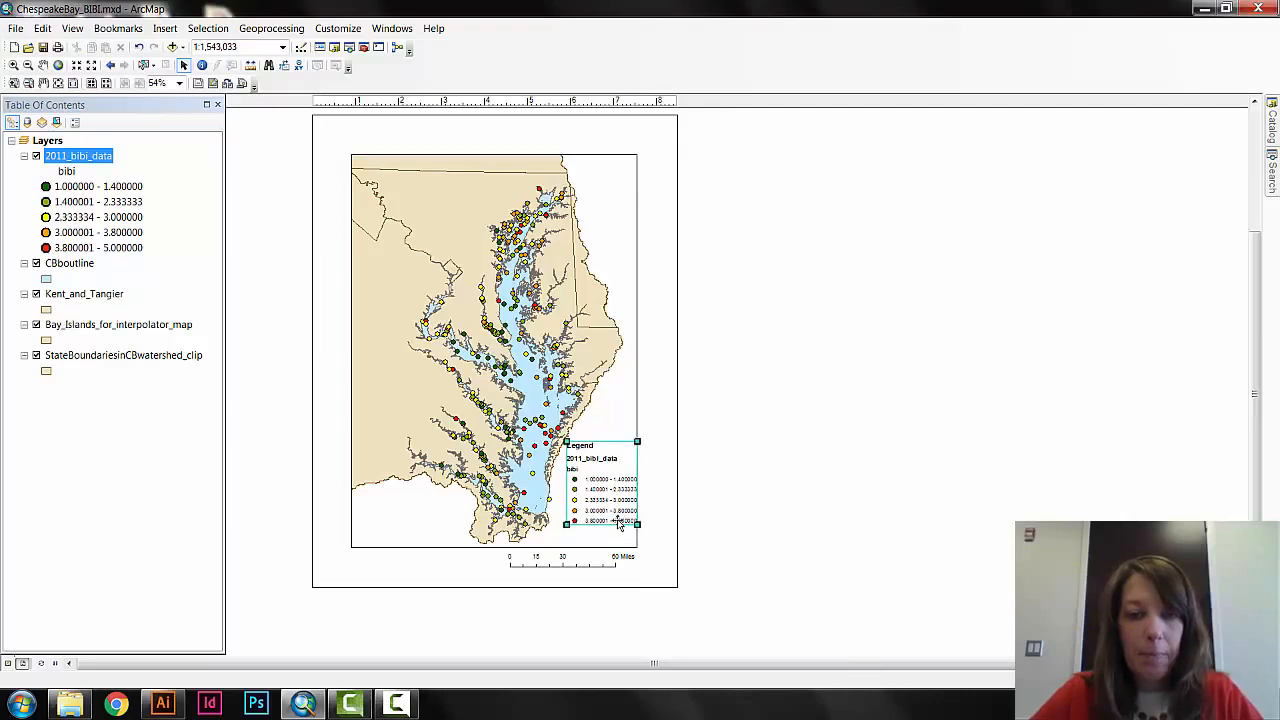
drag(621, 526, 617, 540)
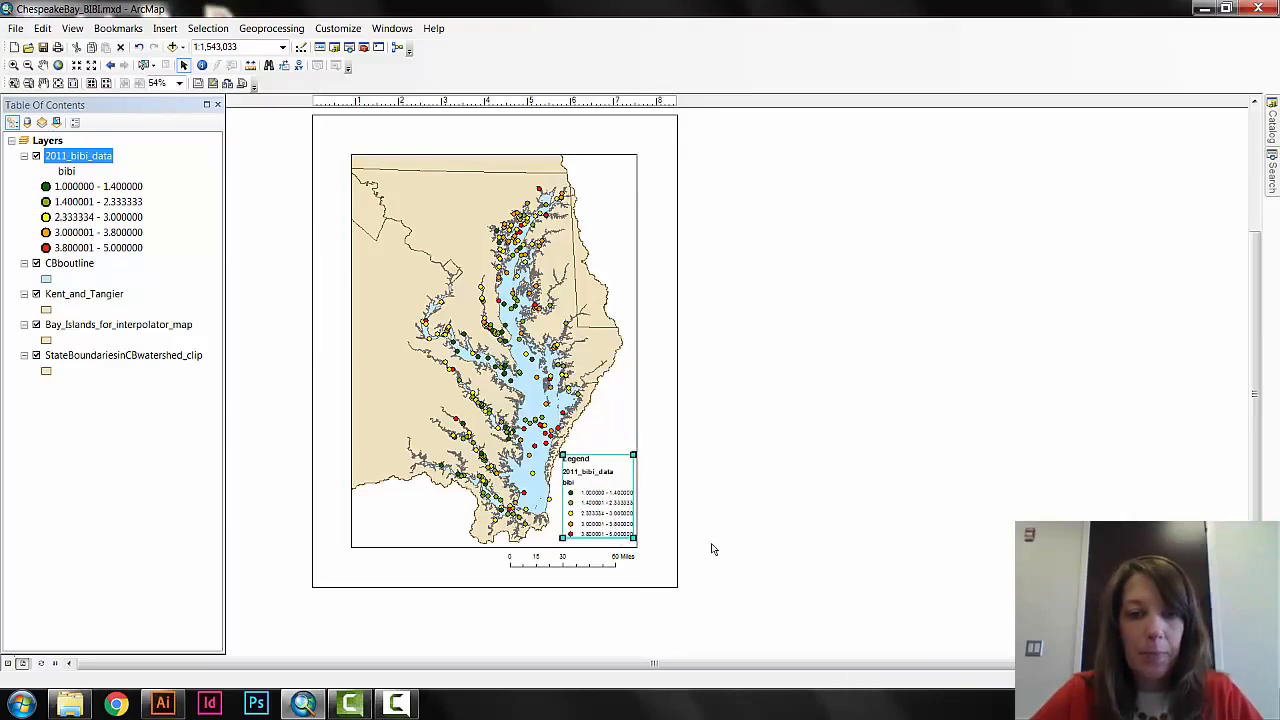
click(712, 549)
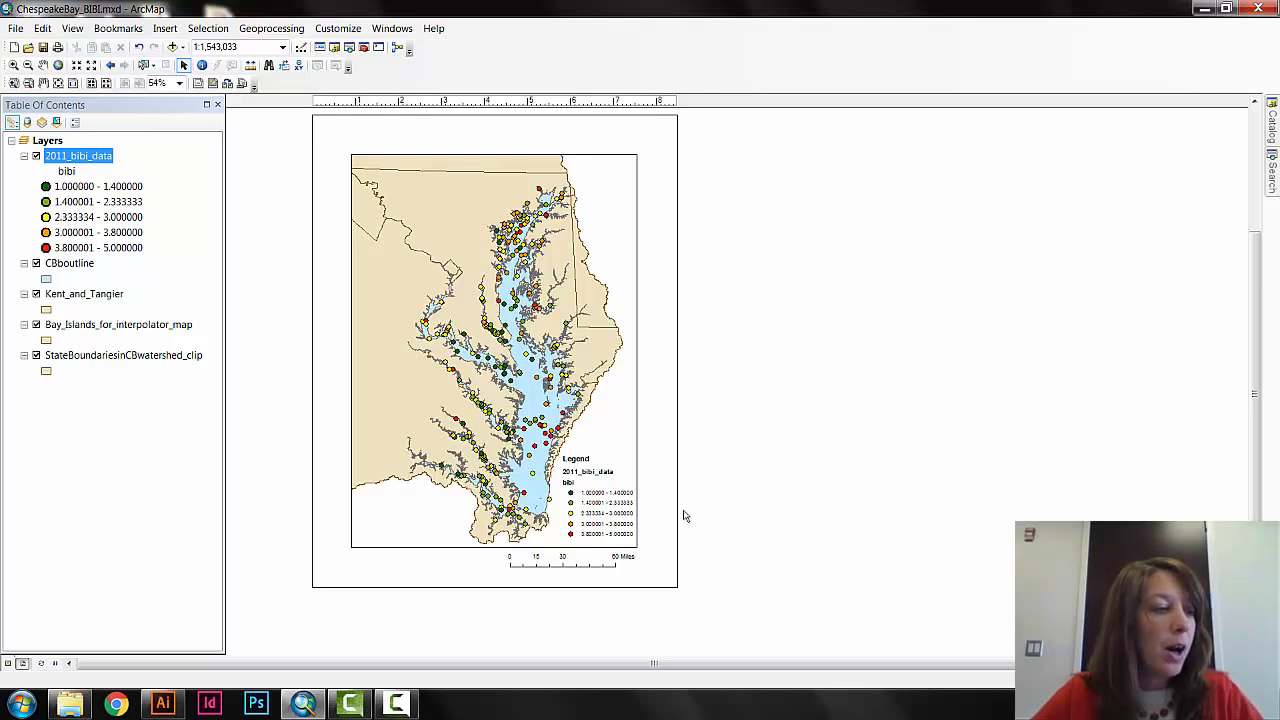
click(18, 30)
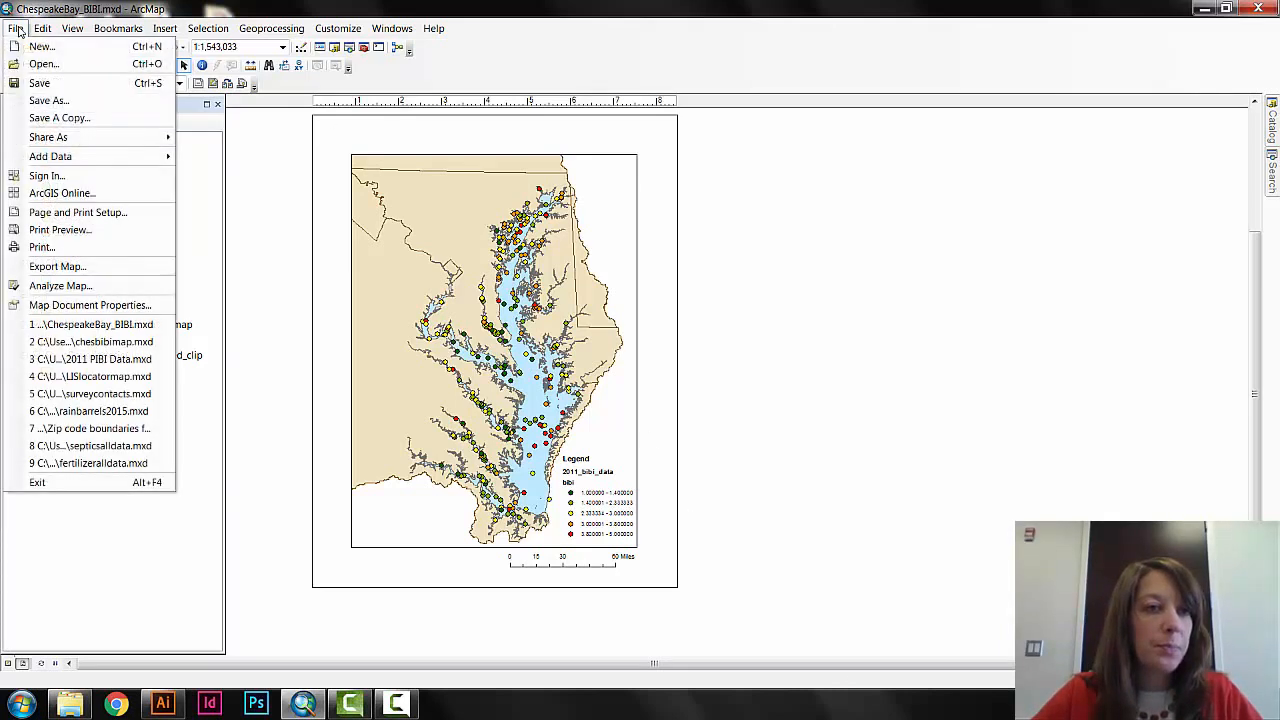
click(30, 86)
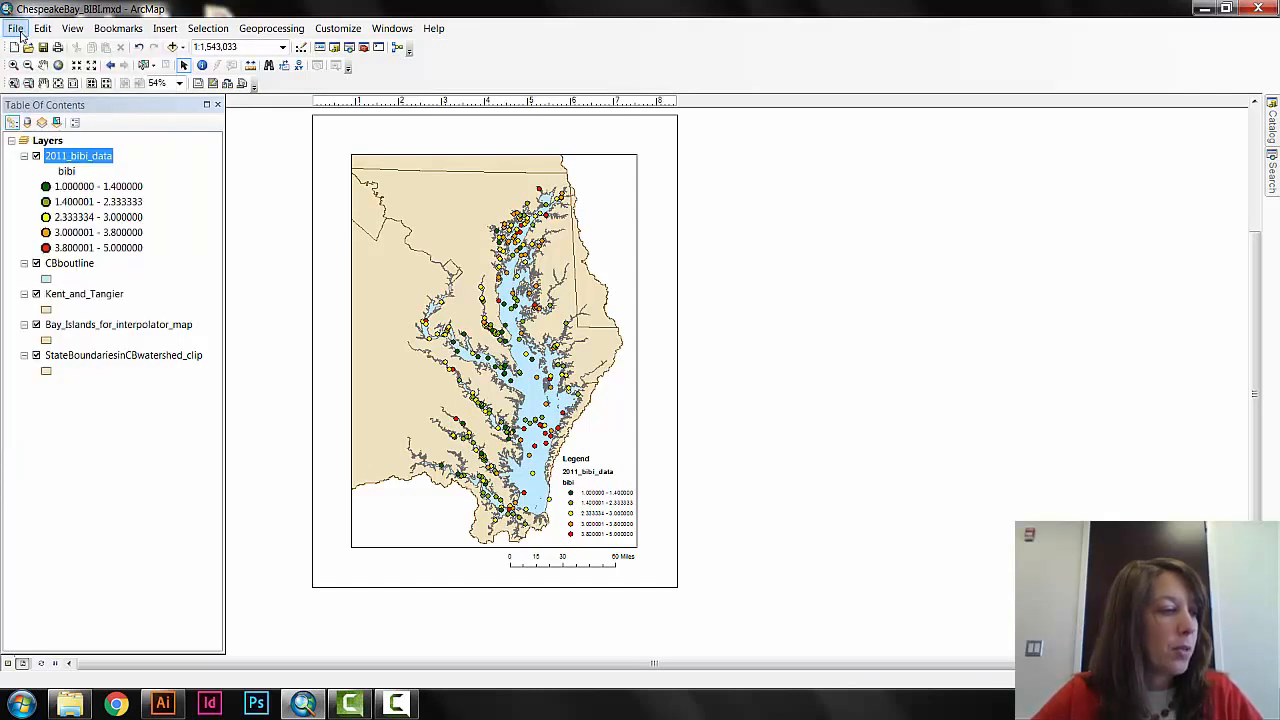
Export the map as ChespeakeBay_BIBI.ai in AI format at 300 dpi, clipped to the graphics extent, with CMYK destination and marker symbols converted to polygons.
click(18, 30)
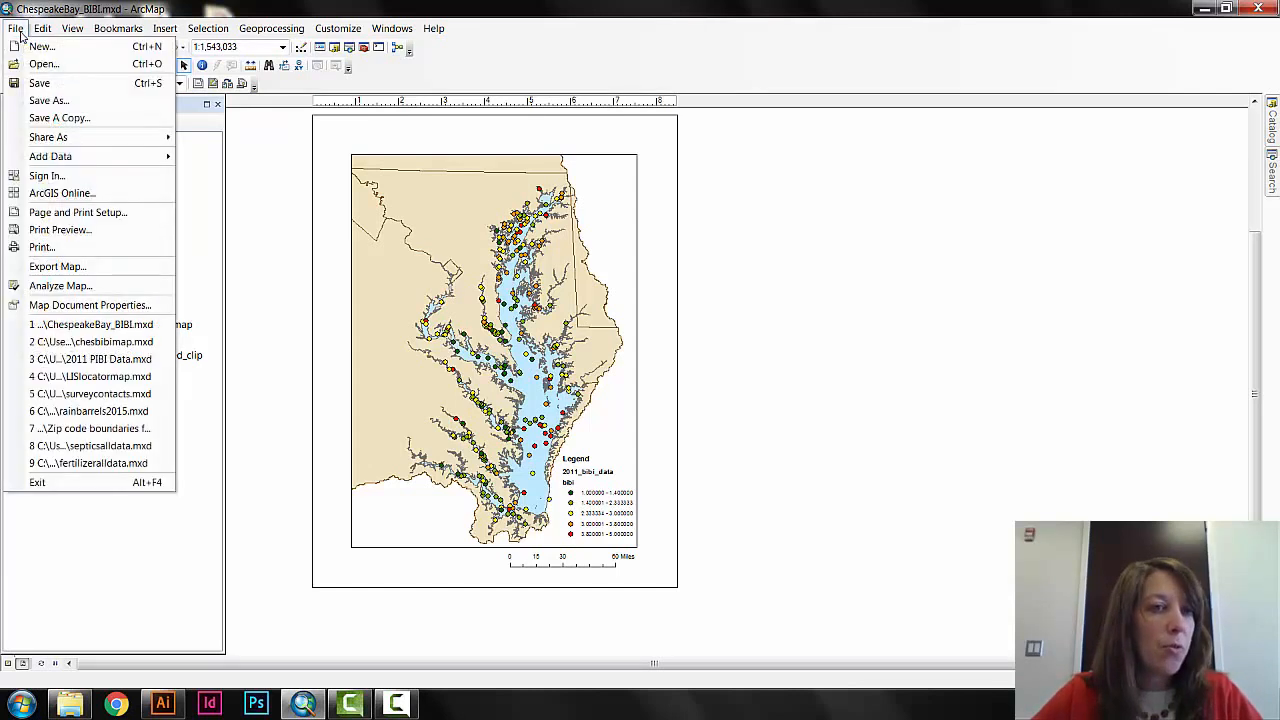
click(58, 266)
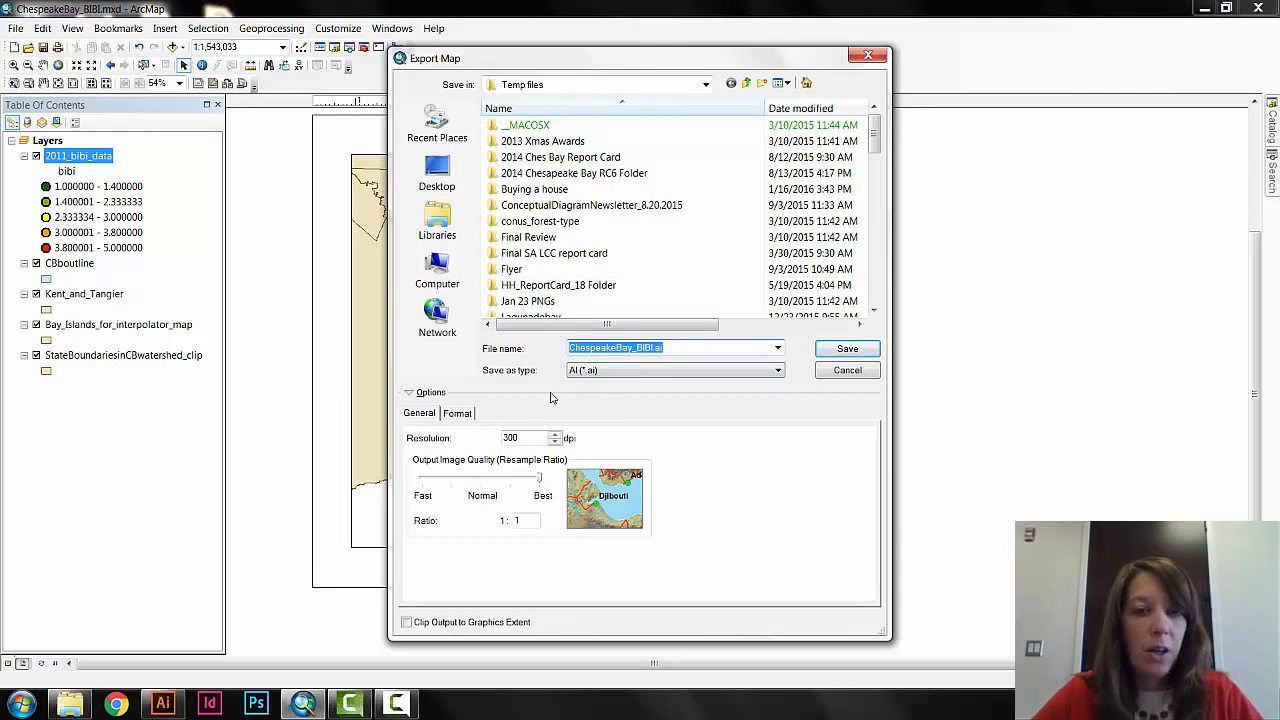
click(601, 374)
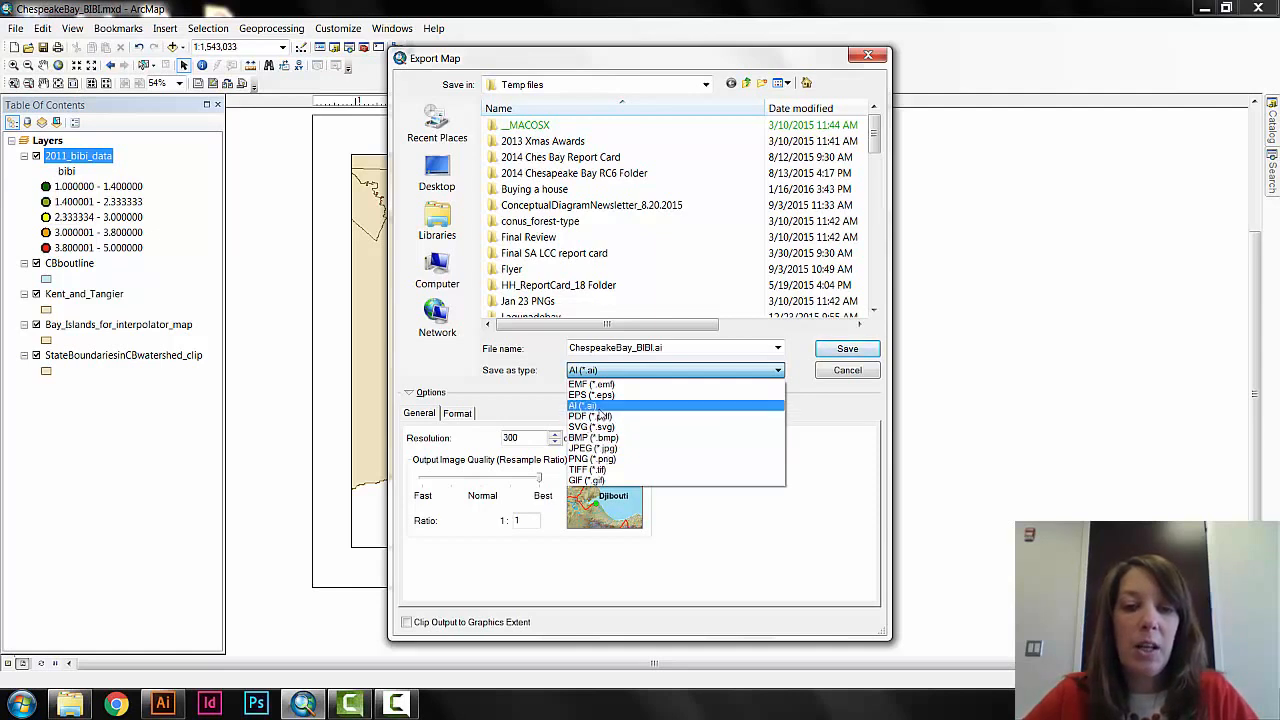
click(598, 408)
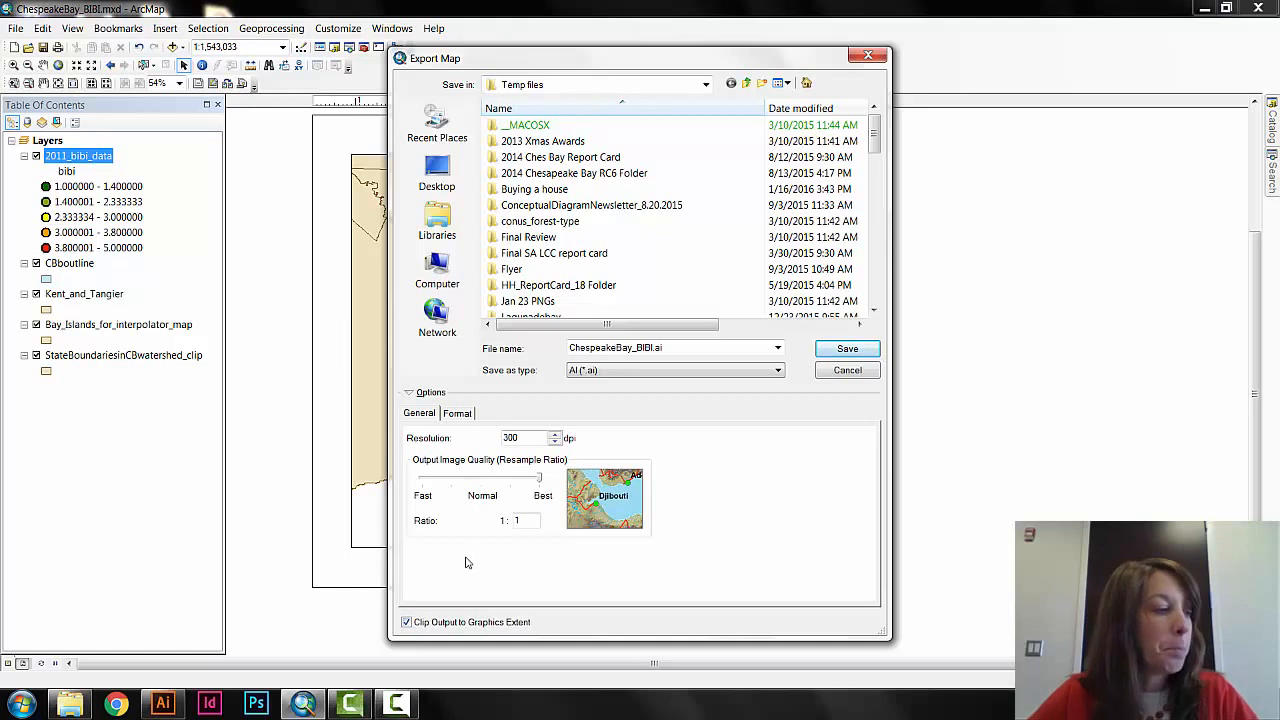
click(458, 414)
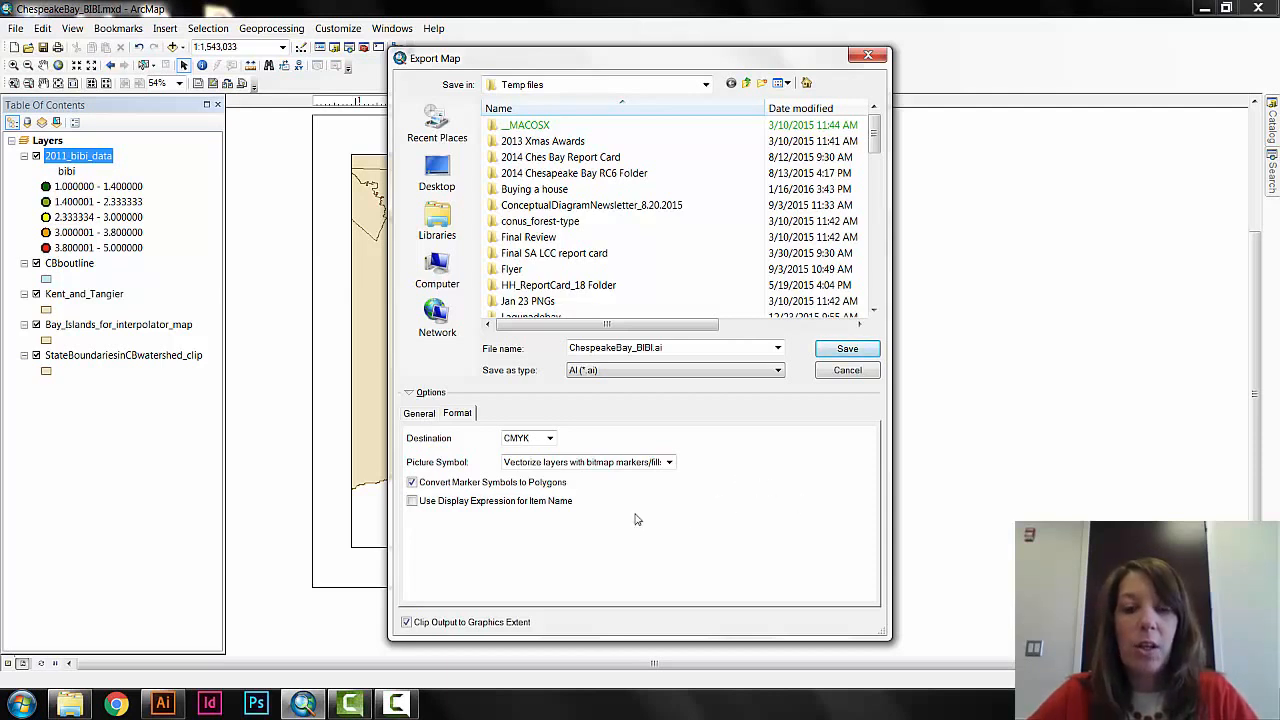
click(847, 350)
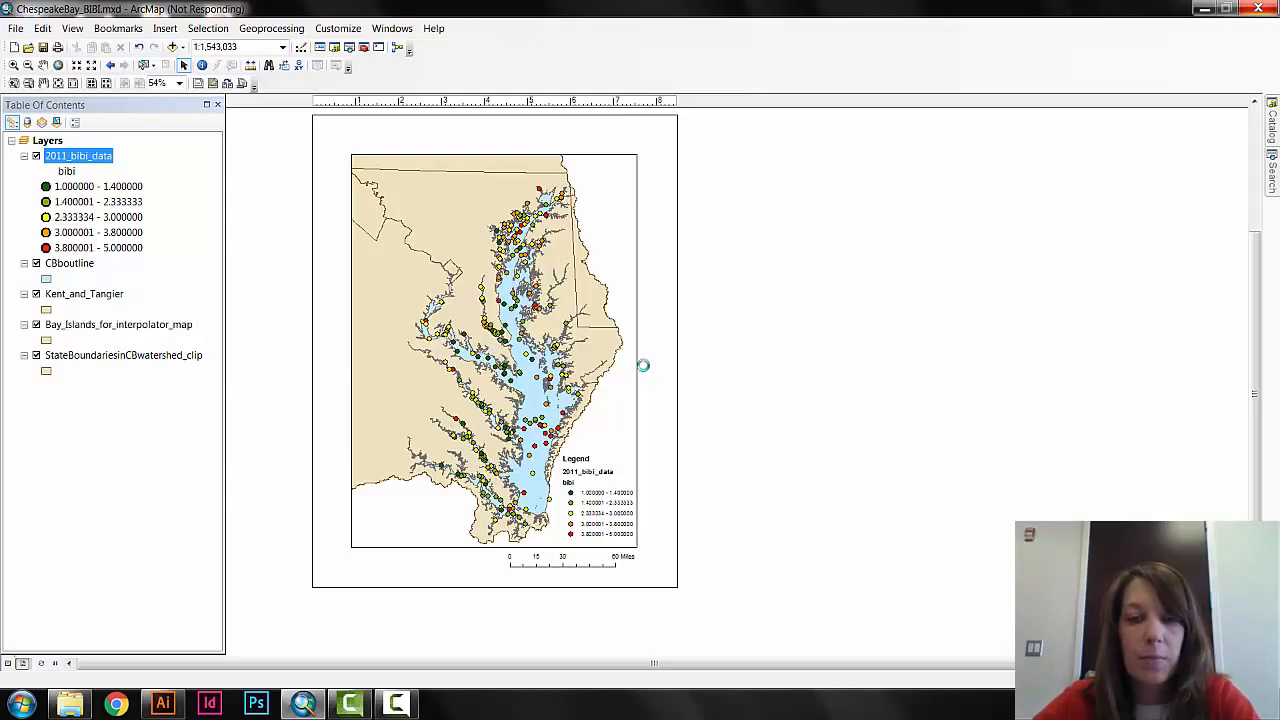
Switch to Adobe Illustrator, maximize it, close the Layers and Magic Wand panels, and move the color and Character panels to the workspace edges.
click(175, 707)
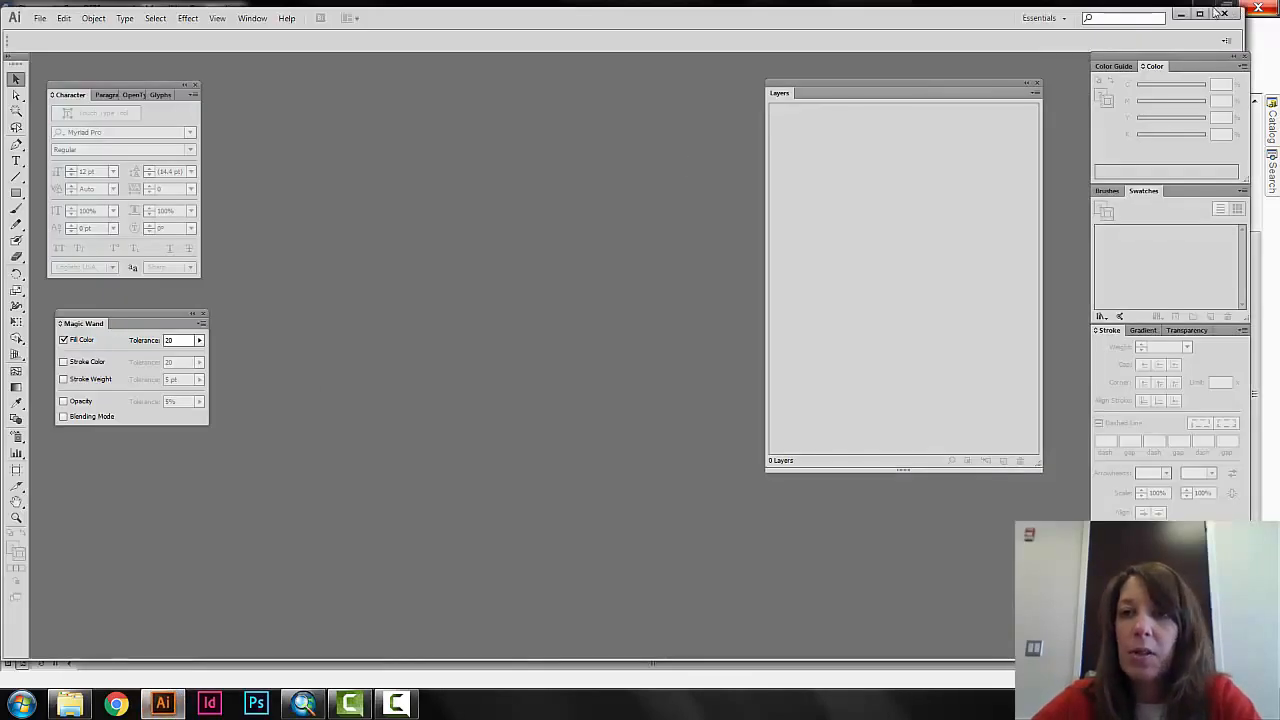
click(1200, 13)
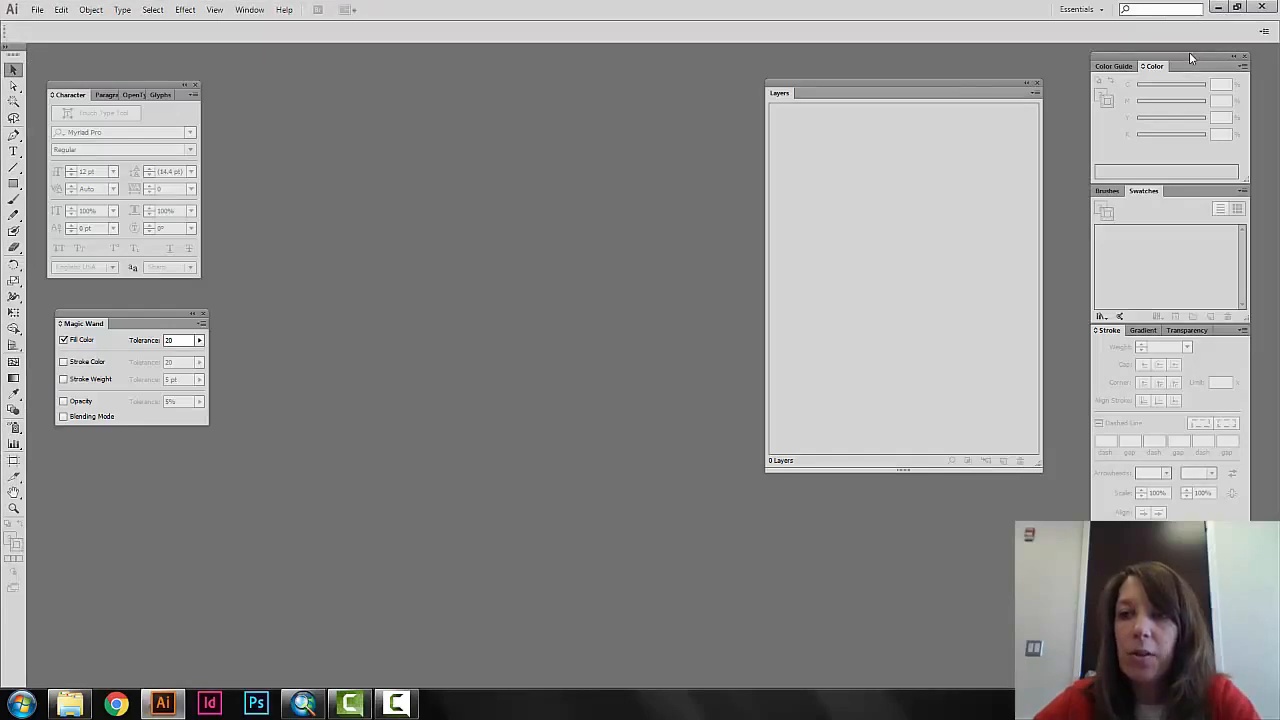
drag(1189, 52, 1218, 43)
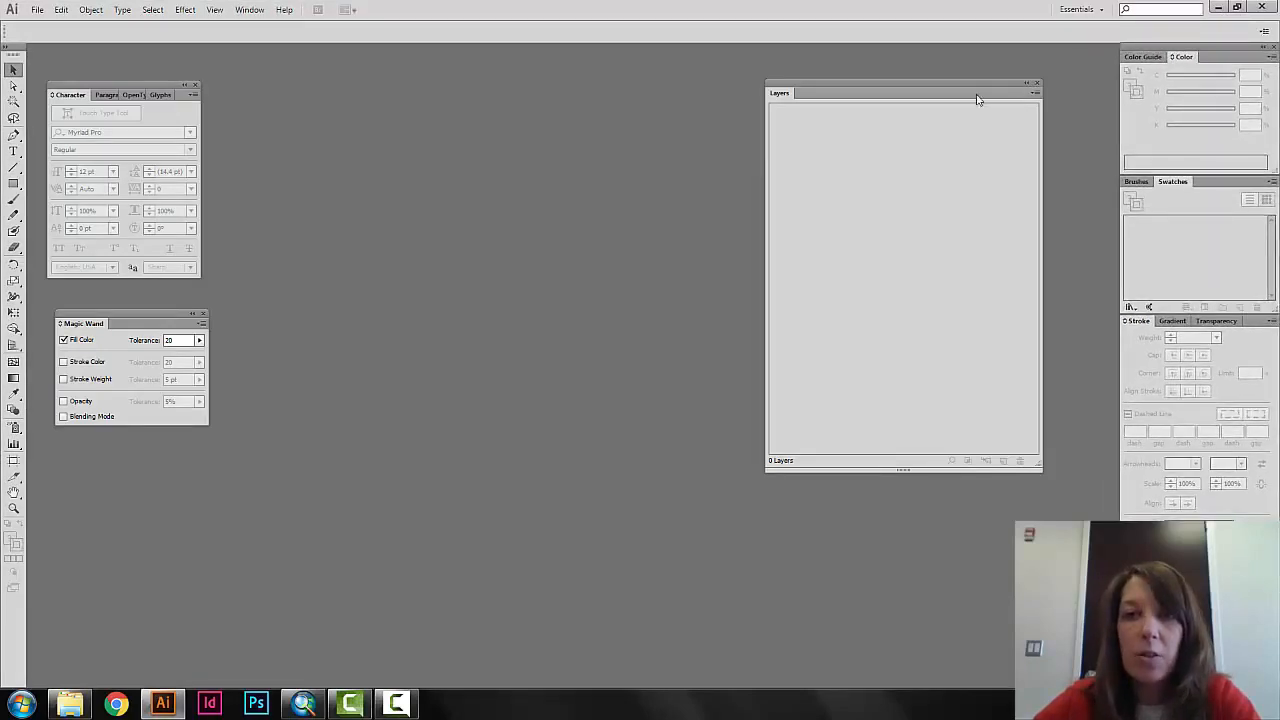
click(1037, 82)
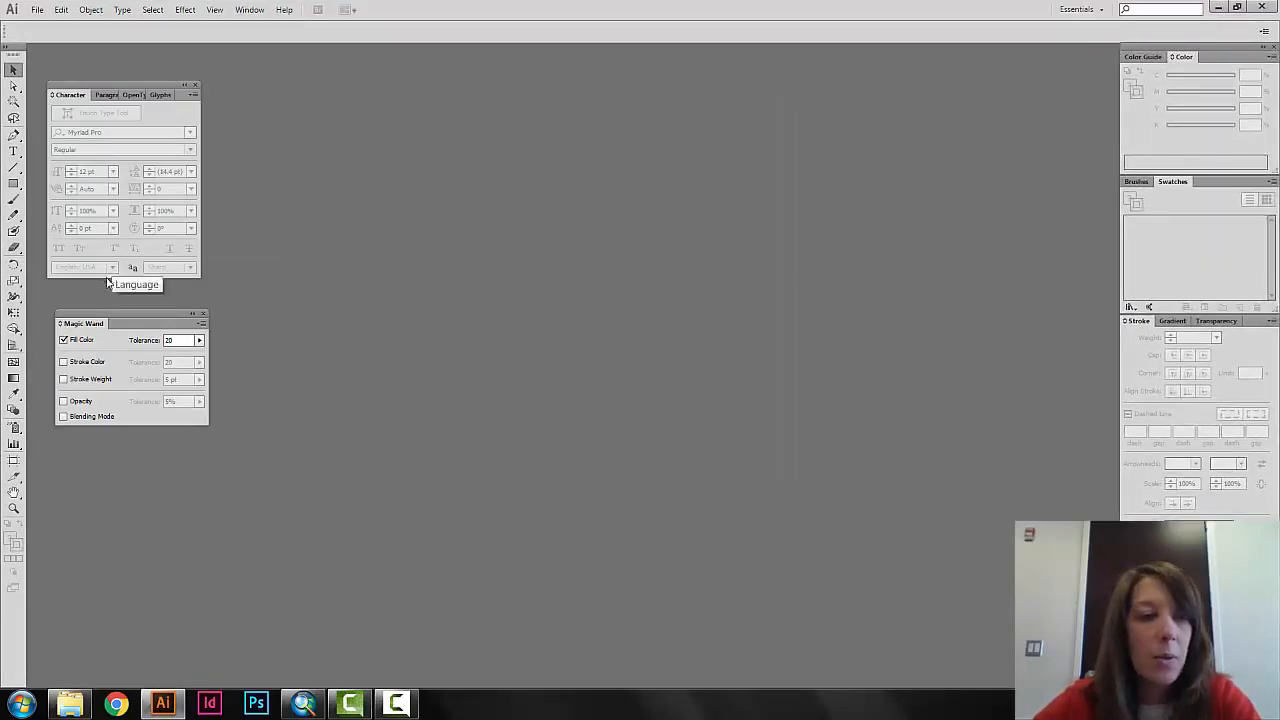
click(203, 316)
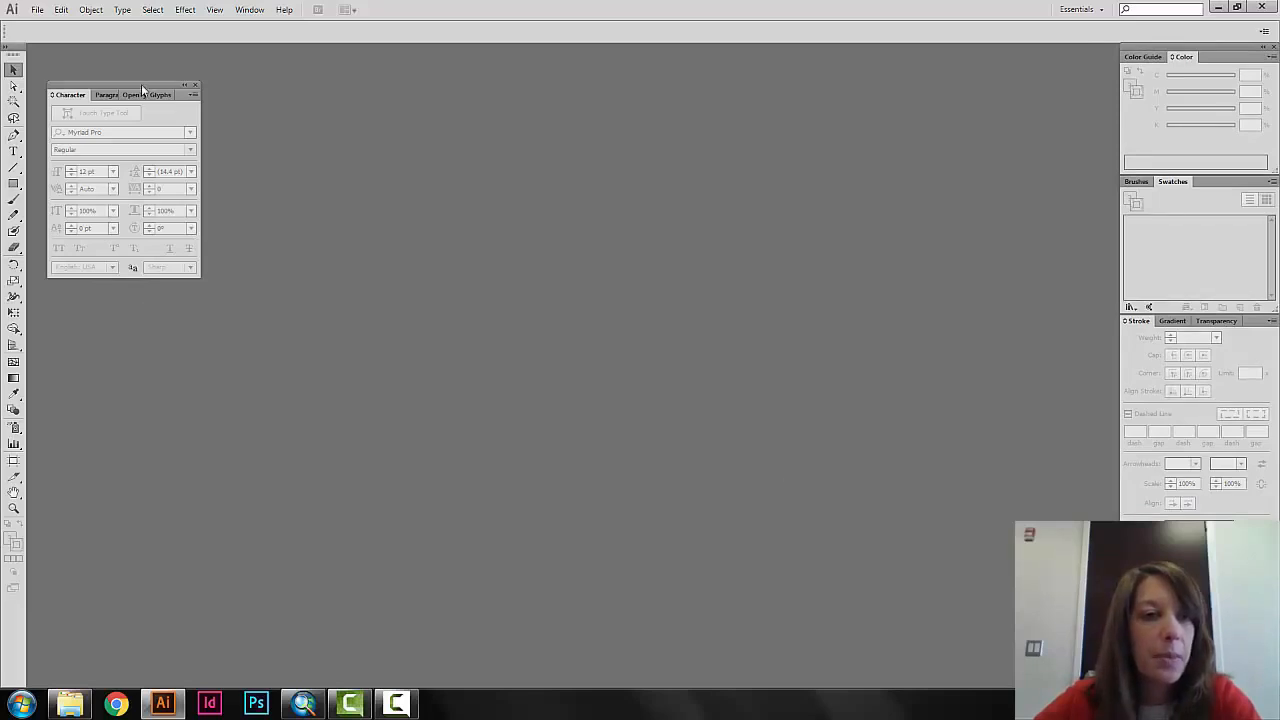
drag(142, 88, 123, 56)
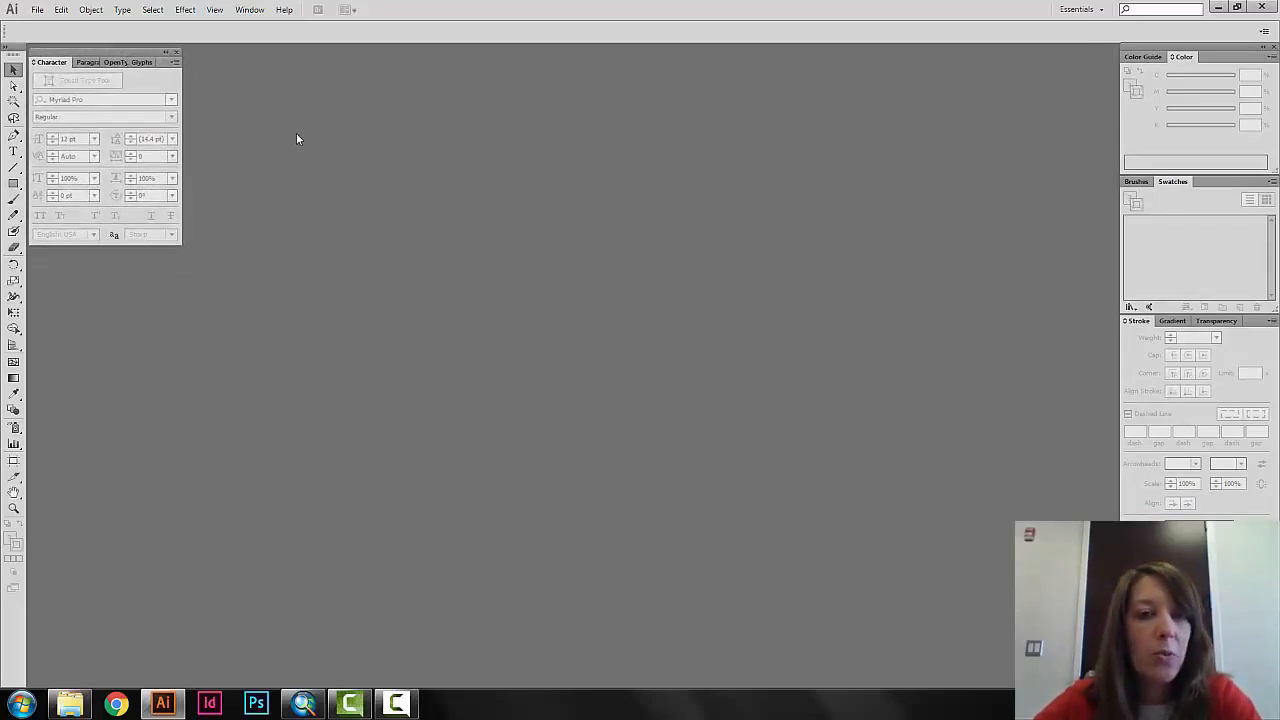
Open ChespeakeBay_BIBI.ai from the ChesapeakeBayFilesMappingCourse folder with its legacy text updated, and dismiss the Windows color scheme prompt.
click(37, 9)
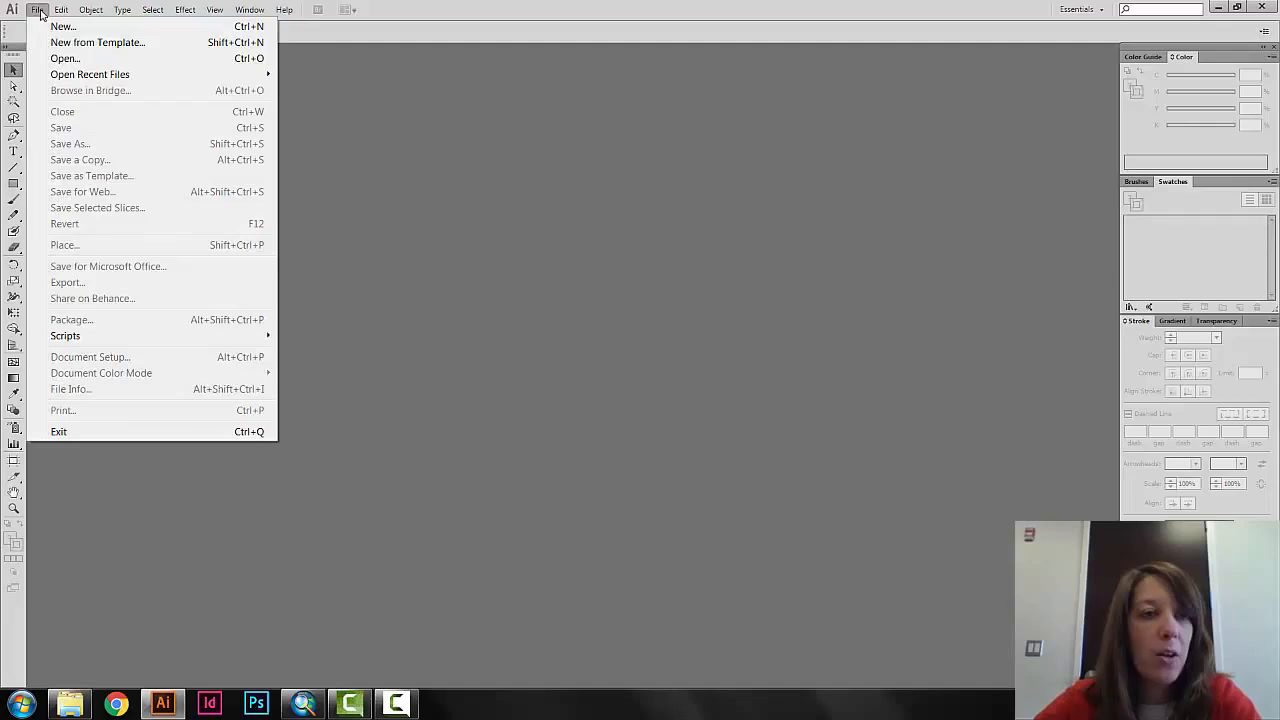
click(62, 58)
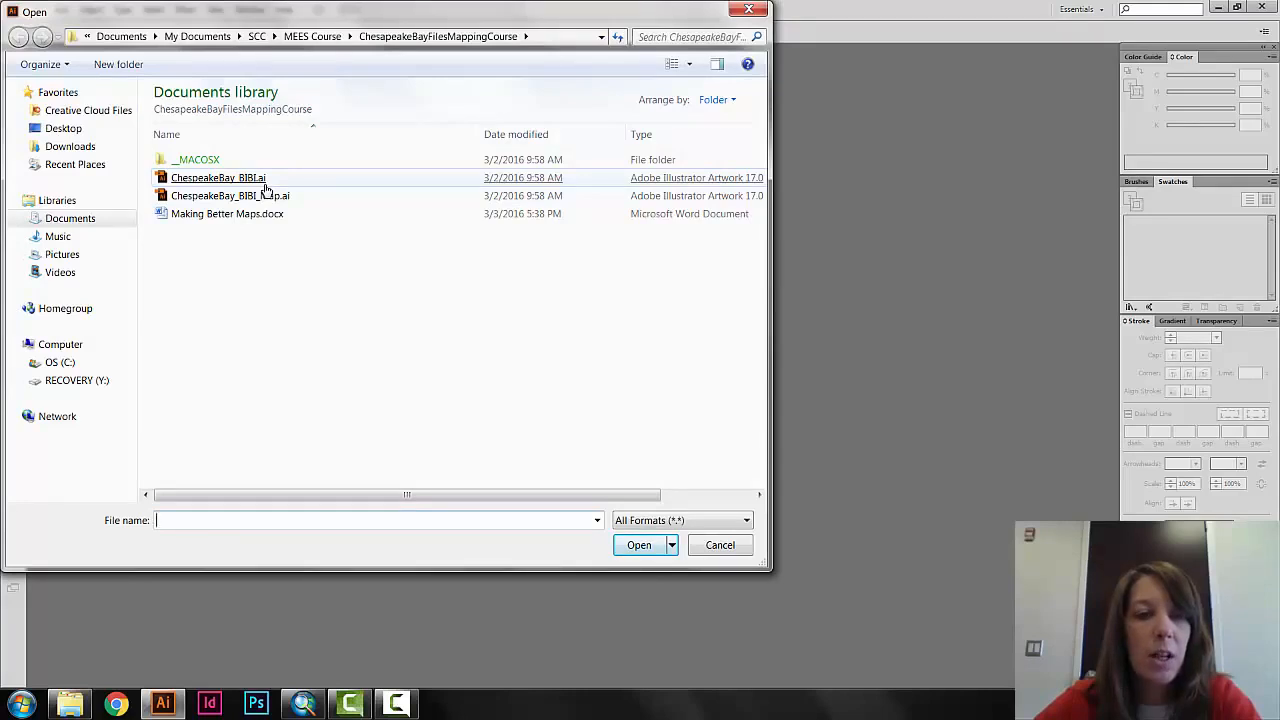
double_click(266, 188)
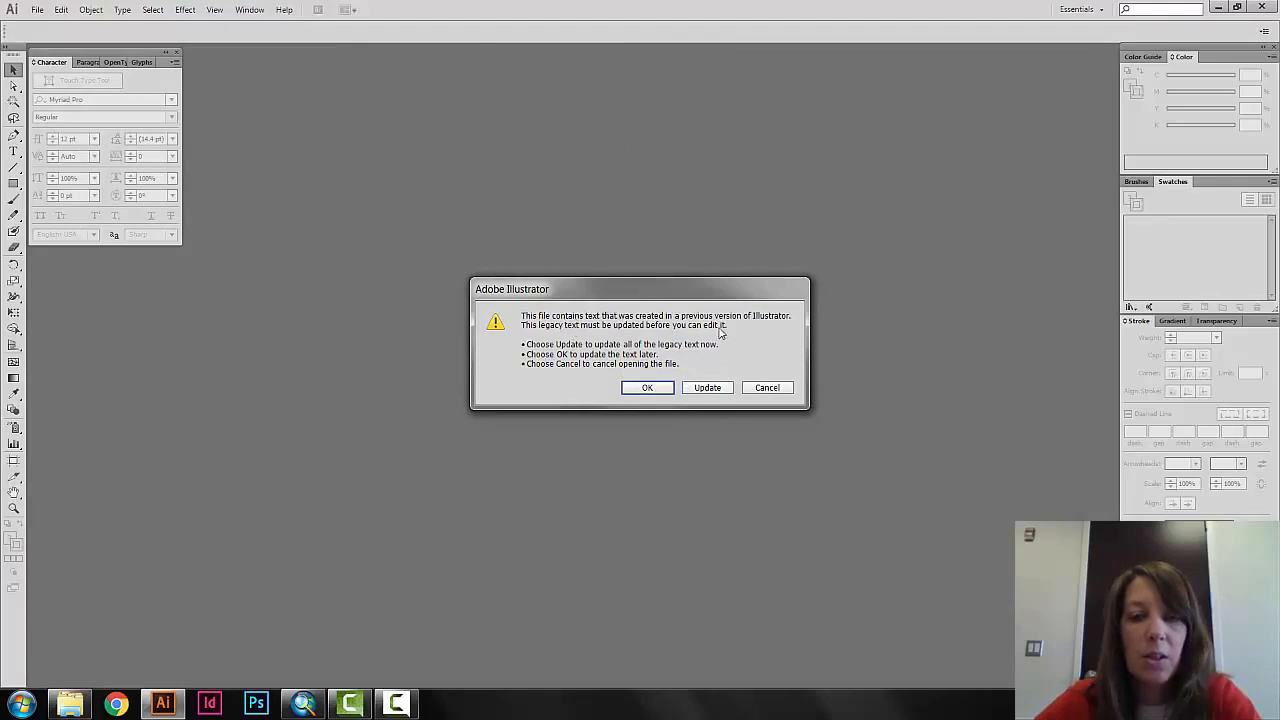
click(706, 388)
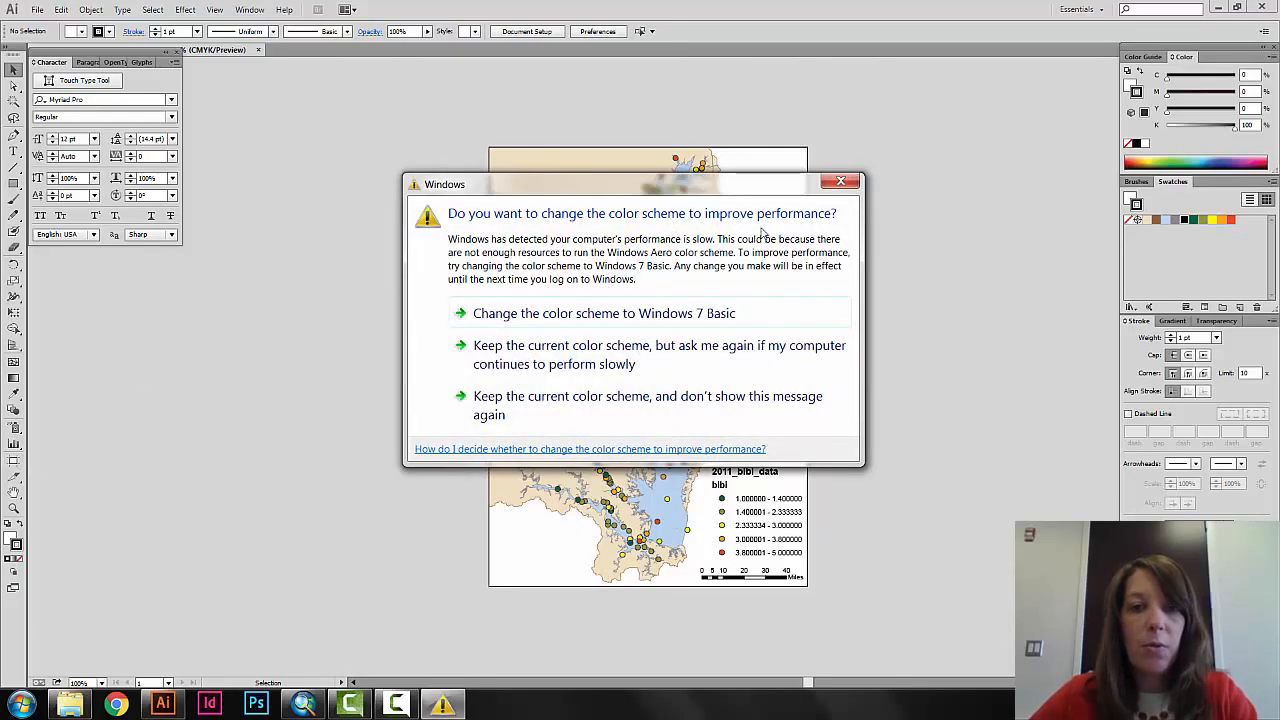
click(840, 181)
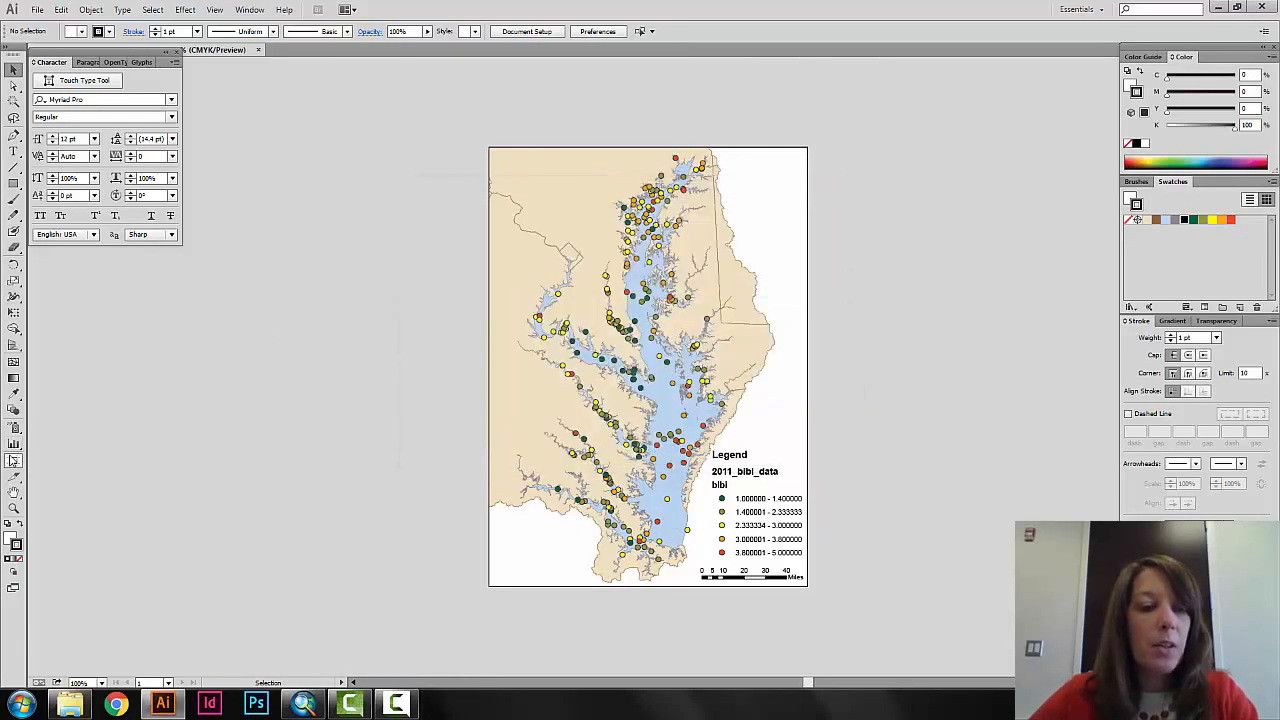
Resize the artboard to 8.5 in wide by 11 in high and return to the Selection tool.
click(13, 462)
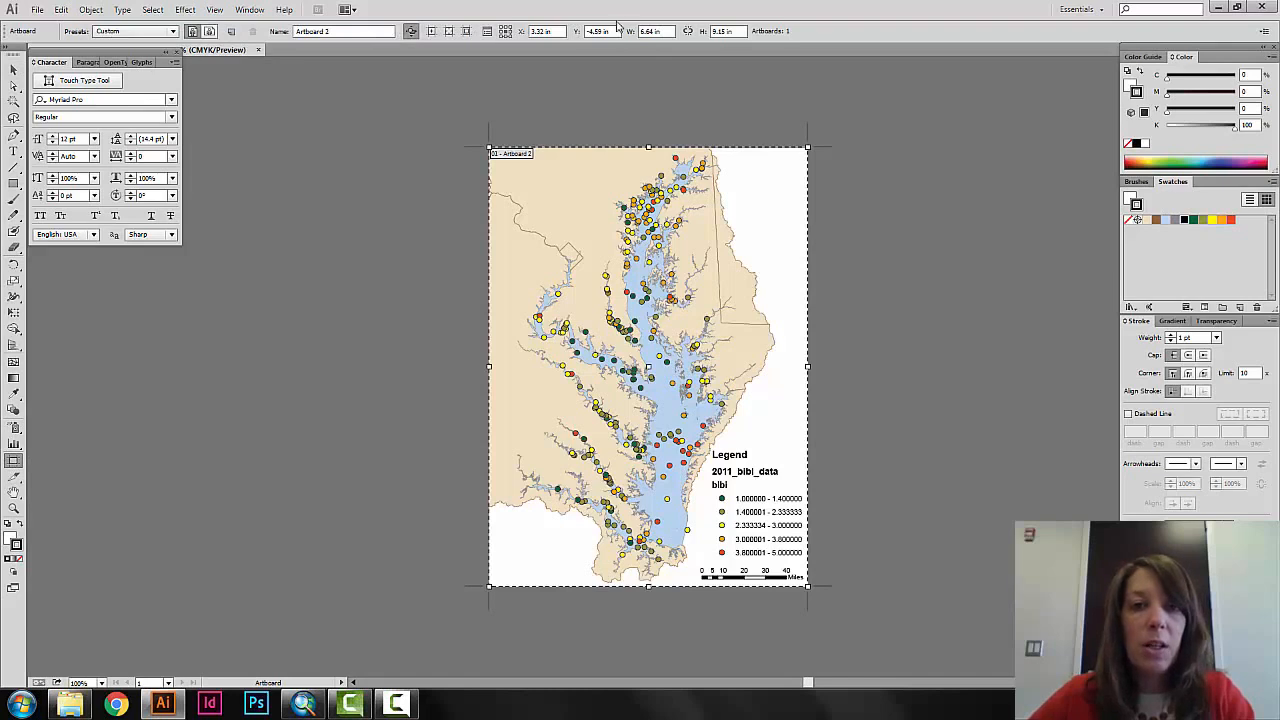
click(666, 31)
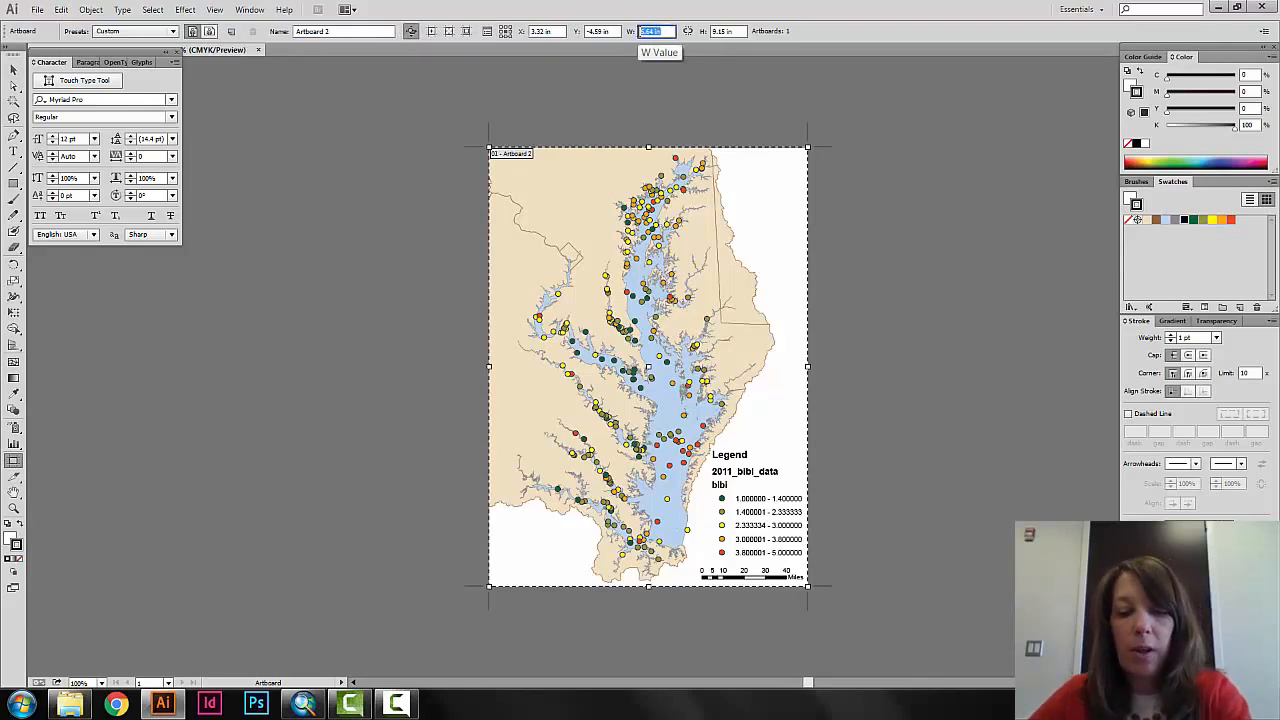
text(8.5)
key(Tab)
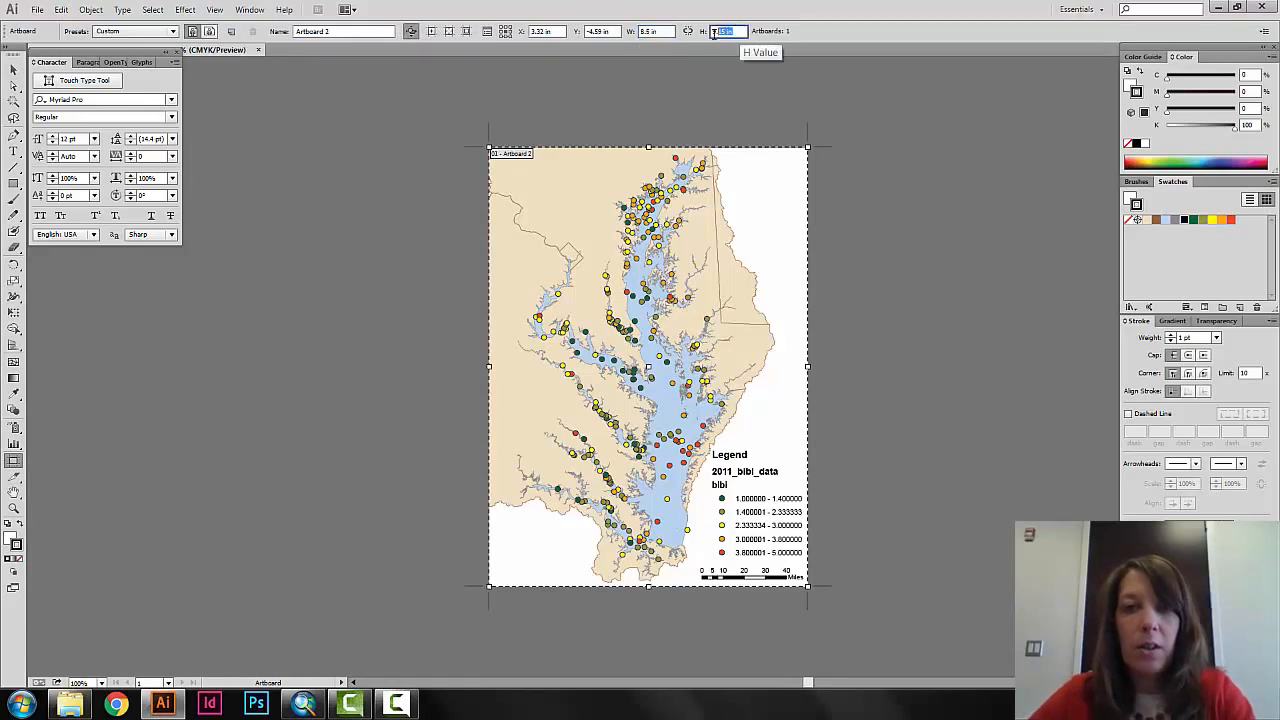
text(11)
key(Return)
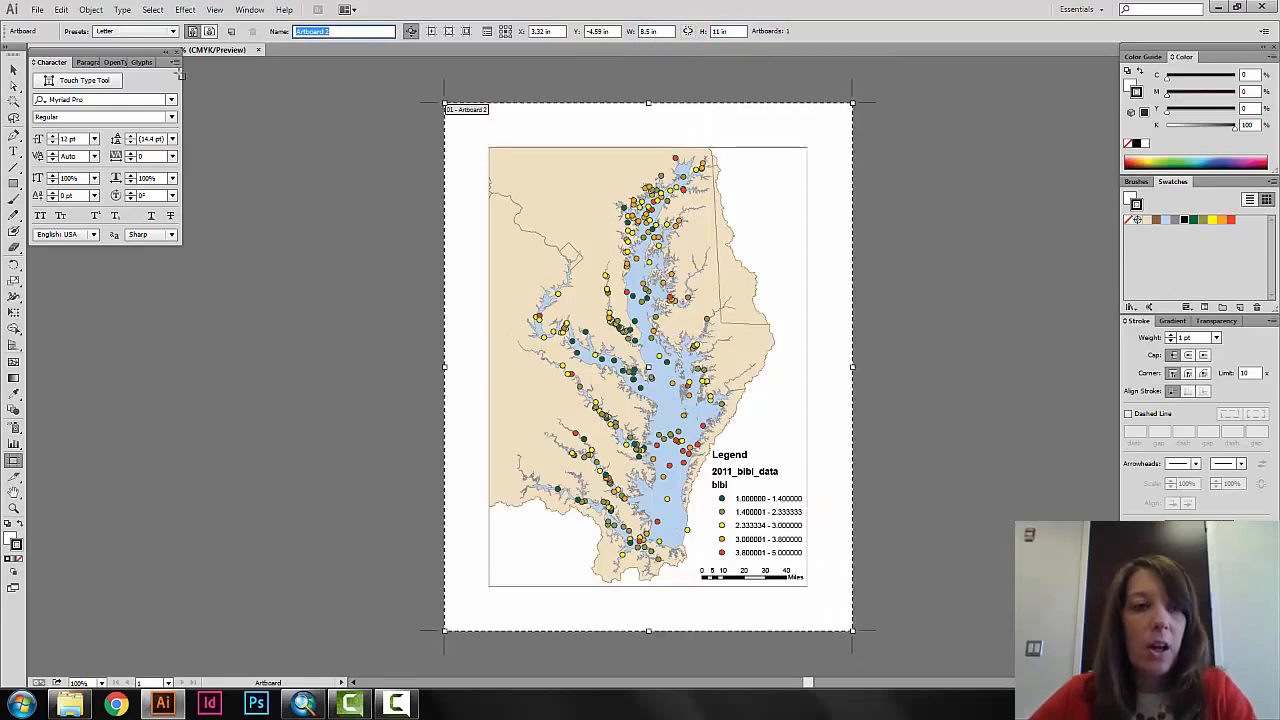
click(14, 70)
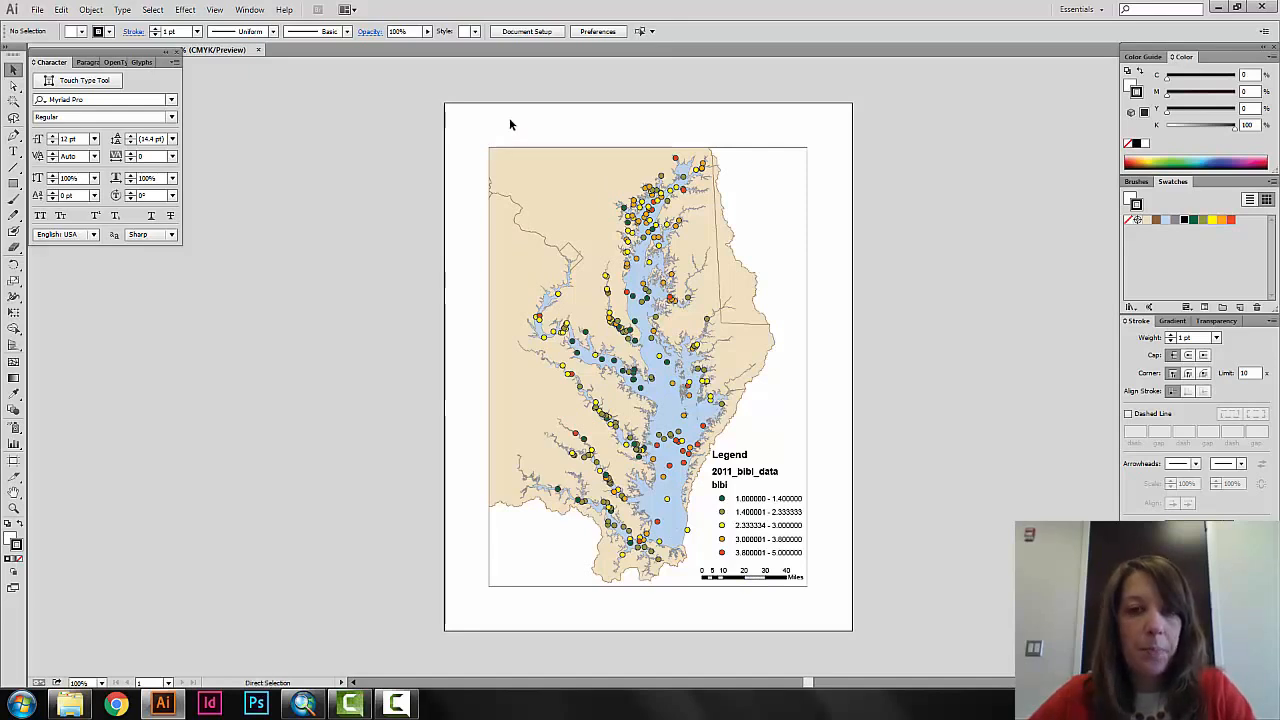
Scale the entire map artwork up proportionally to about 7.98 by 11 in to fill the artboard's height, and nudge it down slightly.
key(ctrl+a)
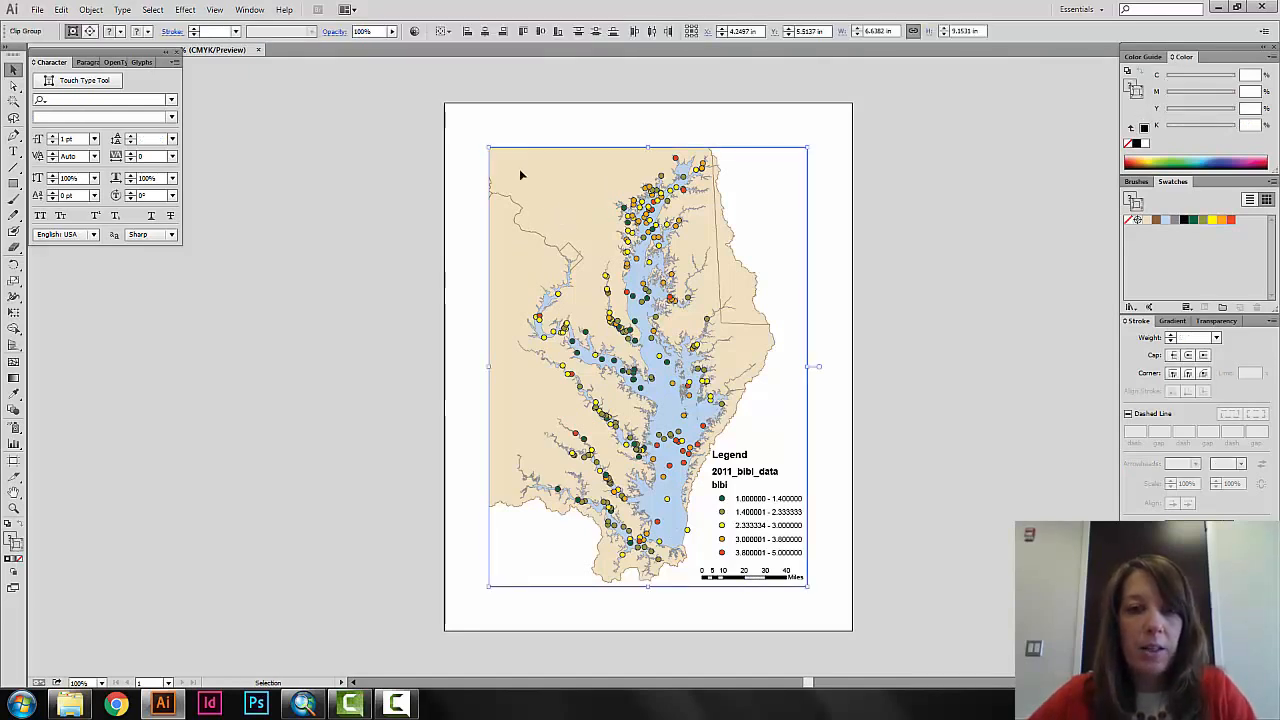
drag(490, 150, 456, 104)
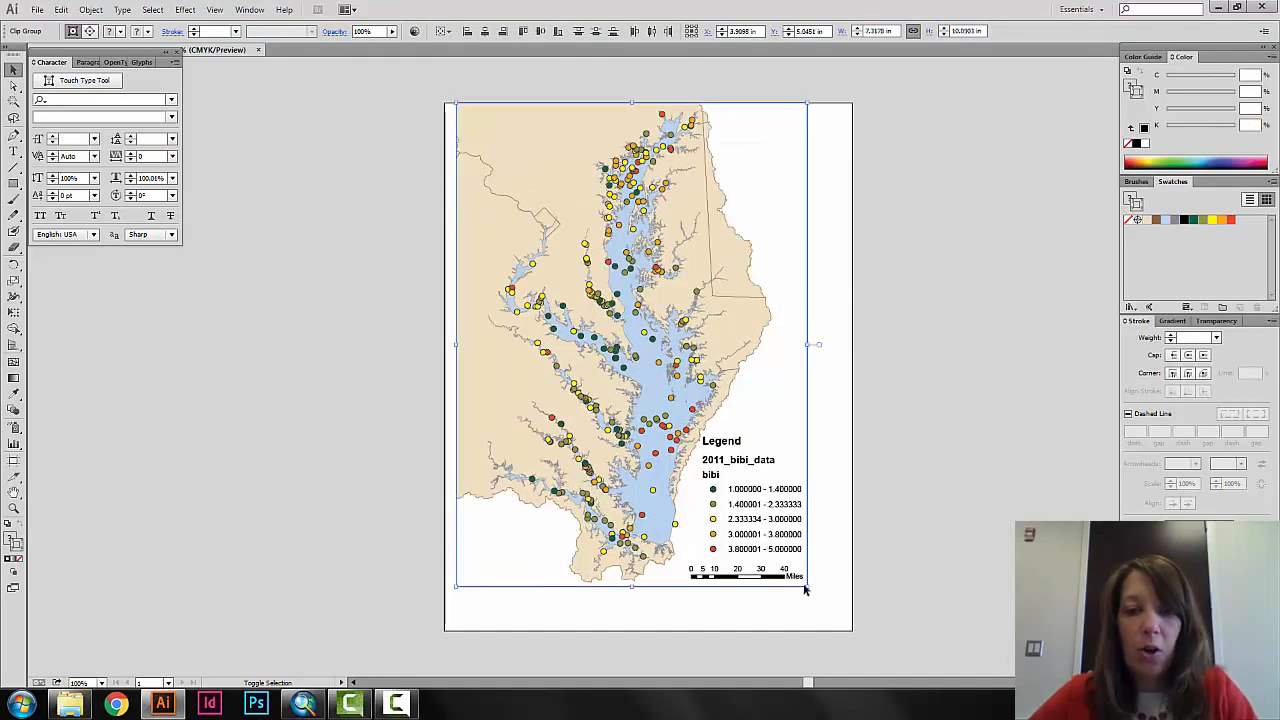
drag(807, 587, 850, 631)
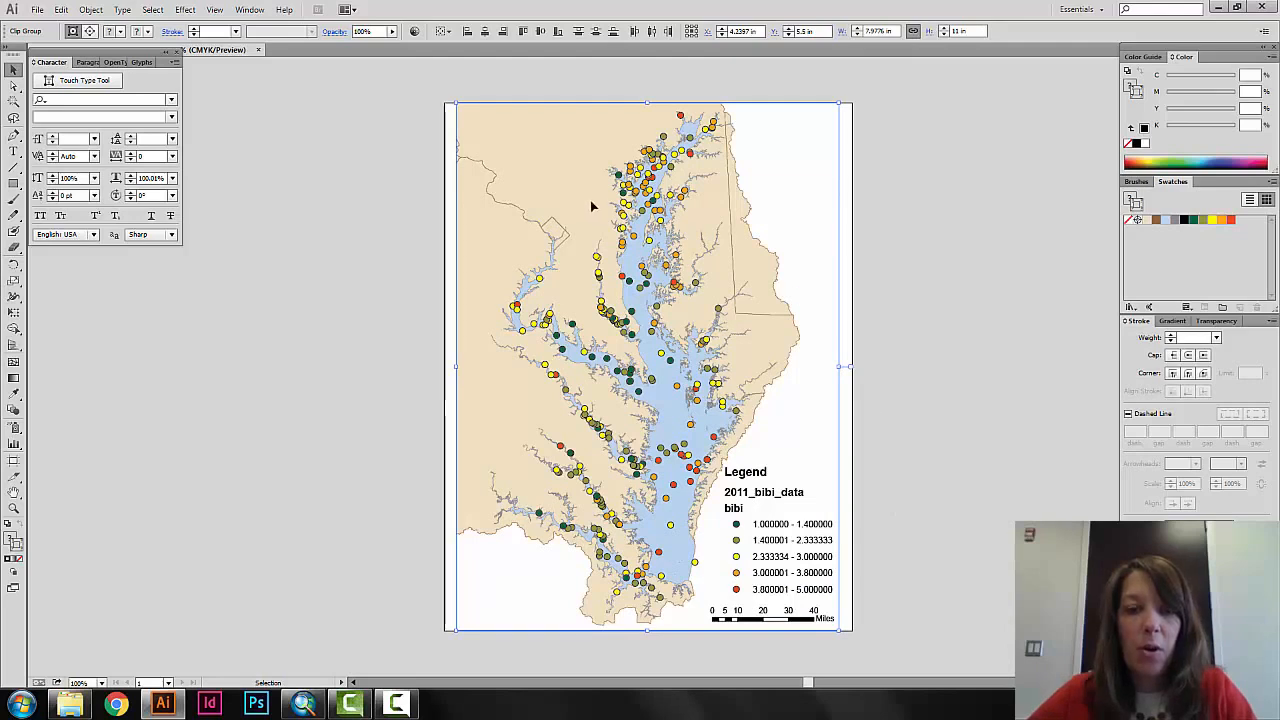
key(Down)
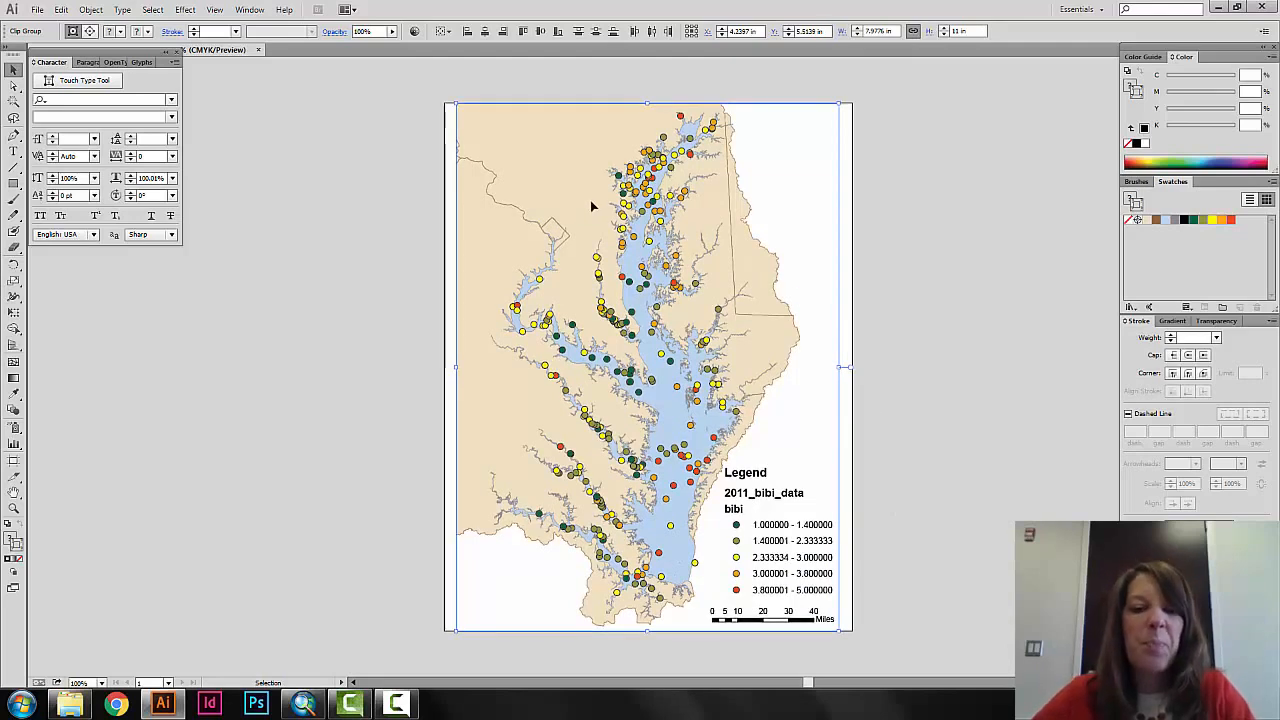
Deselect the artwork, show the Layers panel beside the artboard, and expand the Layers layer to list its sublayers.
click(358, 140)
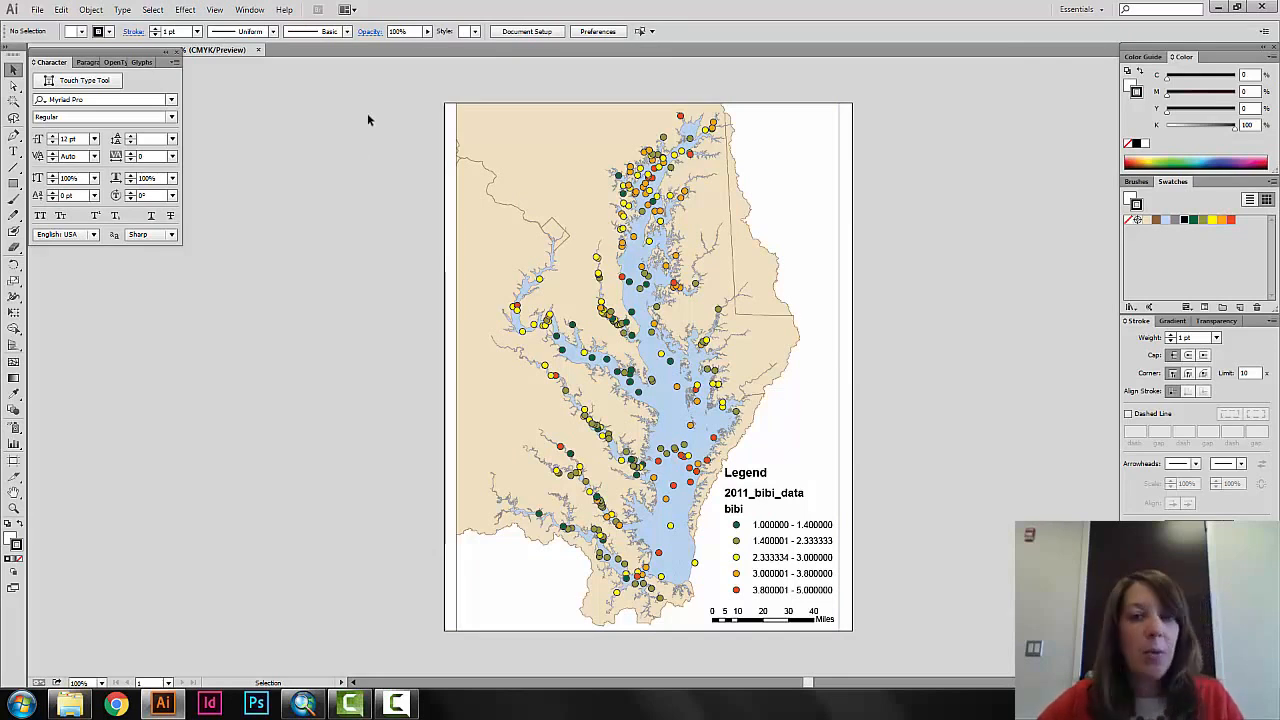
click(249, 9)
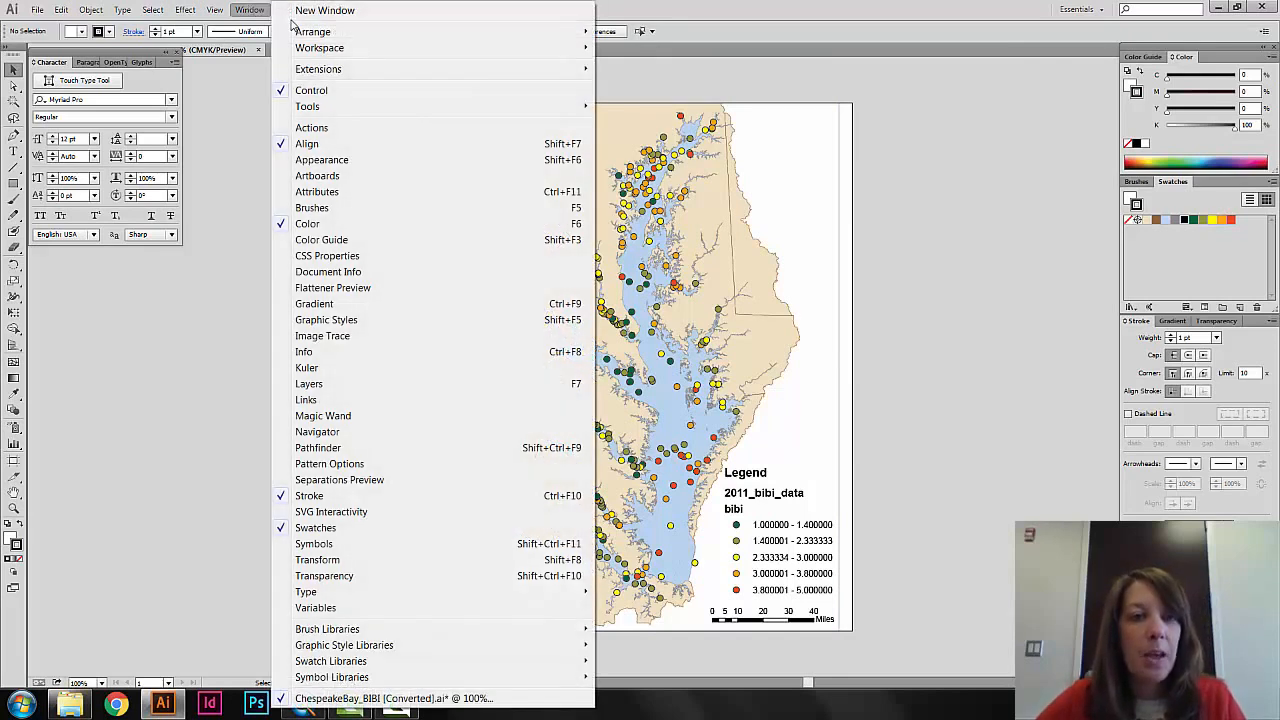
click(327, 383)
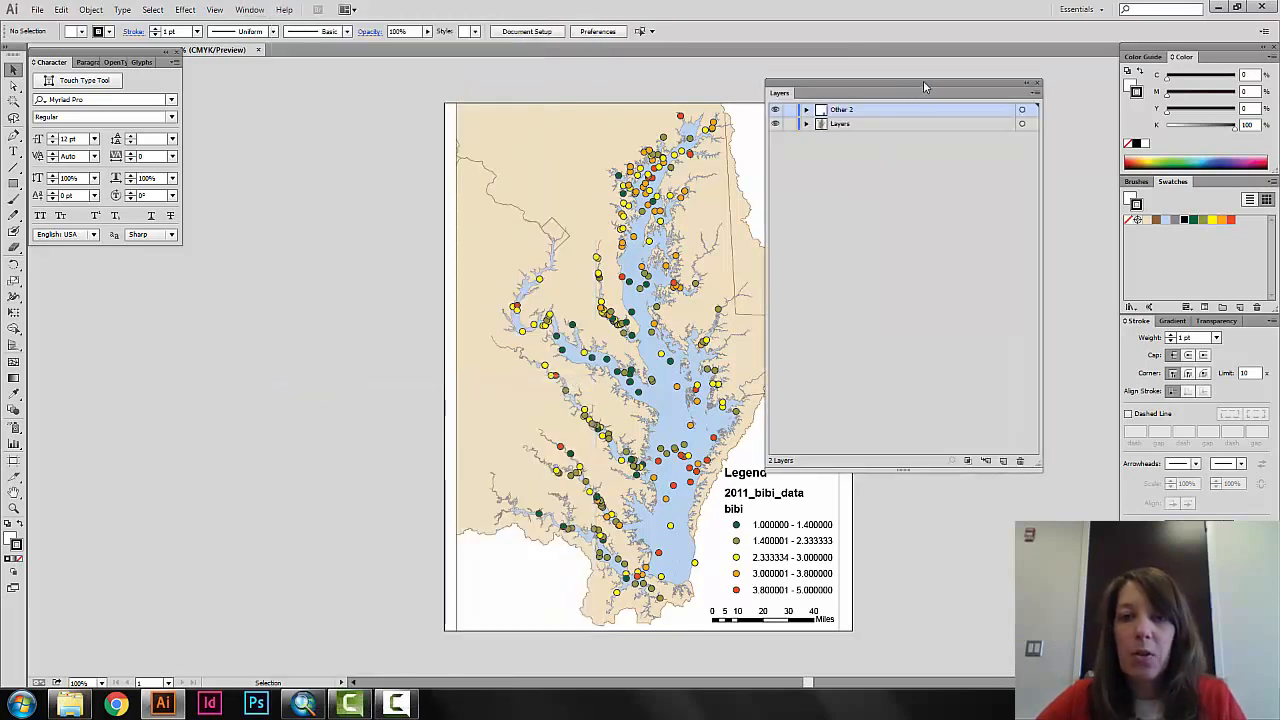
drag(924, 82, 960, 82)
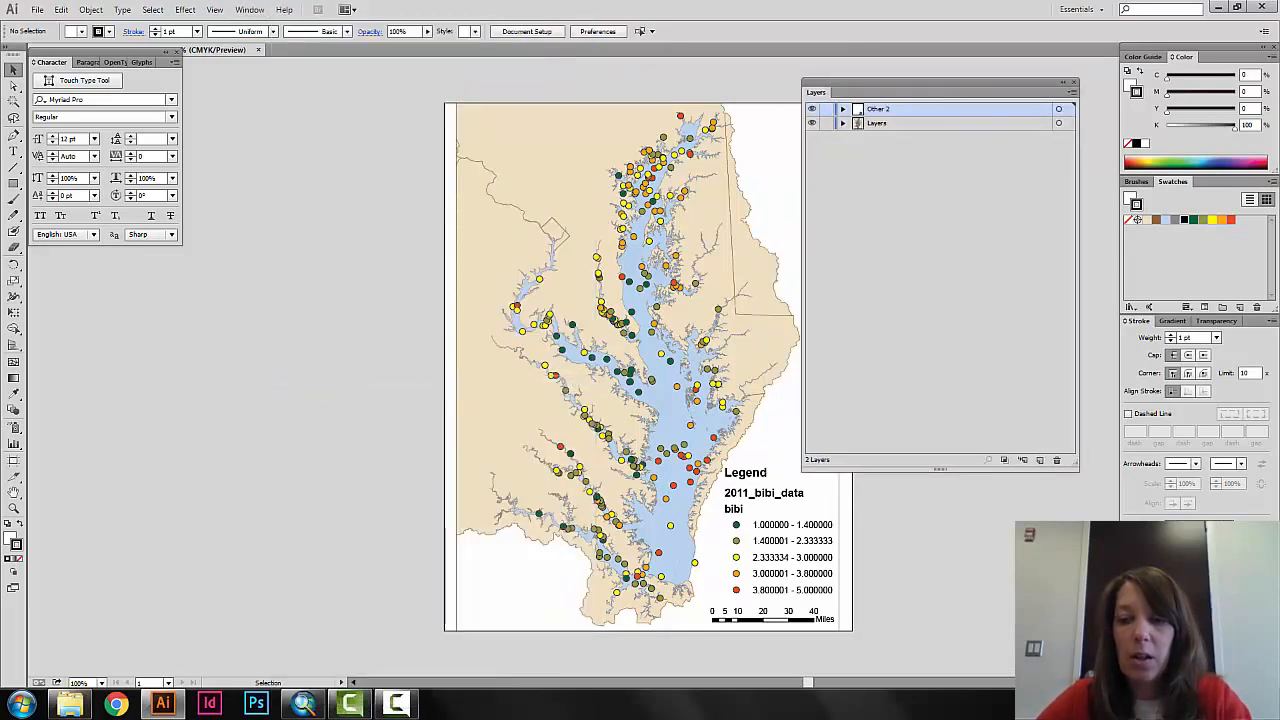
click(1103, 683)
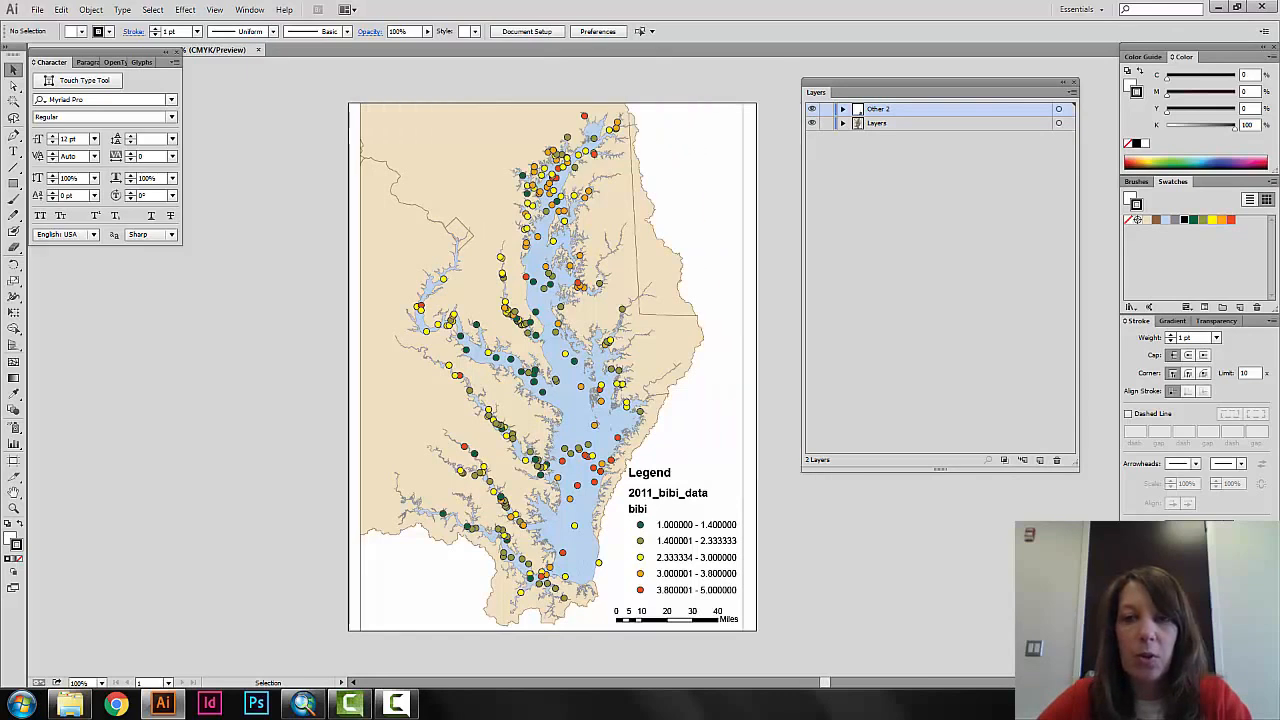
drag(883, 86, 832, 106)
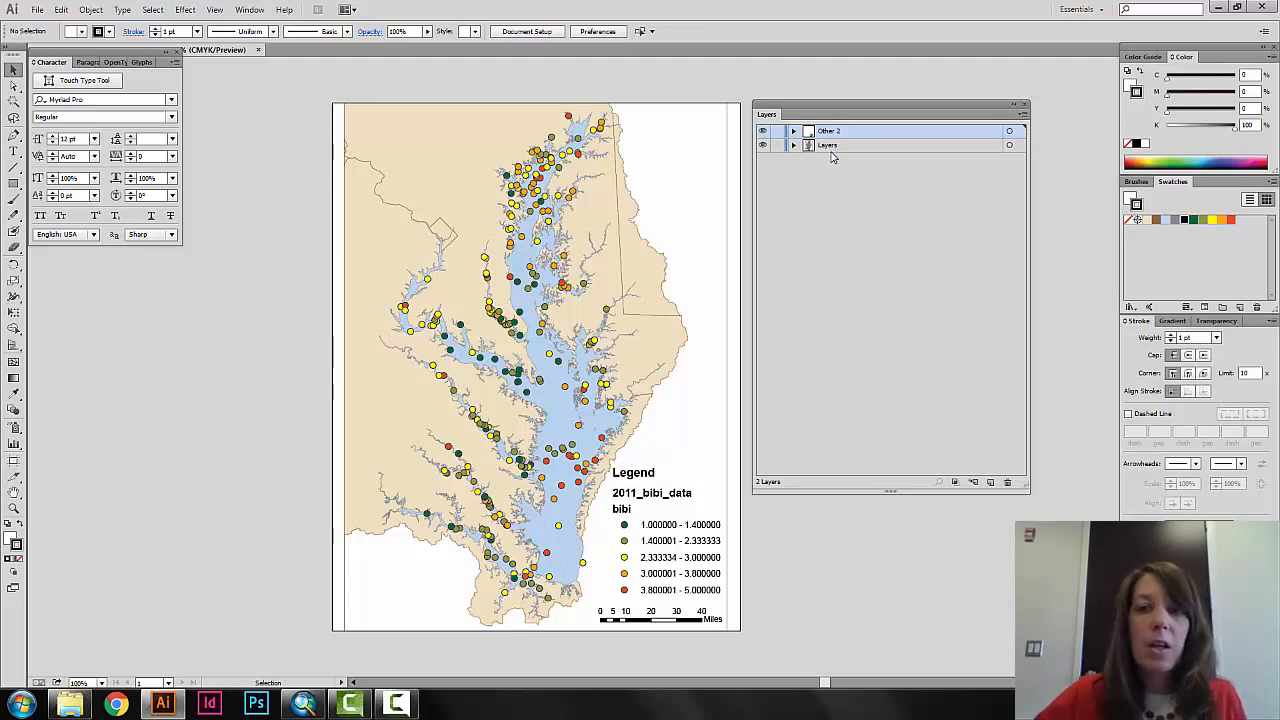
click(794, 145)
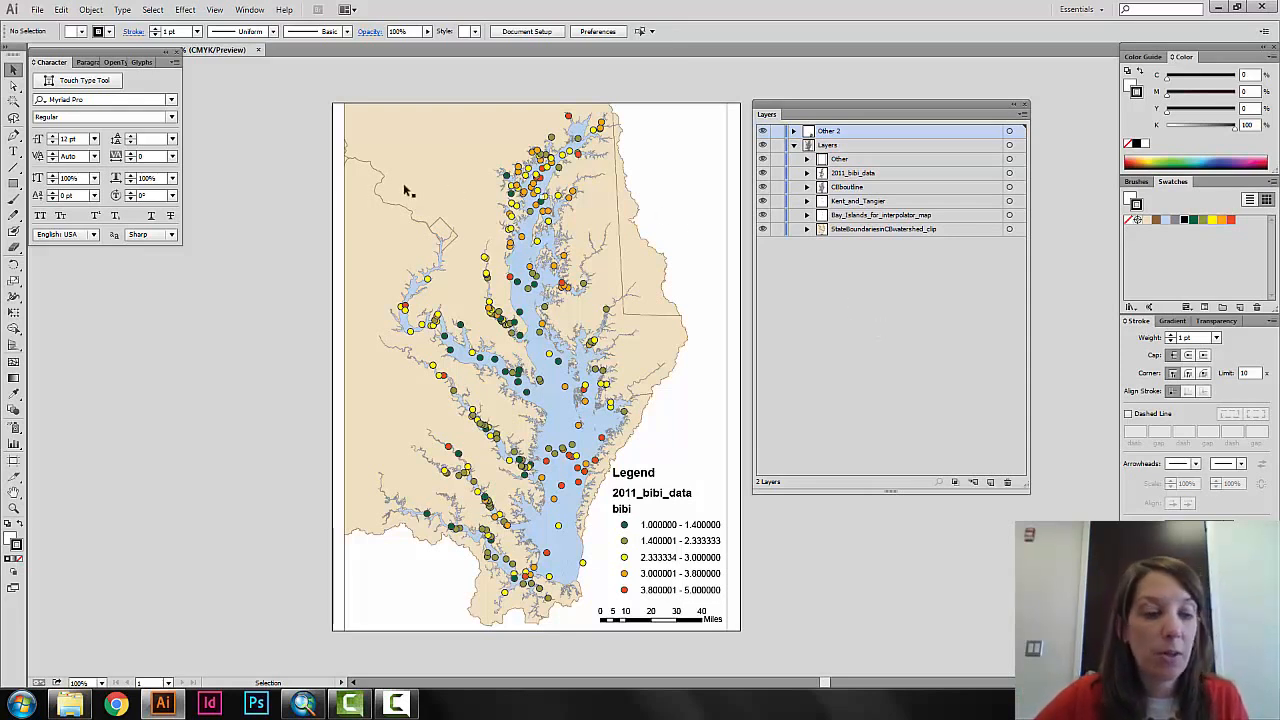
Try moving the state boundaries artwork separately from the other map layers, undo the moves, and deselect everything.
click(492, 217)
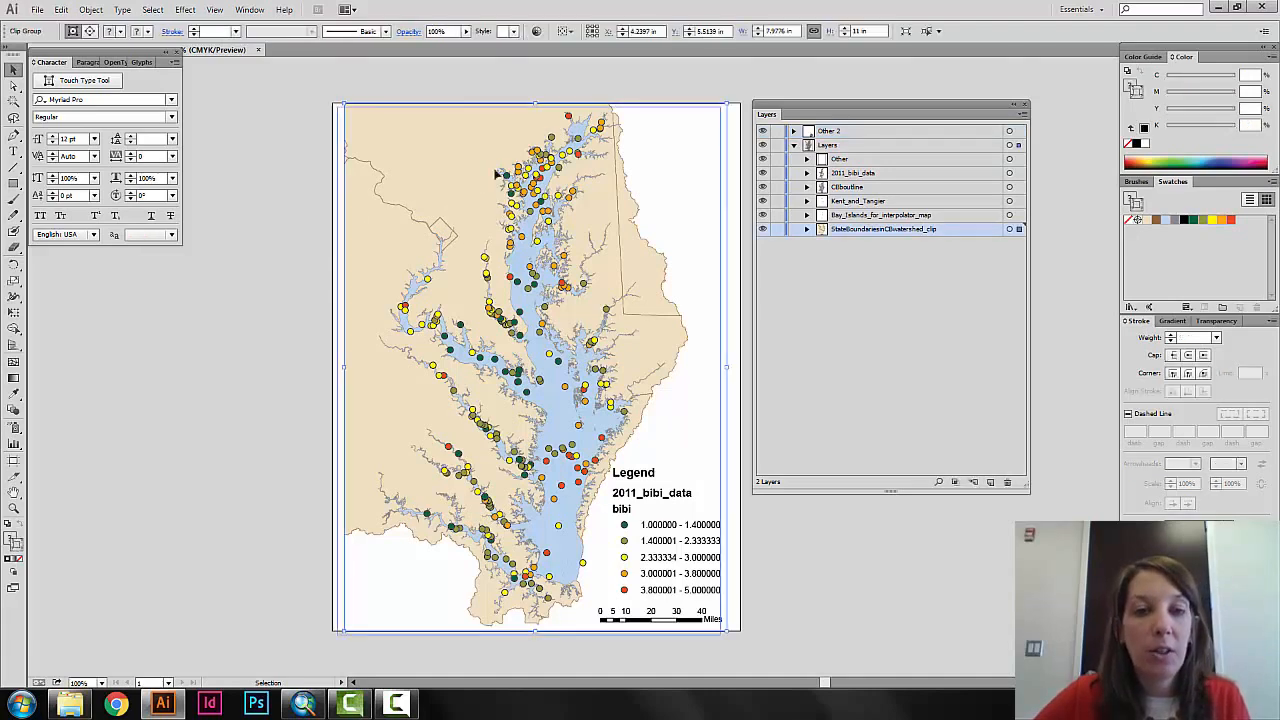
click(447, 158)
mouse_move(482, 155)
mouse_down()
mouse_move(389, 153)
mouse_move(481, 158)
mouse_move(471, 164)
mouse_up()
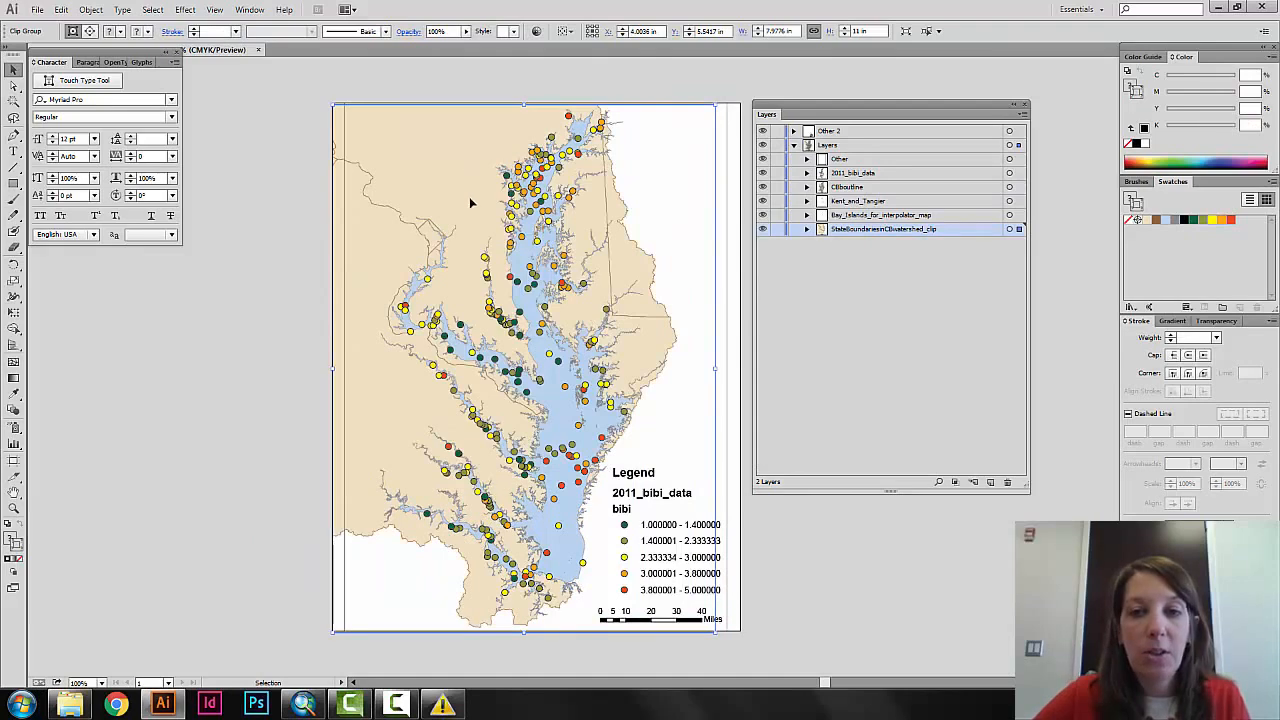
click(303, 285)
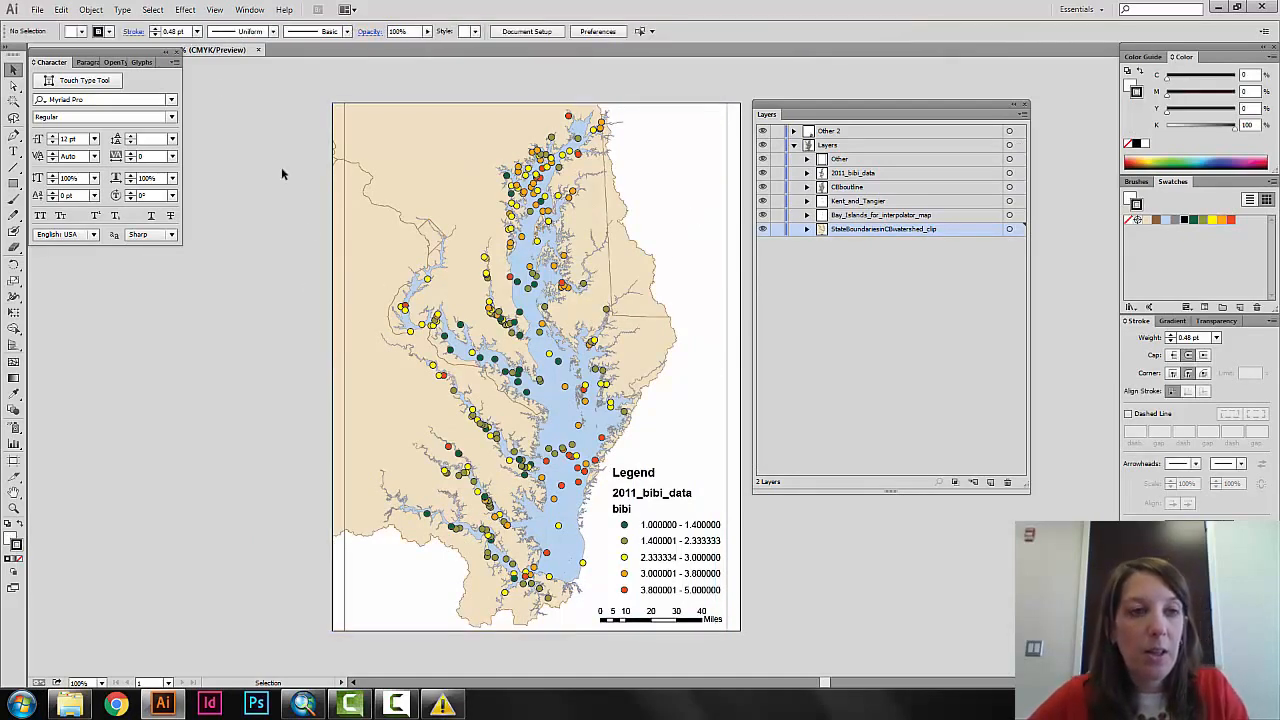
click(60, 10)
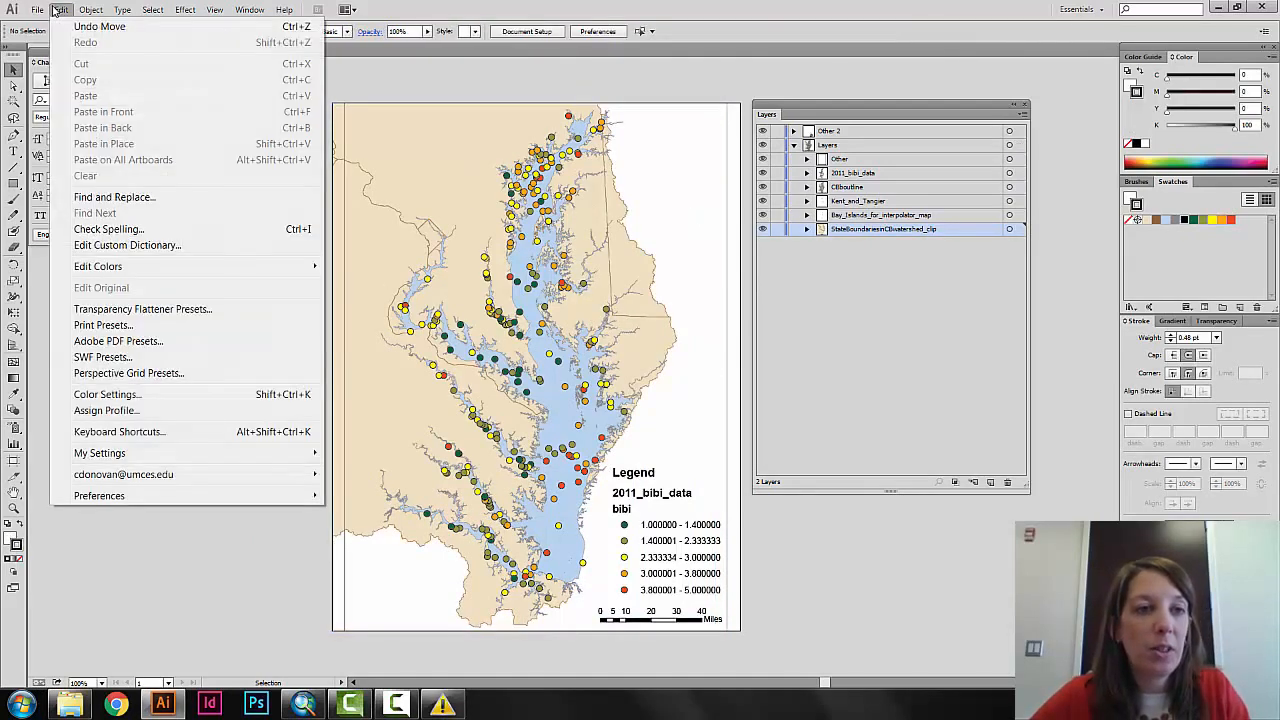
click(68, 22)
click(66, 12)
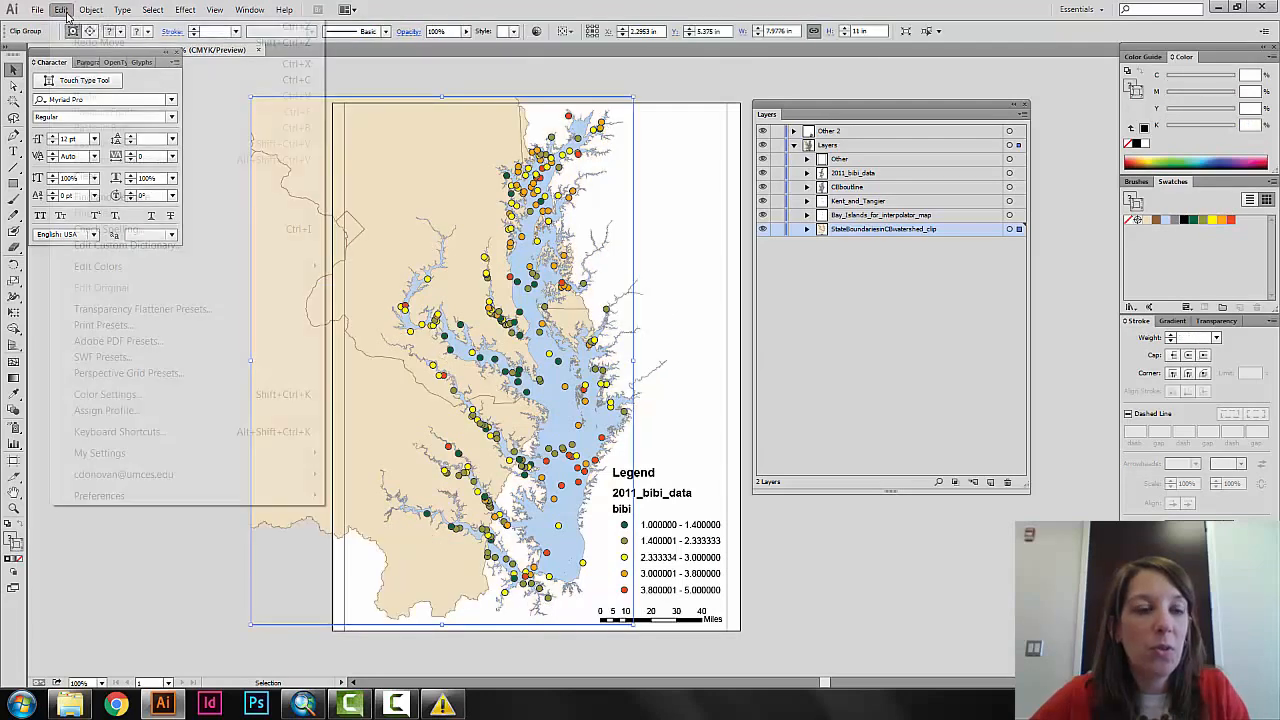
click(72, 39)
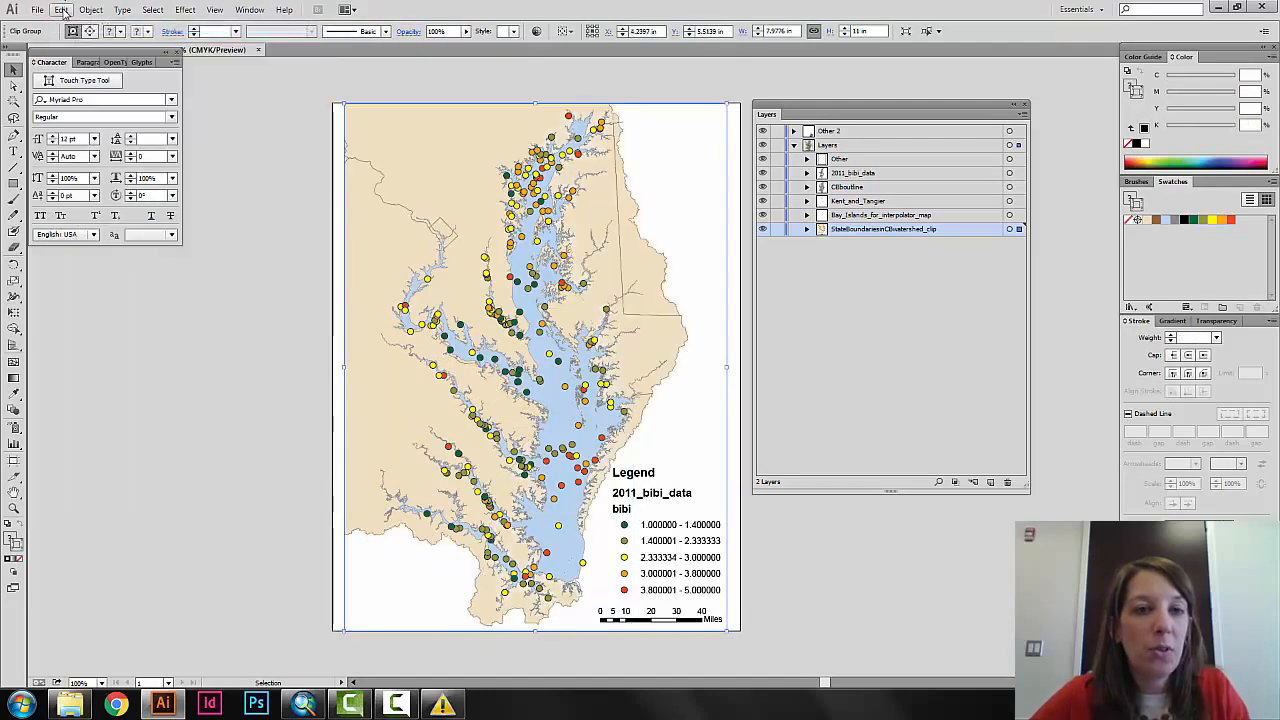
click(62, 9)
click(88, 25)
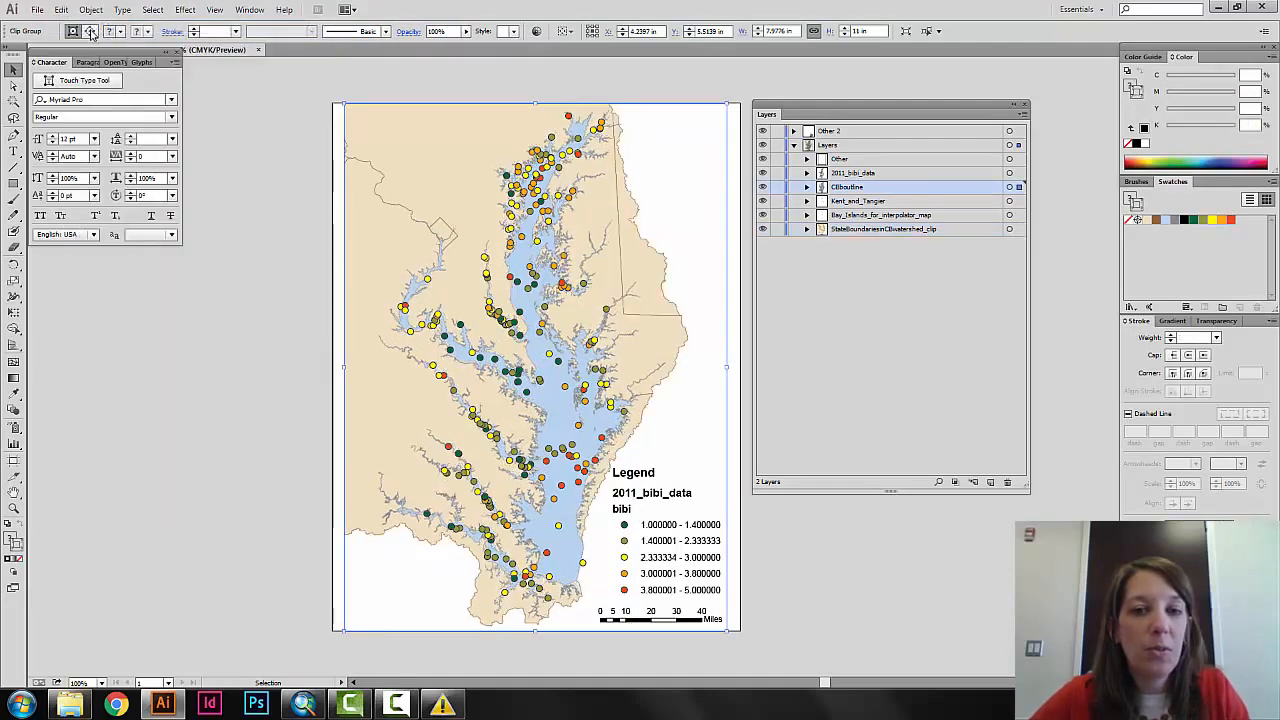
click(283, 314)
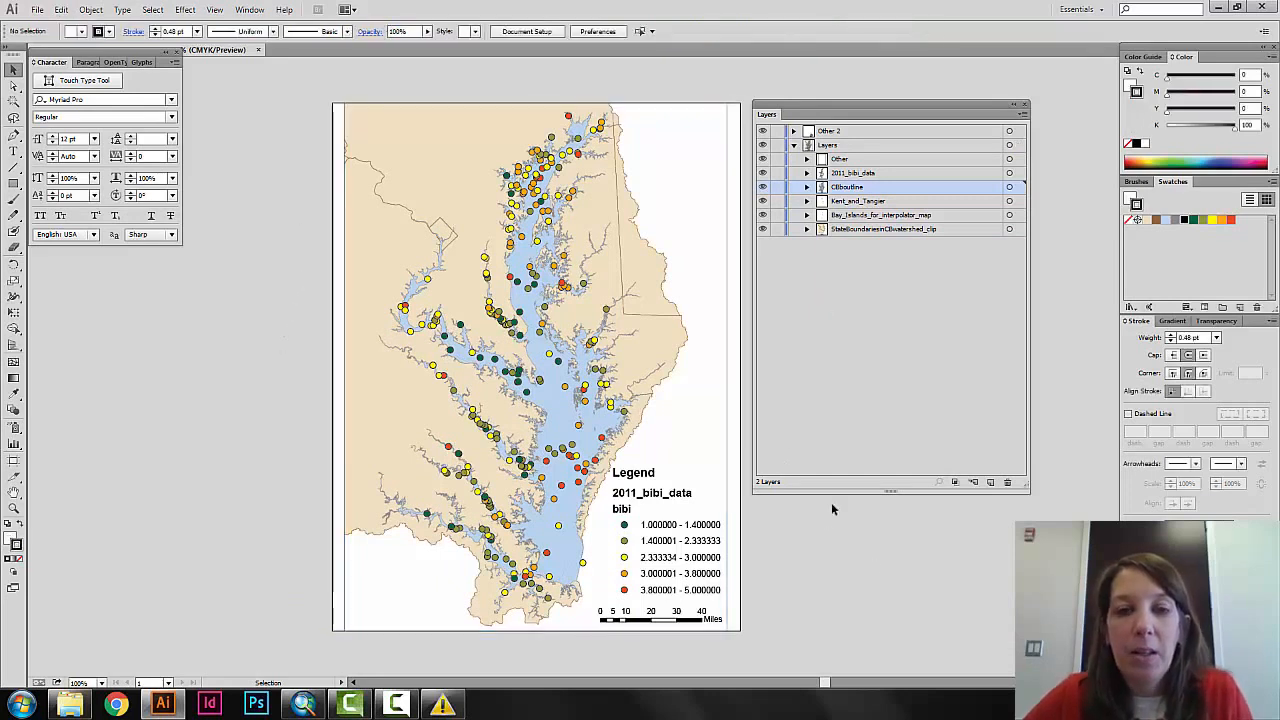
drag(324, 99, 357, 120)
click(280, 167)
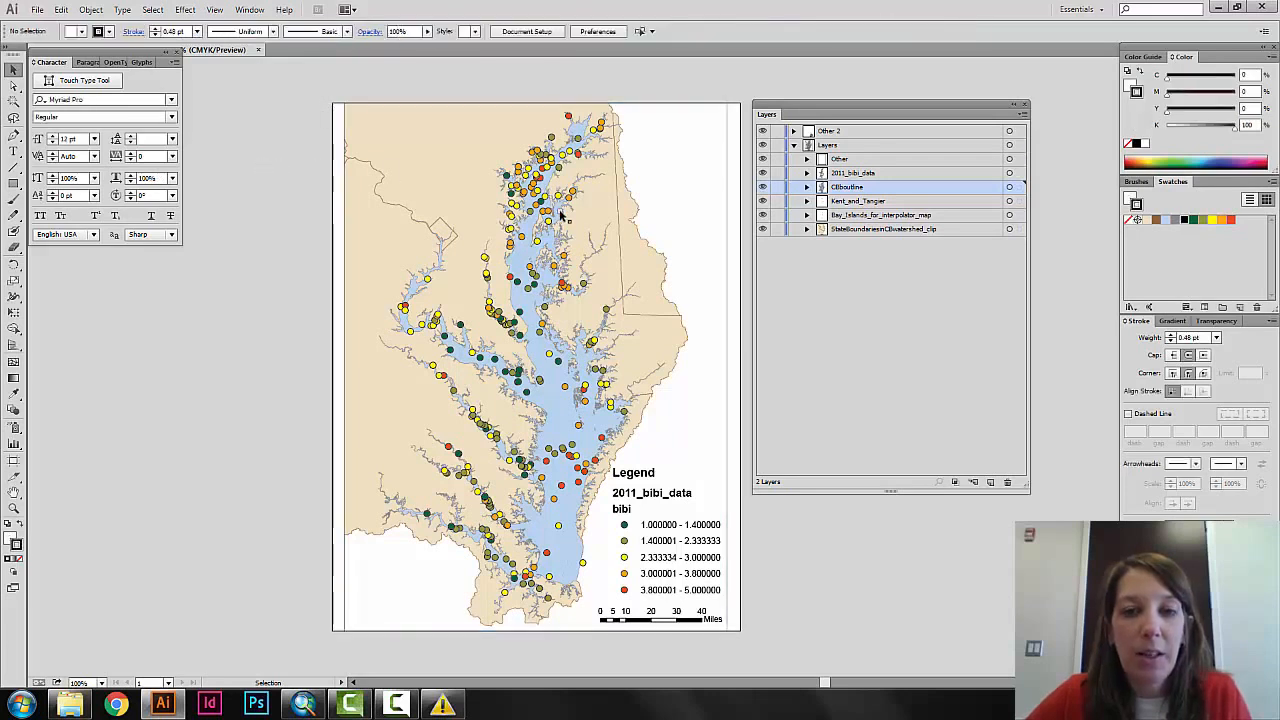
Release the clipping mask on the outer clip group that encloses the map and legend, and deselect the artwork.
click(729, 163)
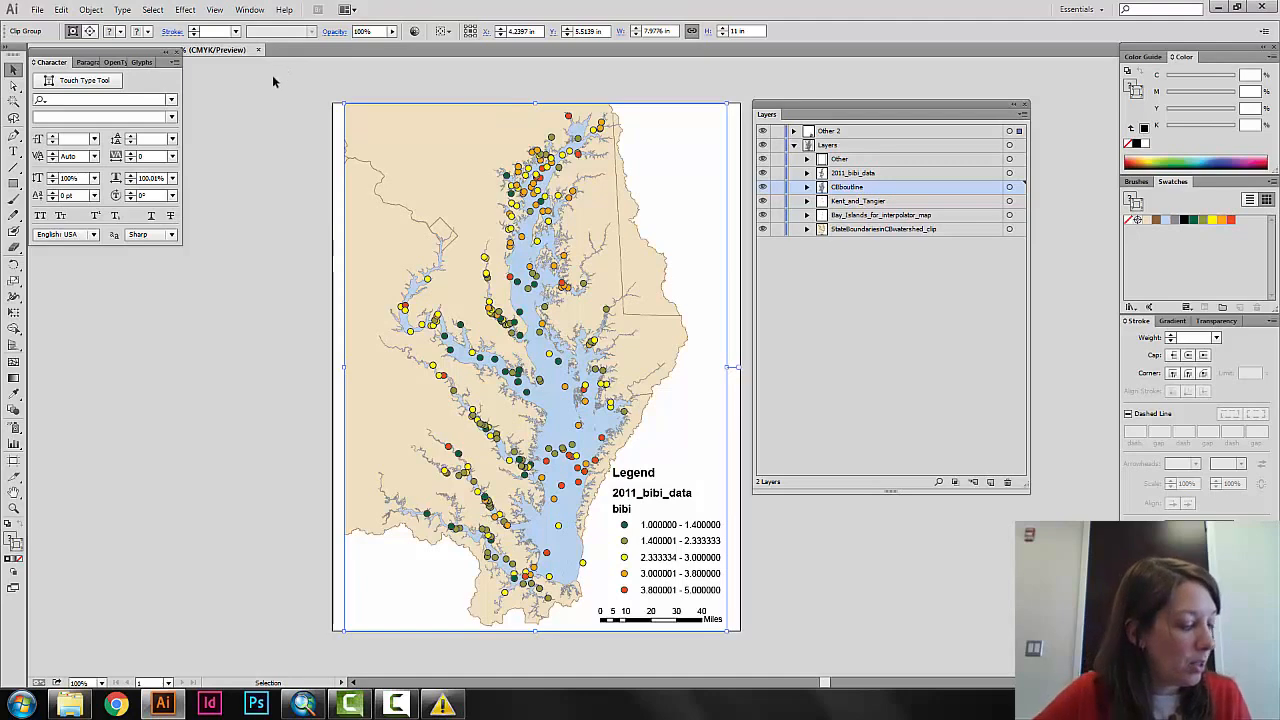
click(91, 12)
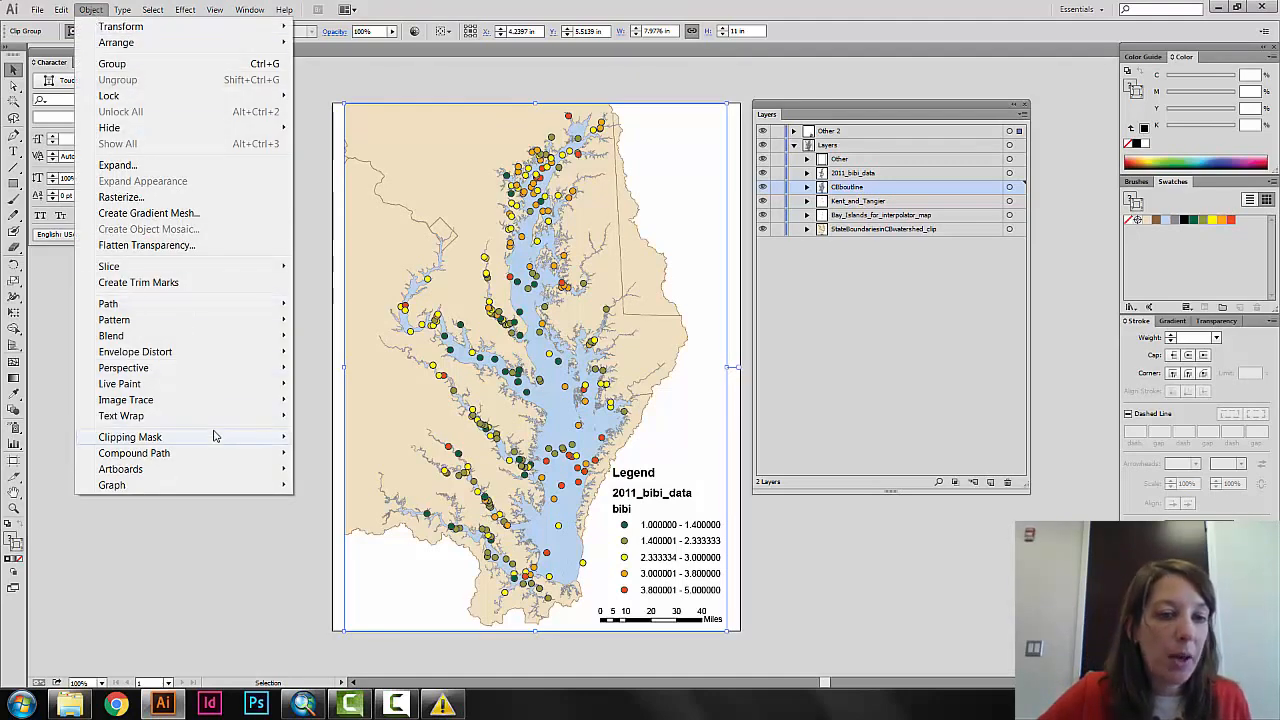
mouse_move(215, 437)
click(325, 452)
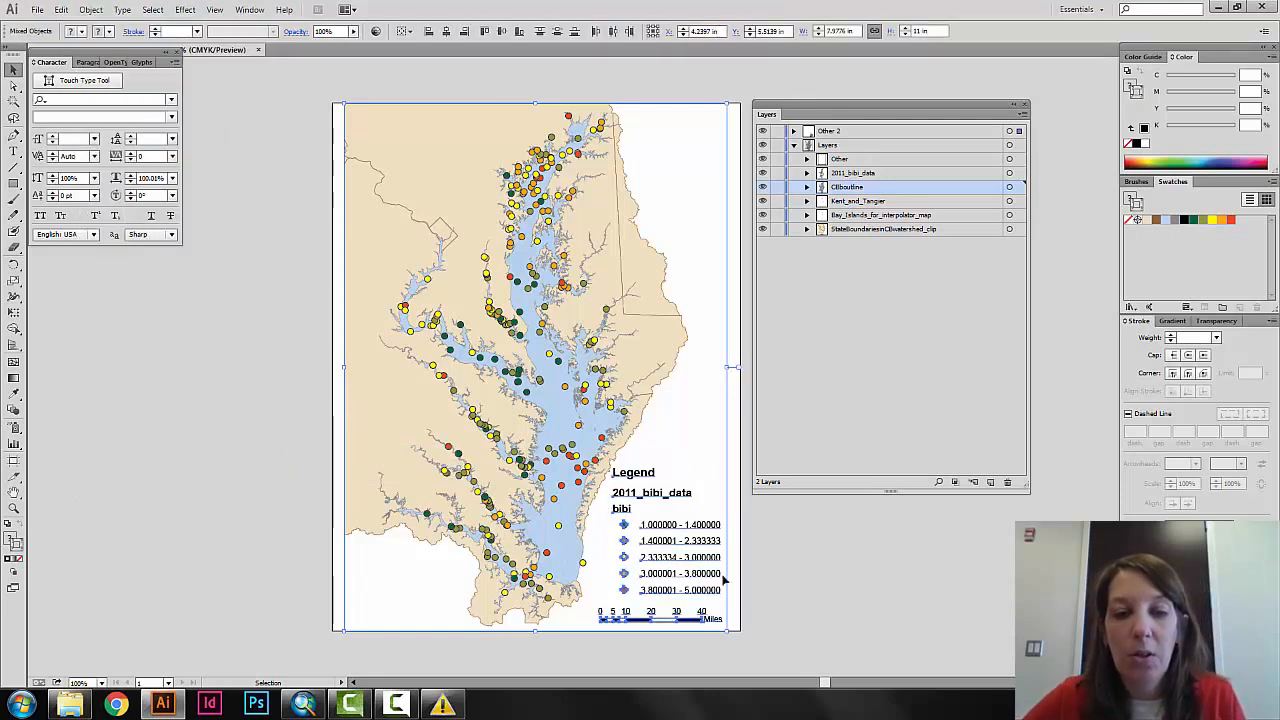
click(766, 573)
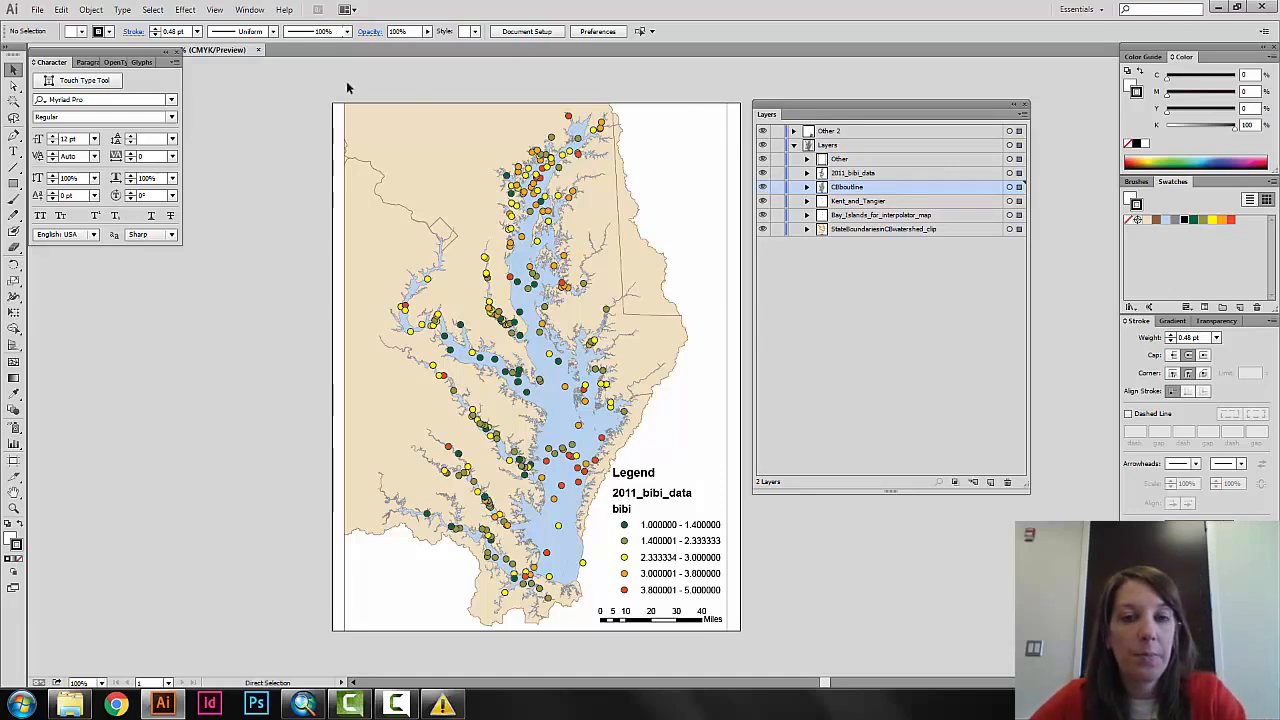
Select all artwork, release the remaining clipping masks on the map layers, and clear the selection.
key(ctrl+a)
click(91, 9)
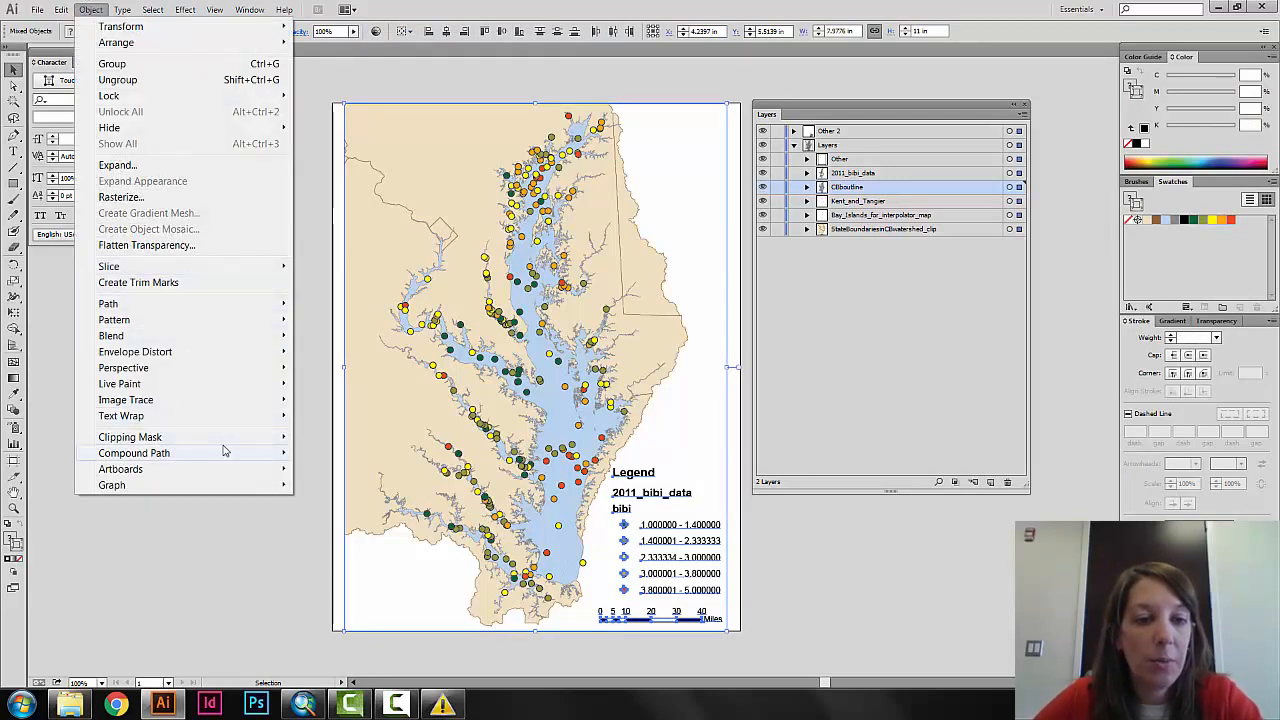
mouse_move(234, 440)
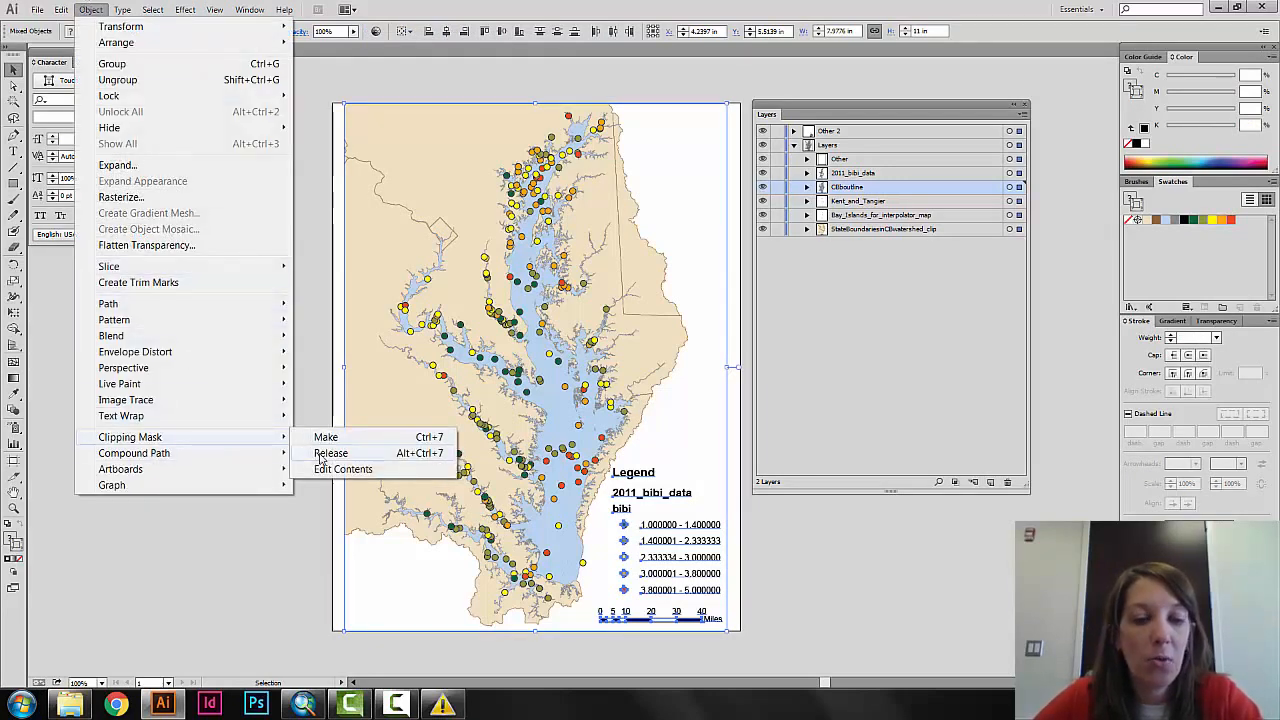
click(325, 453)
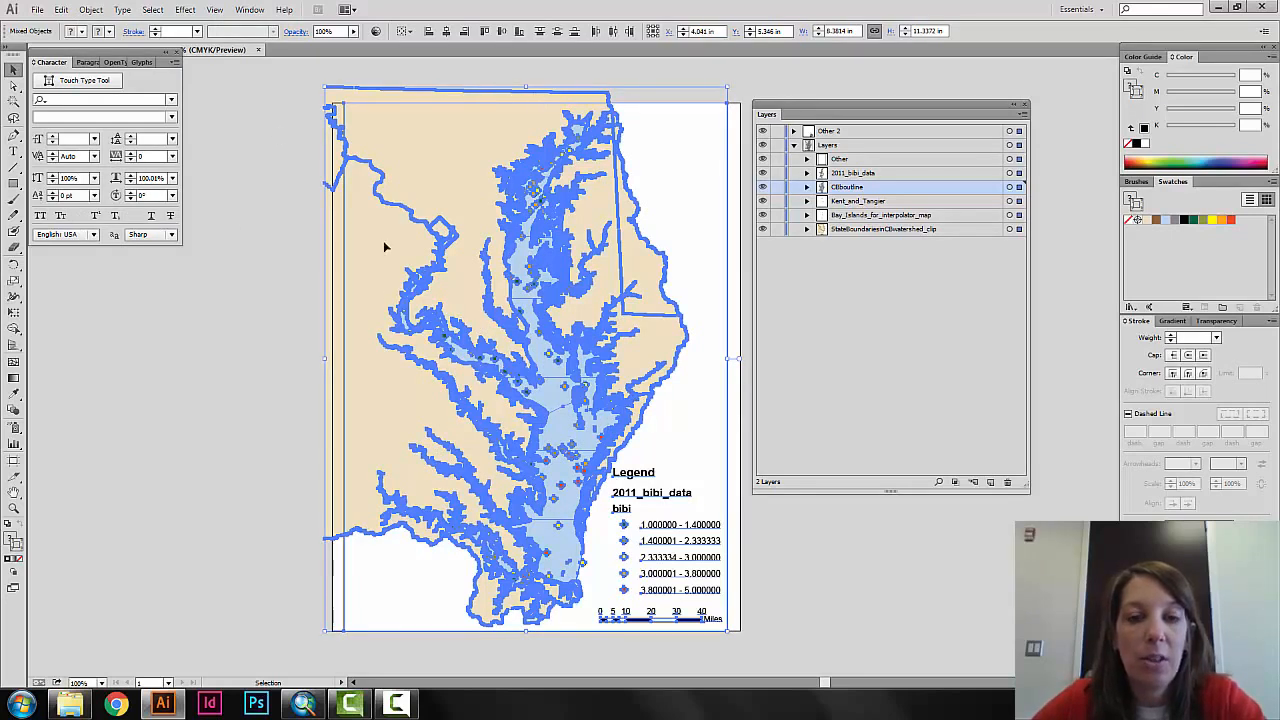
click(877, 334)
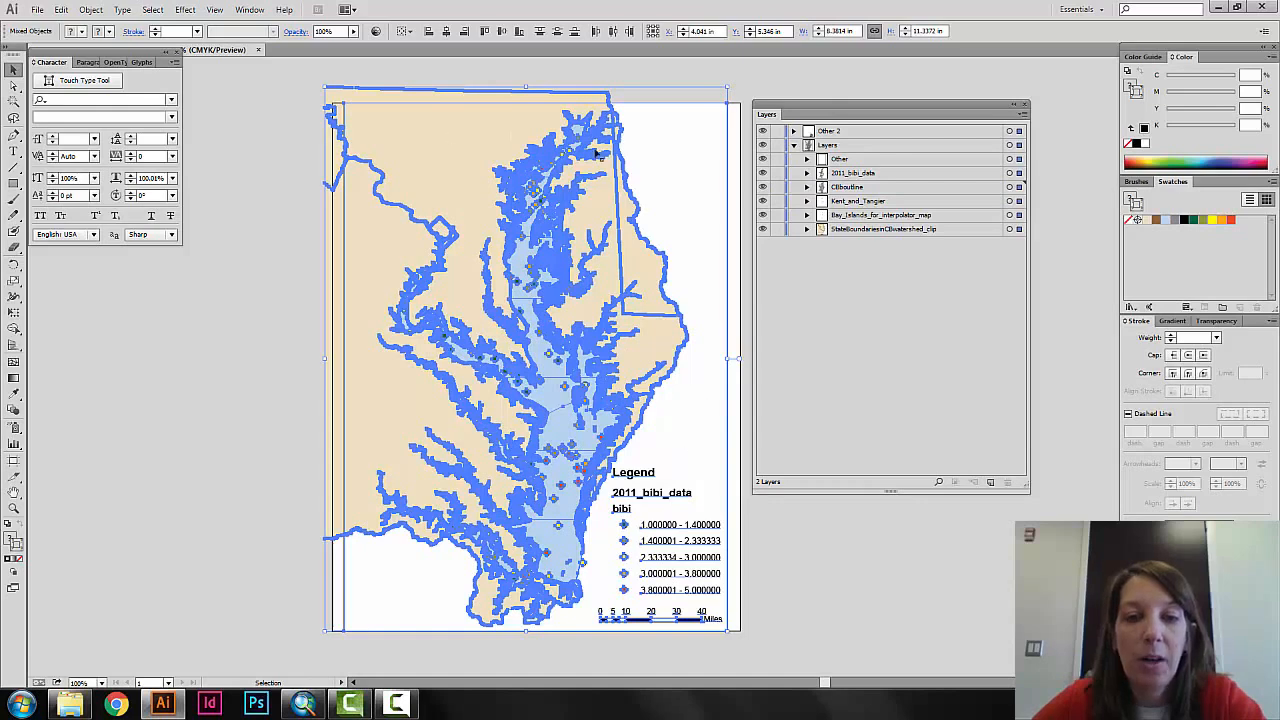
click(291, 397)
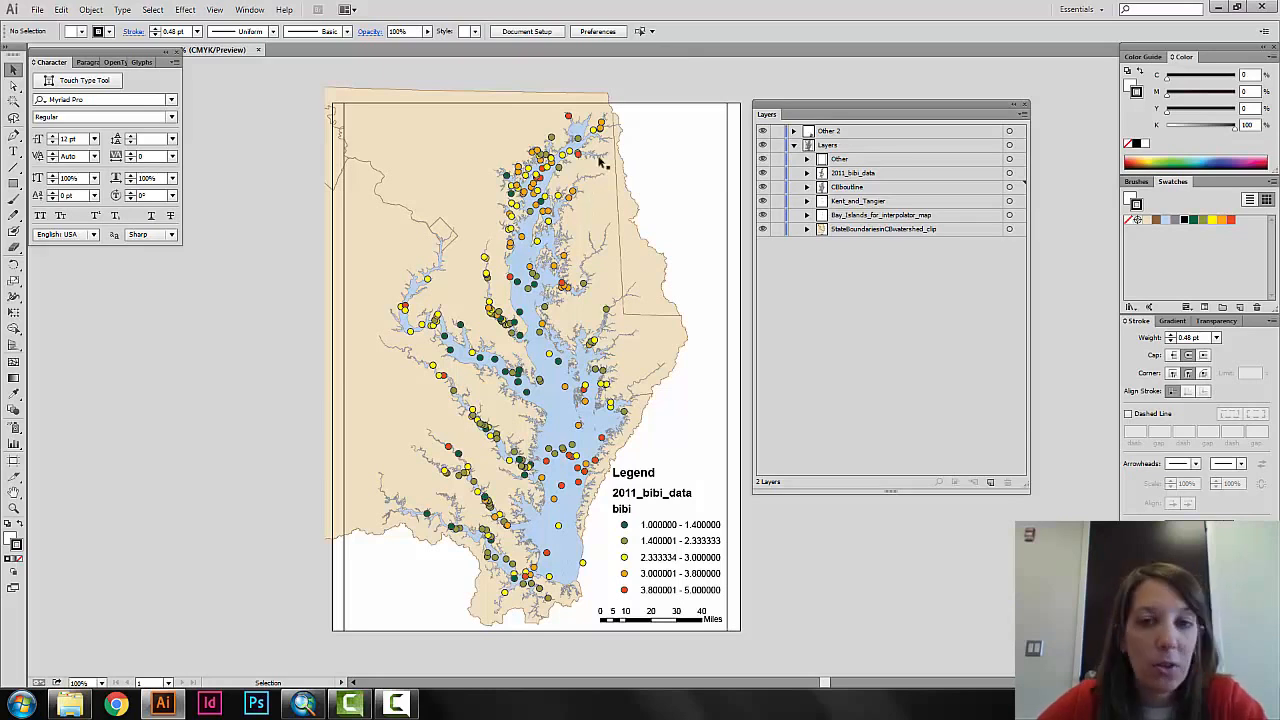
Delete the topmost leftover frame path from the Other 2 layer.
click(794, 132)
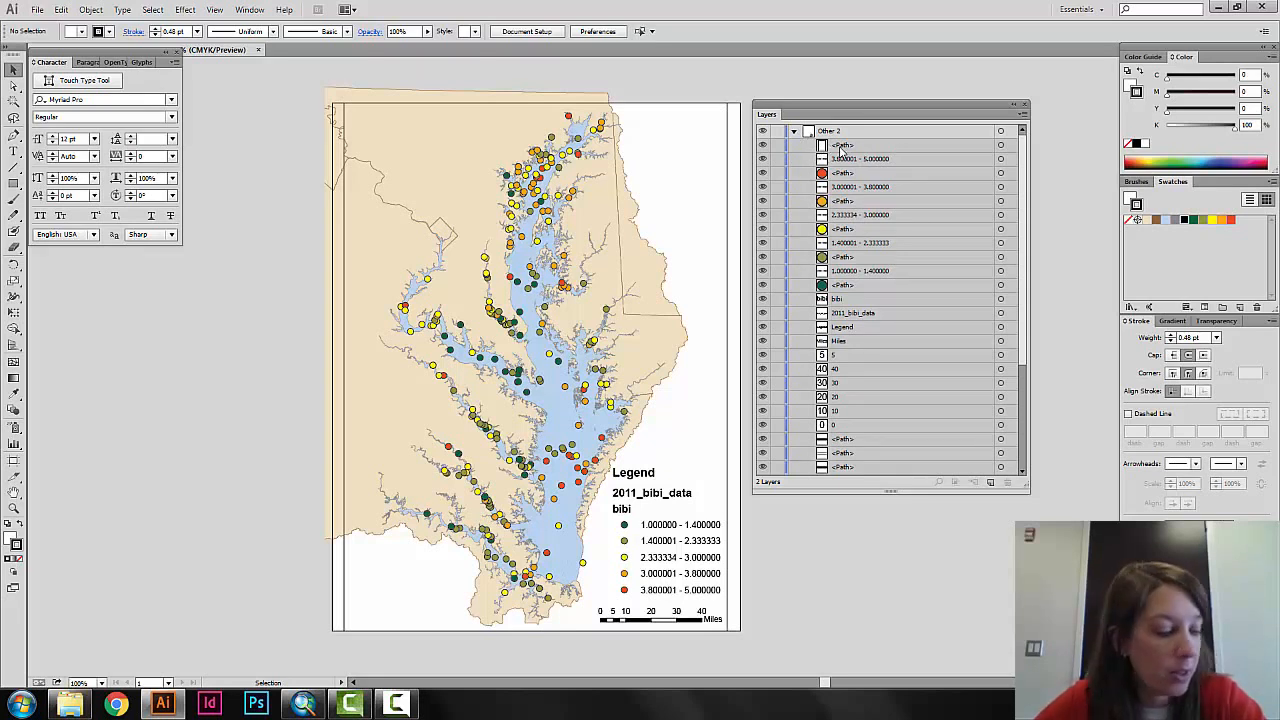
click(842, 148)
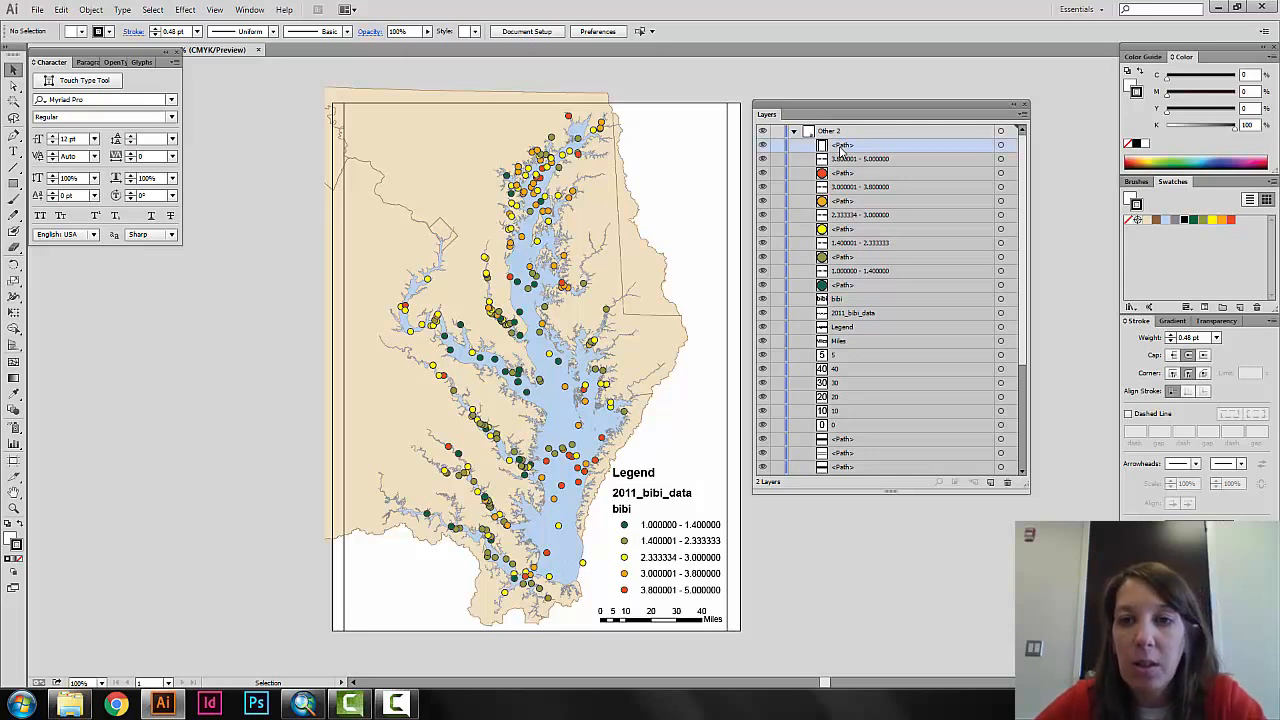
click(1007, 482)
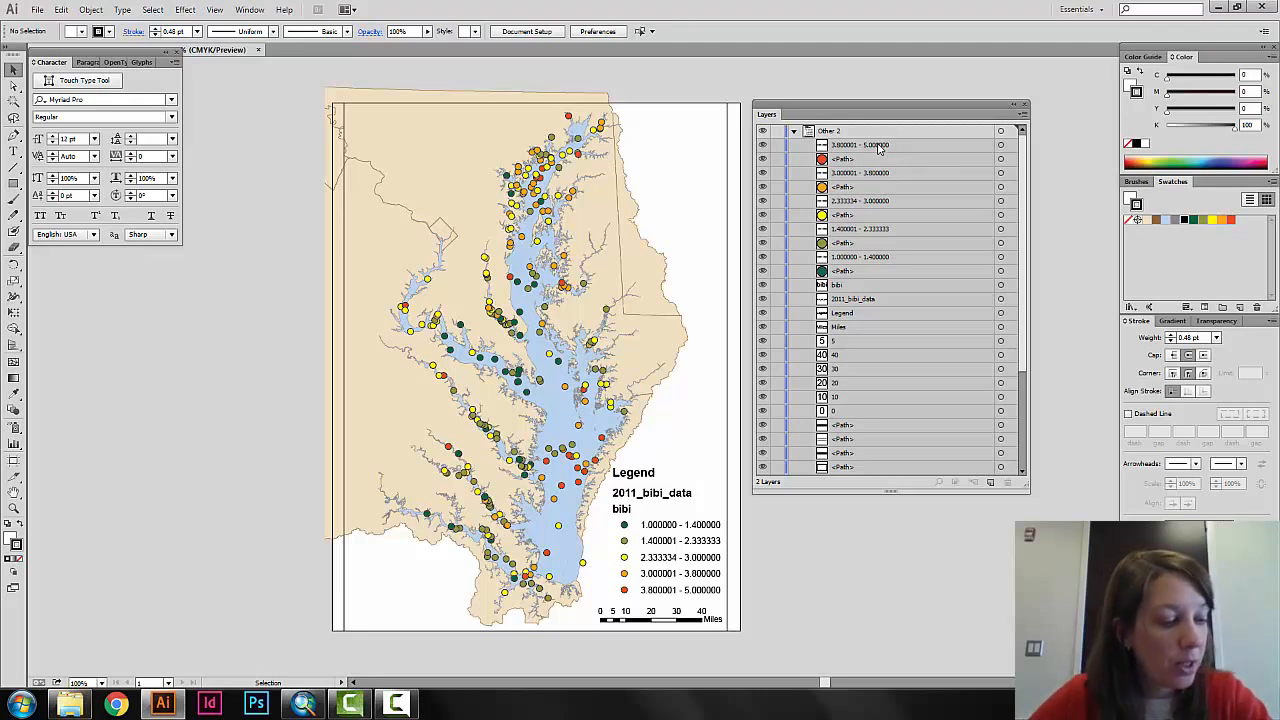
Select everything in the Other 2 layer and group the legend and scale bar objects together.
click(1001, 134)
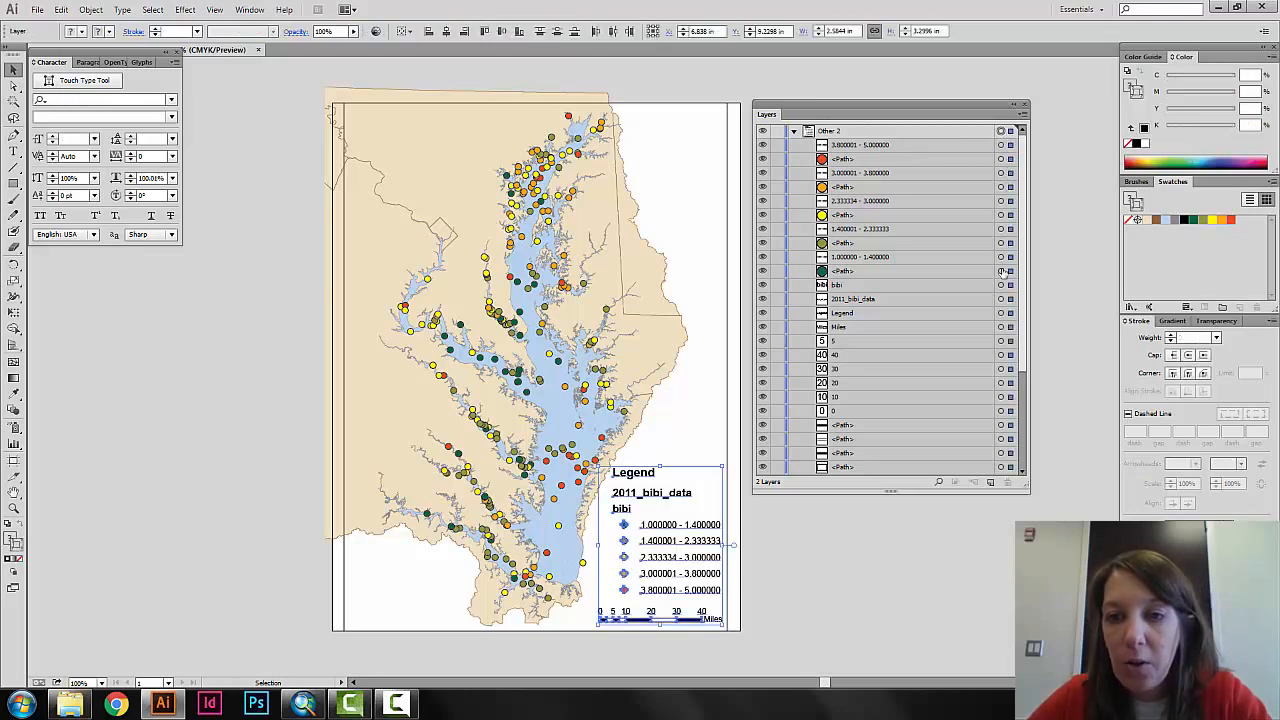
drag(1023, 366, 1016, 485)
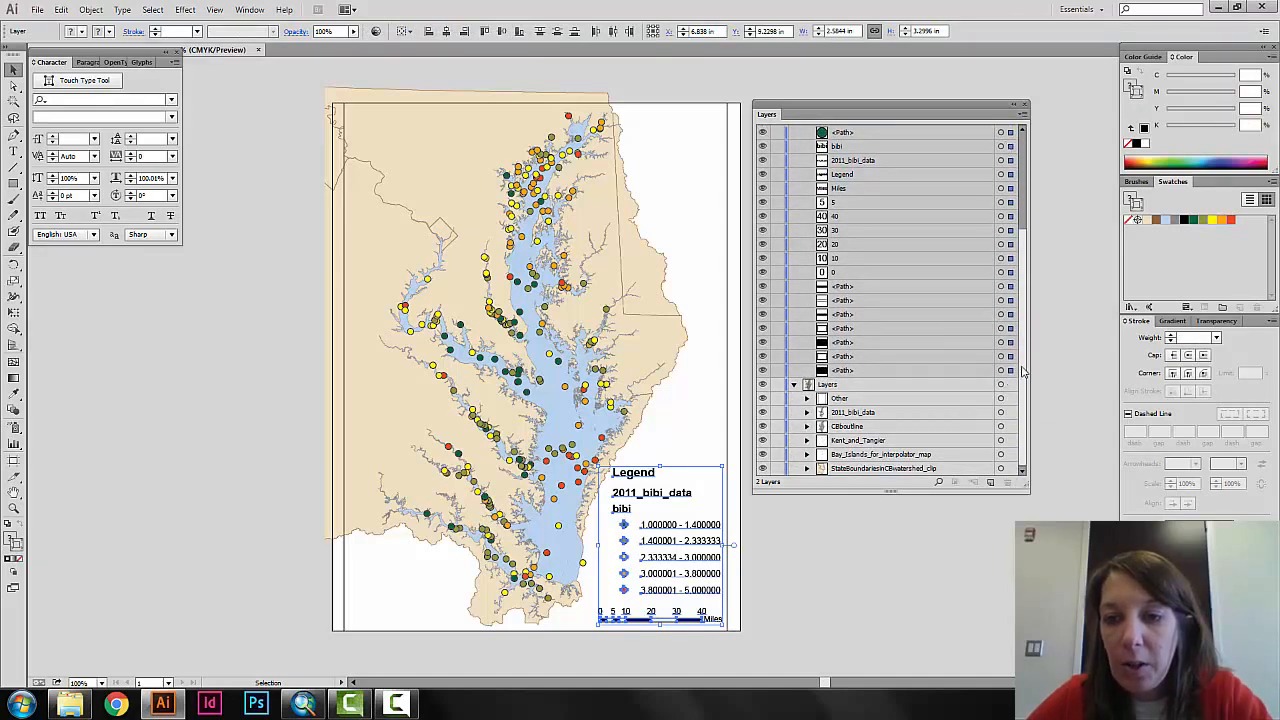
drag(1026, 318, 1025, 200)
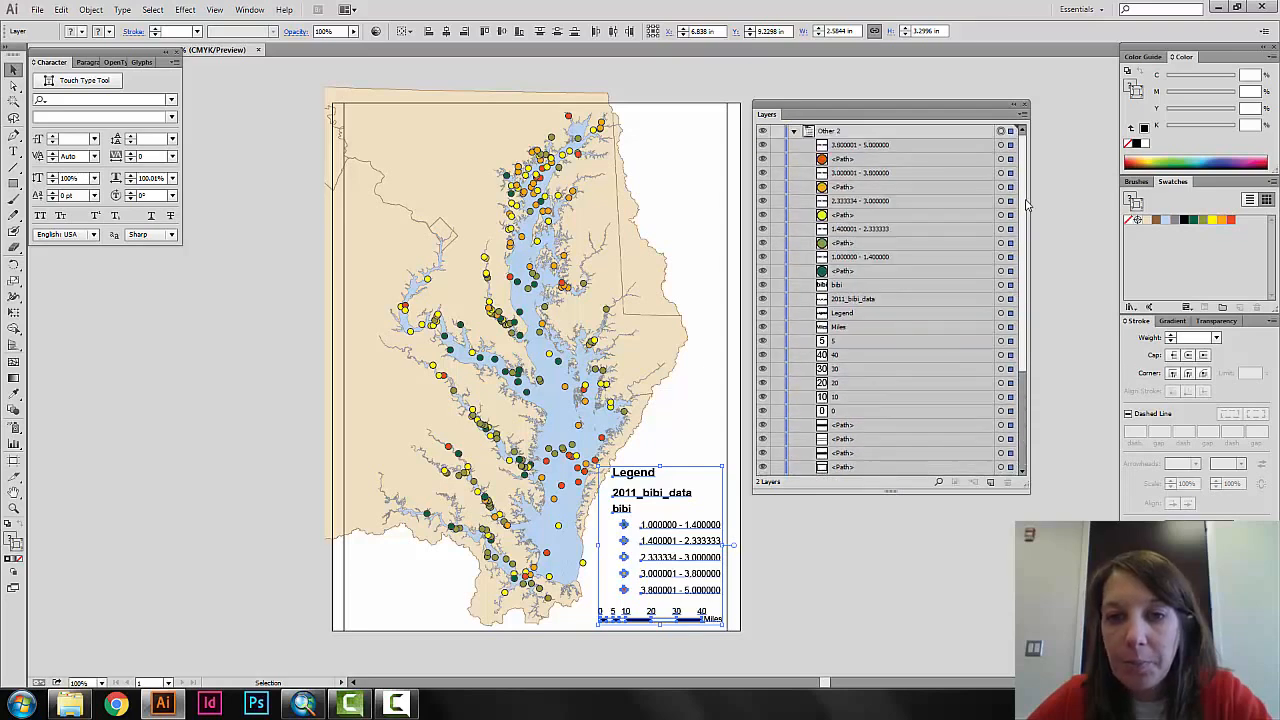
click(97, 11)
click(112, 63)
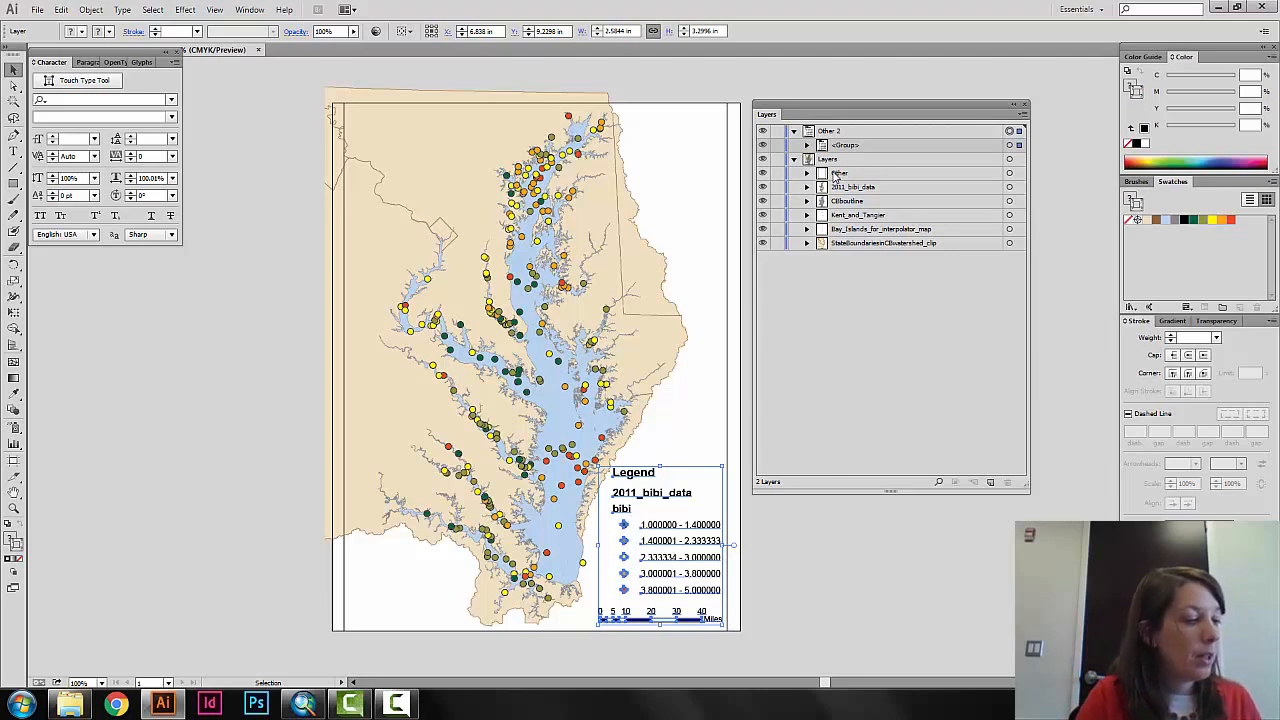
Lock the Other 2 layer, and keep the current Windows color scheme without showing the prompt again.
click(777, 132)
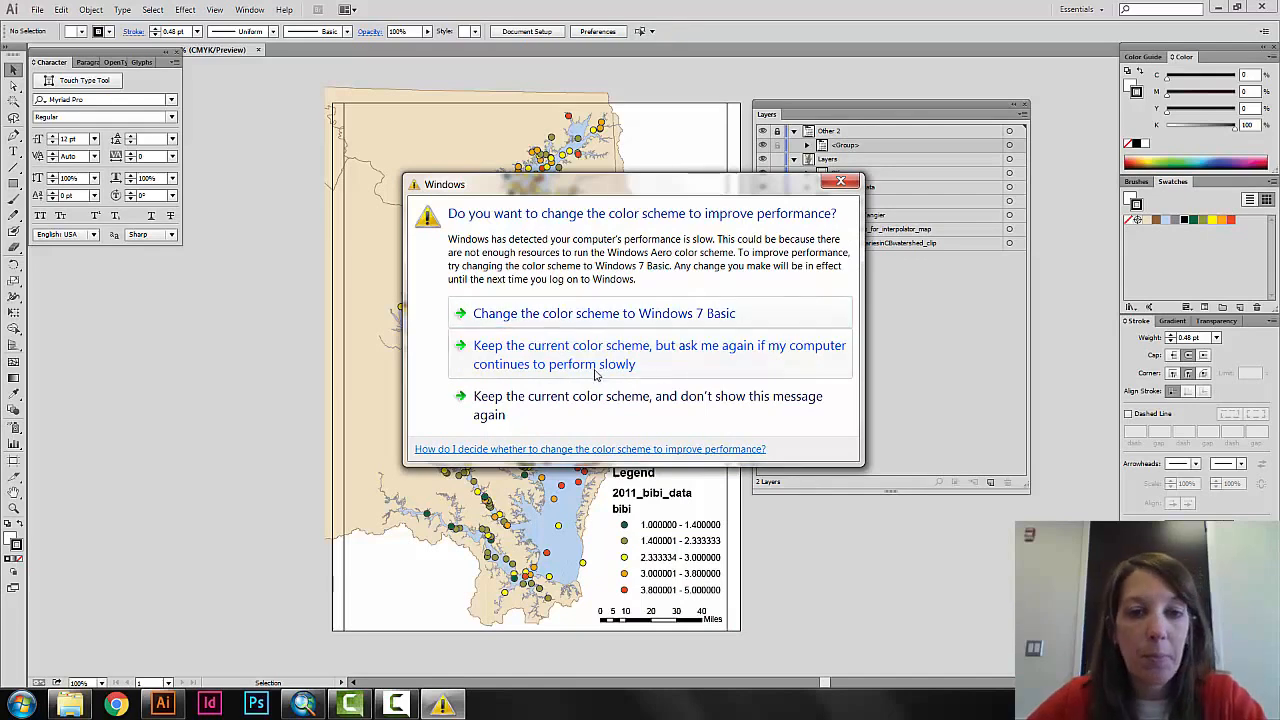
click(563, 403)
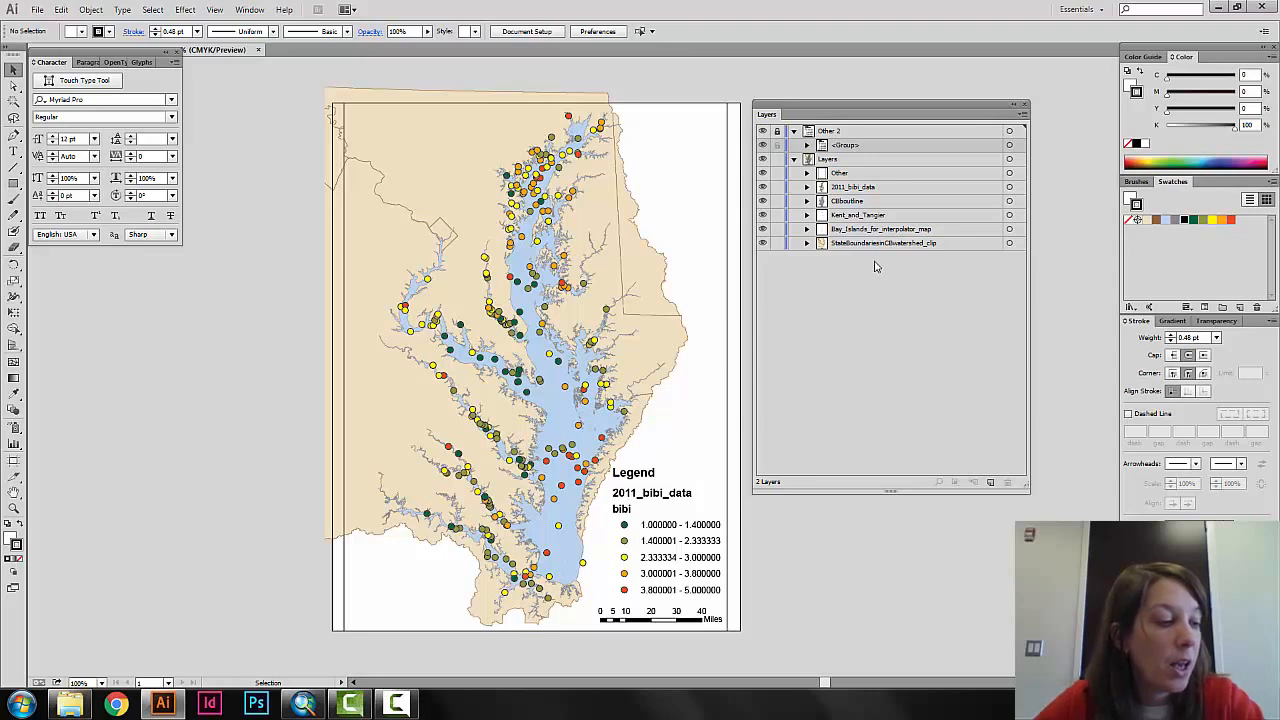
Delete the Other sublayer together with the artwork it contains.
click(845, 175)
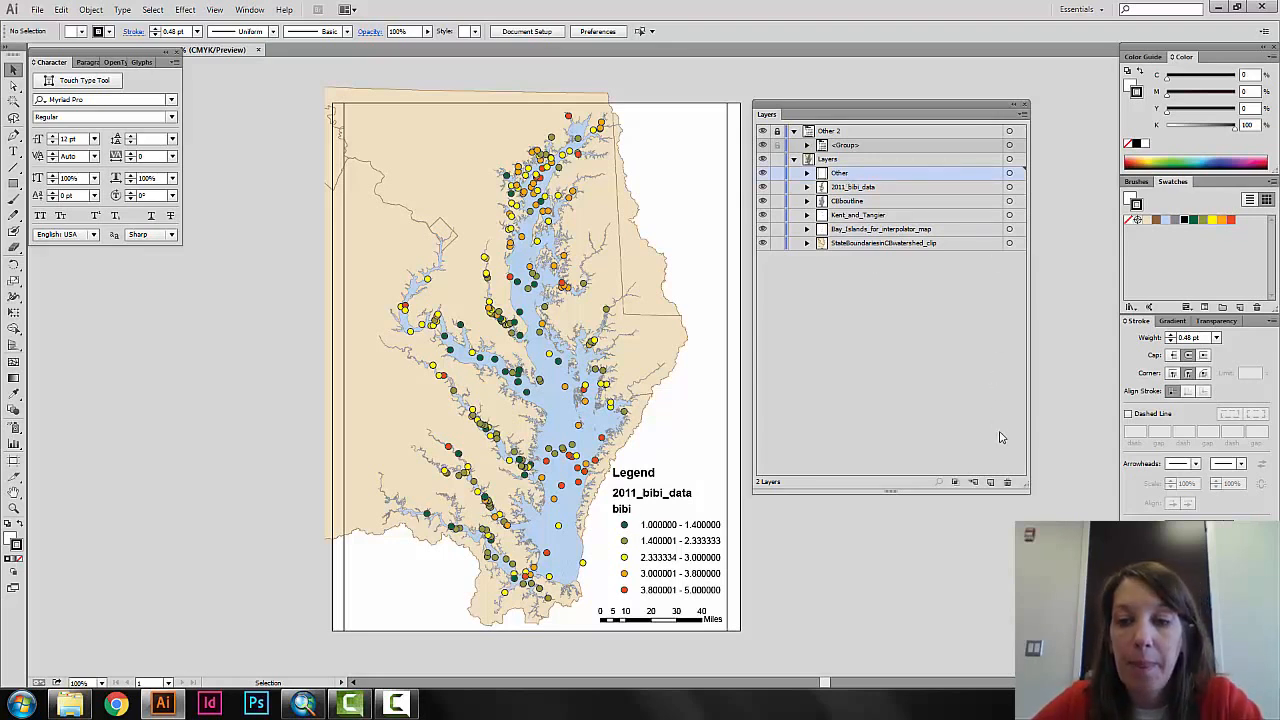
click(1007, 482)
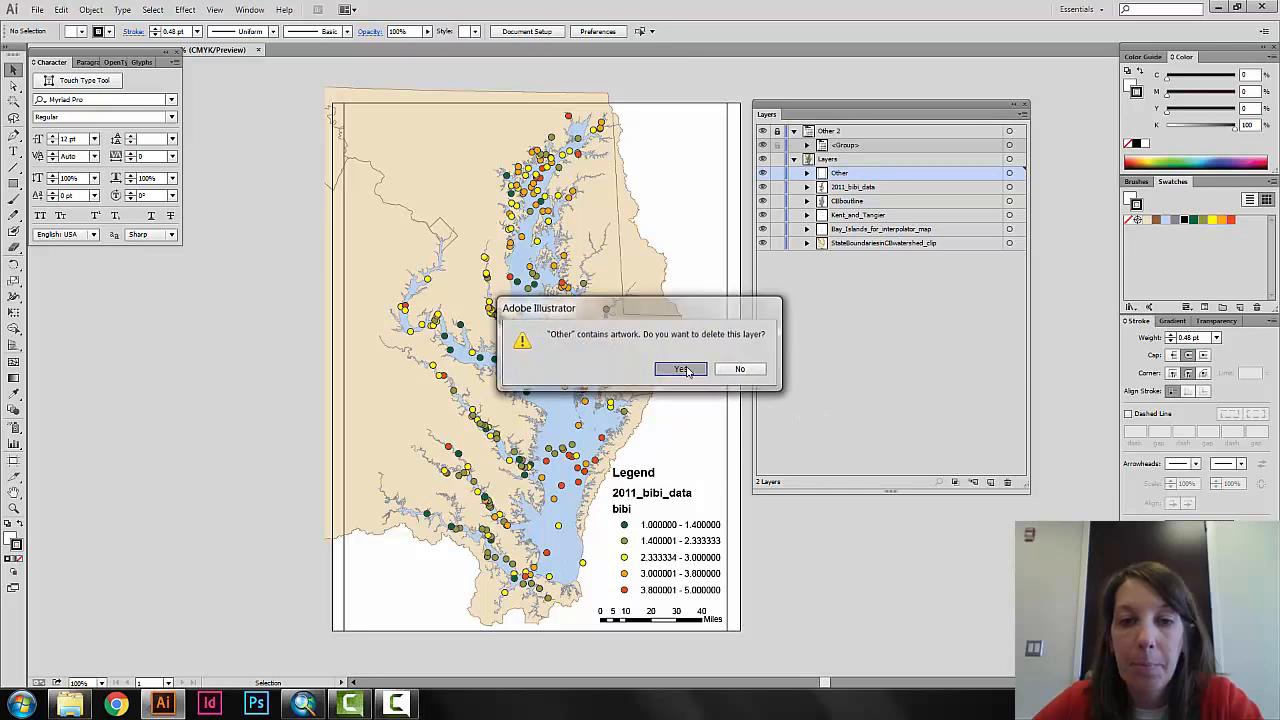
click(681, 369)
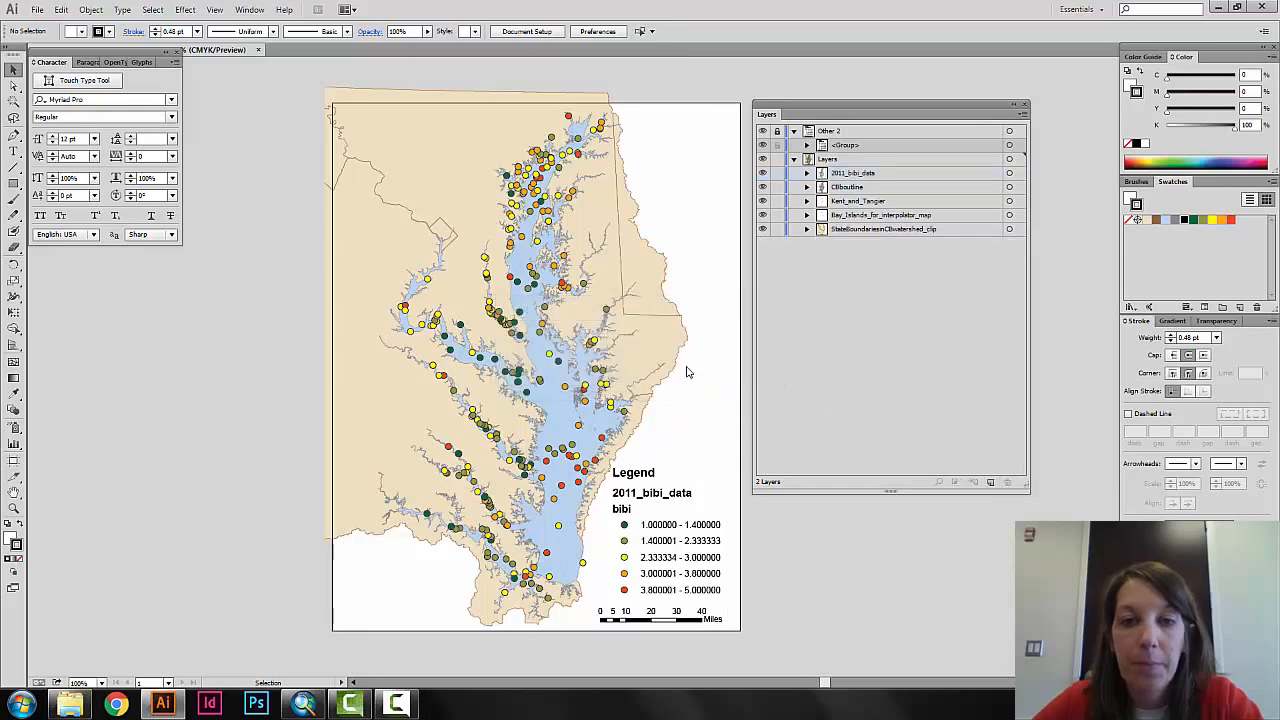
Remove the blank frame path at the start of the 2011_bibi_data sublayer's contents, and collapse the sublayer.
click(808, 173)
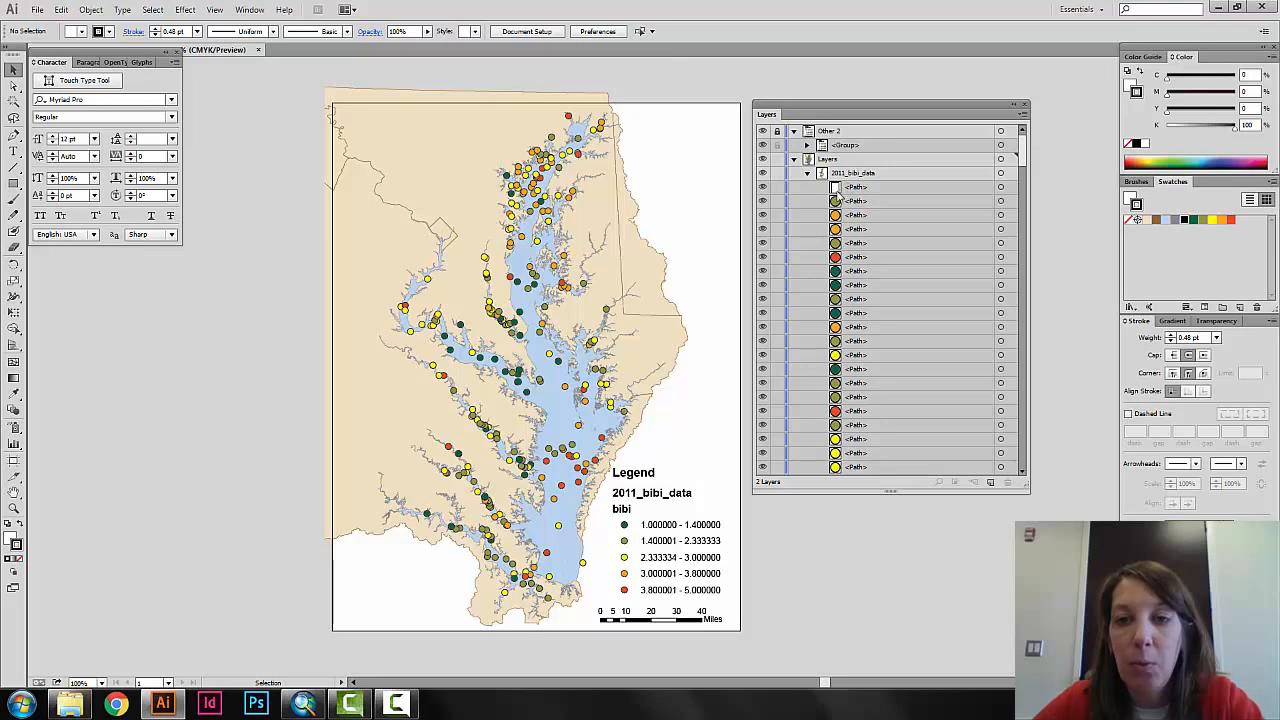
click(864, 189)
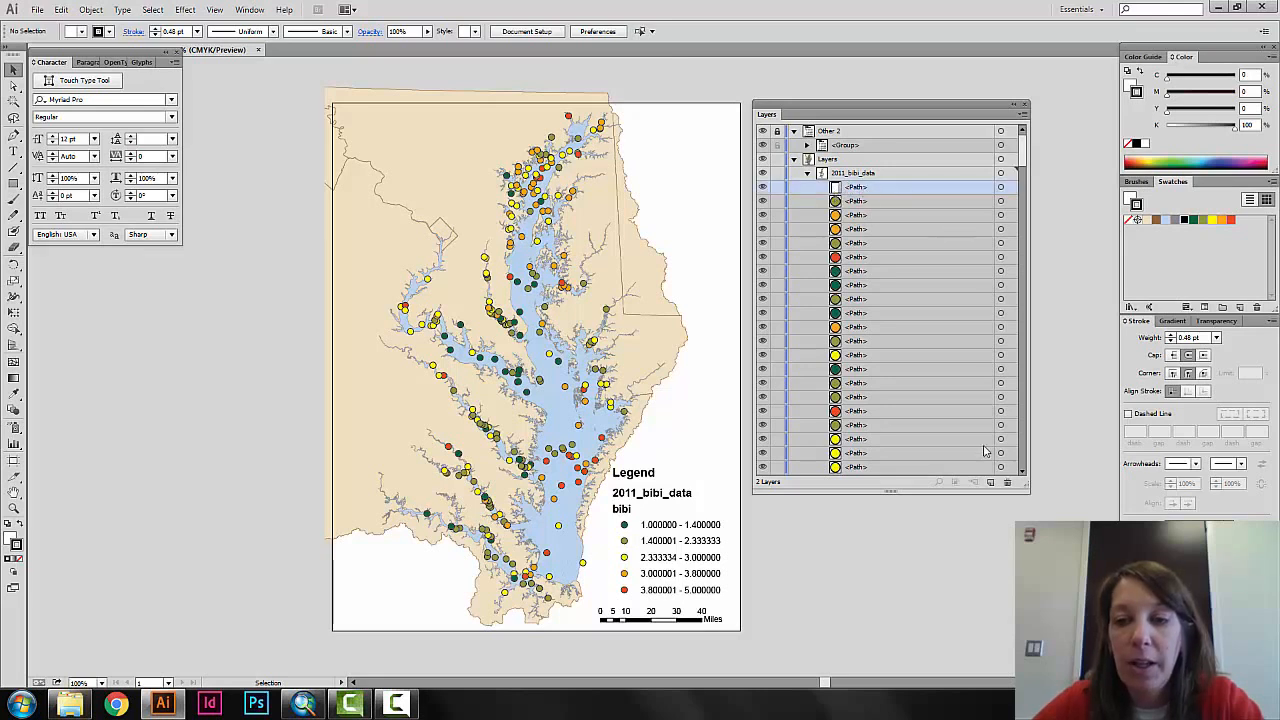
click(1008, 483)
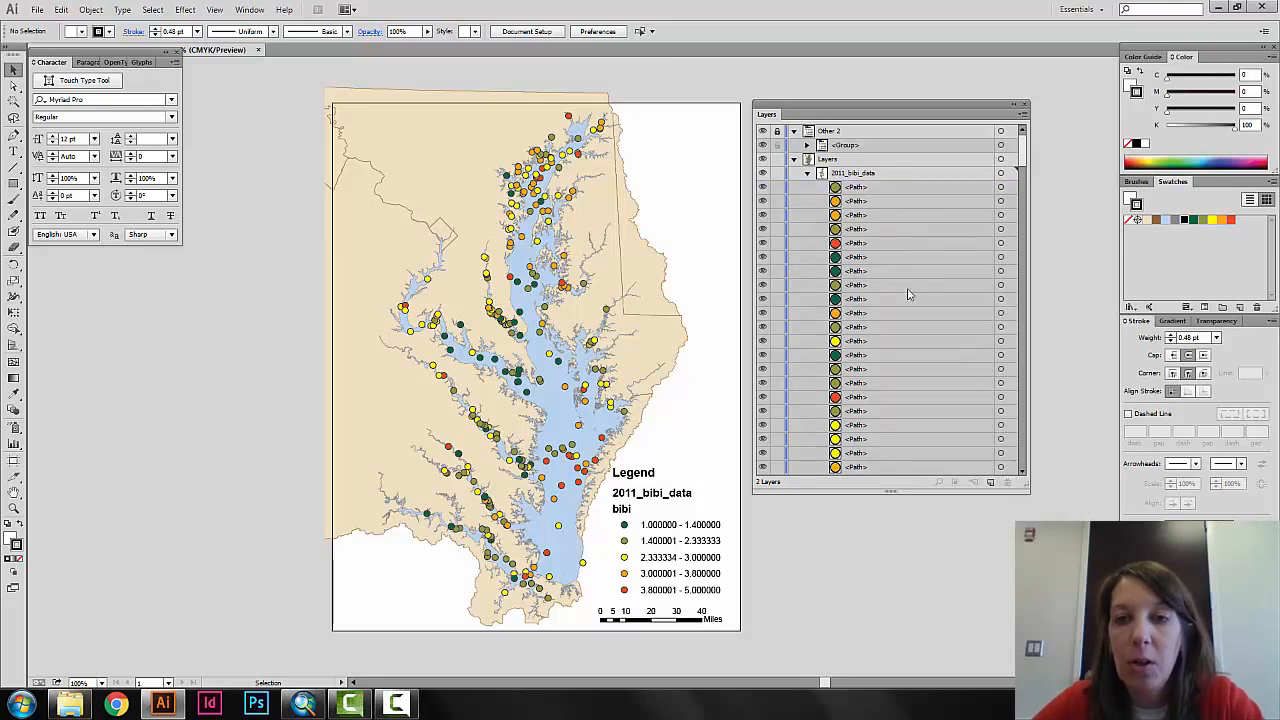
click(807, 174)
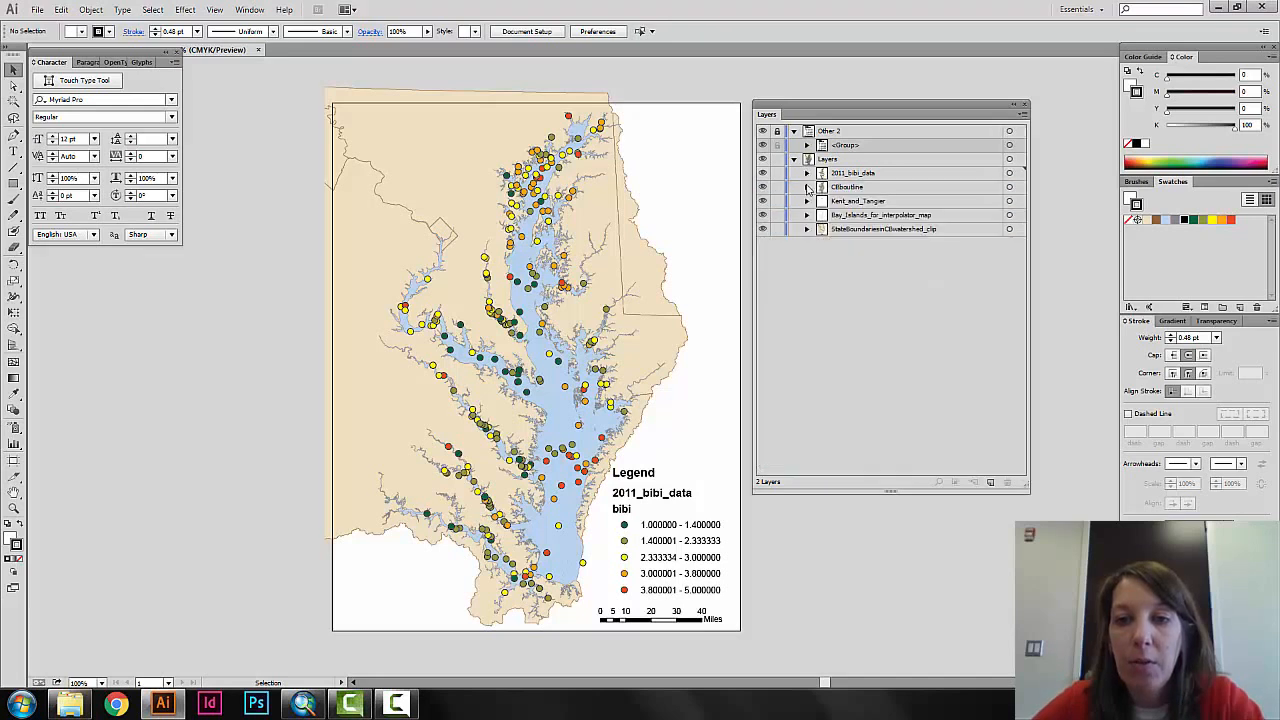
Delete the leftover frame path heading the bay outline sublayer, and collapse the sublayer.
click(807, 187)
click(889, 202)
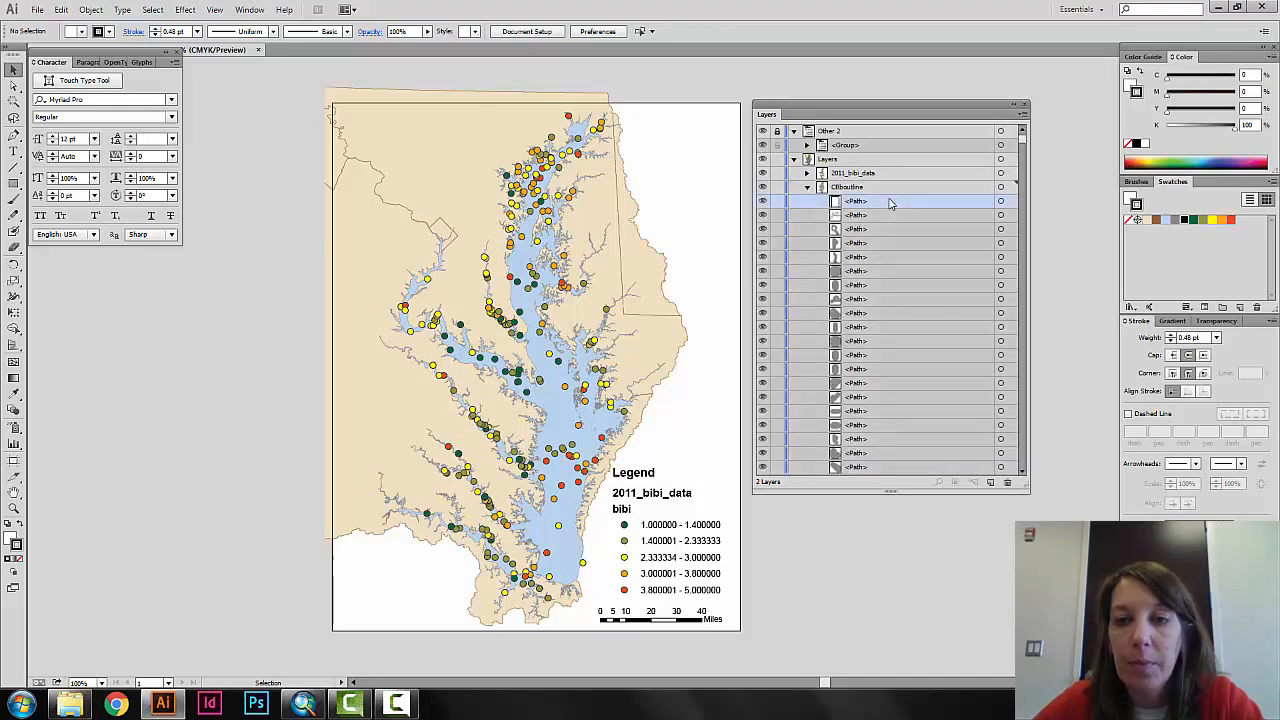
click(1008, 483)
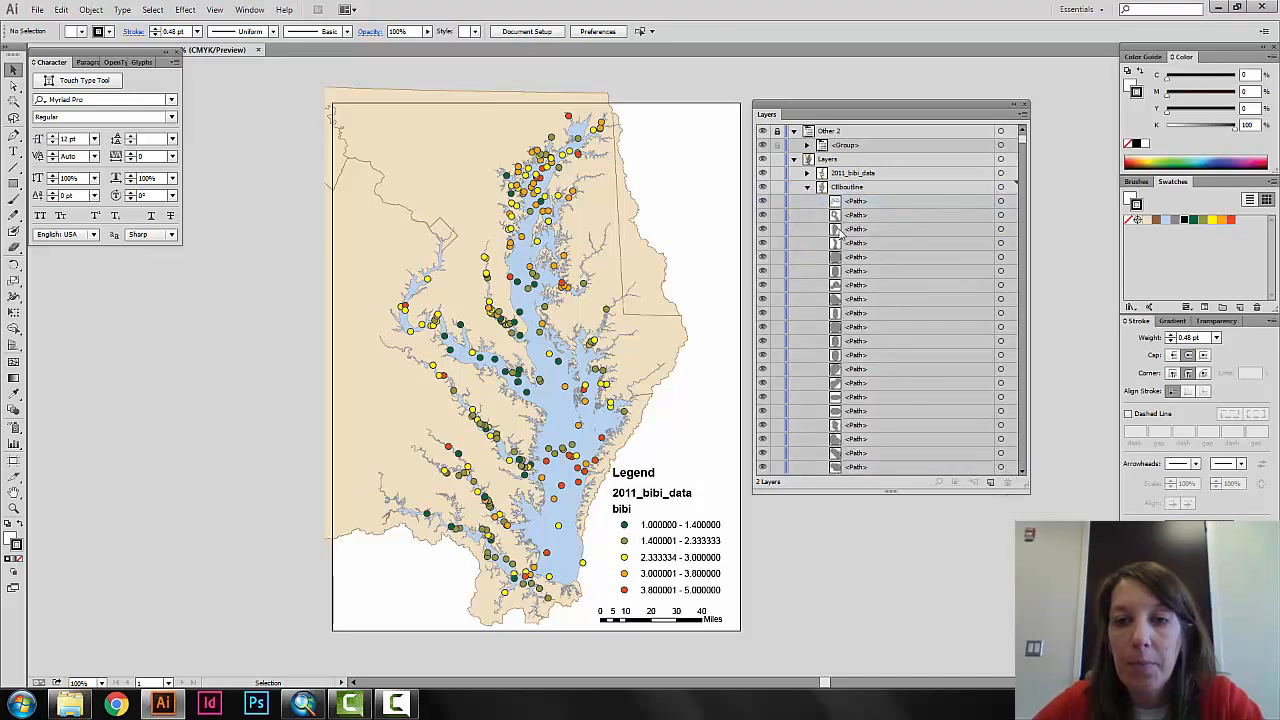
click(808, 188)
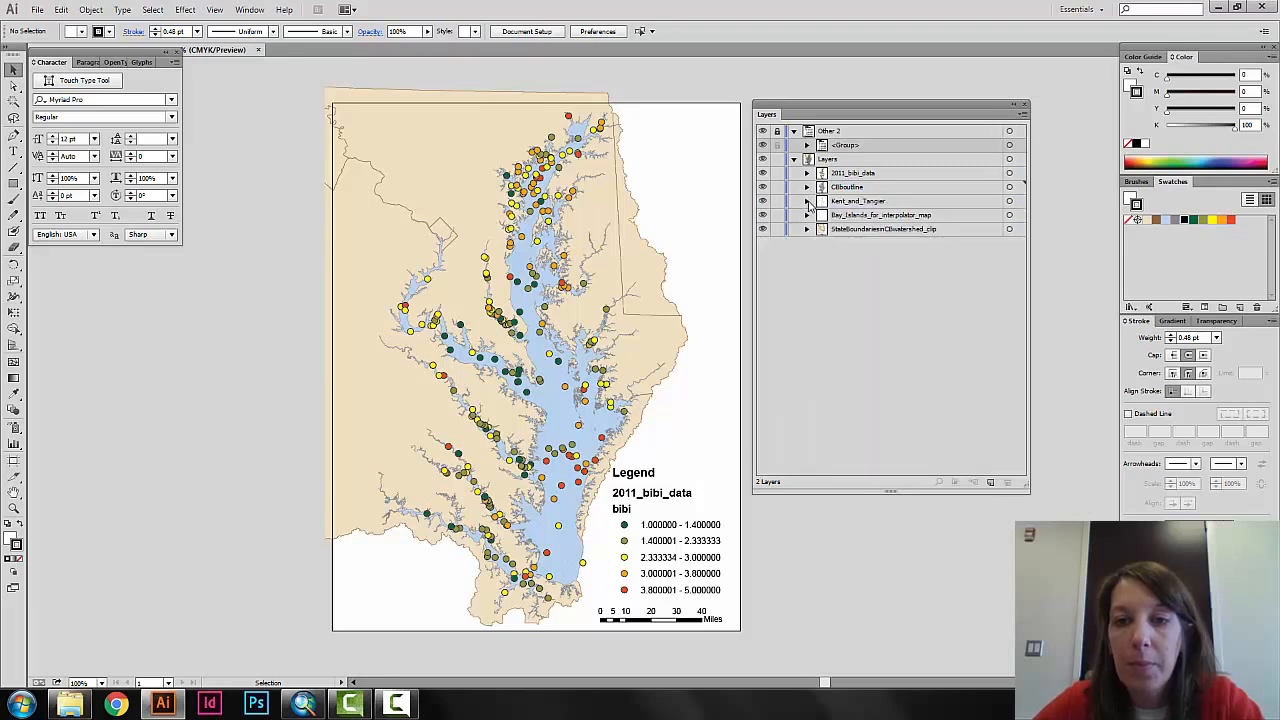
Delete the first path, the leftover frame, from the Kent_and_Tangier sublayer and collapse the sublayer.
click(808, 202)
click(864, 216)
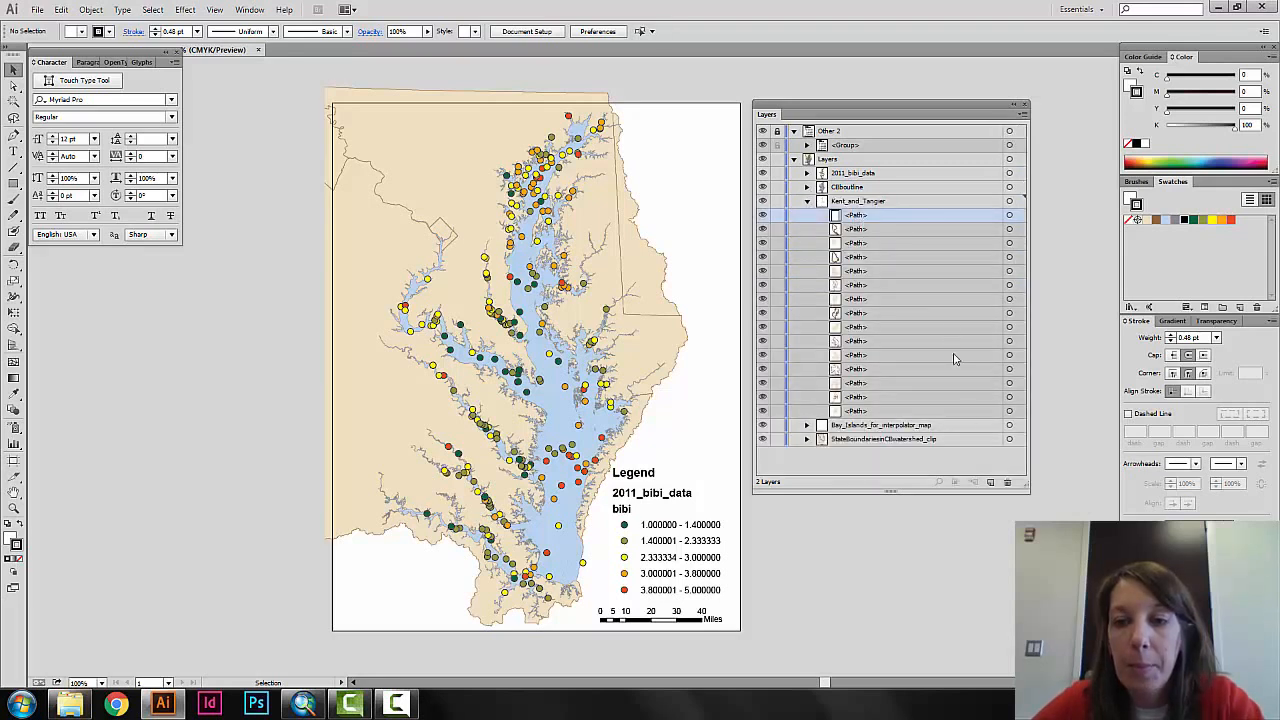
click(1008, 483)
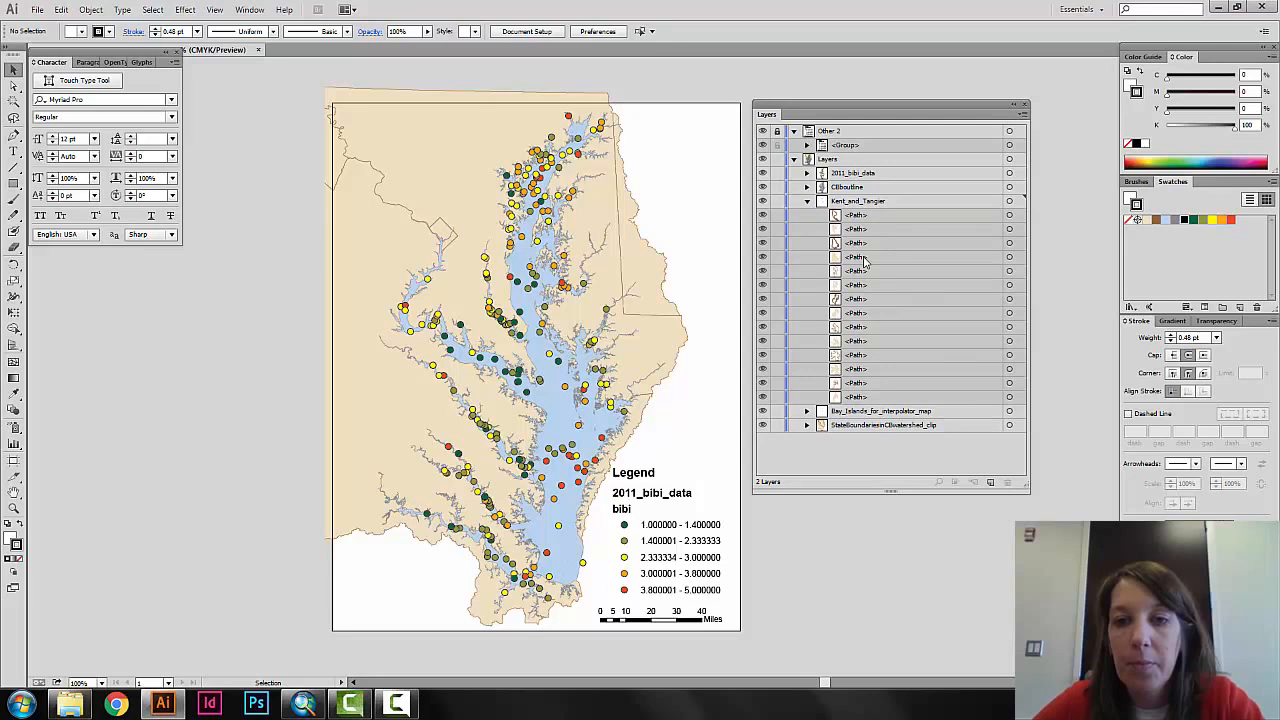
click(808, 202)
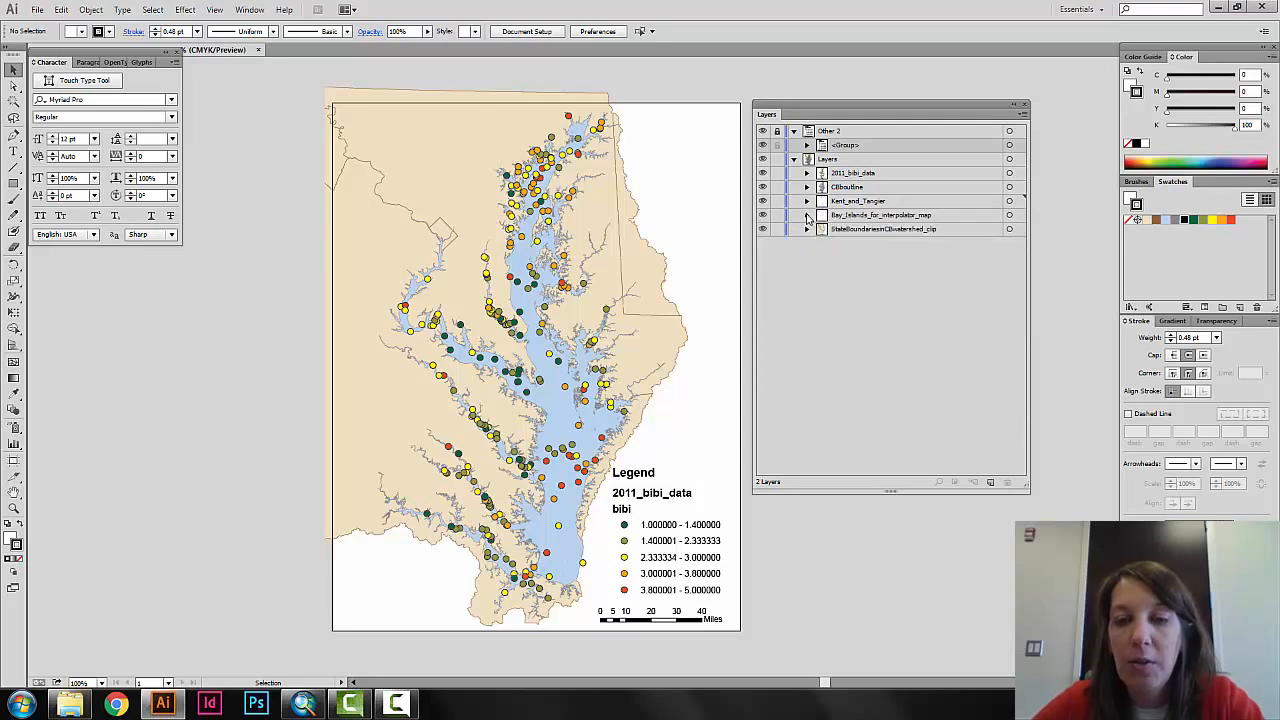
Delete the leftover frame path listed first in the Bay_Islands_for_interpolator_map sublayer, and collapse the sublayer.
click(808, 216)
click(866, 229)
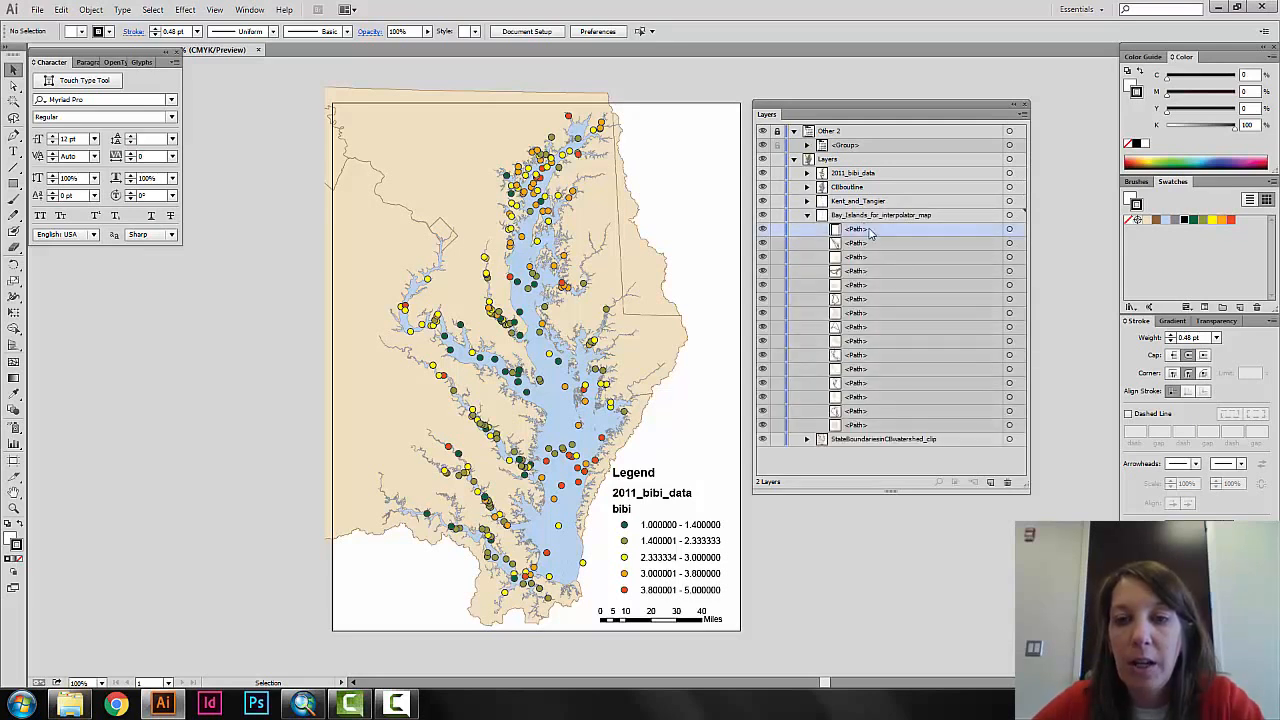
click(1008, 484)
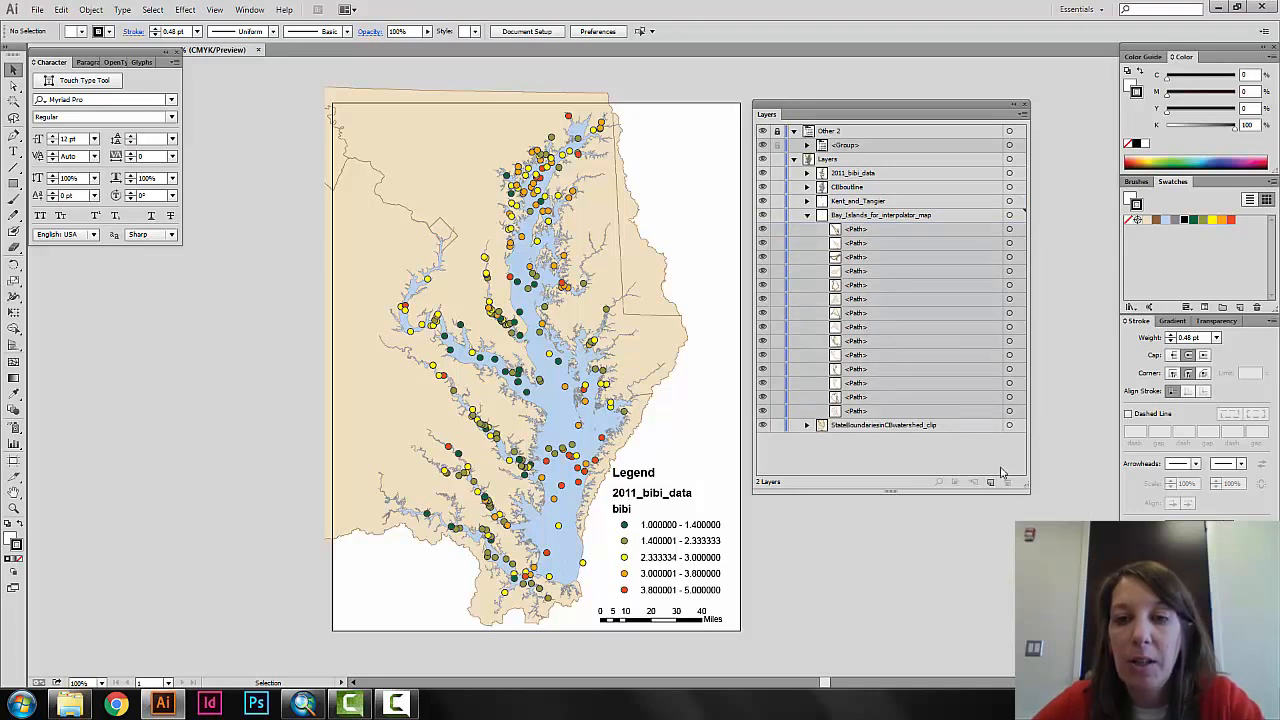
click(807, 216)
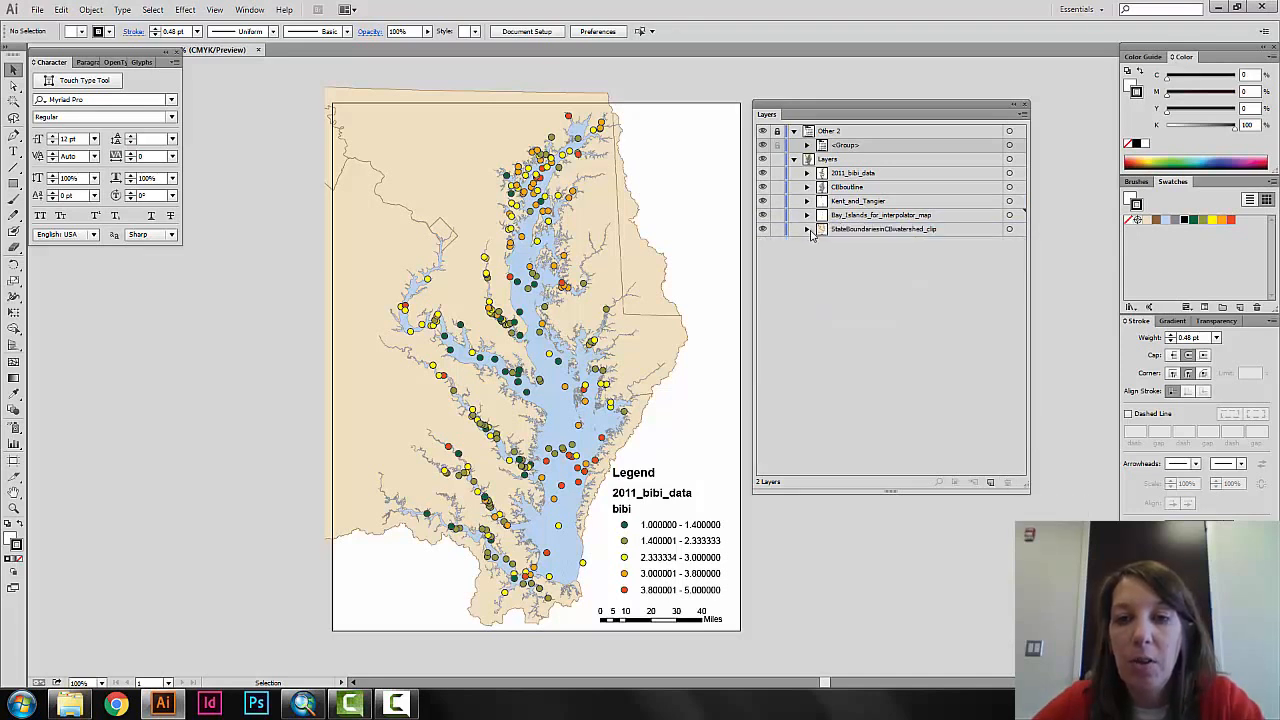
Remove the leftover frame path from the start of the StateBoundariesinCBwatershed_clip sublayer, and collapse the sublayer.
click(807, 230)
click(882, 245)
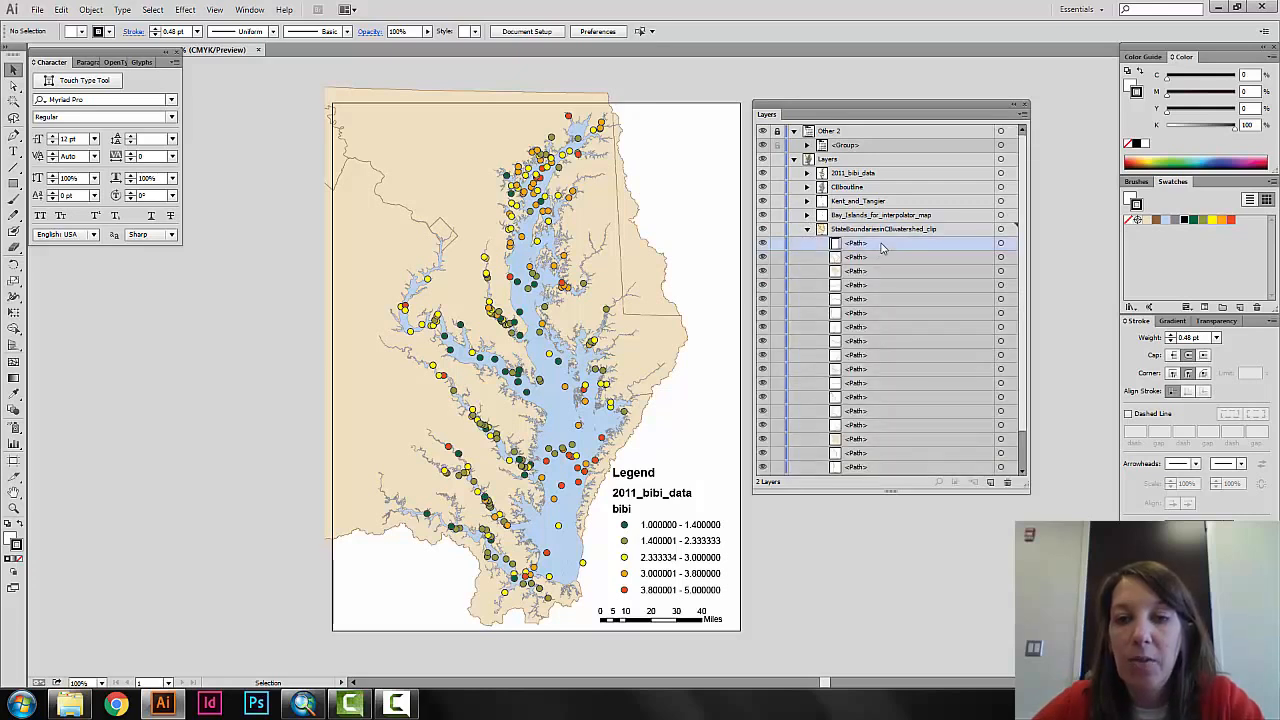
click(1007, 483)
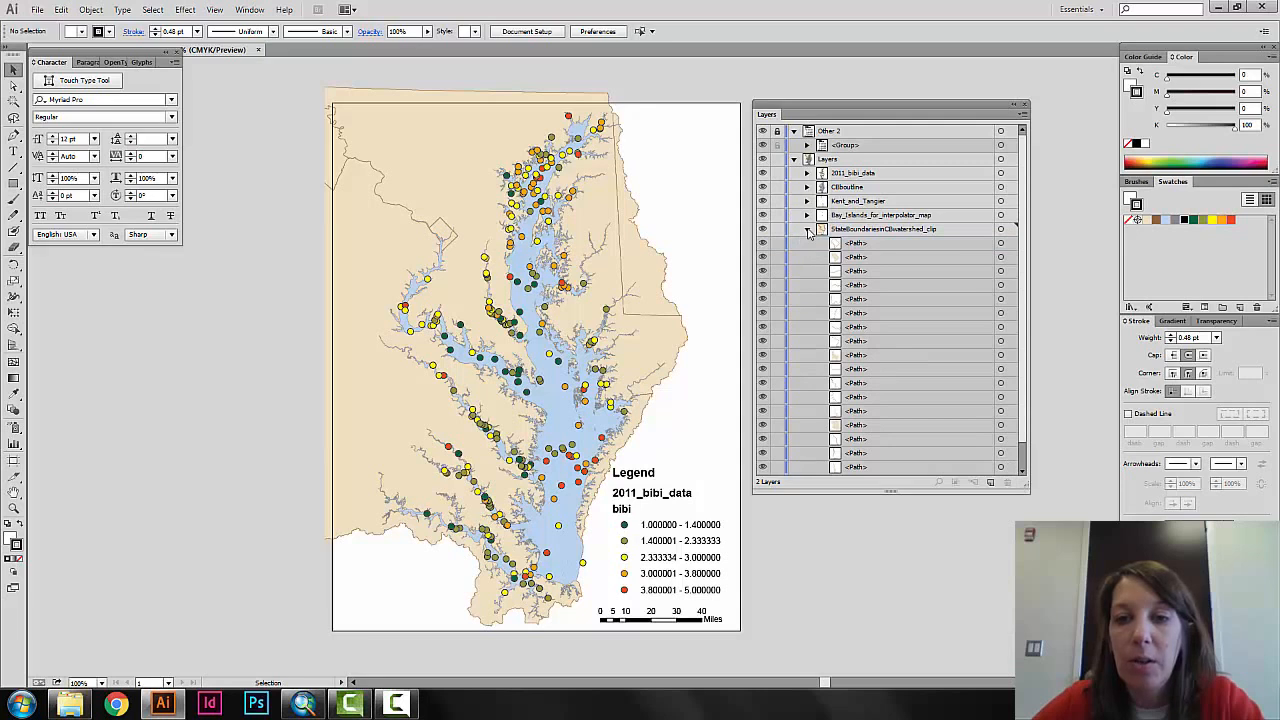
click(808, 230)
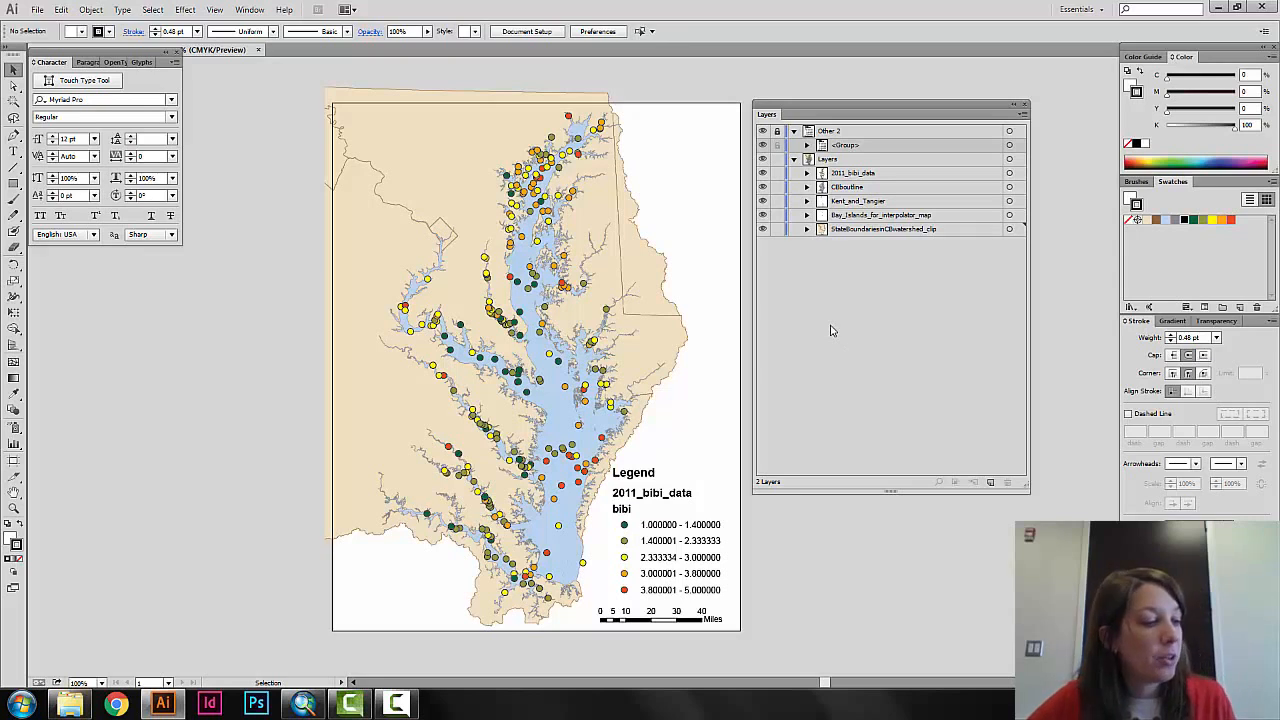
Select all the data points in the 2011_bibi_data sublayer and group them.
click(807, 174)
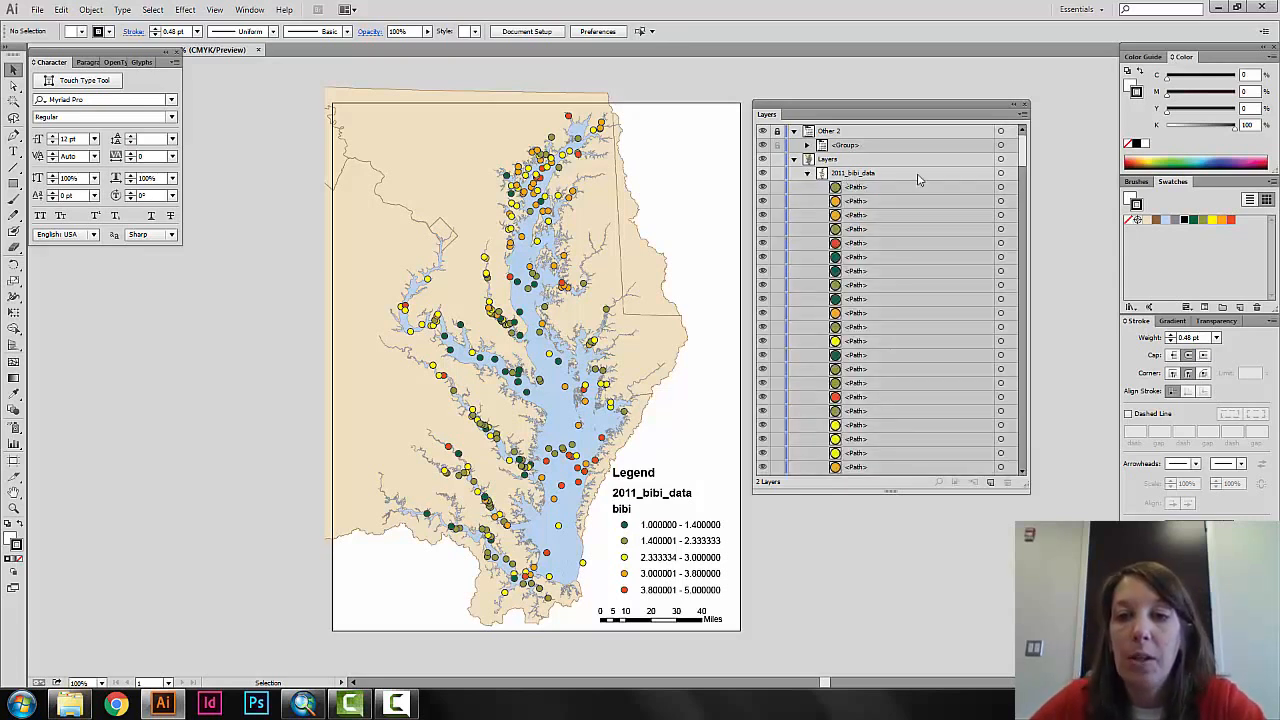
click(1001, 175)
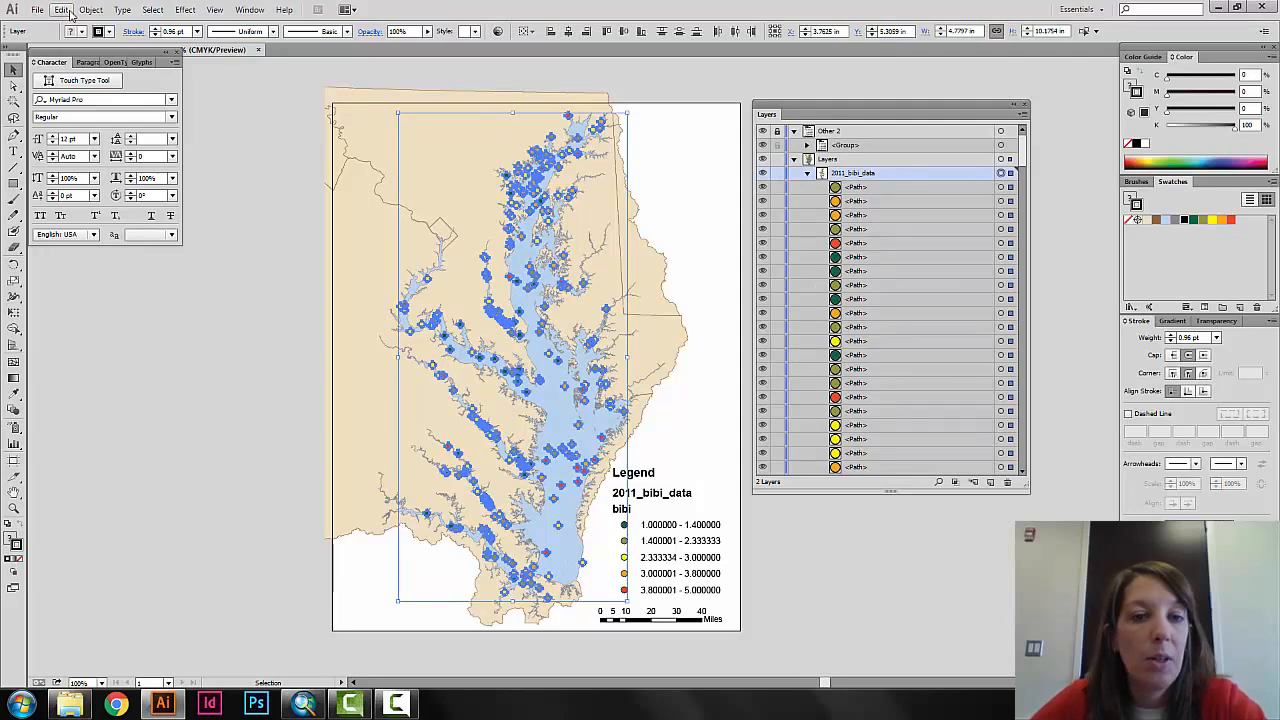
click(62, 10)
mouse_move(90, 13)
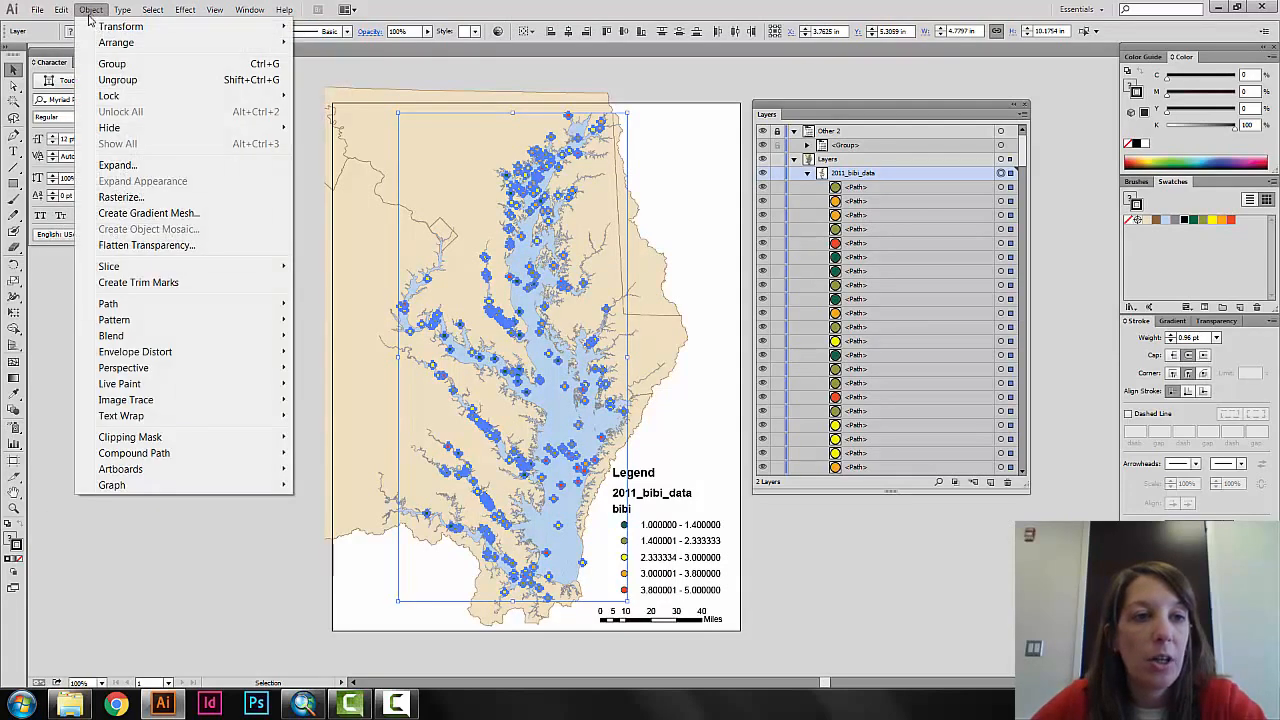
click(108, 63)
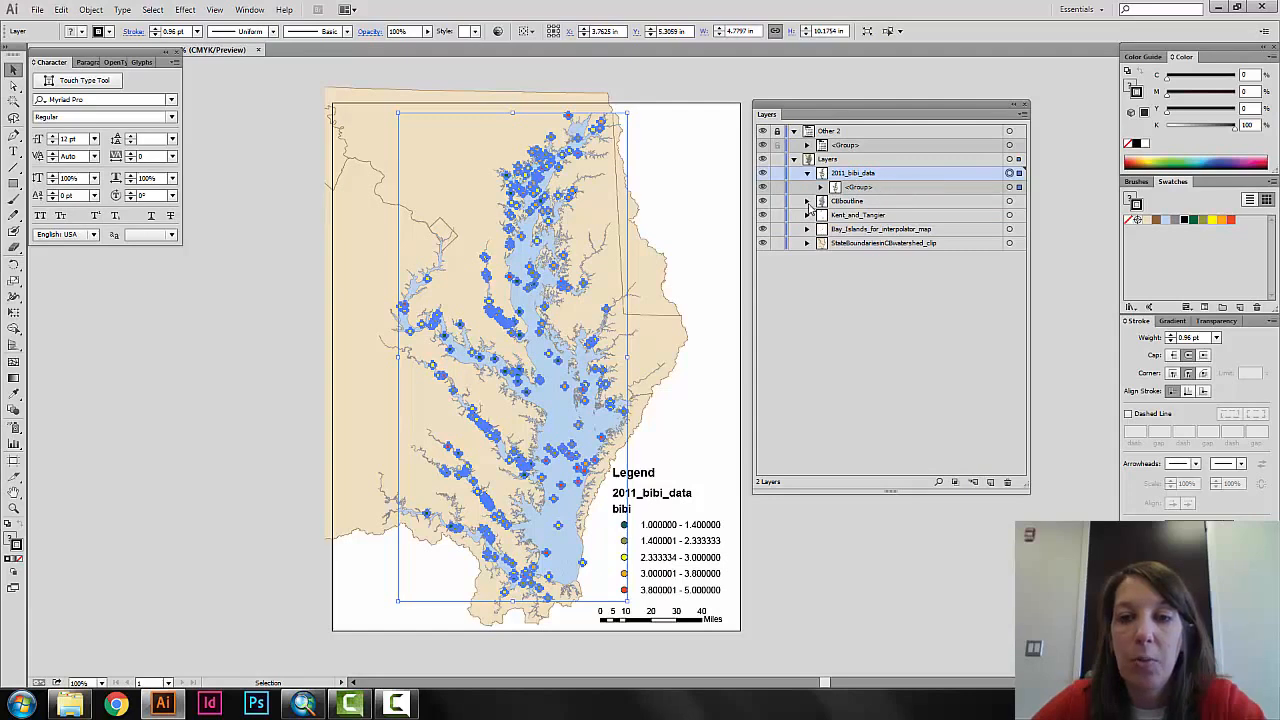
Select all paths in the bay outline sublayer and combine them into one group.
click(807, 202)
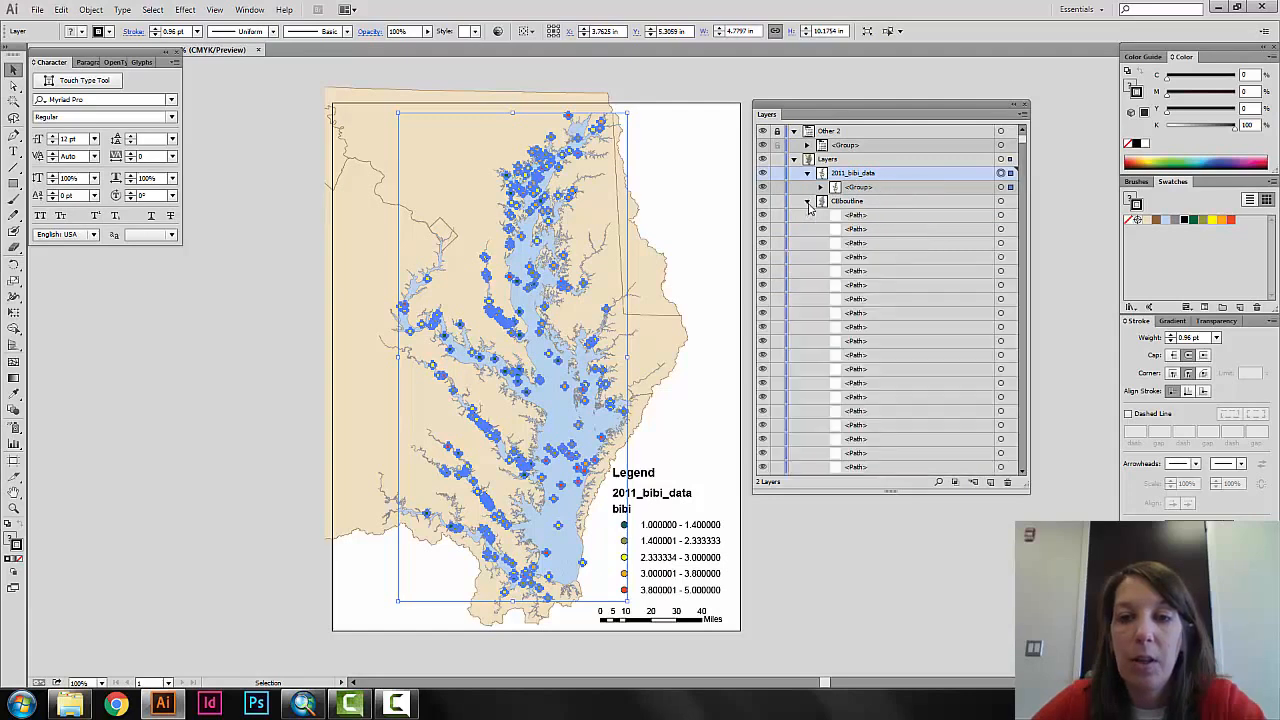
click(1001, 201)
click(86, 10)
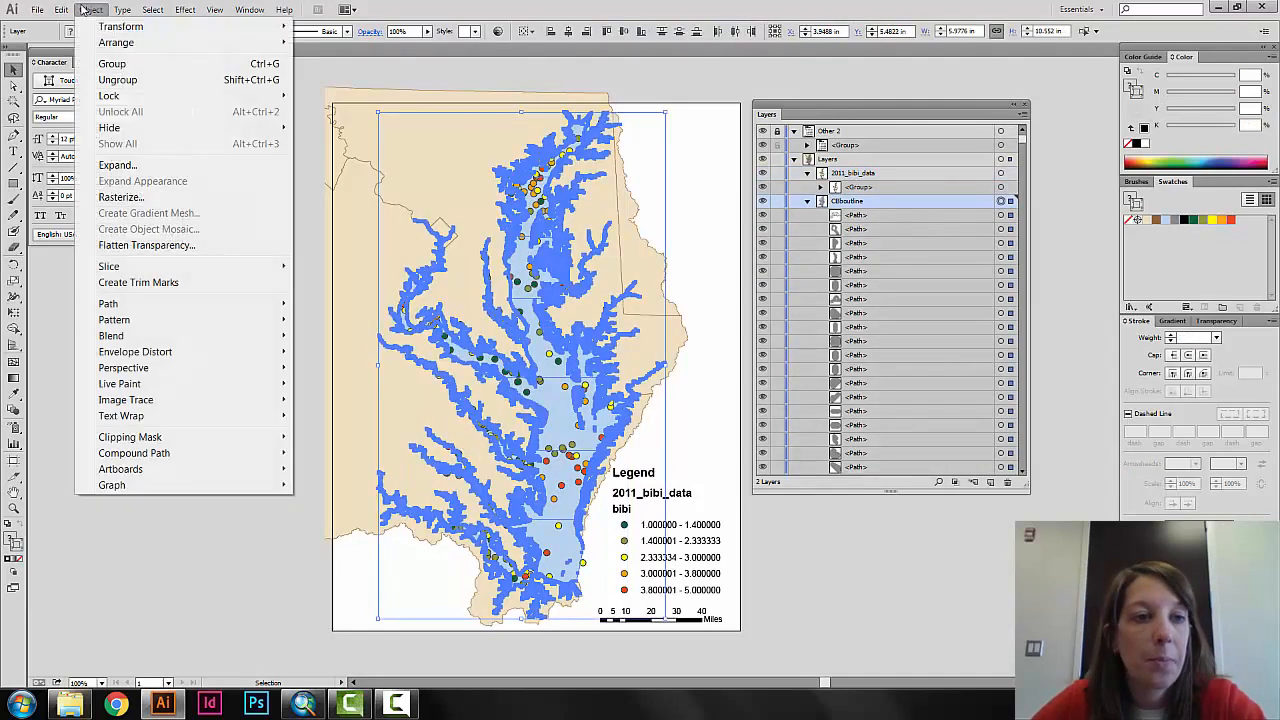
click(166, 64)
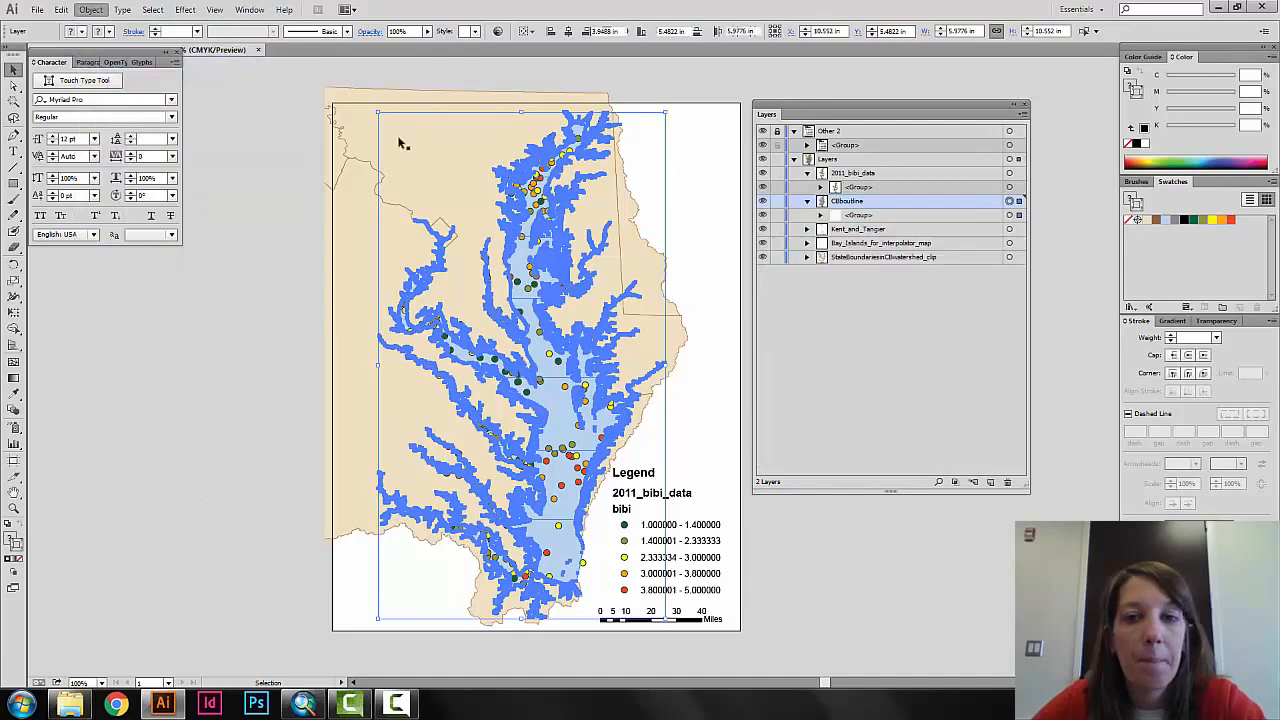
Select every path in the Kent_and_Tangier sublayer and group the paths together.
click(807, 229)
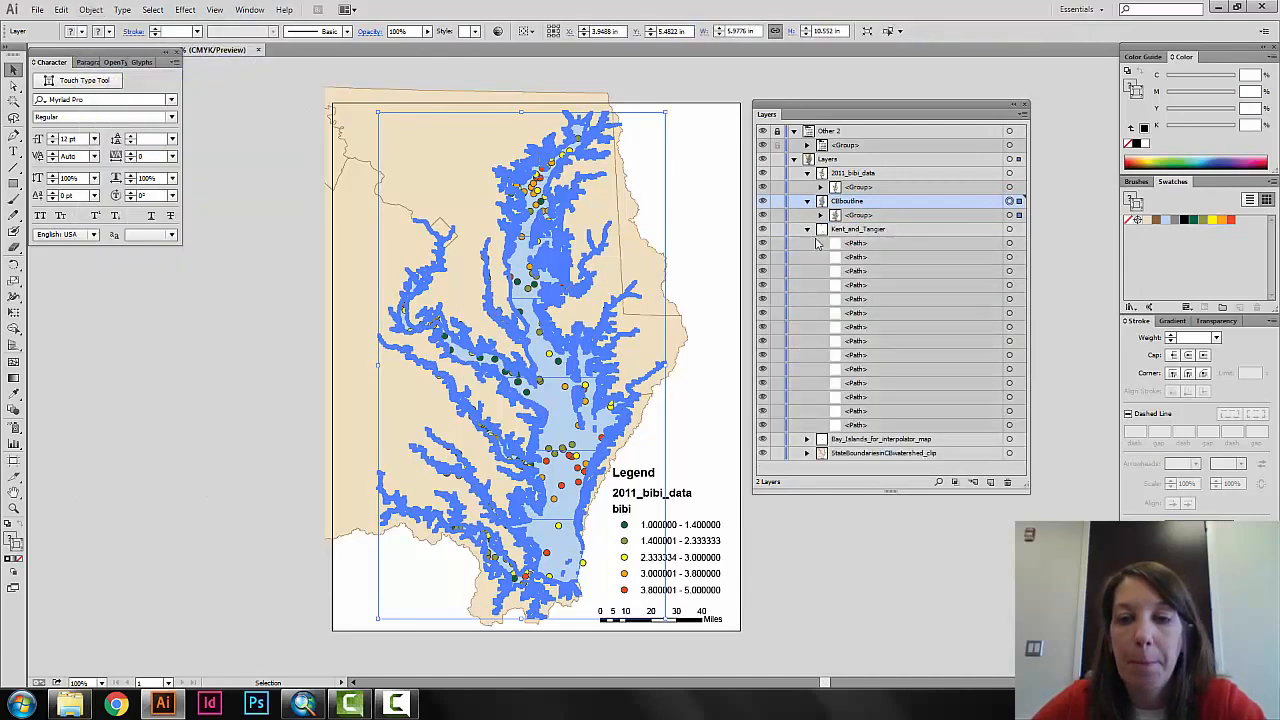
click(1009, 229)
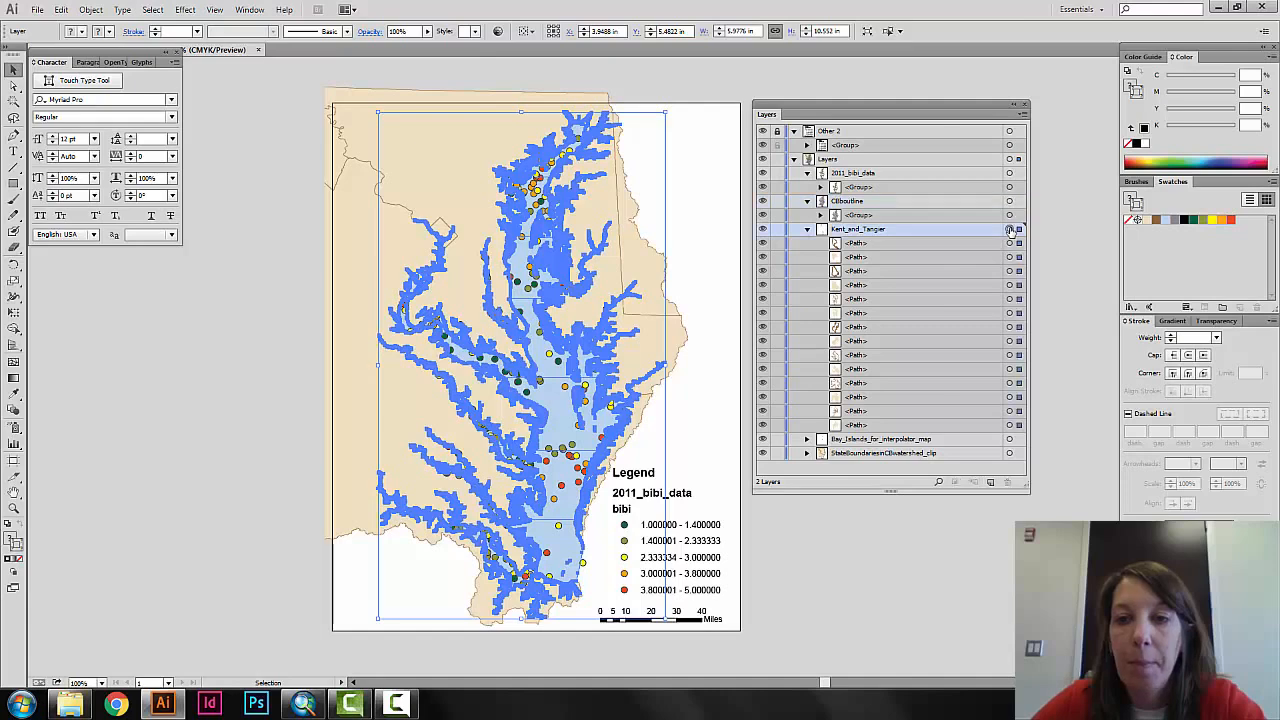
click(97, 11)
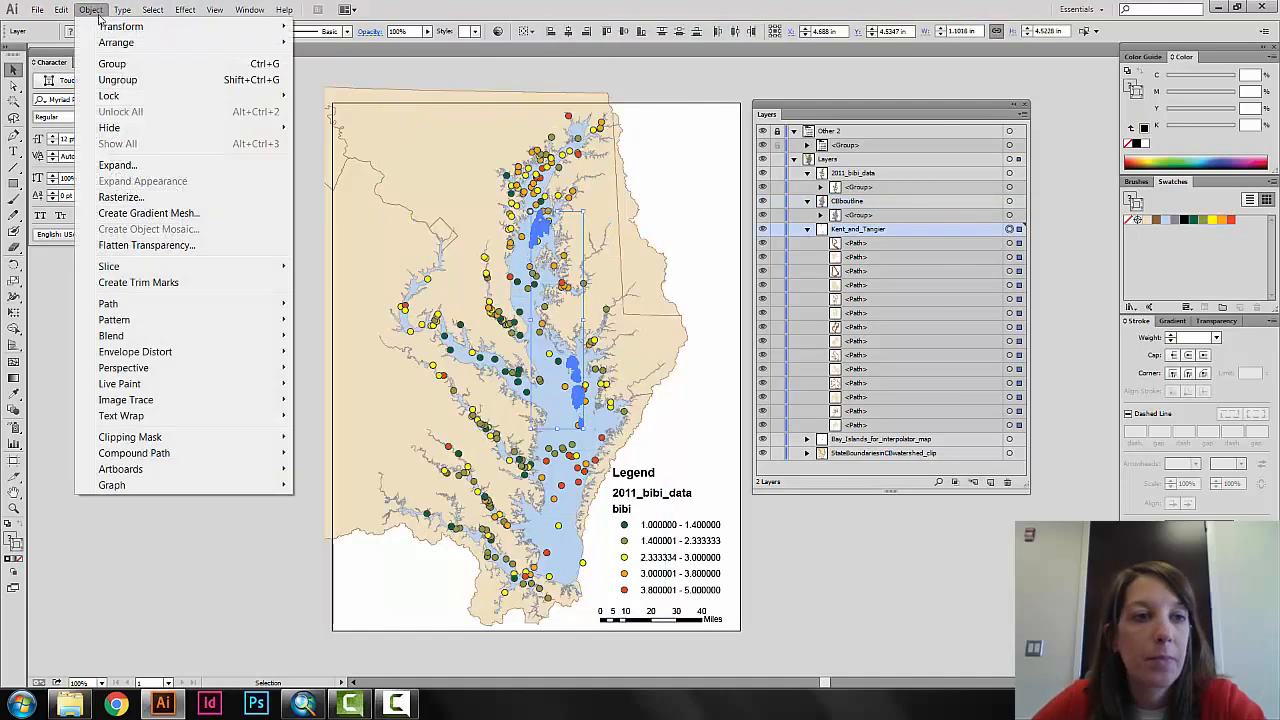
click(105, 63)
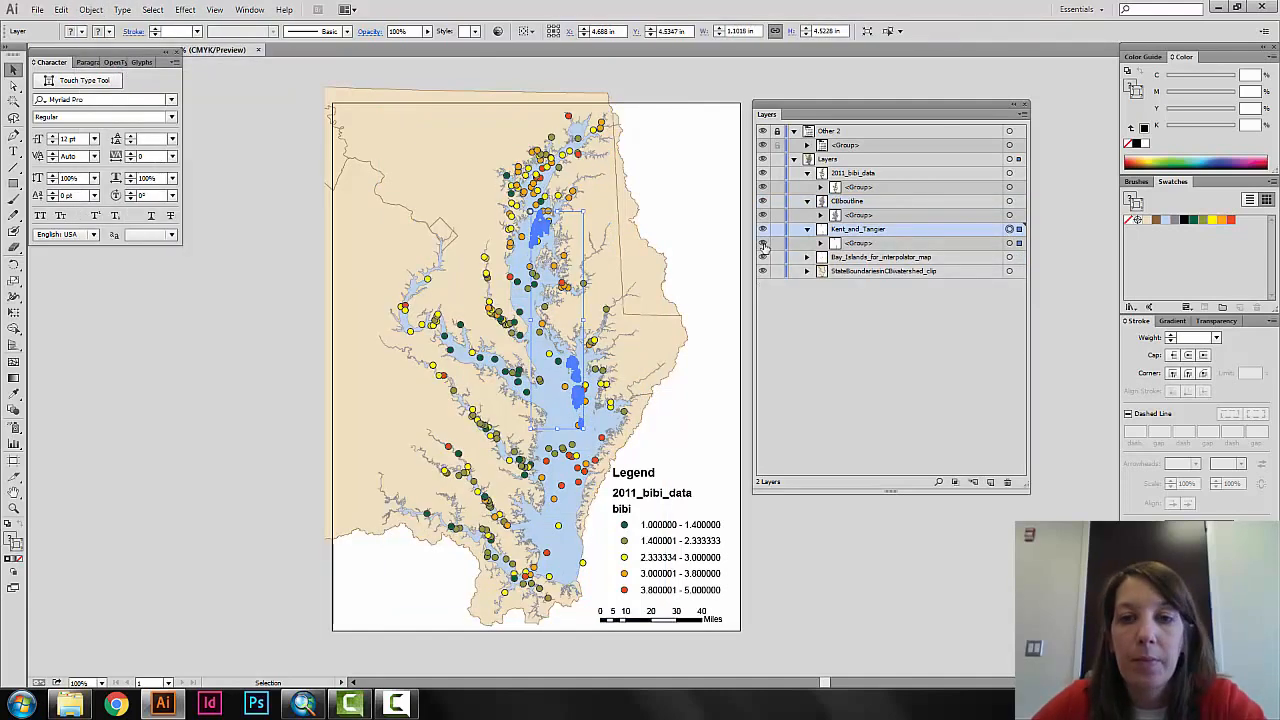
Select all the island paths in the Bay_Islands_for_interpolator_map sublayer and group them.
click(807, 258)
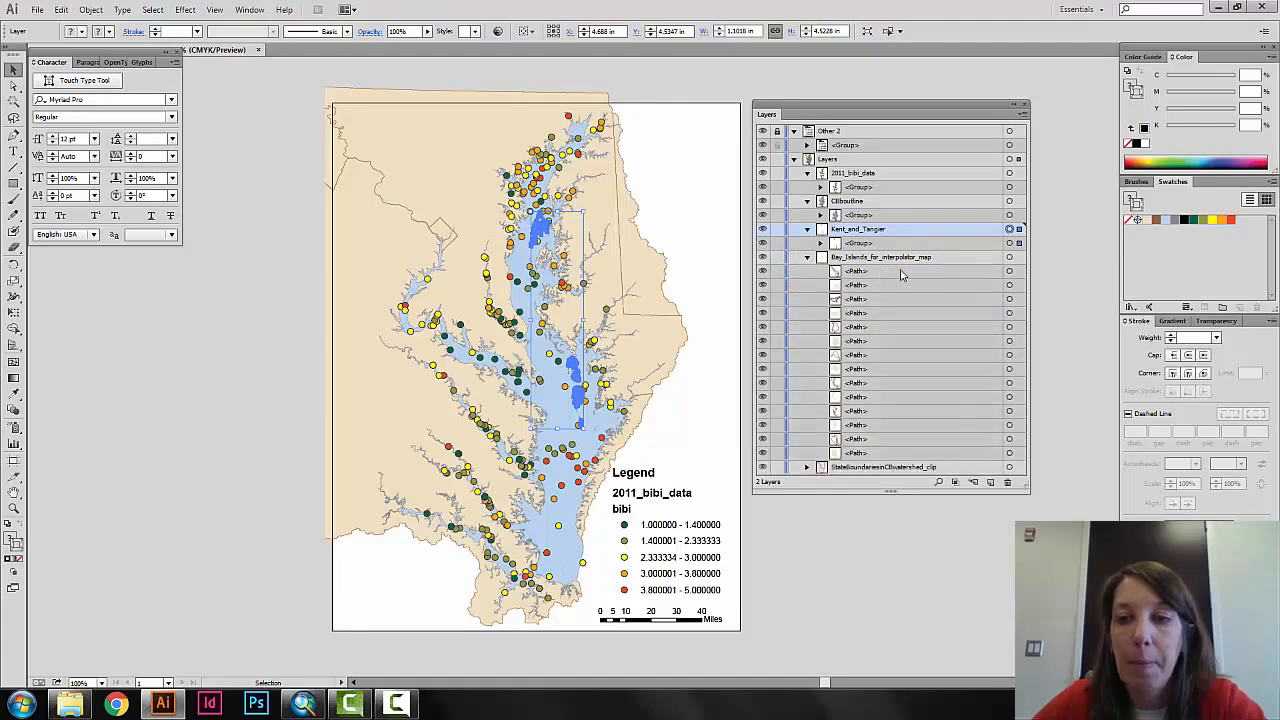
click(1009, 257)
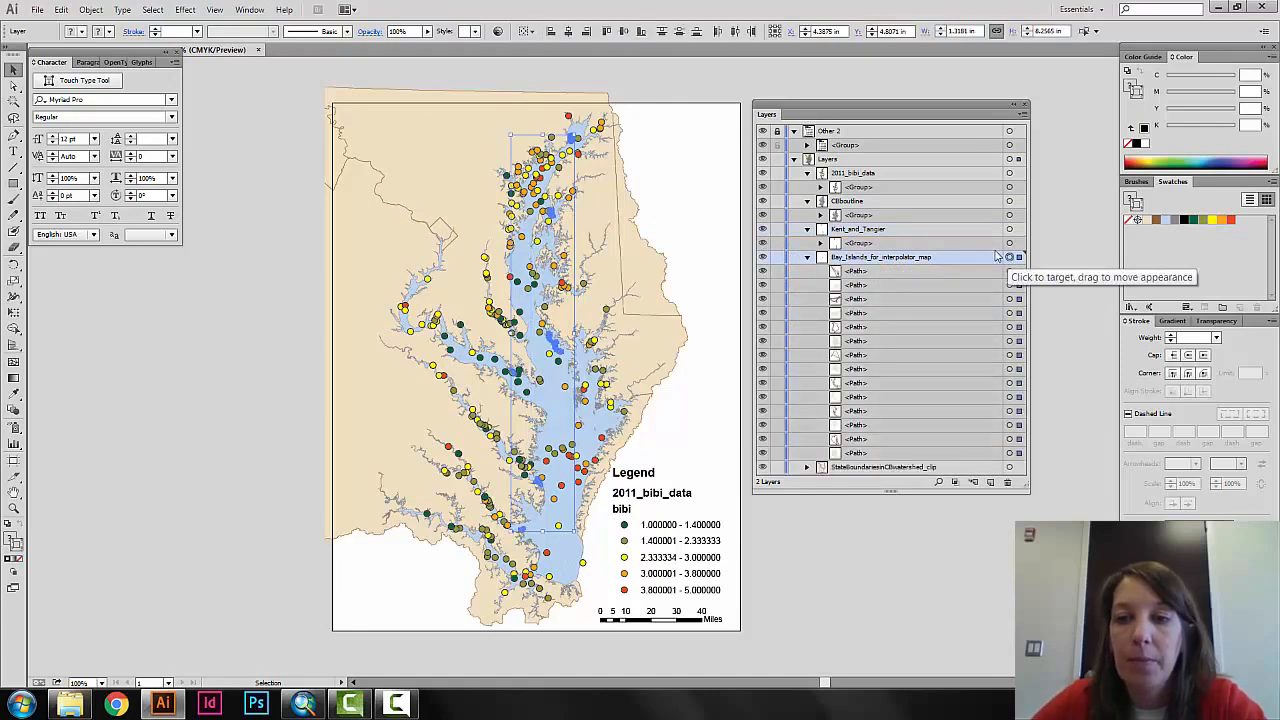
click(91, 9)
click(150, 63)
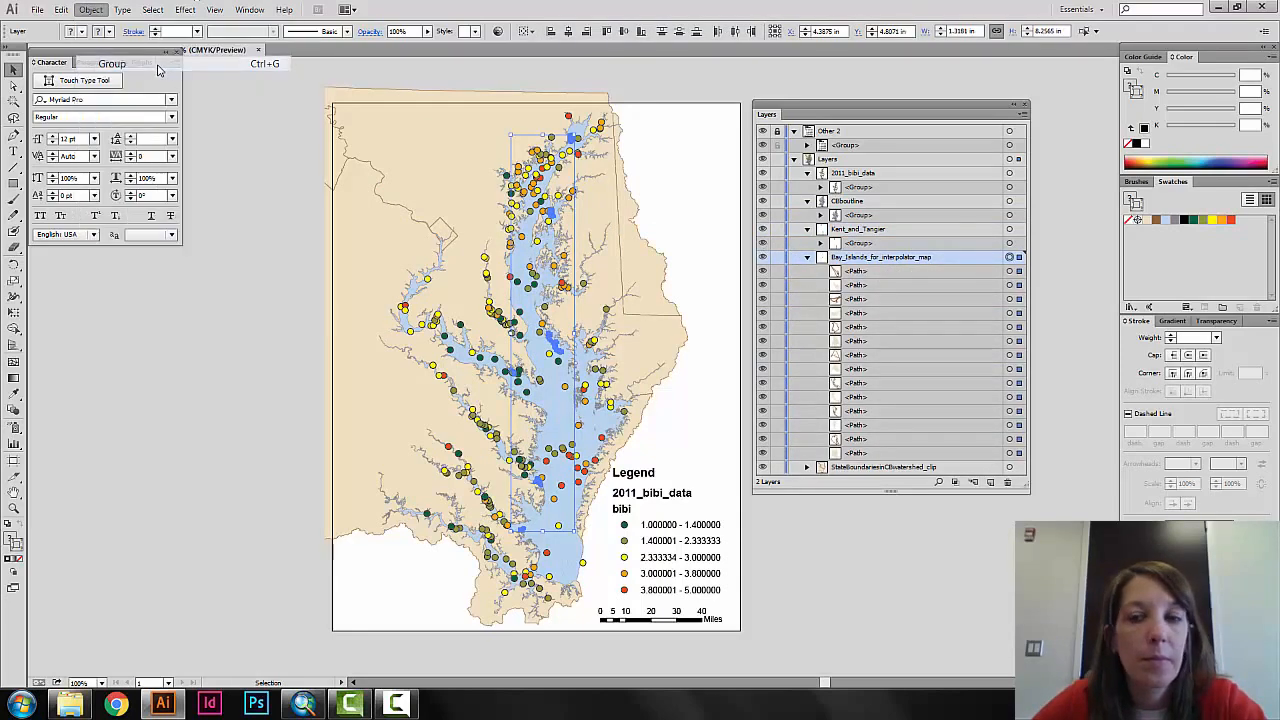
Select all the paths in the StateBoundariesInCBwatershed_clip sublayer and group them.
click(807, 285)
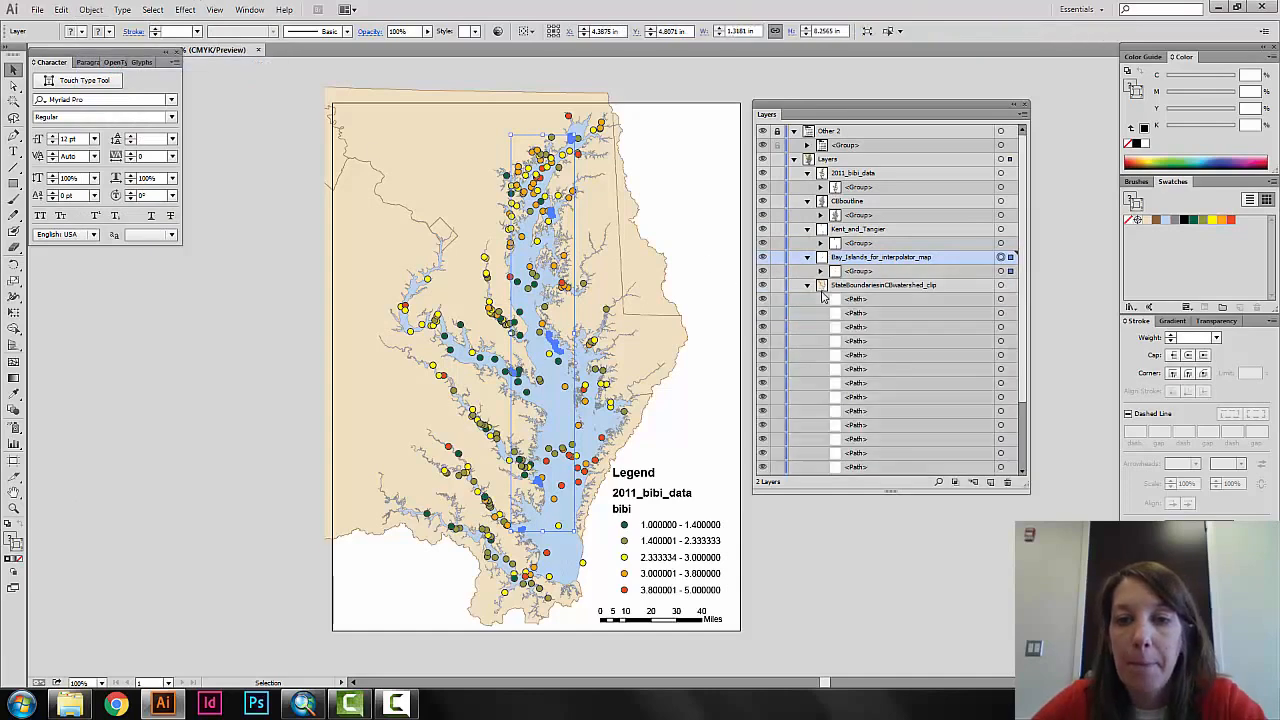
click(1001, 285)
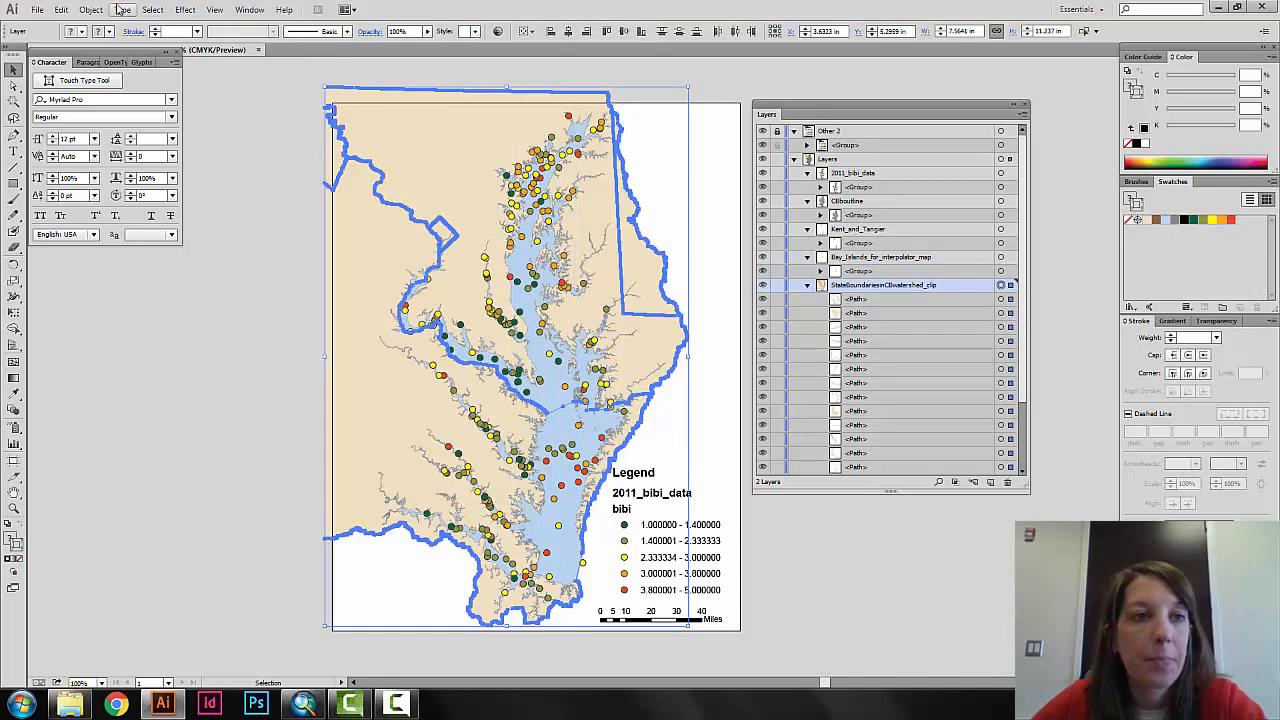
click(91, 9)
click(112, 63)
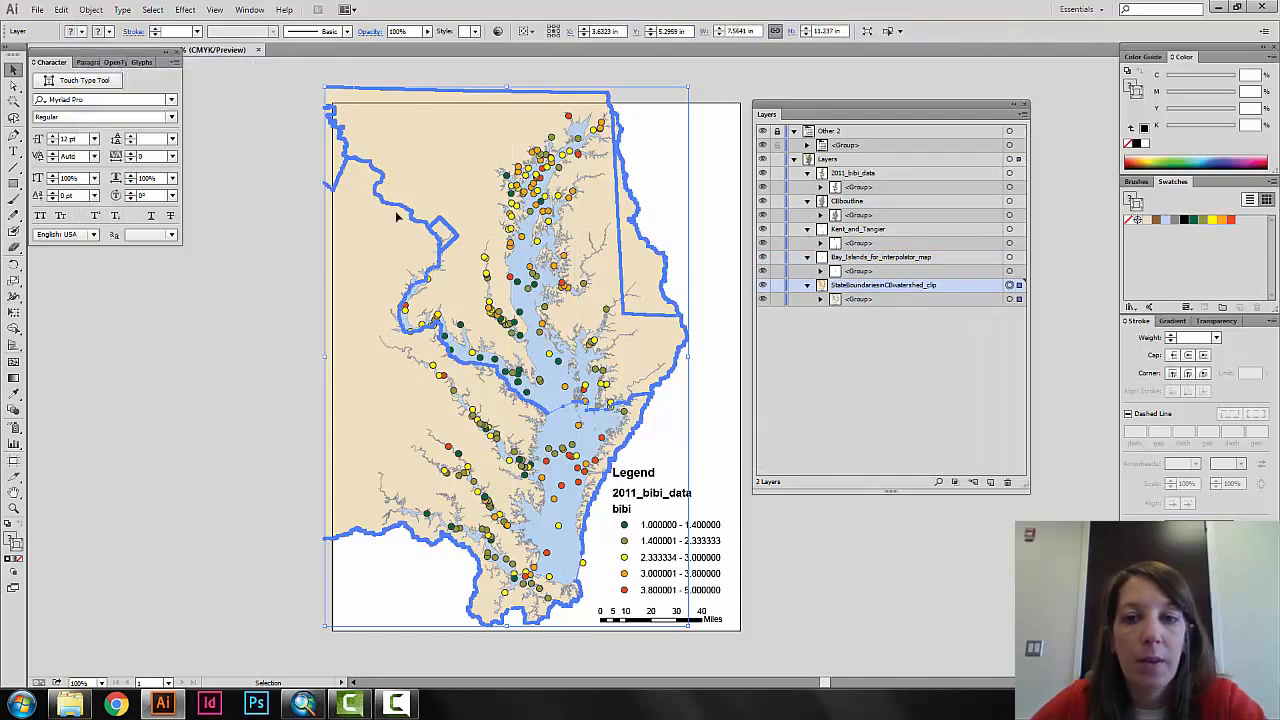
click(943, 388)
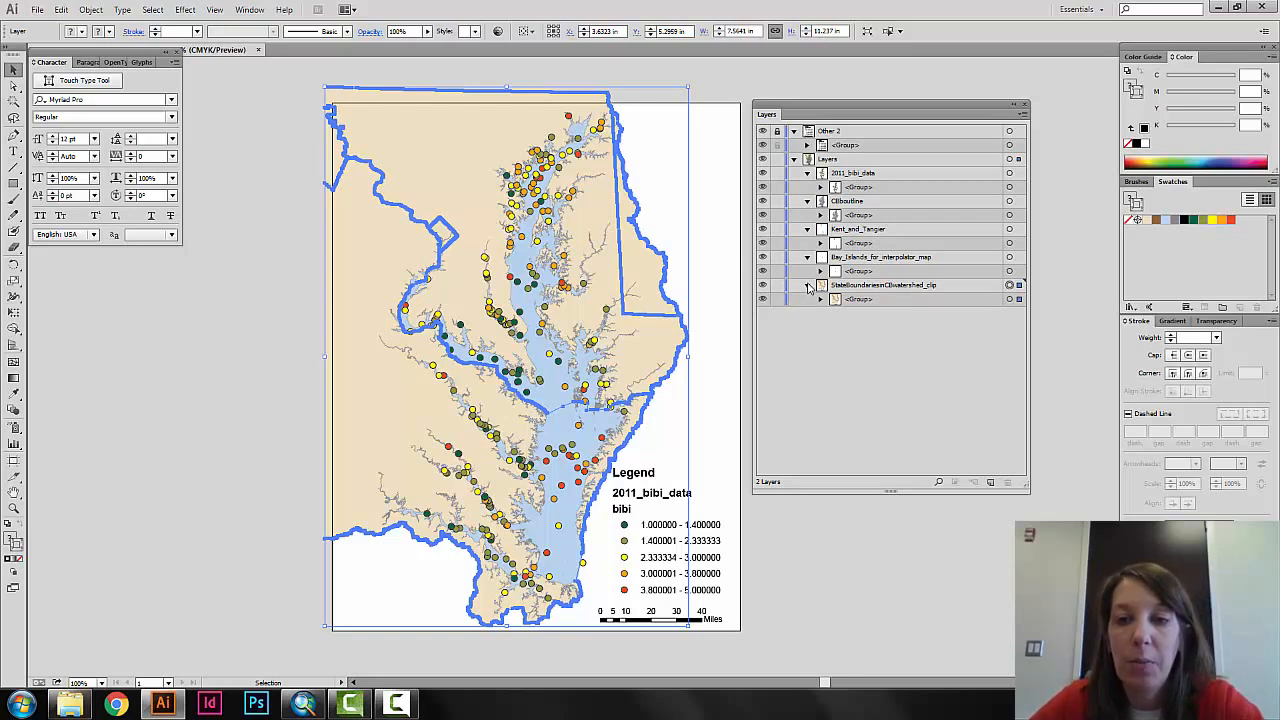
Lock the Bay_Islands_for_interpolator_map, Kent_and_Tangier, bay outline and 2011_bibi_data sublayers, and clear the selection.
click(778, 257)
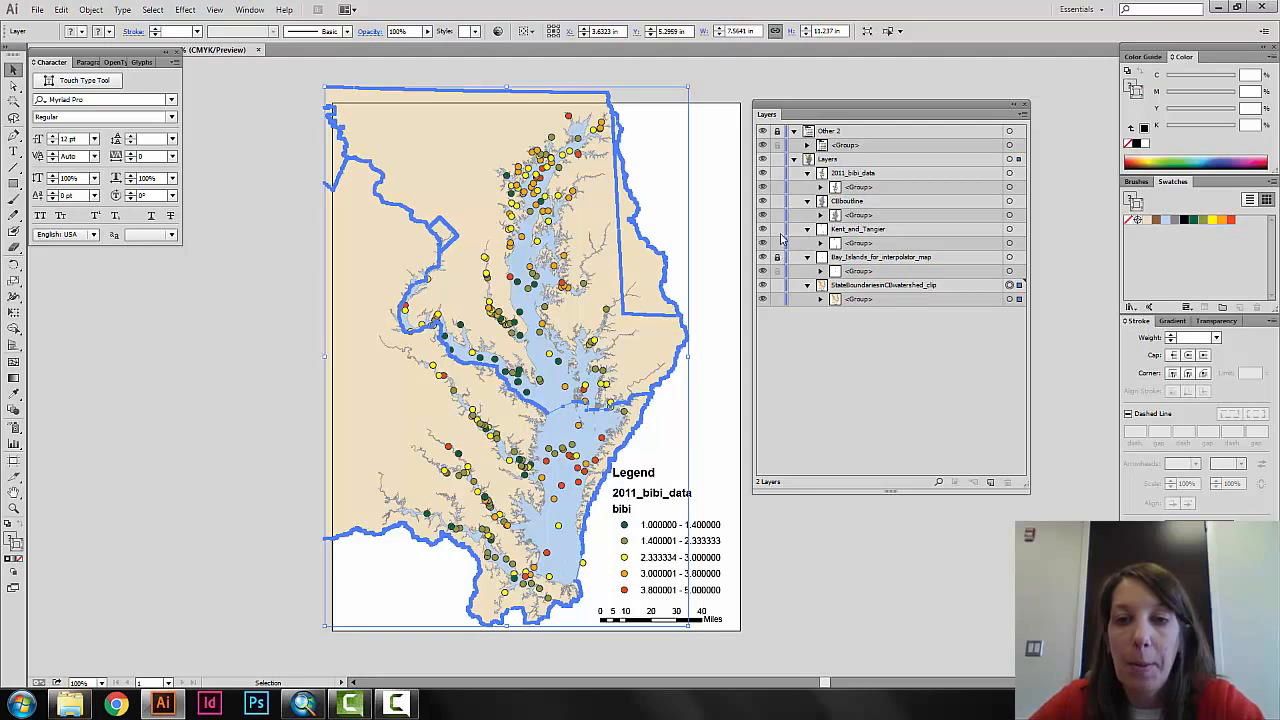
click(778, 230)
click(778, 202)
click(778, 174)
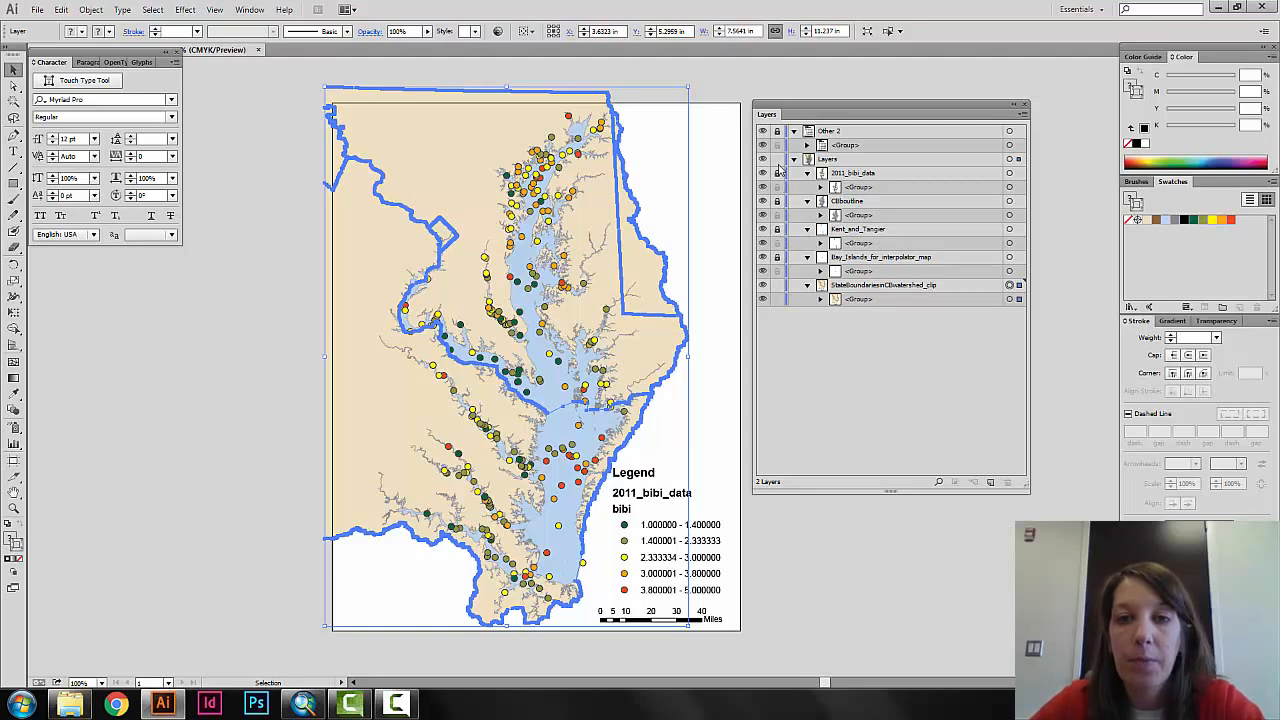
click(778, 160)
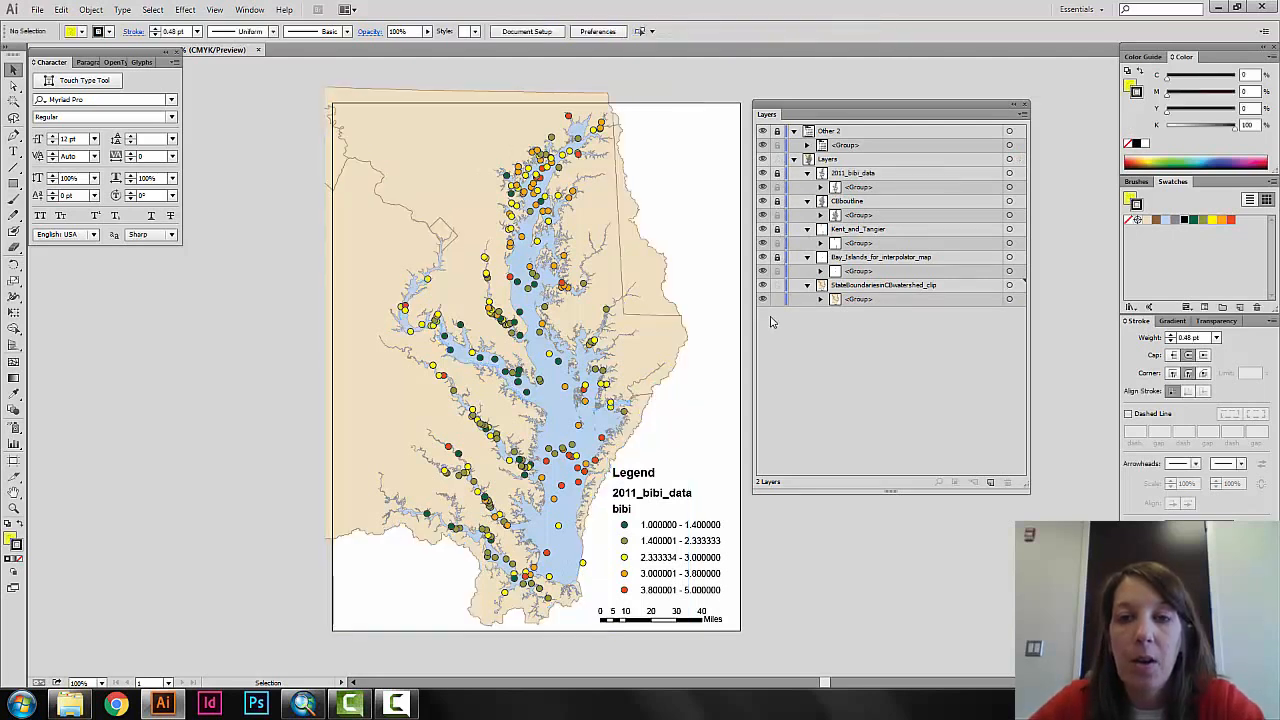
Collapse the five sublayers and the Other 2 layer, and reposition the layer list clear of the map.
click(808, 258)
click(808, 230)
click(808, 202)
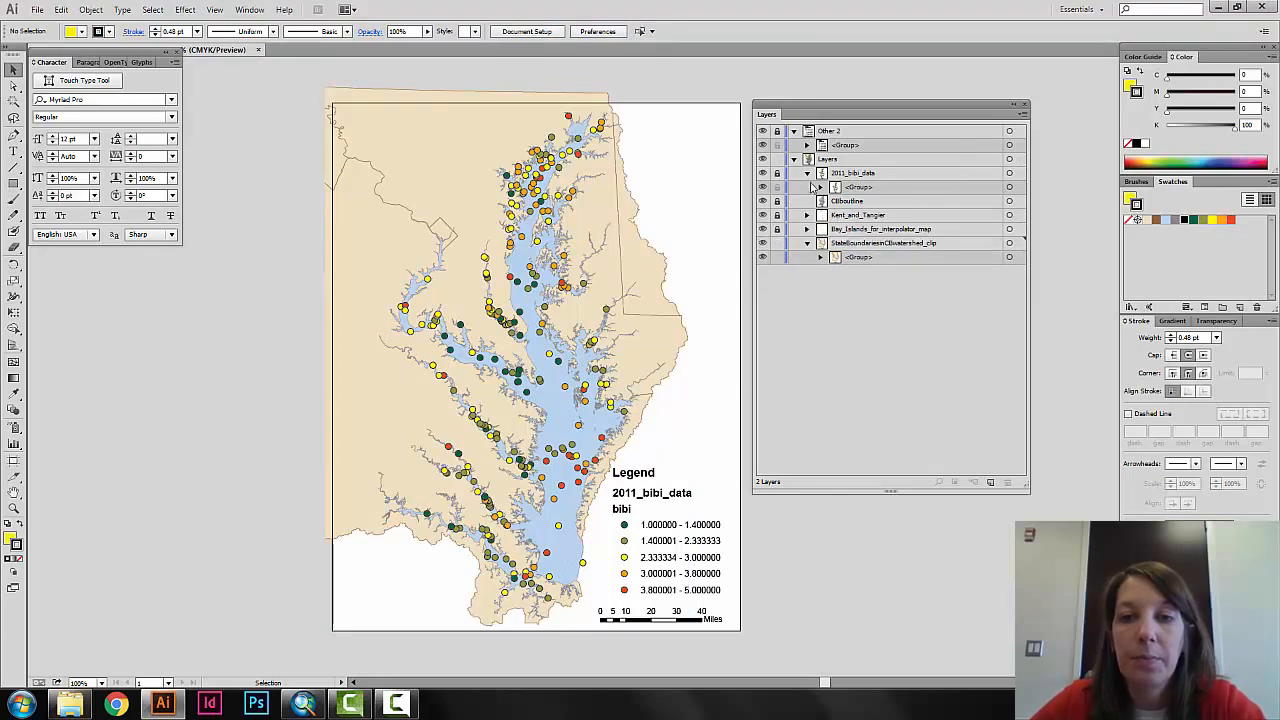
click(808, 174)
click(794, 159)
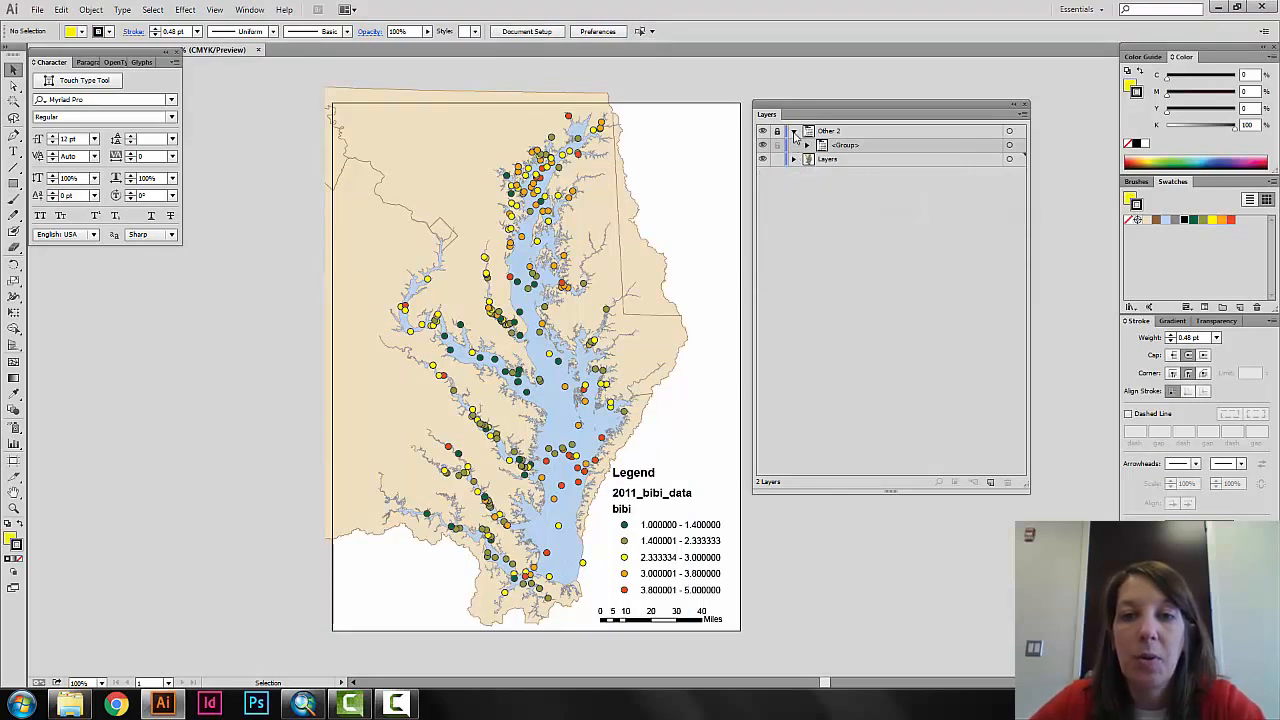
click(795, 131)
click(794, 145)
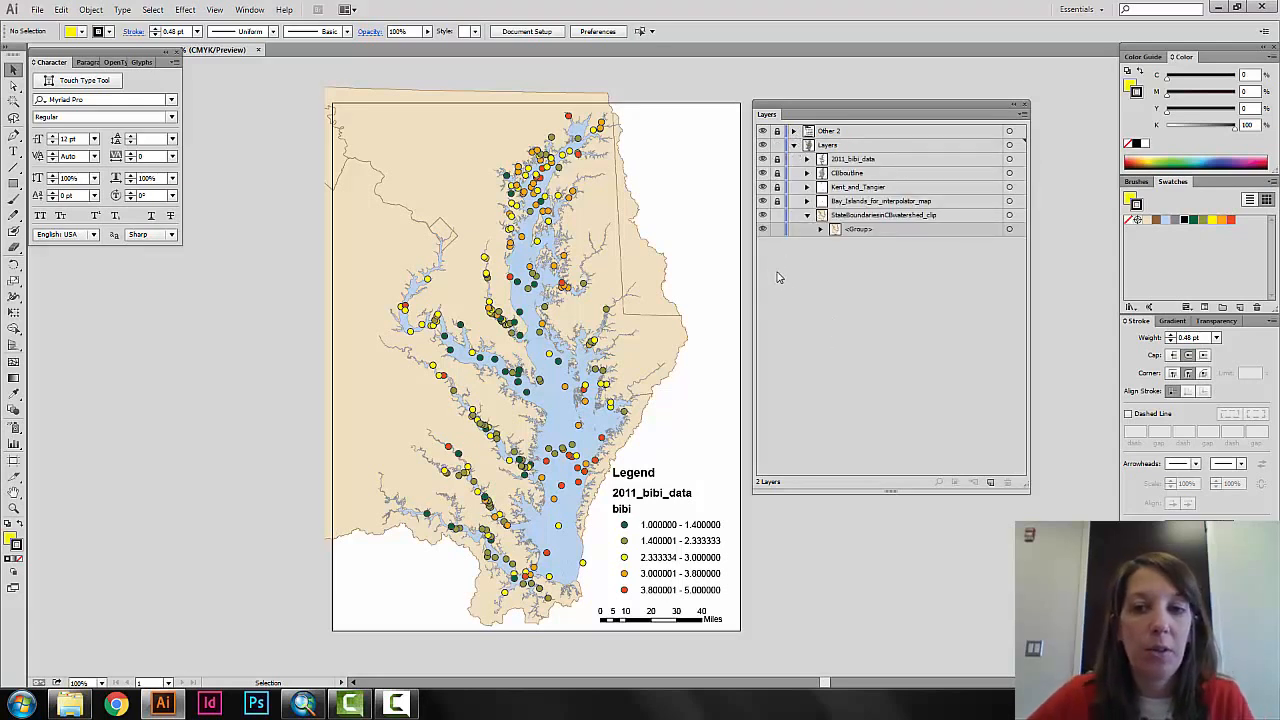
click(808, 216)
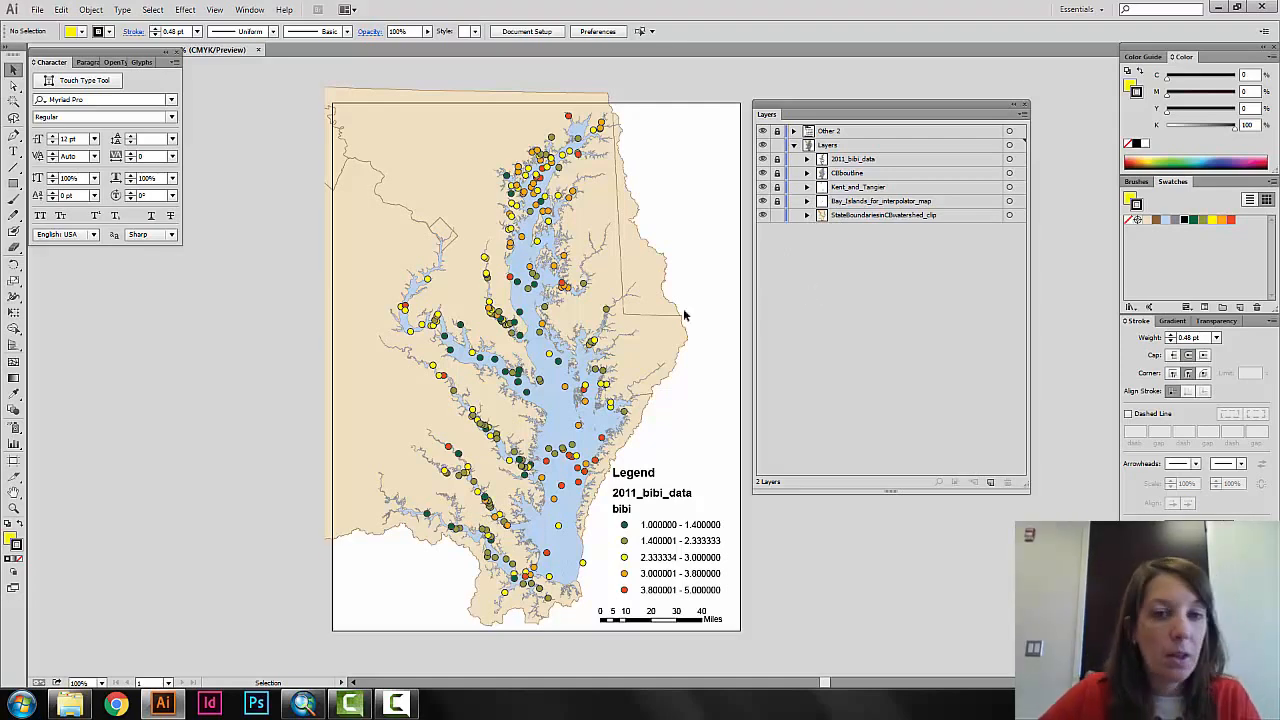
drag(555, 328, 599, 306)
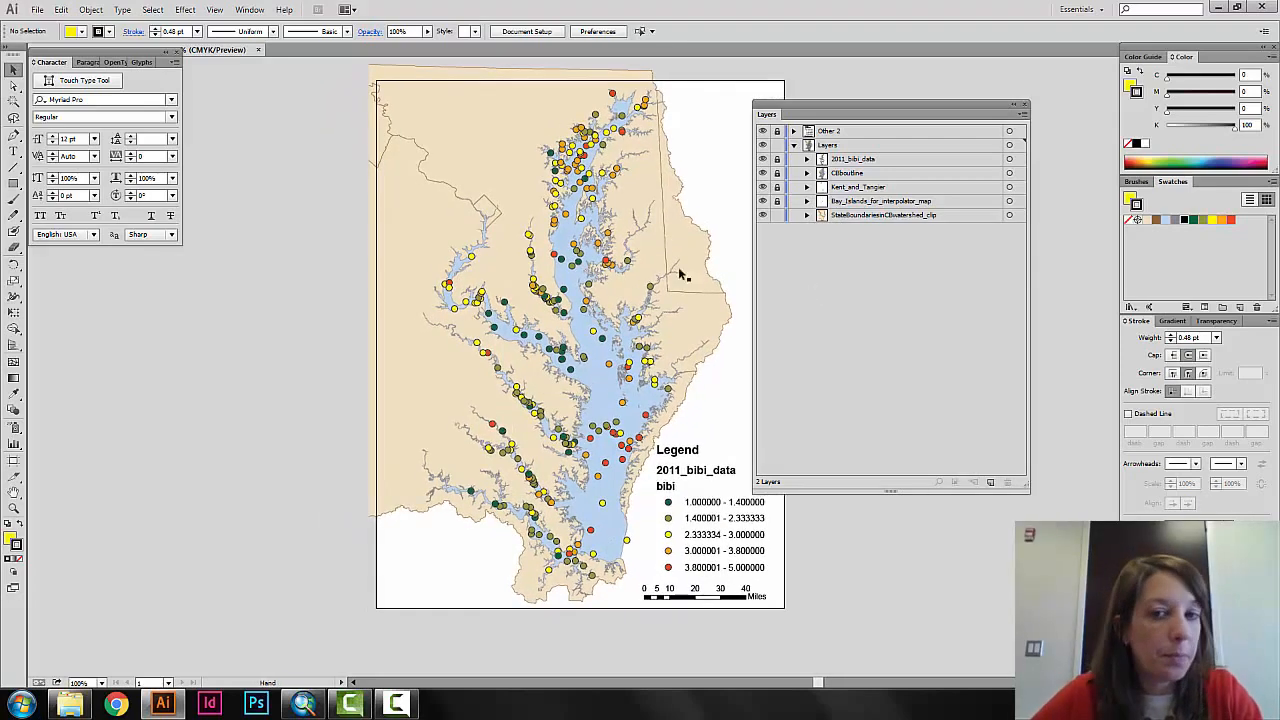
drag(882, 112, 990, 136)
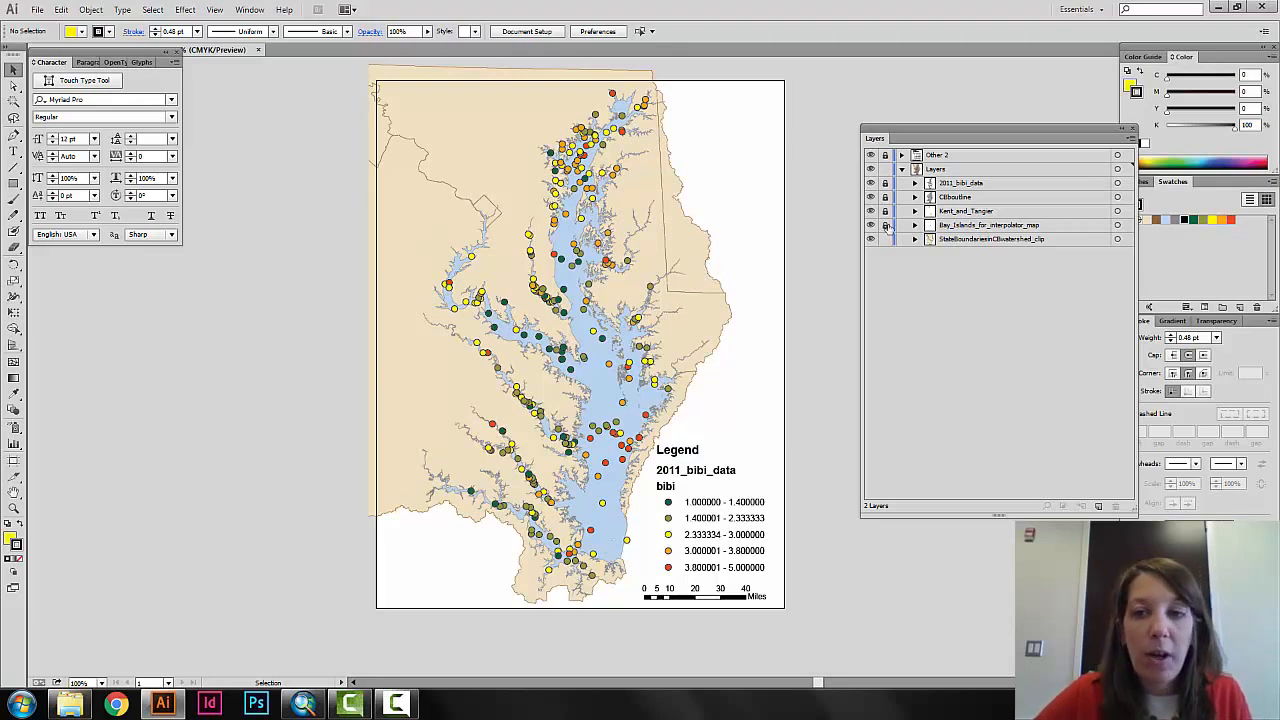
Select the state boundaries group in the StateBoundariesInCBwatershed_clip sublayer and ungroup it.
click(982, 241)
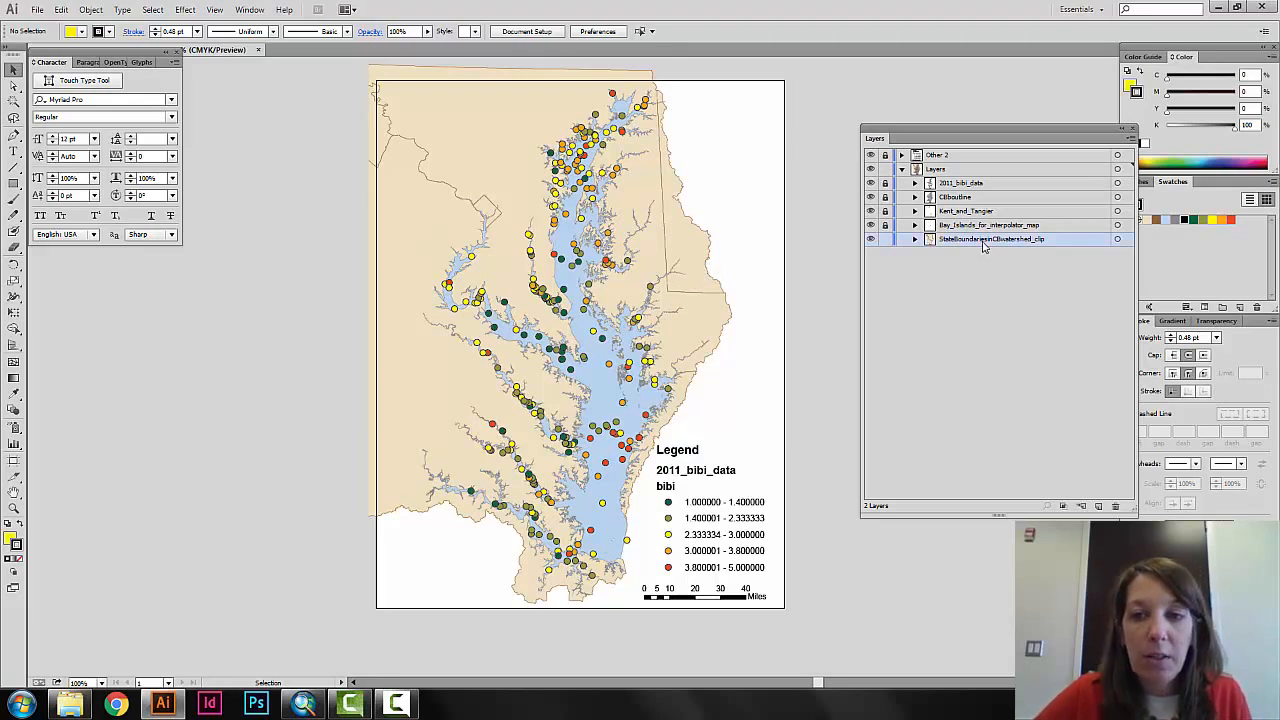
click(433, 228)
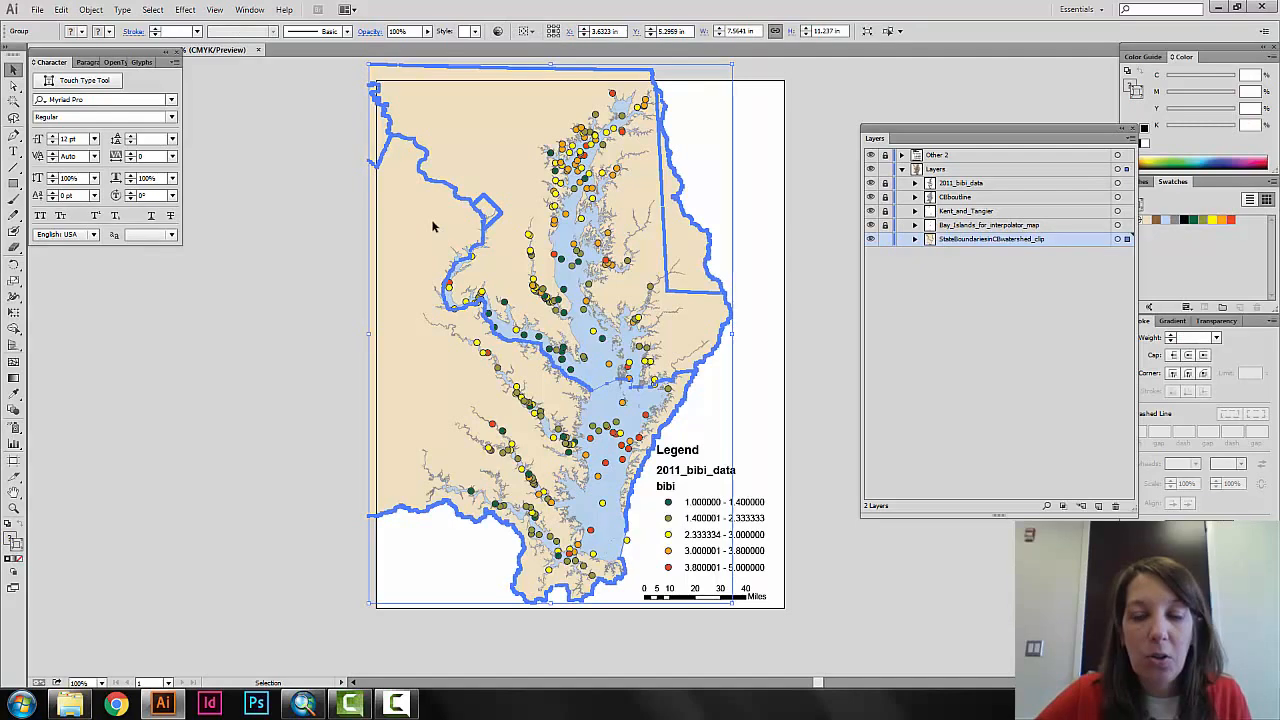
right_click(433, 227)
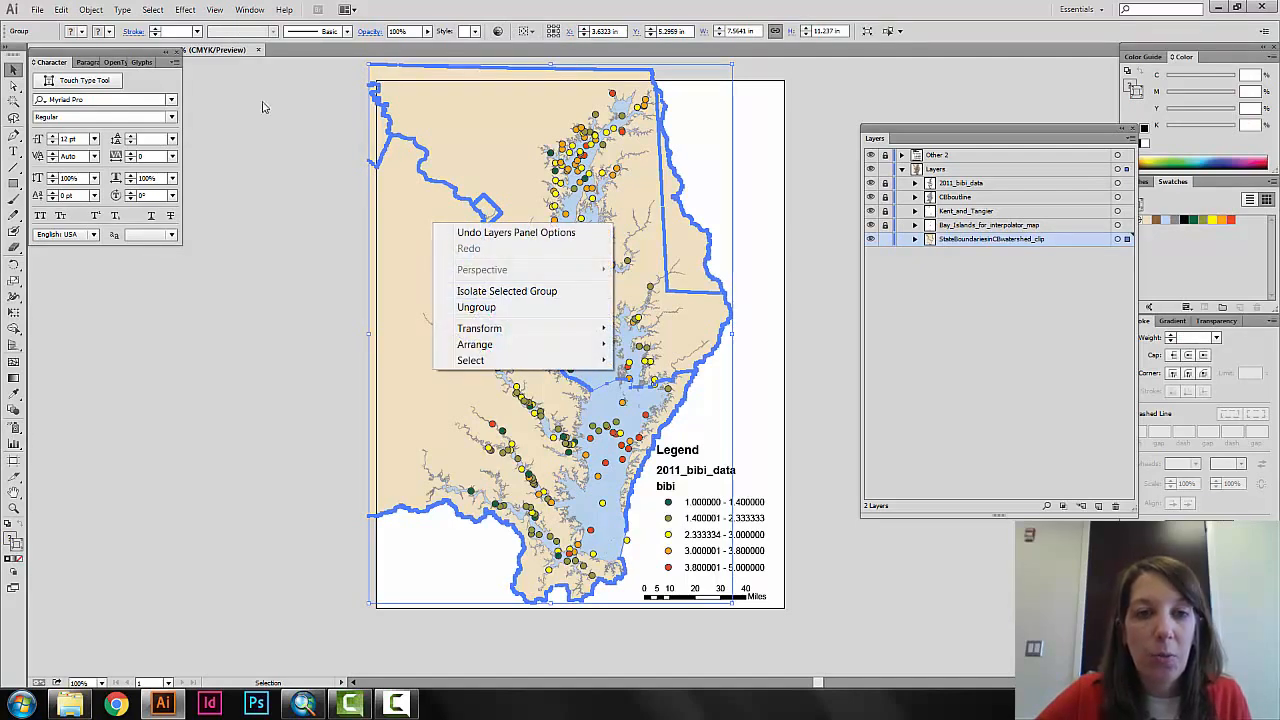
click(97, 15)
click(128, 84)
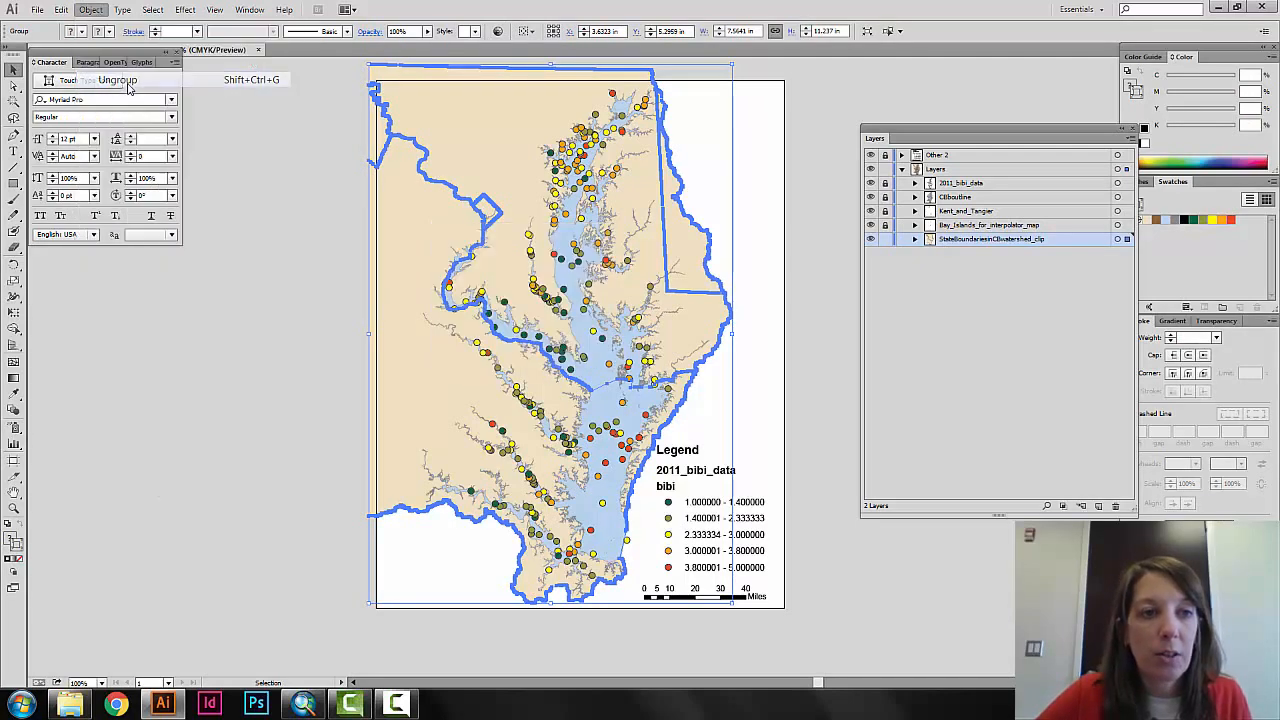
Check the ungrouped state shapes by selecting the southern and northern states individually, and clear the selection.
click(266, 257)
click(470, 233)
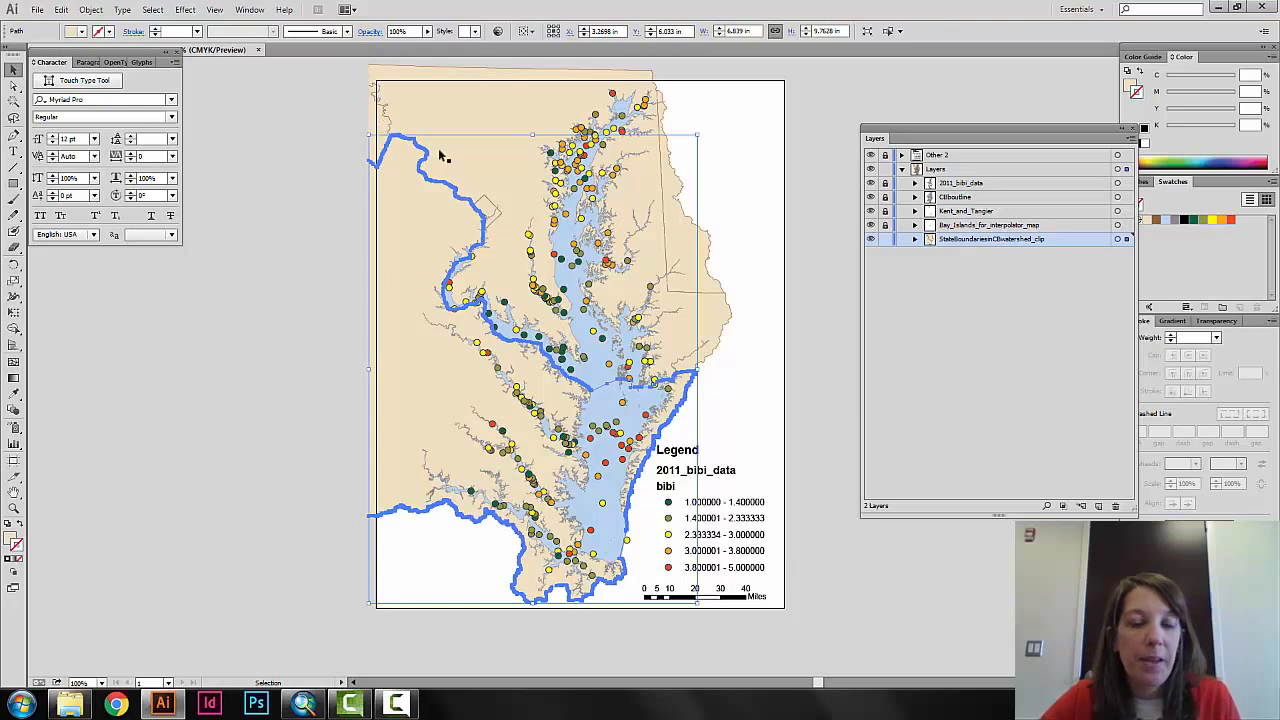
drag(484, 115, 437, 140)
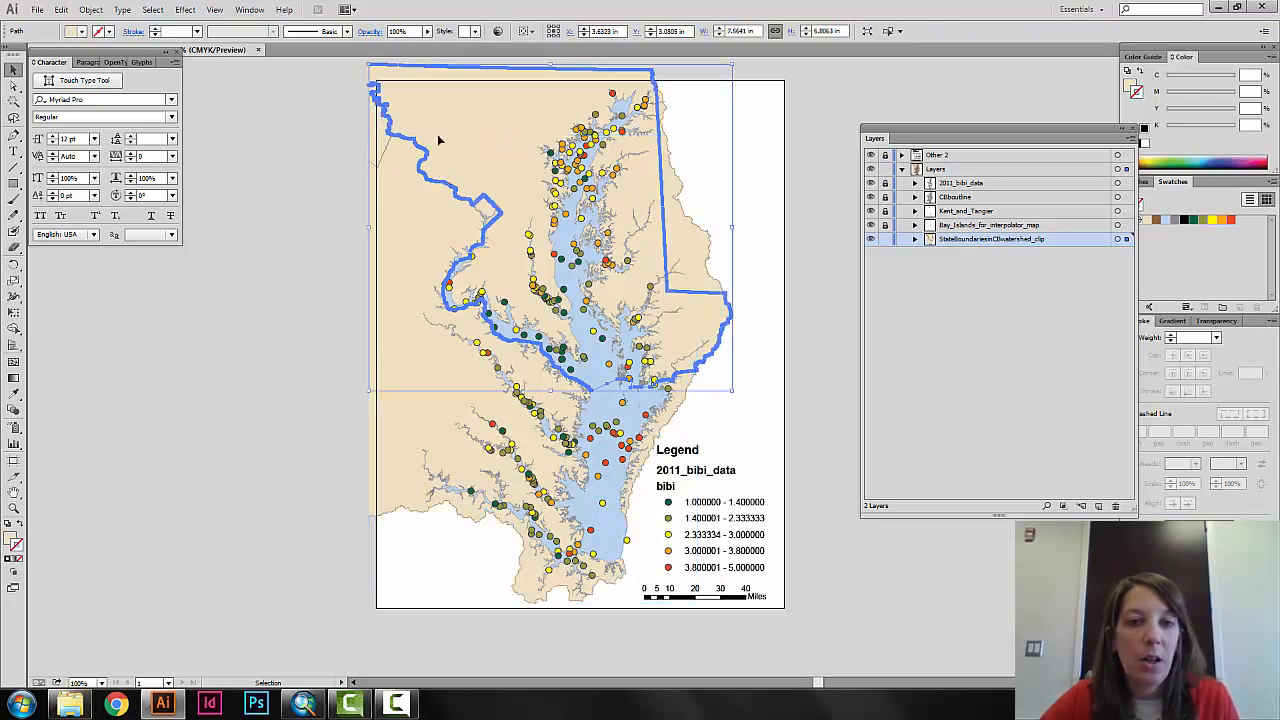
click(281, 220)
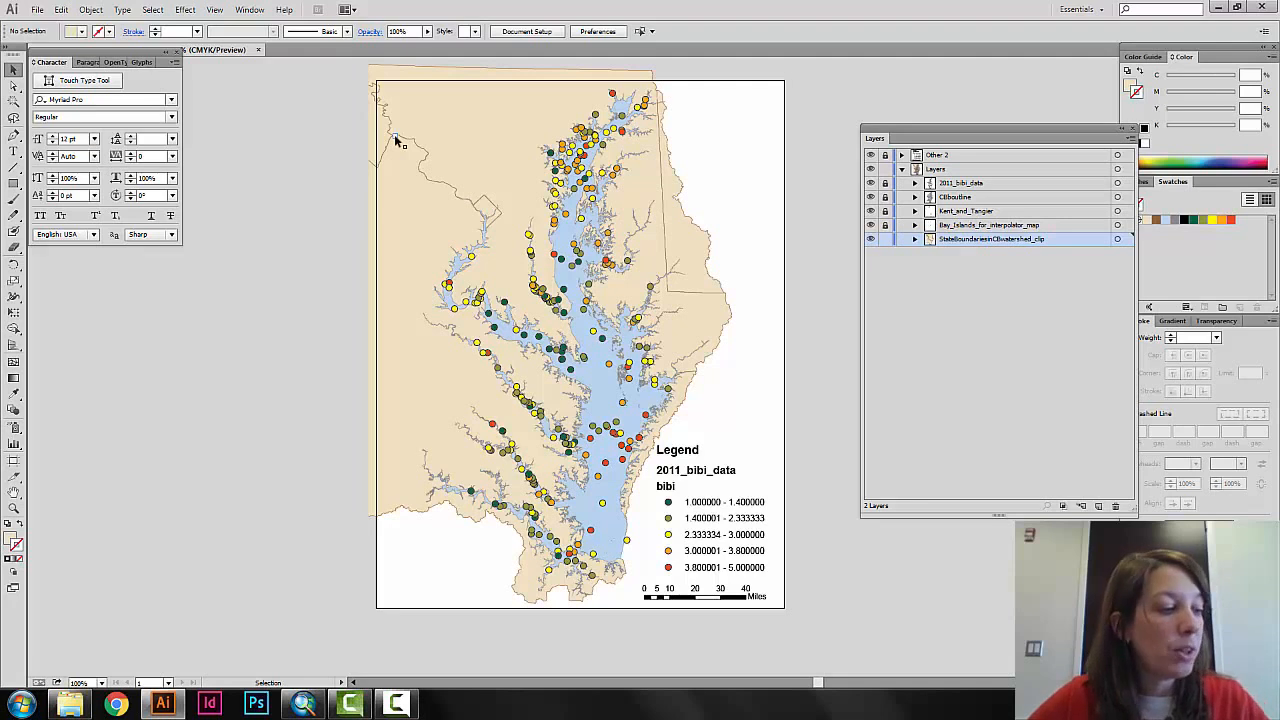
Select every shape that shares the northern state's tan fill and group the shapes together.
click(448, 122)
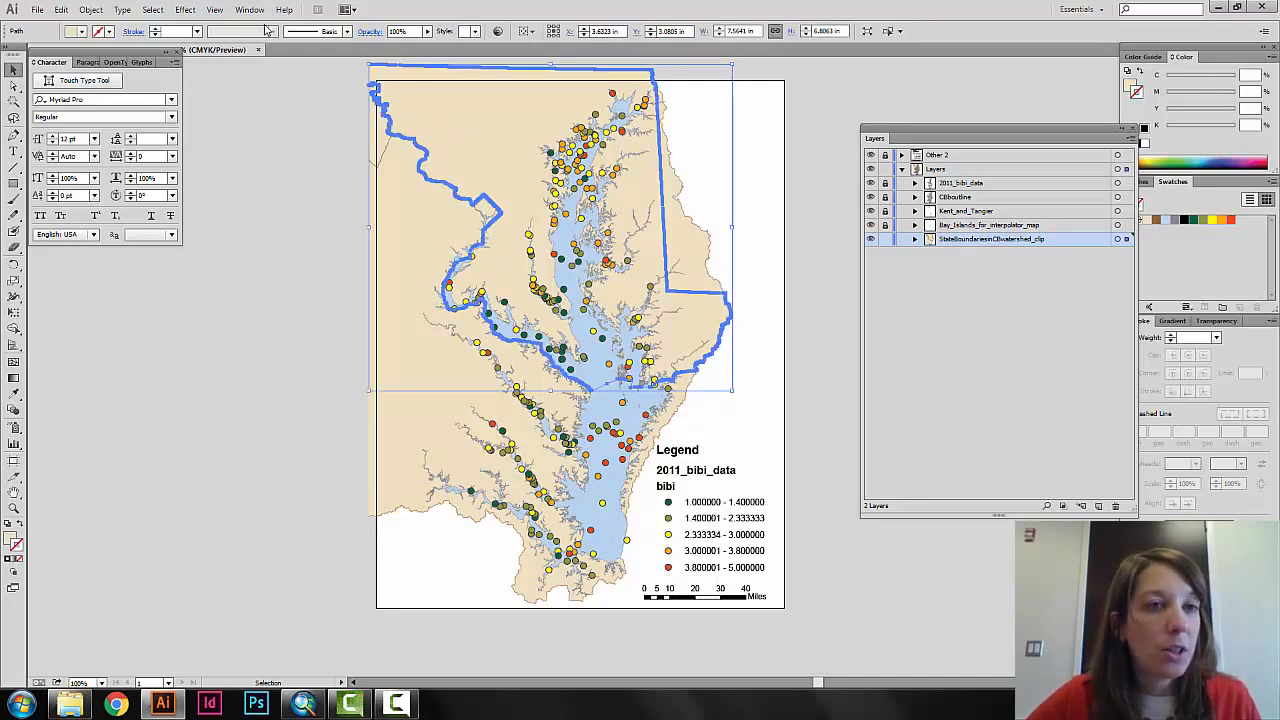
click(152, 9)
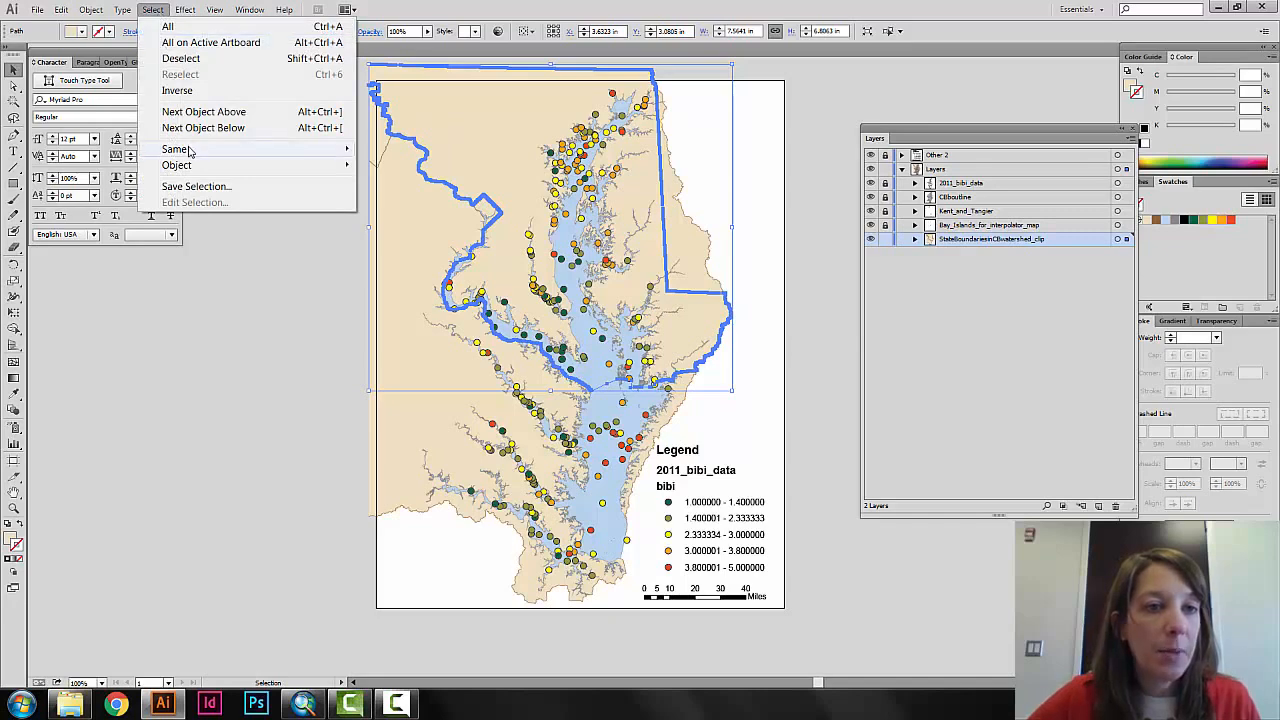
mouse_move(189, 150)
click(404, 214)
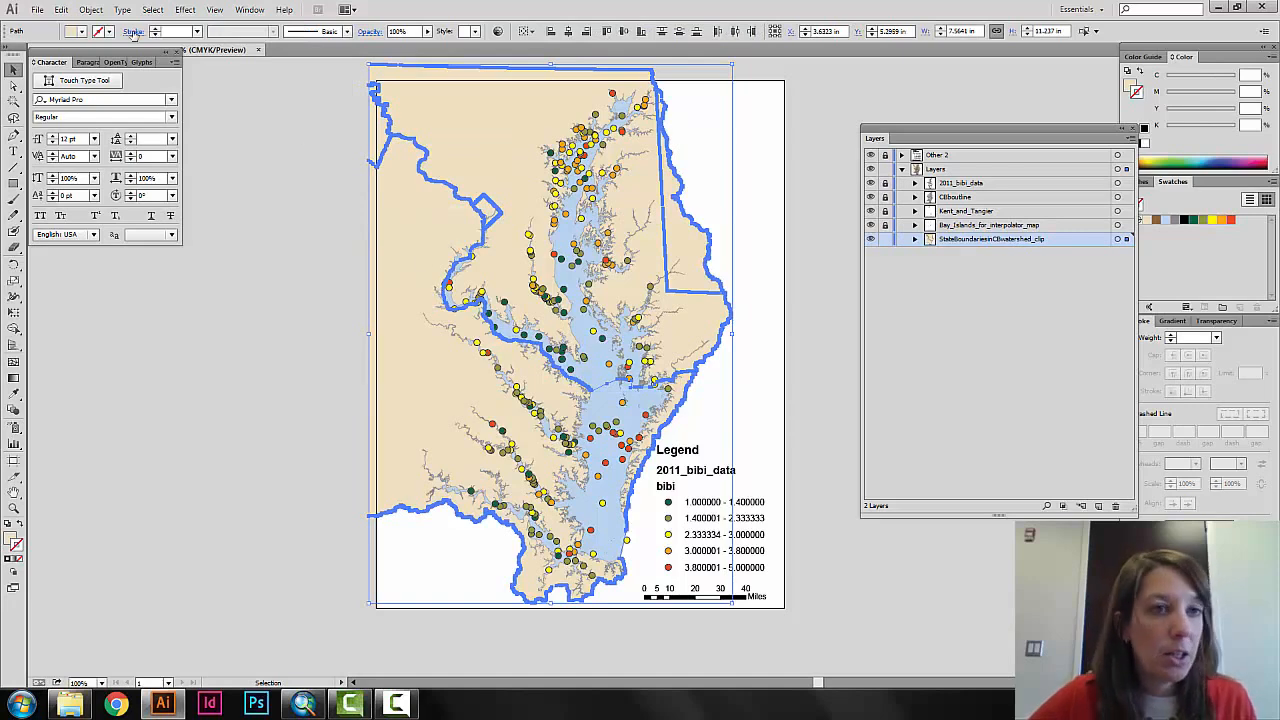
click(89, 10)
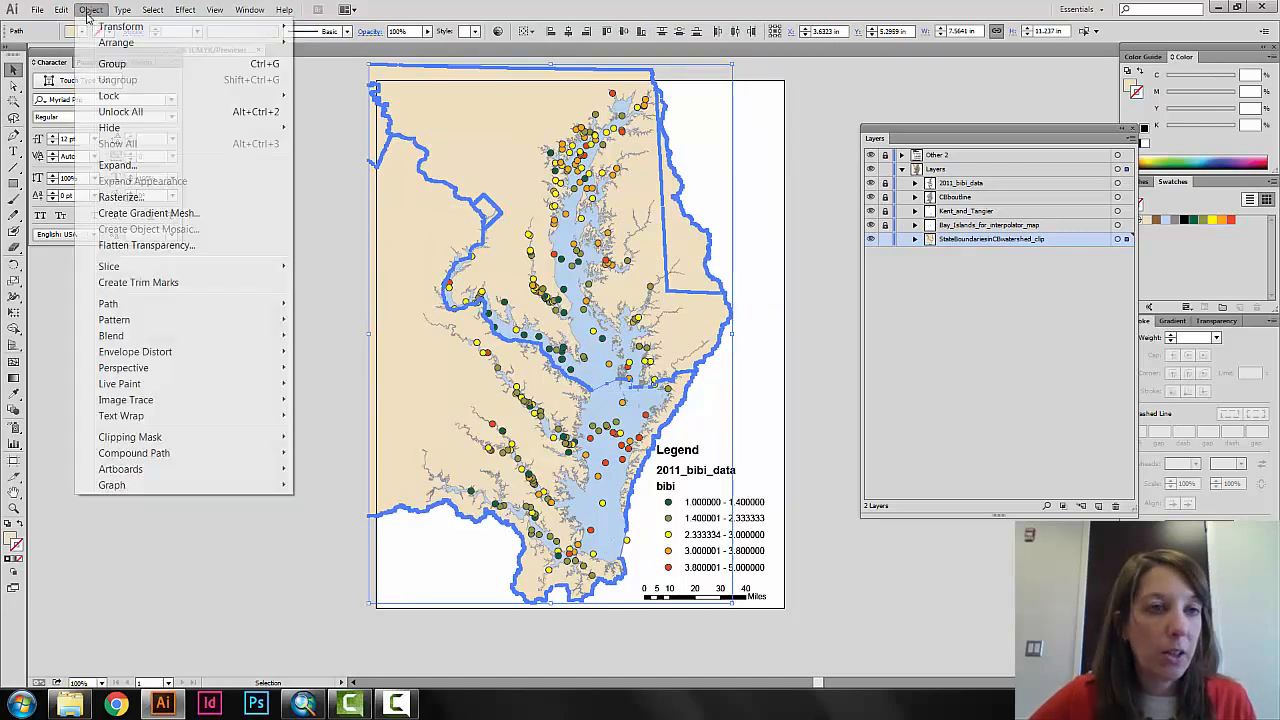
click(120, 64)
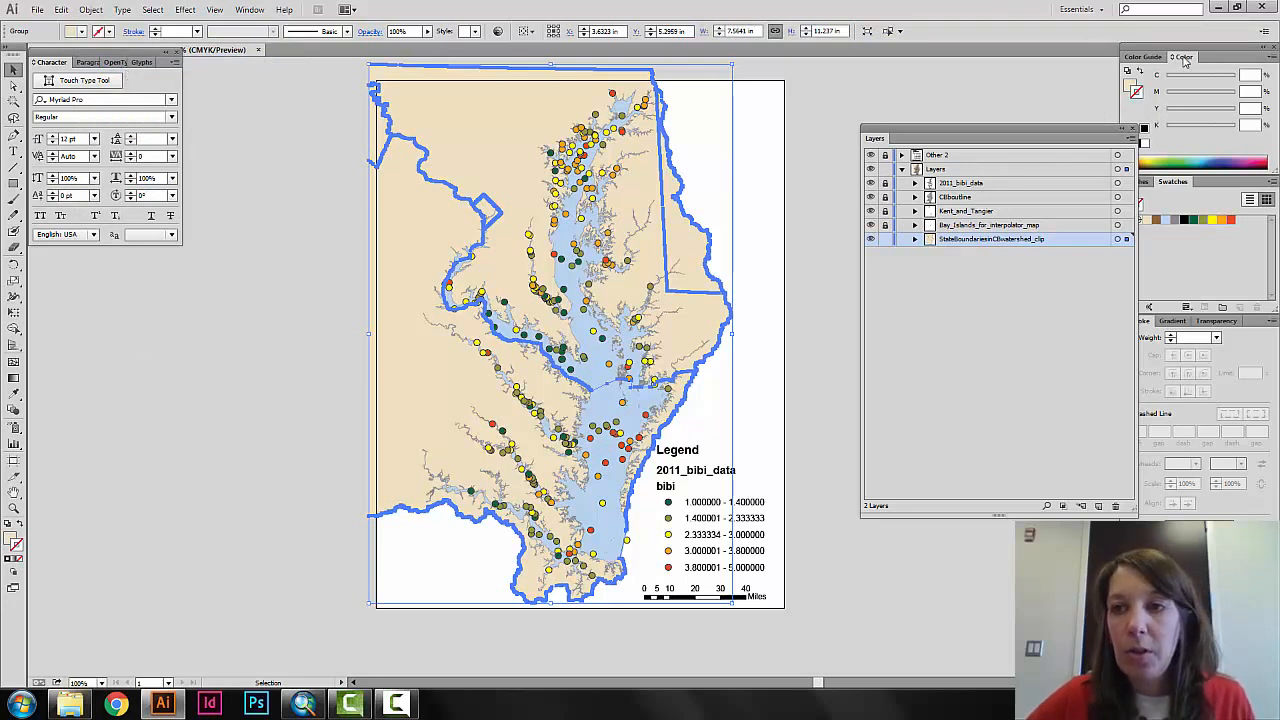
Give the state shapes group an olive-brown stroke color of about 48% cyan, 49% magenta and 100% yellow, with black set to 0%.
drag(1184, 60, 840, 60)
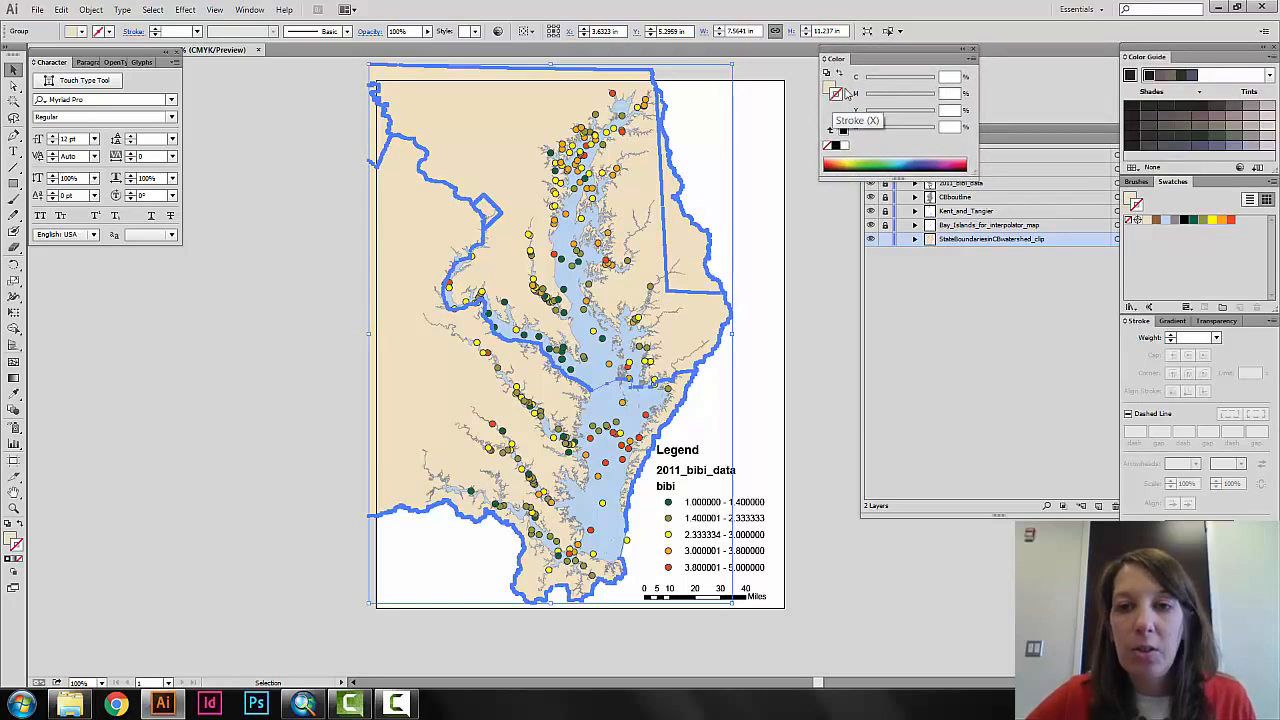
click(840, 164)
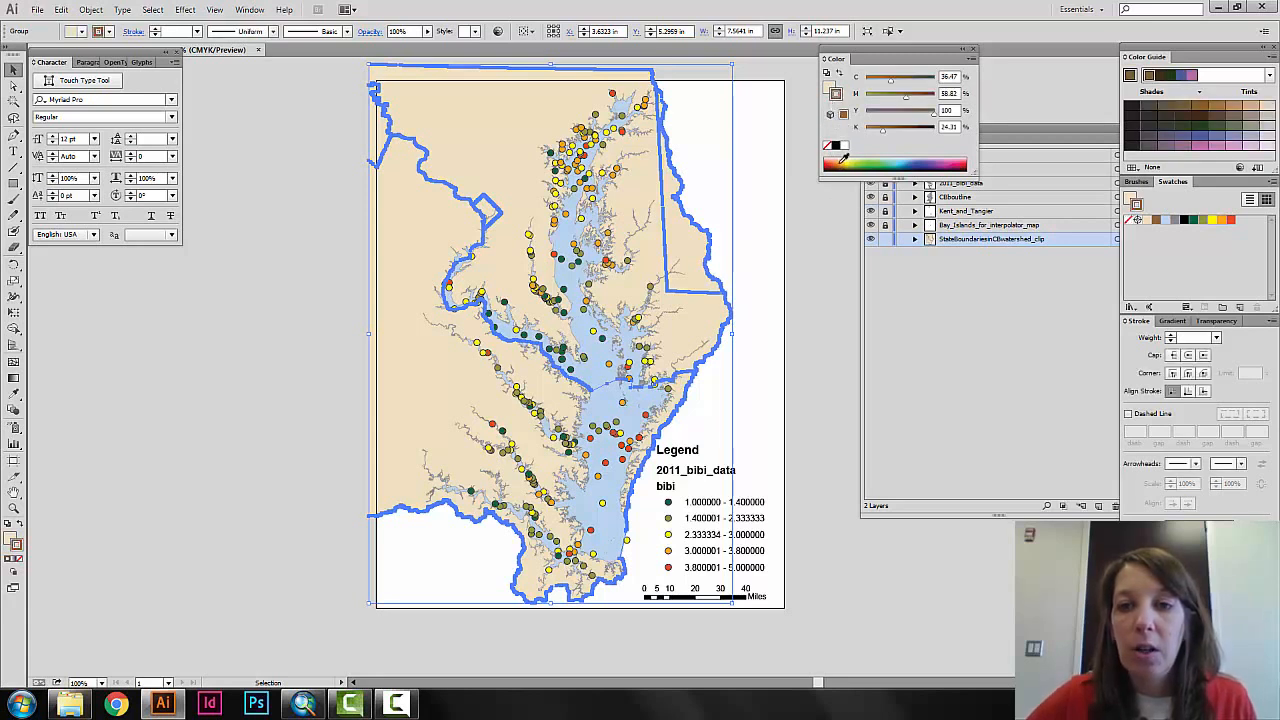
click(842, 162)
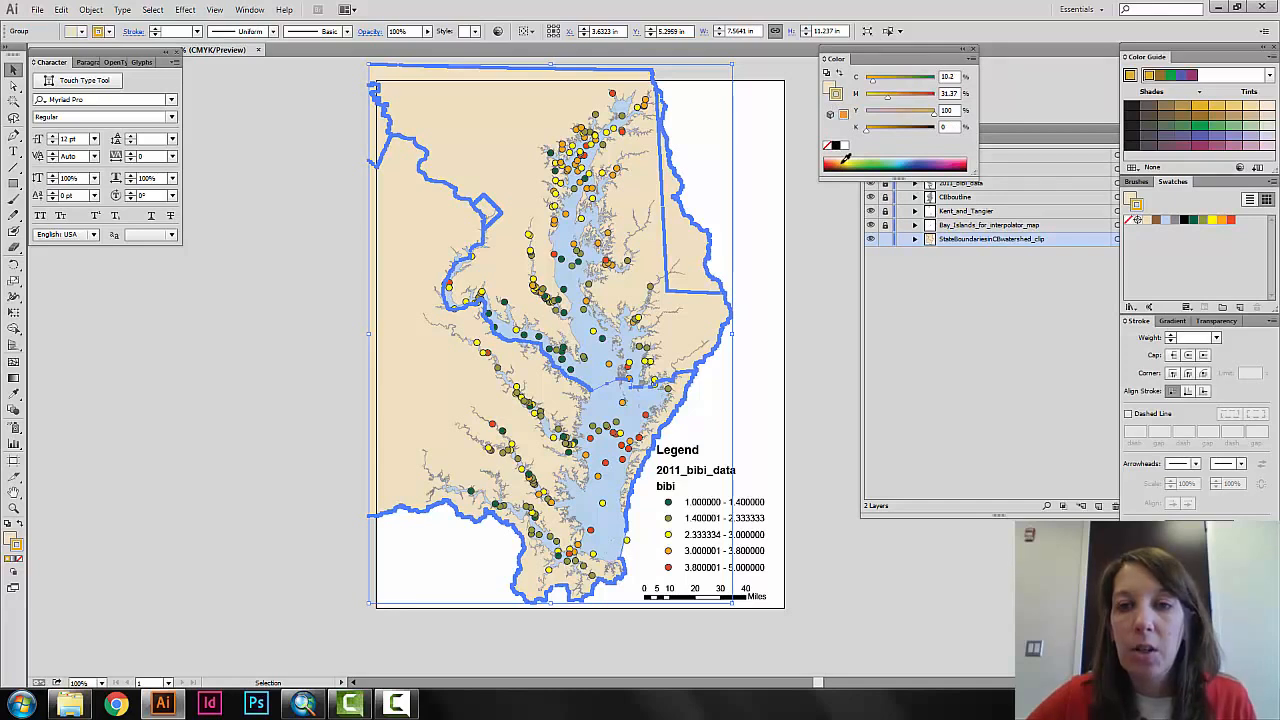
click(845, 164)
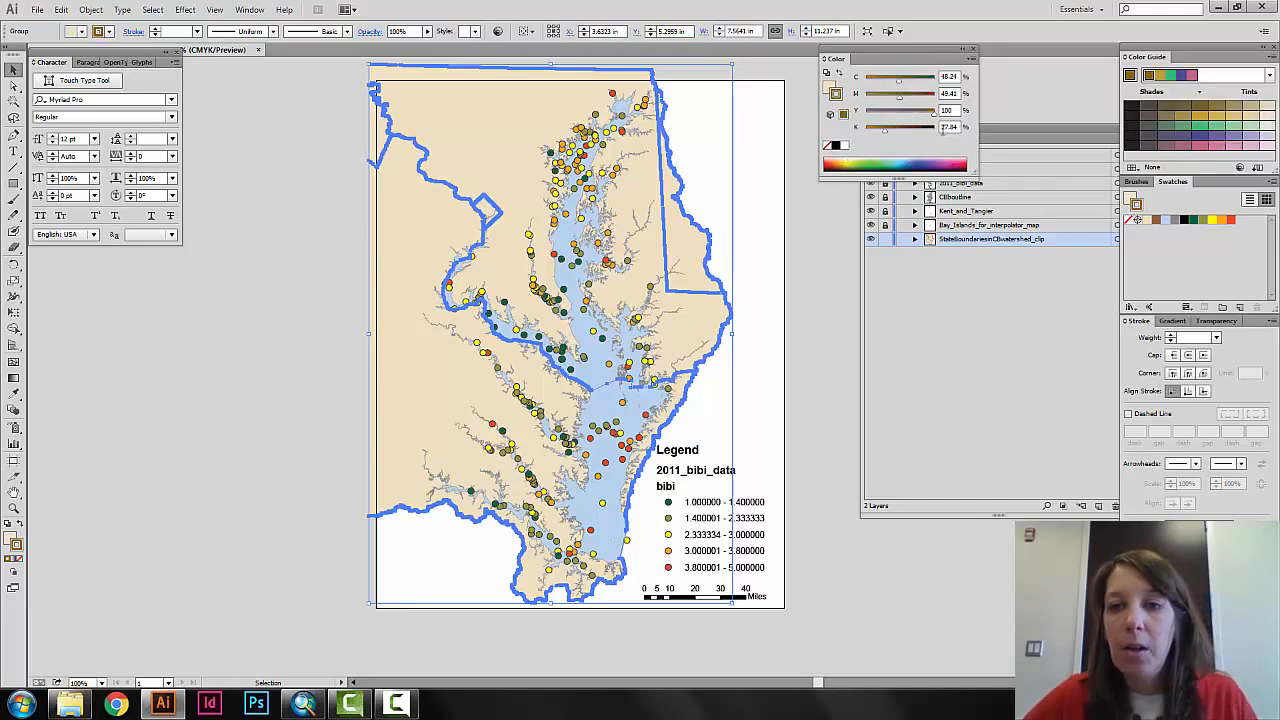
drag(960, 128, 938, 129)
text(0)
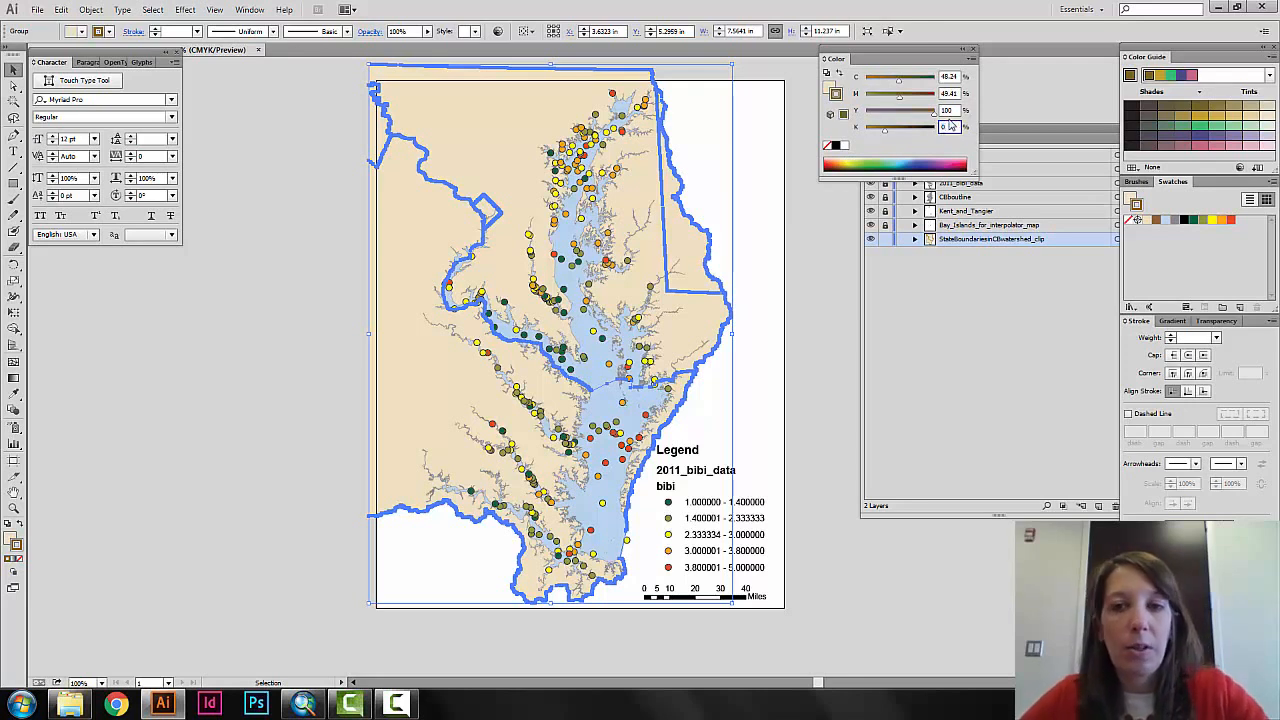
key(Tab)
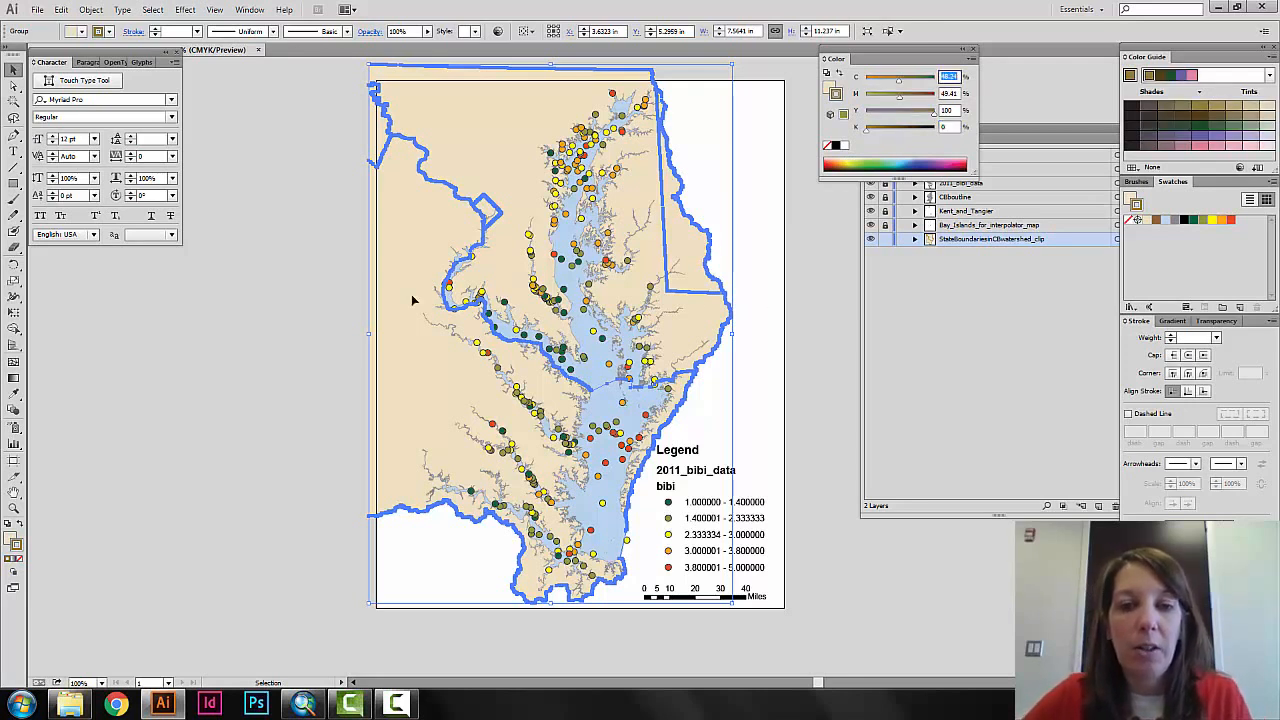
click(342, 284)
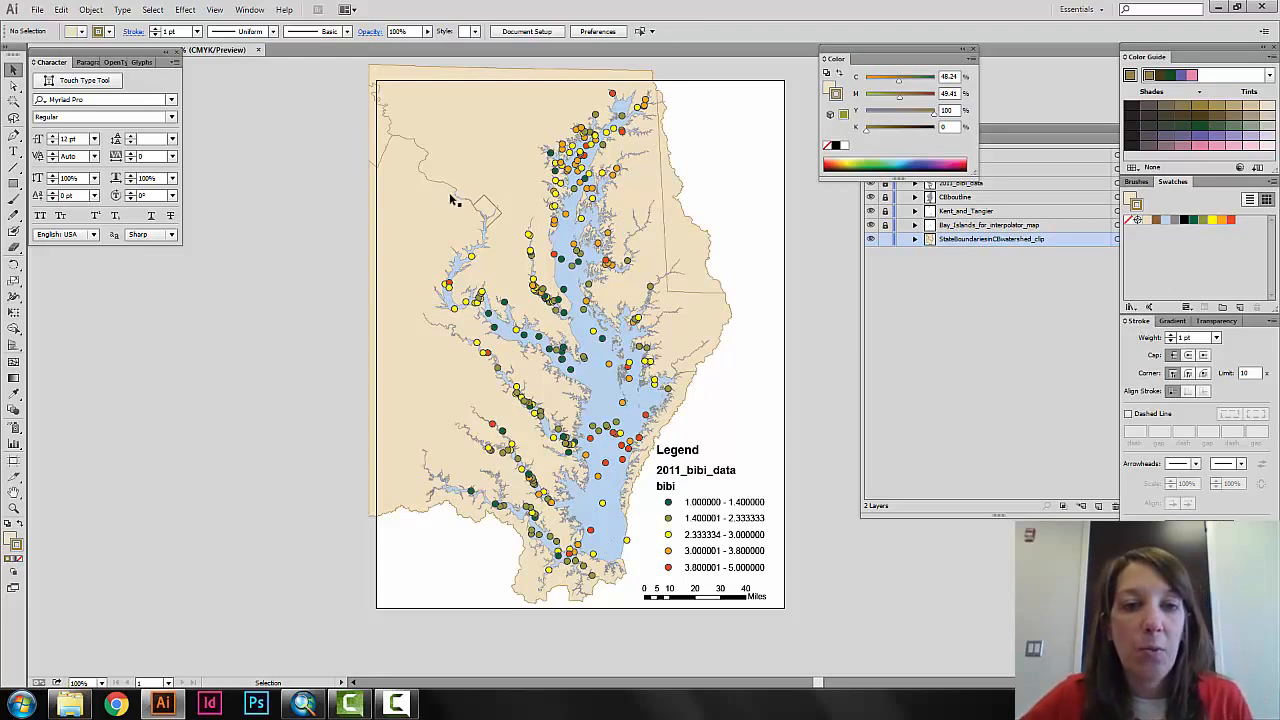
Set the stroke weight of the state shapes group to 1 pt.
click(476, 150)
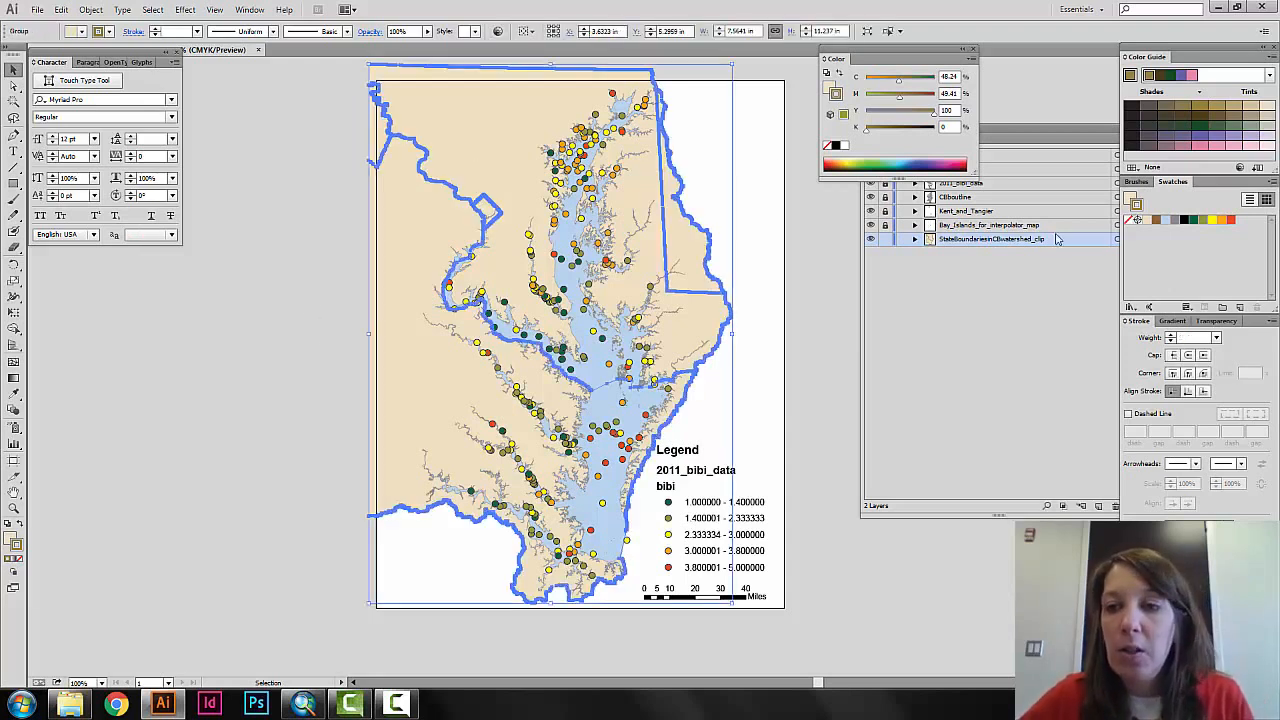
drag(1150, 322, 894, 195)
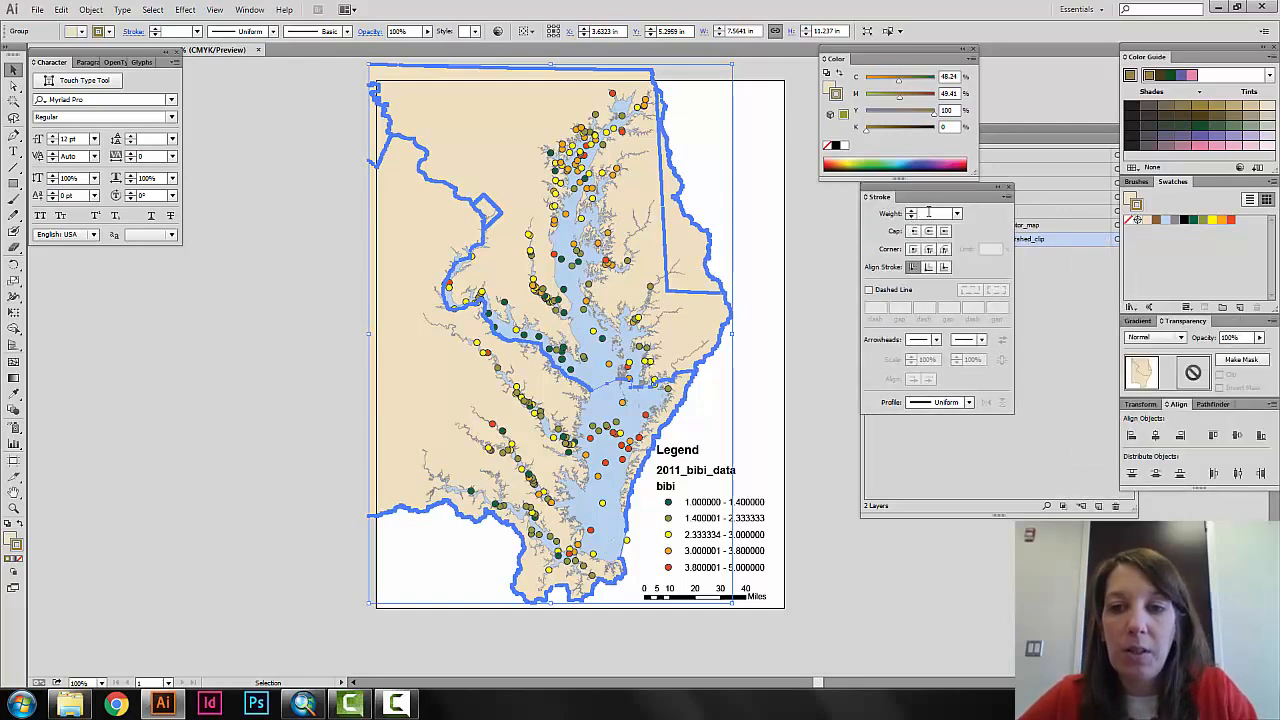
click(928, 212)
text(1)
key(Return)
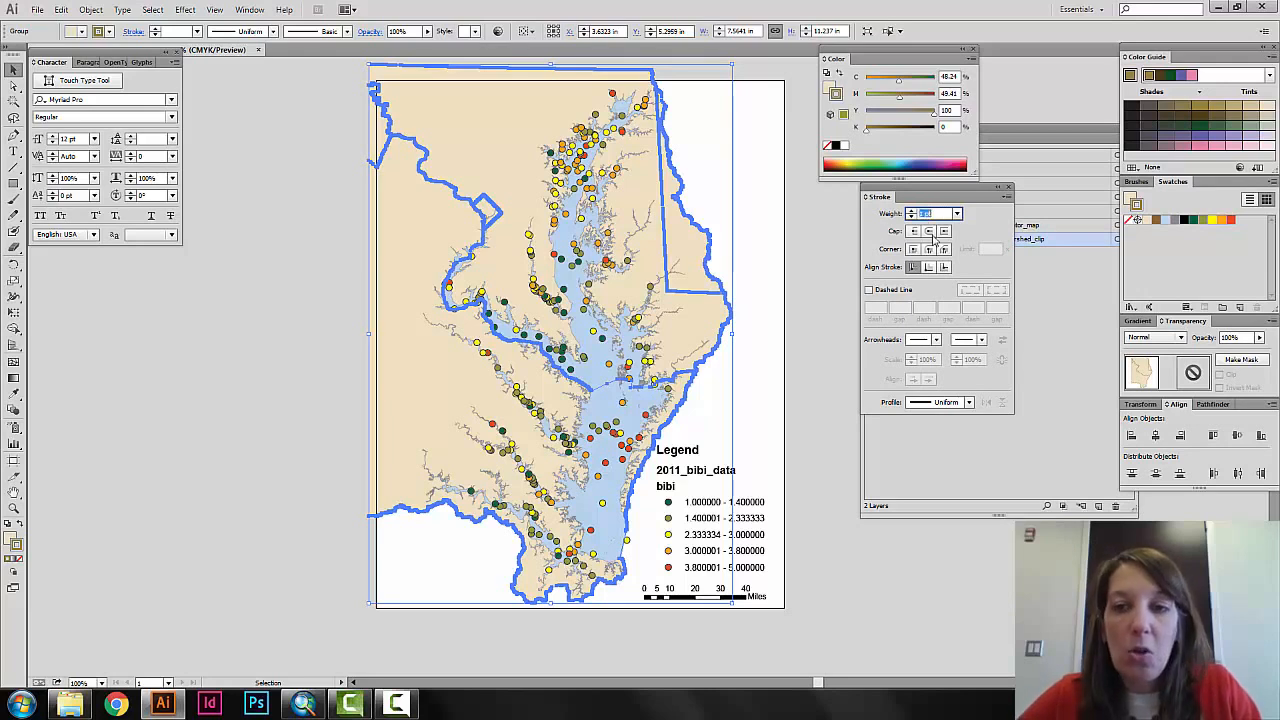
Give the state shapes group's stroke round caps and round corners, with a dashed pattern of 2 pt dashes and 2 pt gaps entered twice.
click(929, 231)
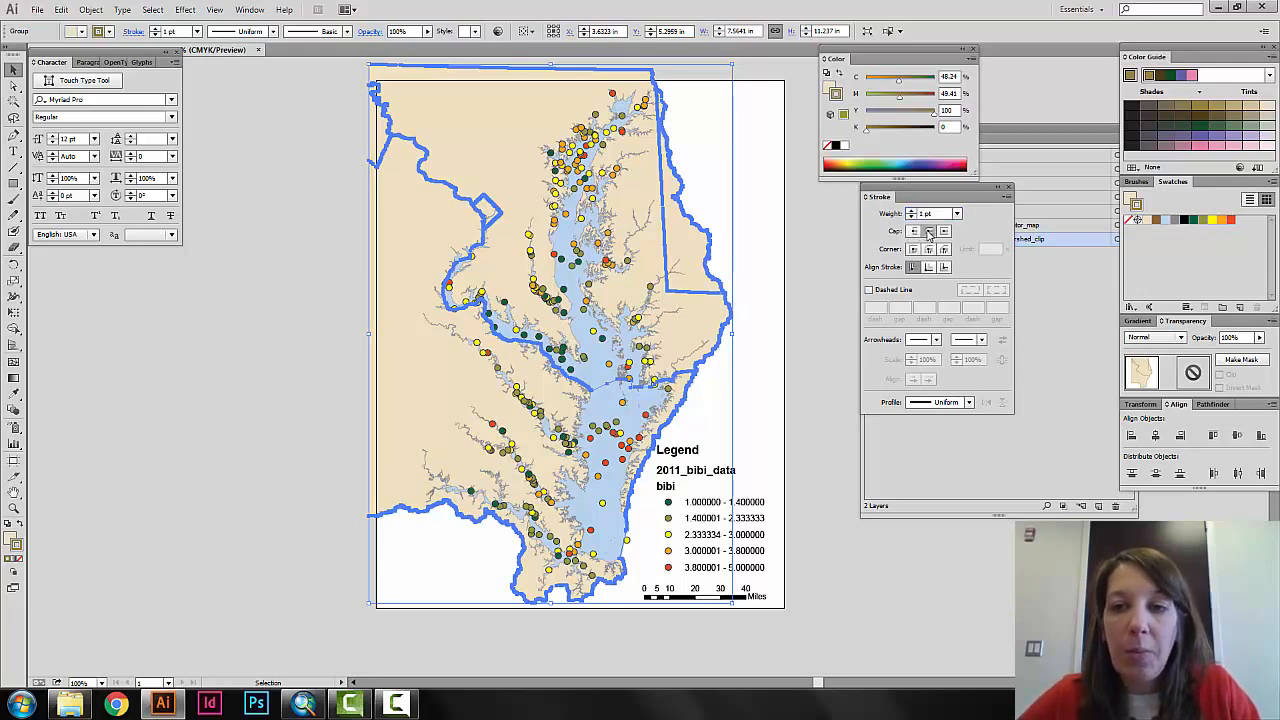
click(929, 249)
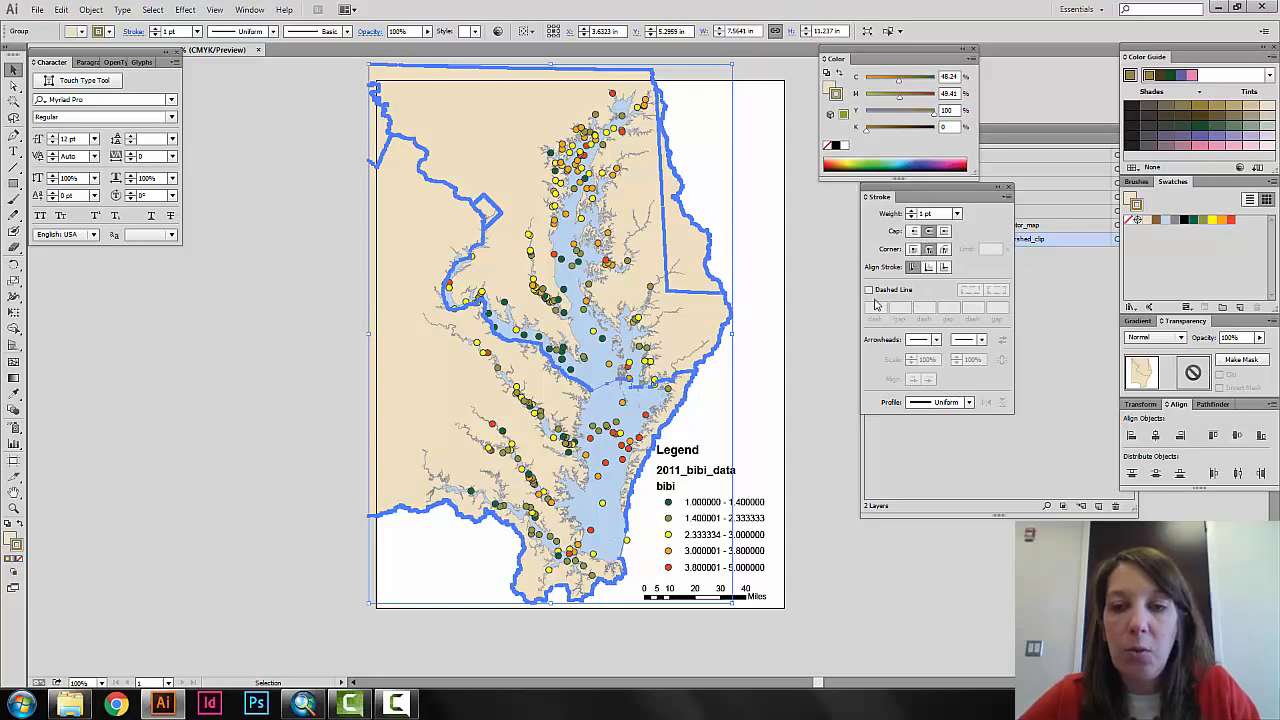
click(869, 290)
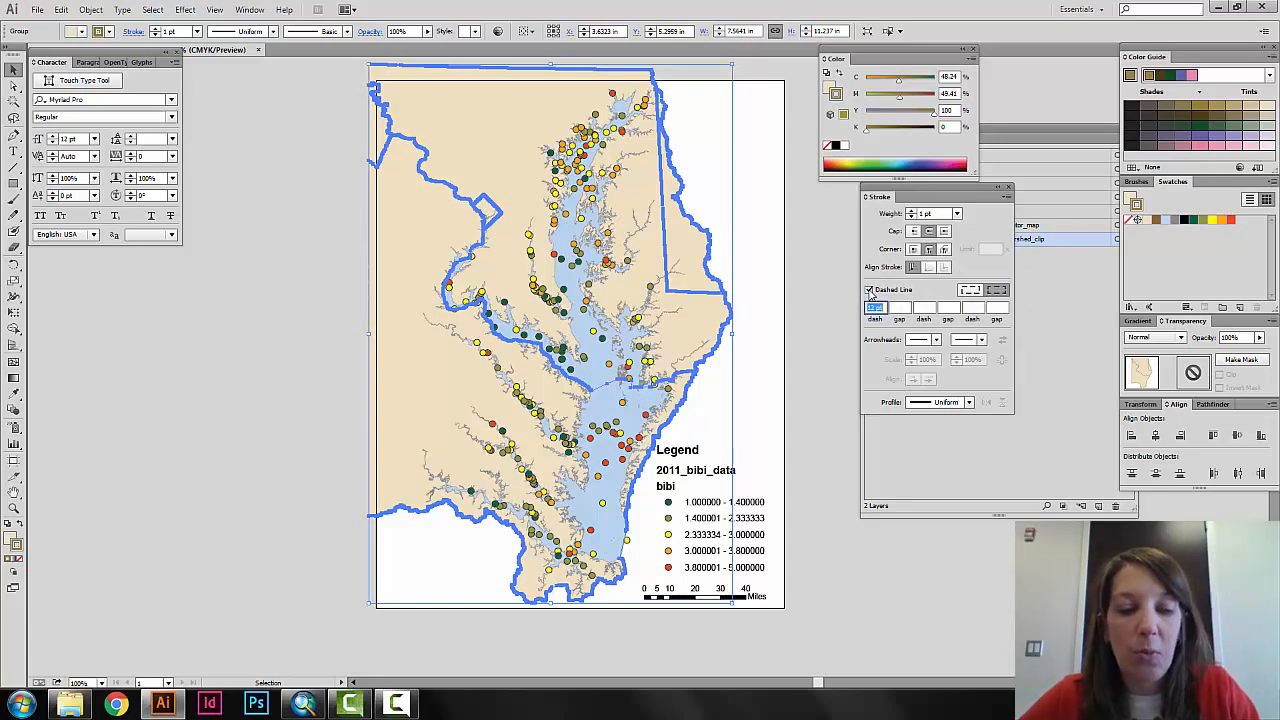
text(2)
key(Tab)
text(2)
key(Tab)
text(2)
key(Tab)
text(2)
key(Tab)
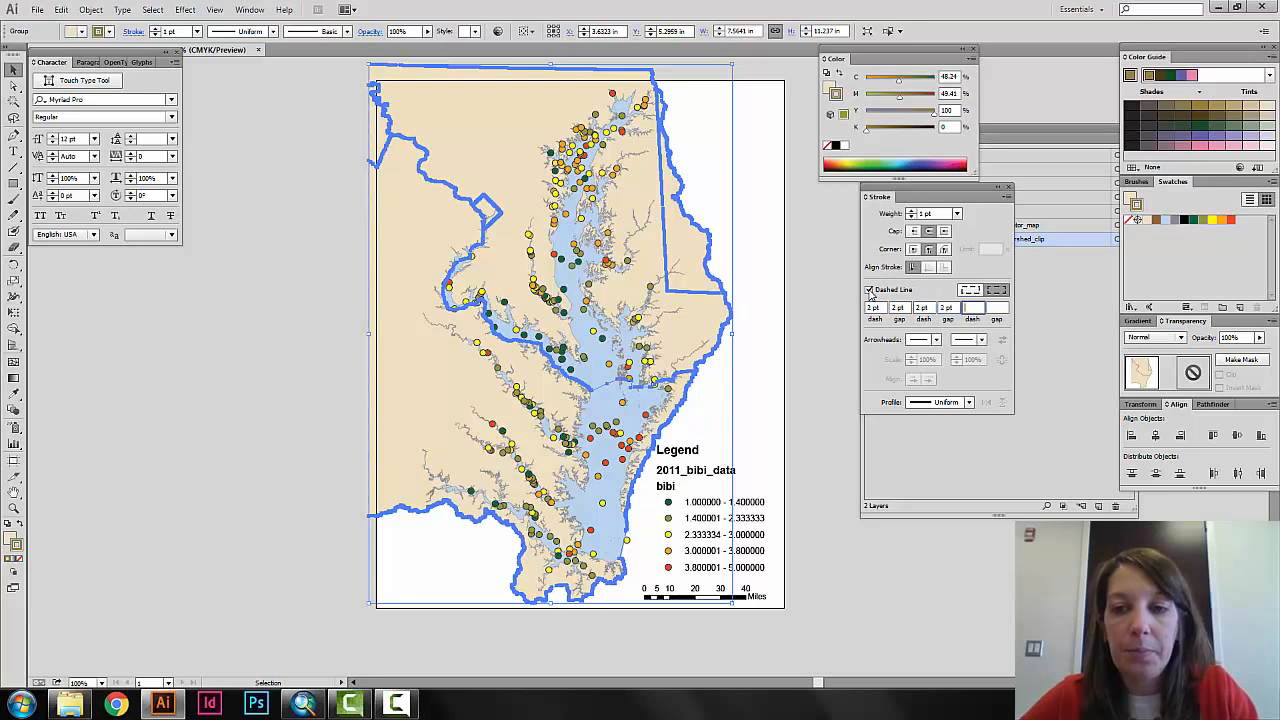
click(852, 394)
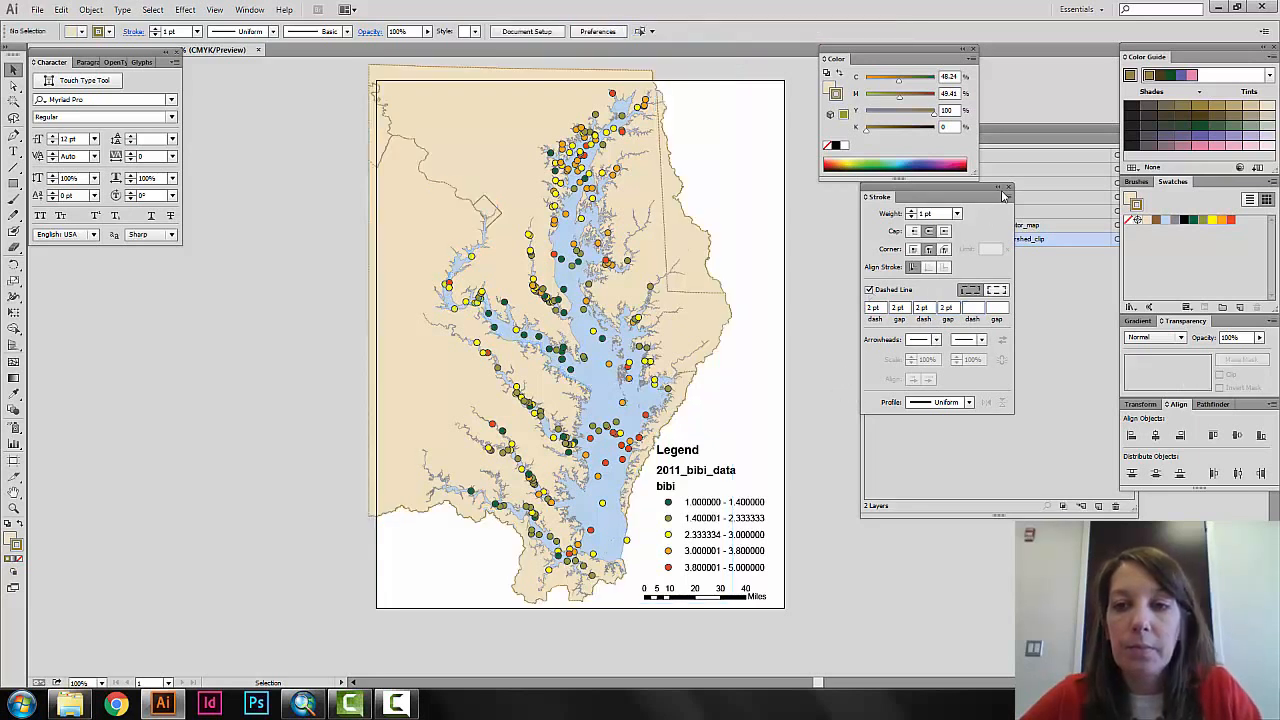
click(1009, 189)
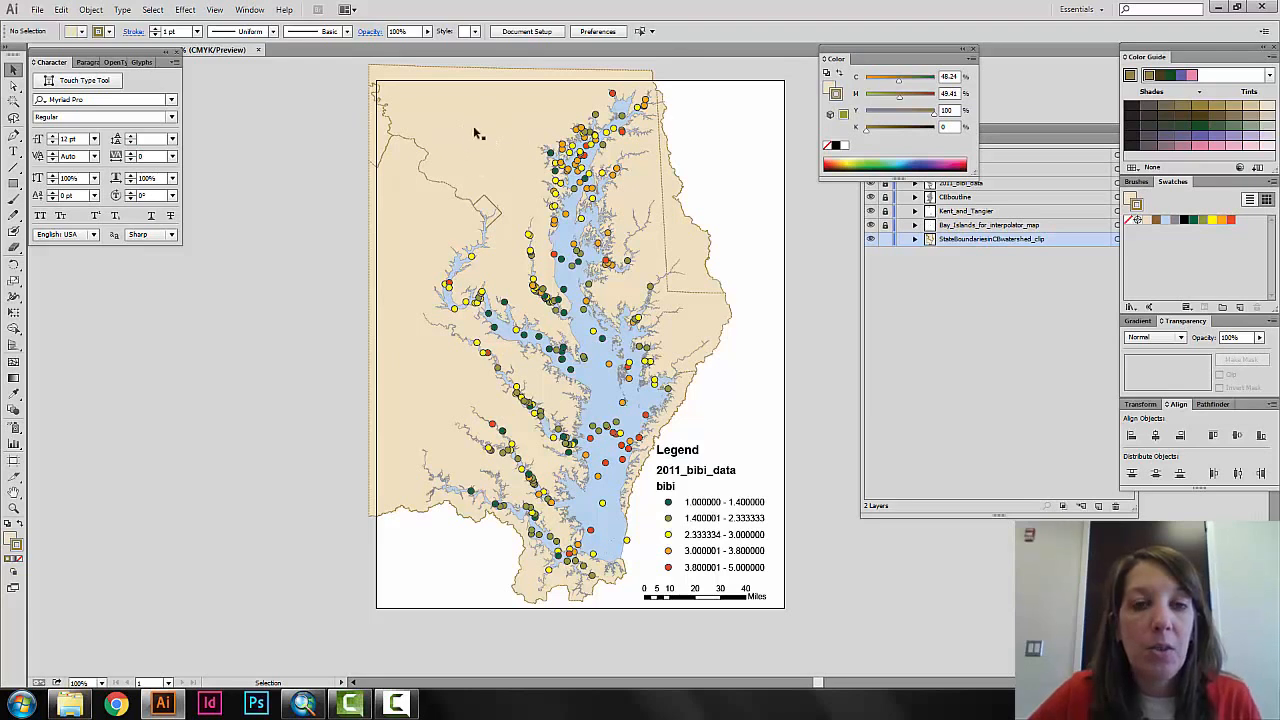
Select every path that shares the stroke color of the small diamond-shaped boundary, and clear the selection.
click(482, 200)
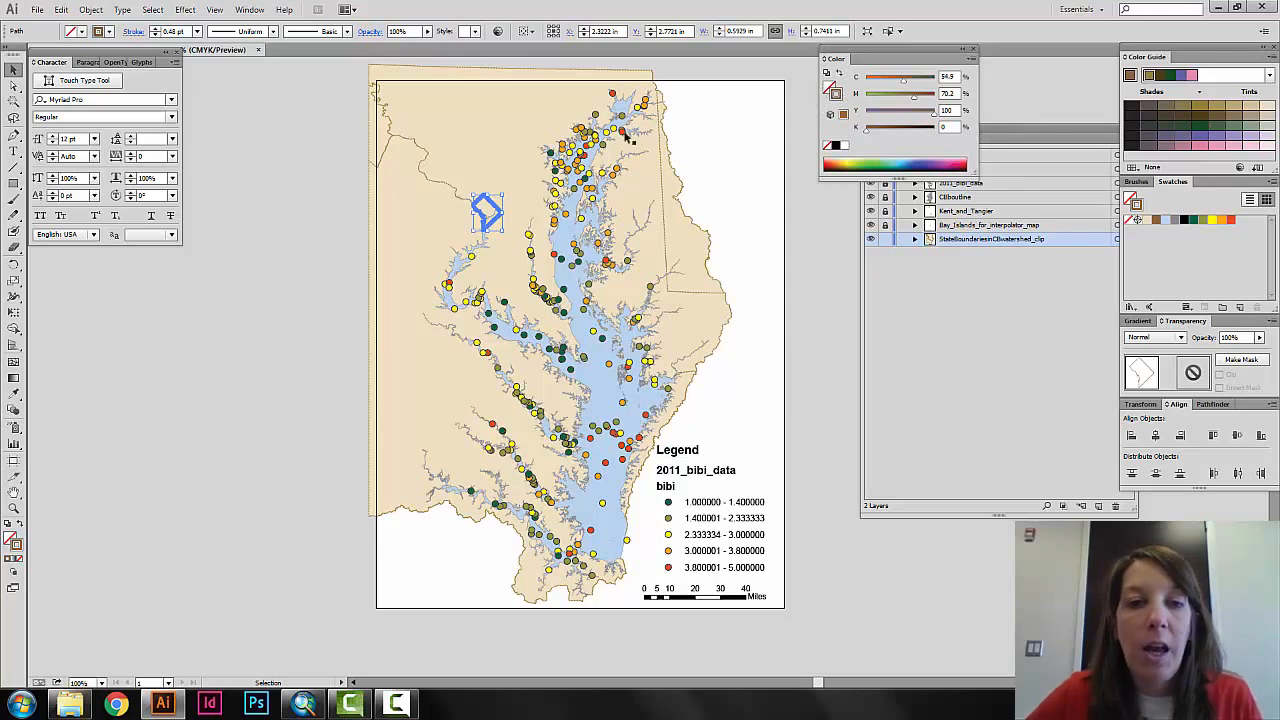
click(153, 10)
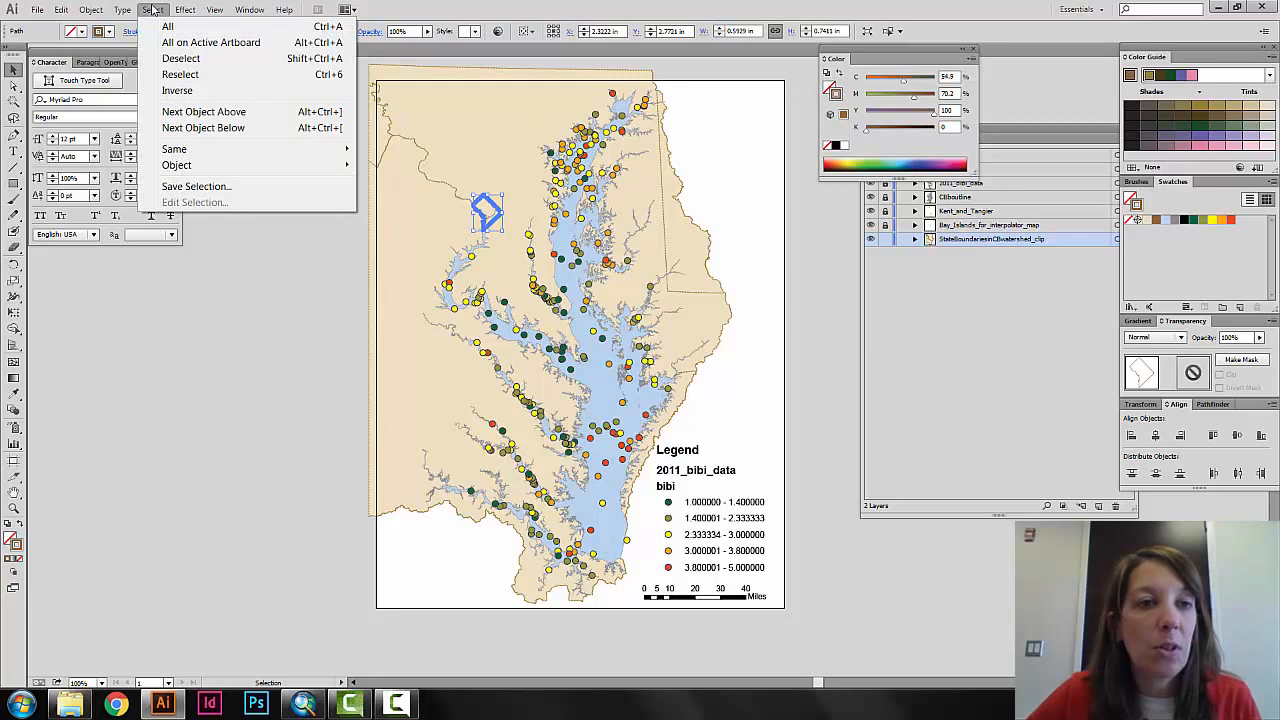
mouse_move(200, 151)
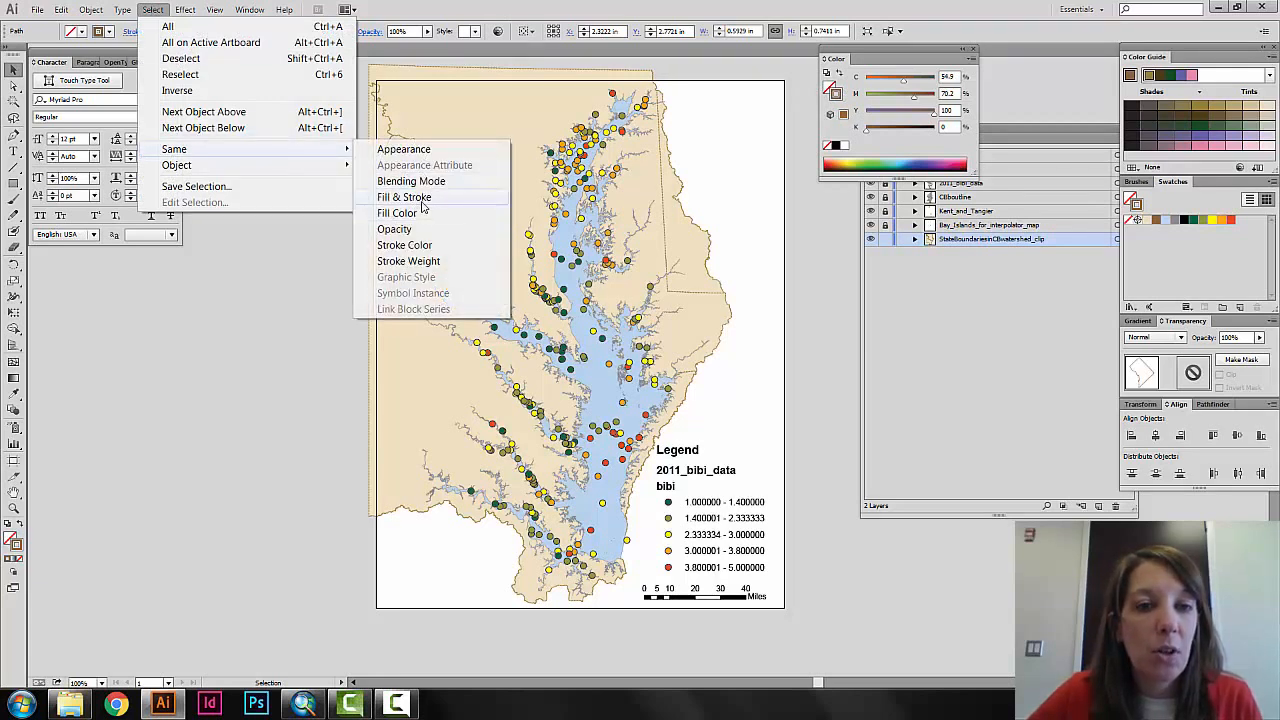
click(419, 245)
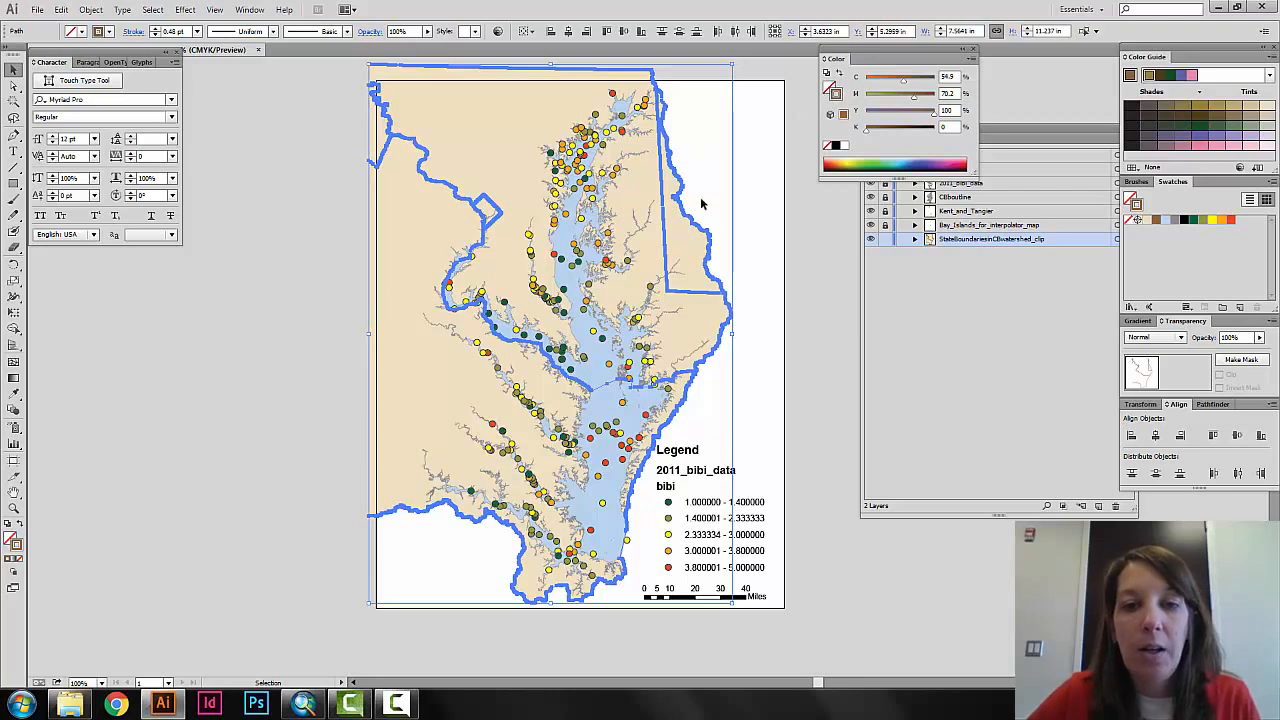
click(753, 305)
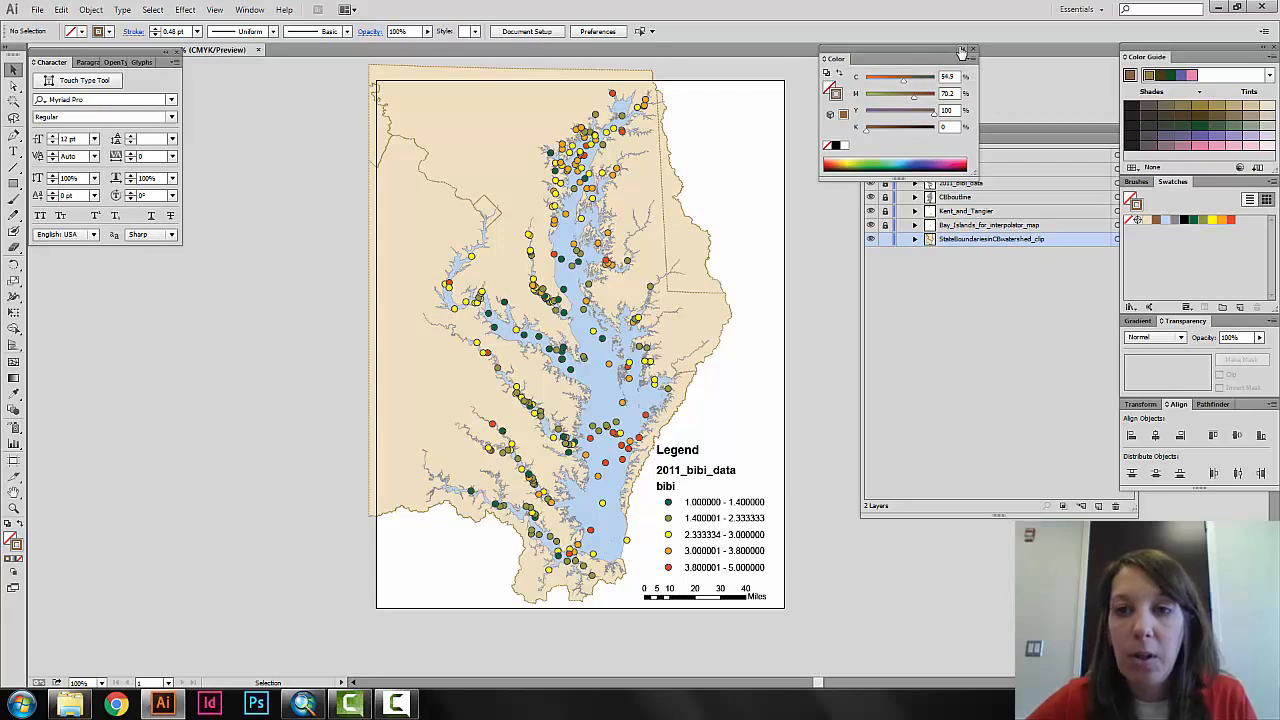
Lock the StateBoundariesinCBwatershed_clip layer and unlock Bay_Islands_for_interpolator_map to check that its islands select as one group.
drag(852, 66, 1150, 66)
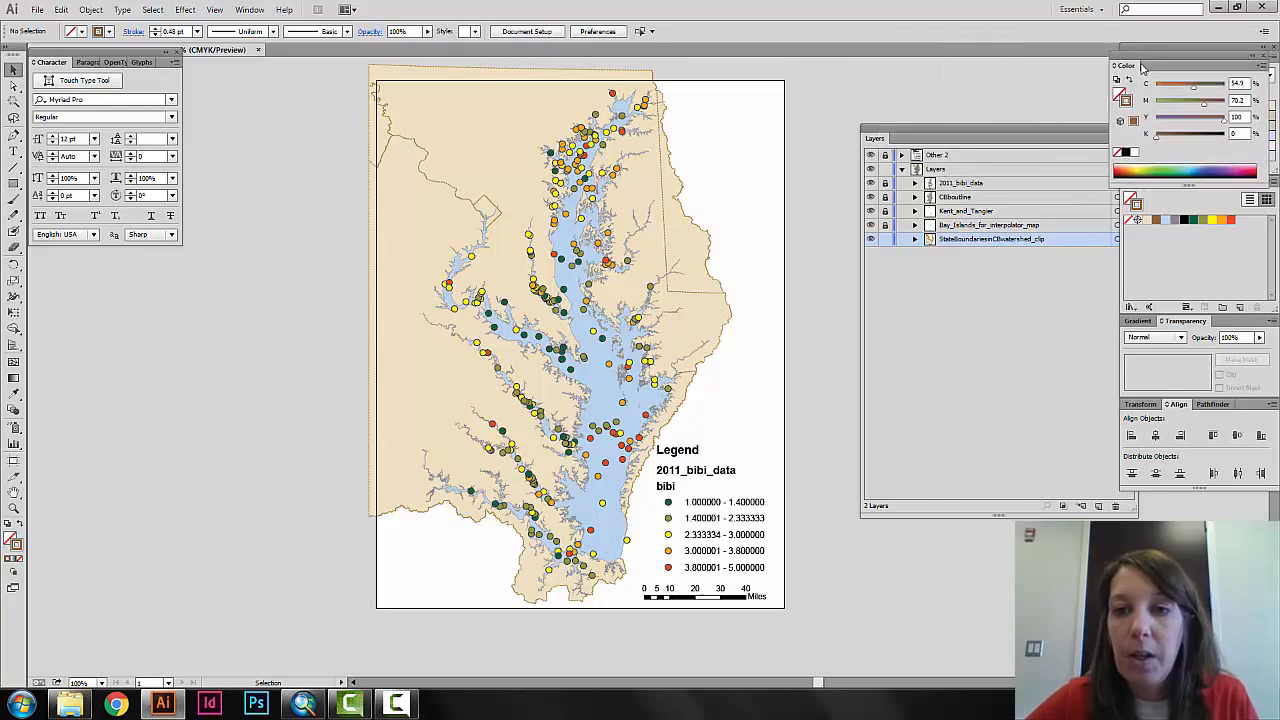
click(886, 242)
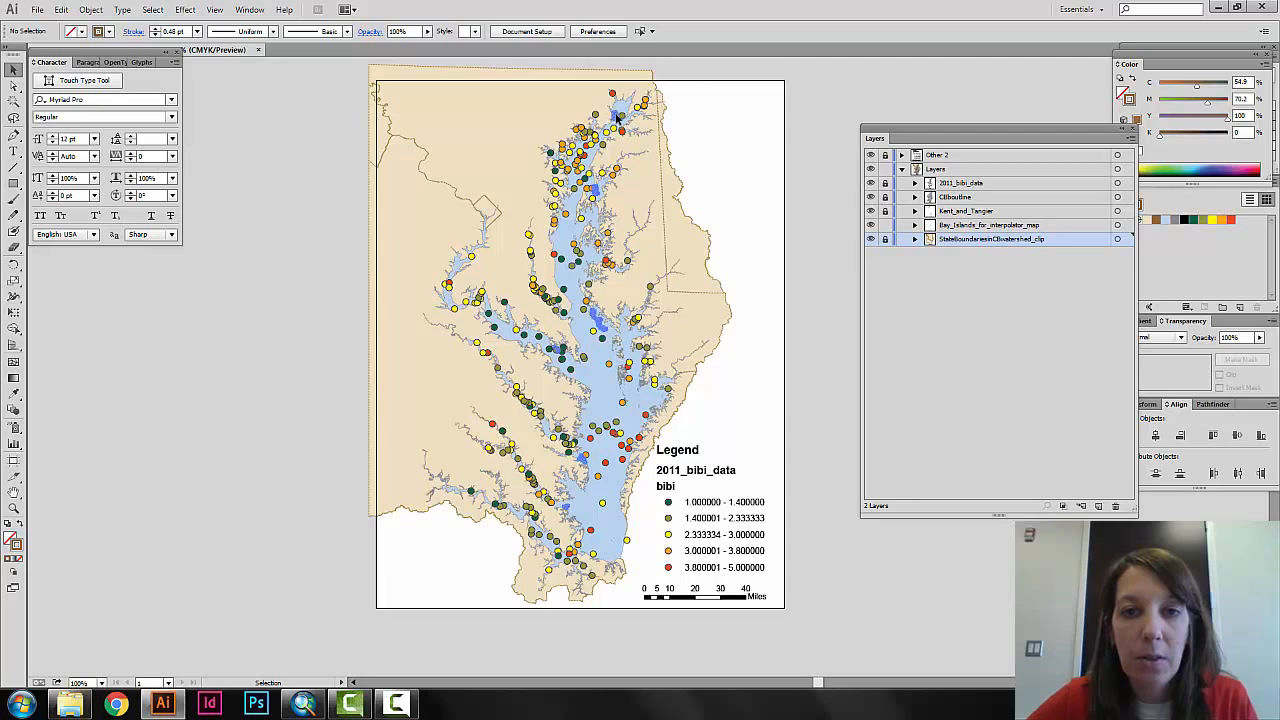
click(612, 119)
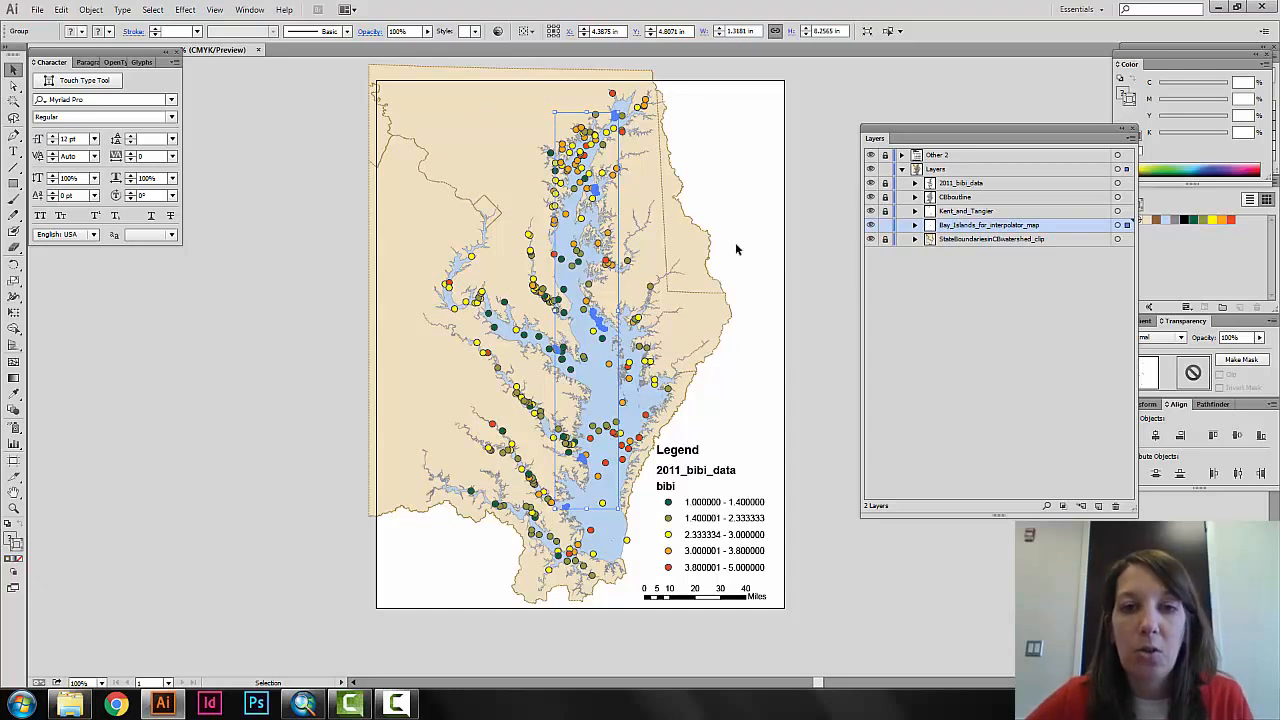
click(805, 240)
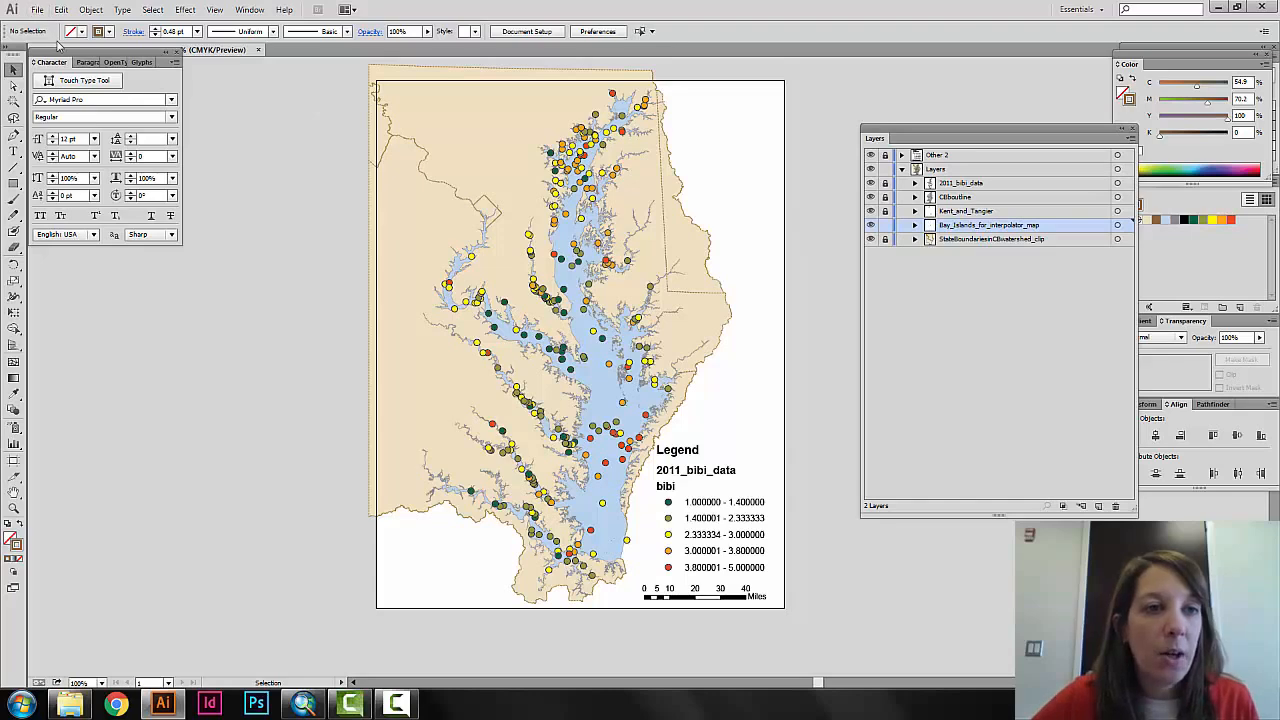
Save the map under the new file name ChespeakeBay_BIBIv2.ai in the ChesapeakeBayFilesMappingCourse folder, with the default Illustrator options.
drag(61, 51, 59, 91)
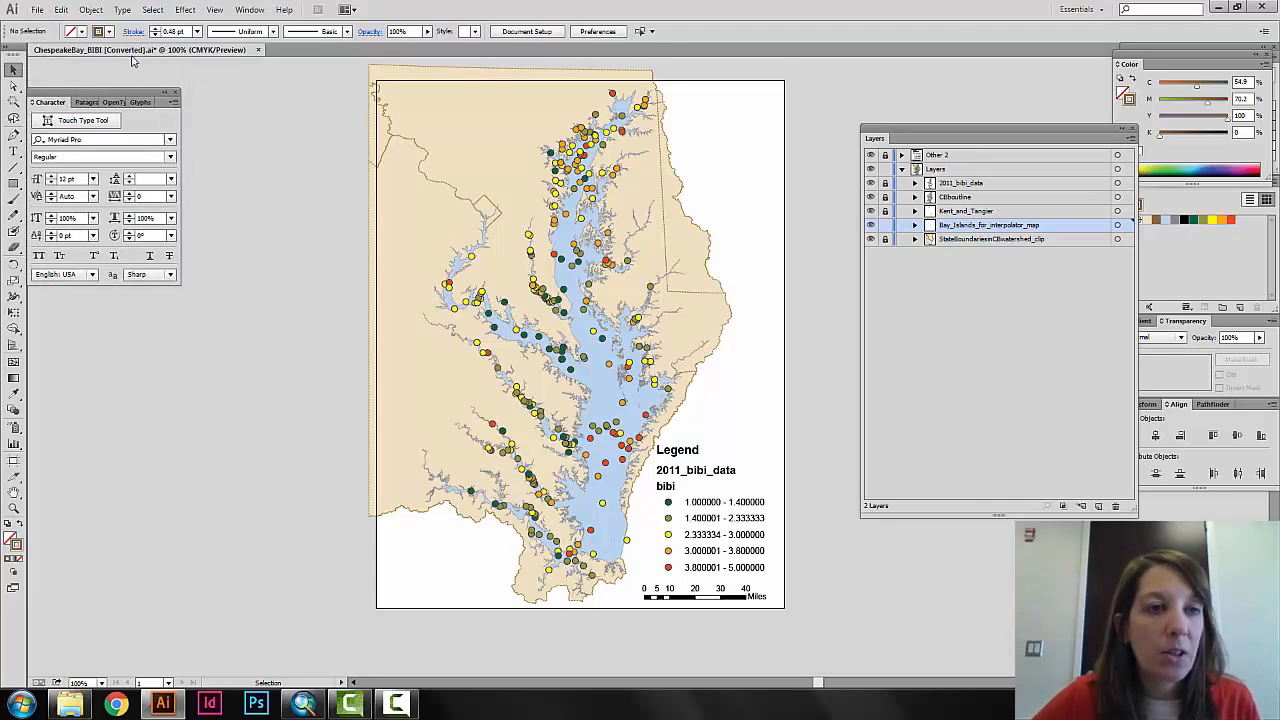
click(36, 9)
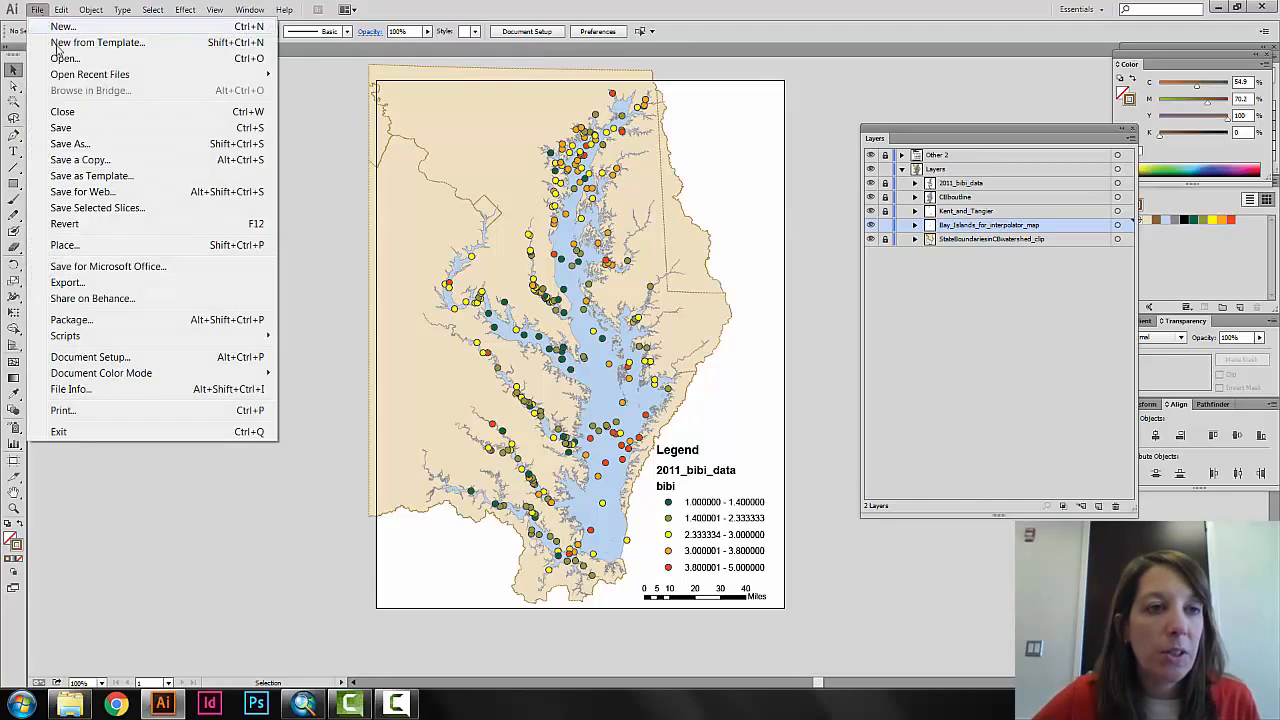
click(83, 143)
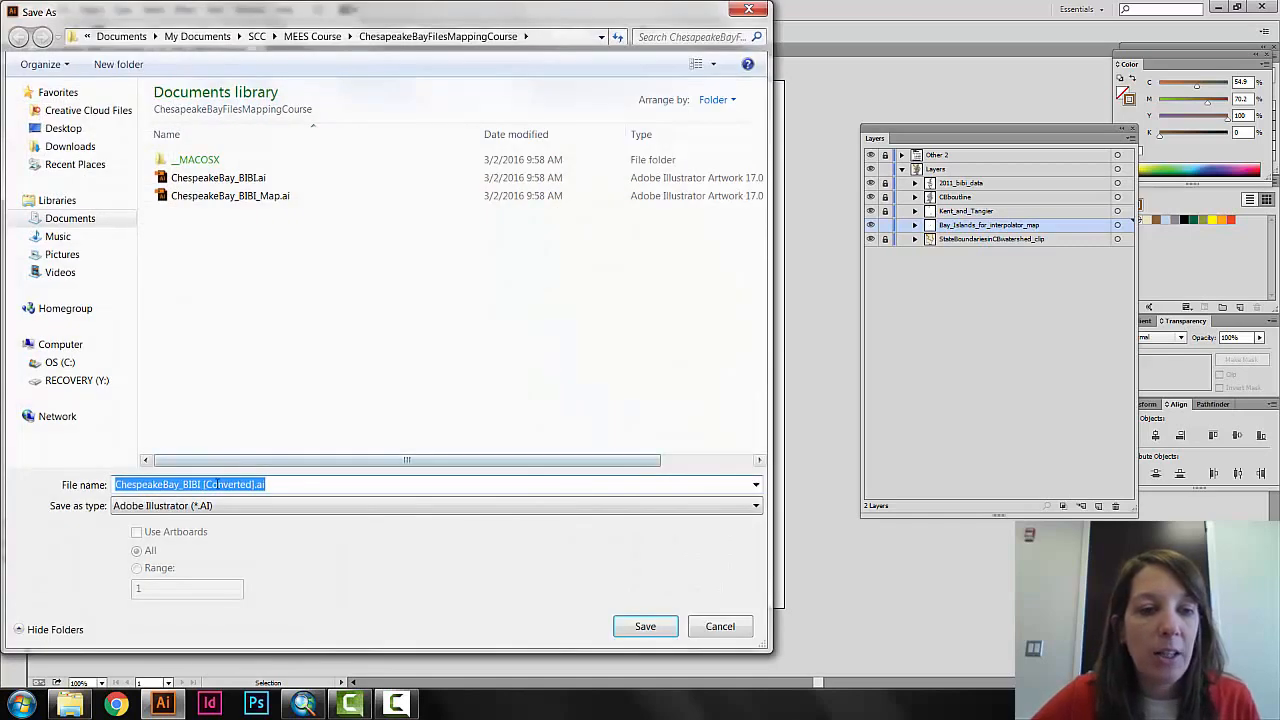
click(204, 484)
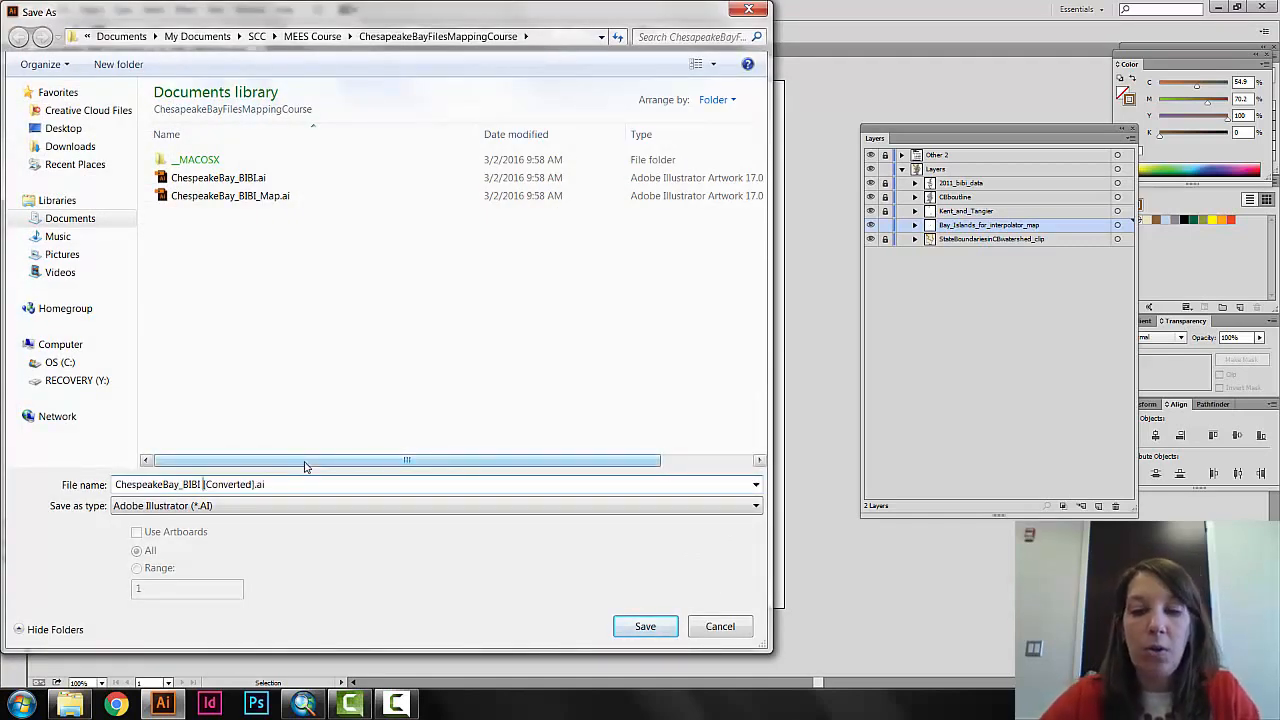
key(Delete)
key(Delete)
key(Delete)
key(Delete)
key(Delete)
key(Delete)
key(Delete)
key(Delete)
key(Delete)
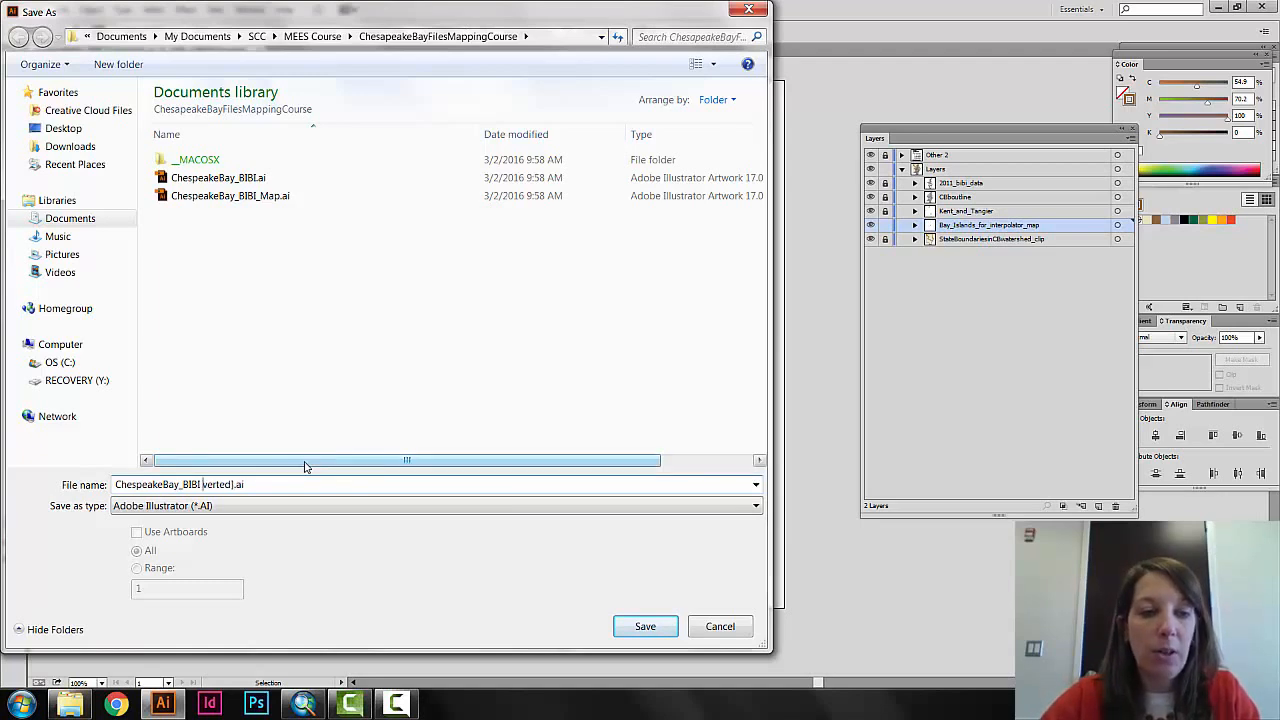
key(Delete)
key(Delete)
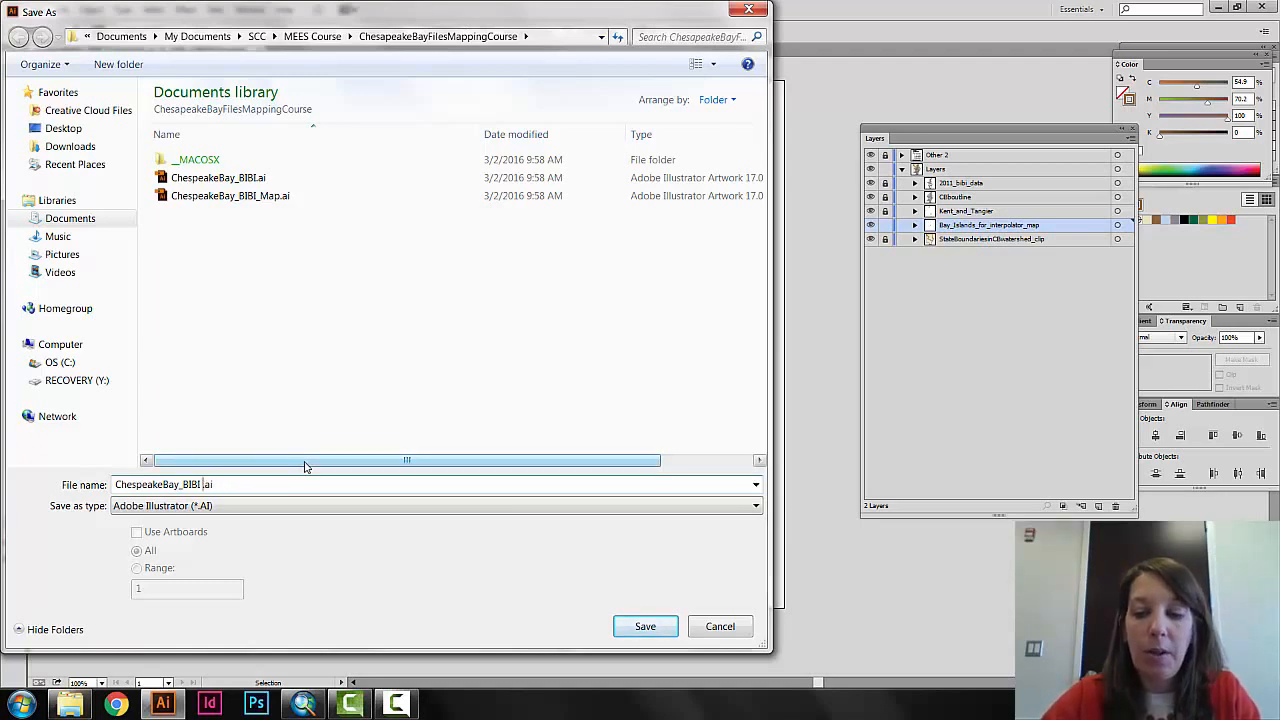
text(_)
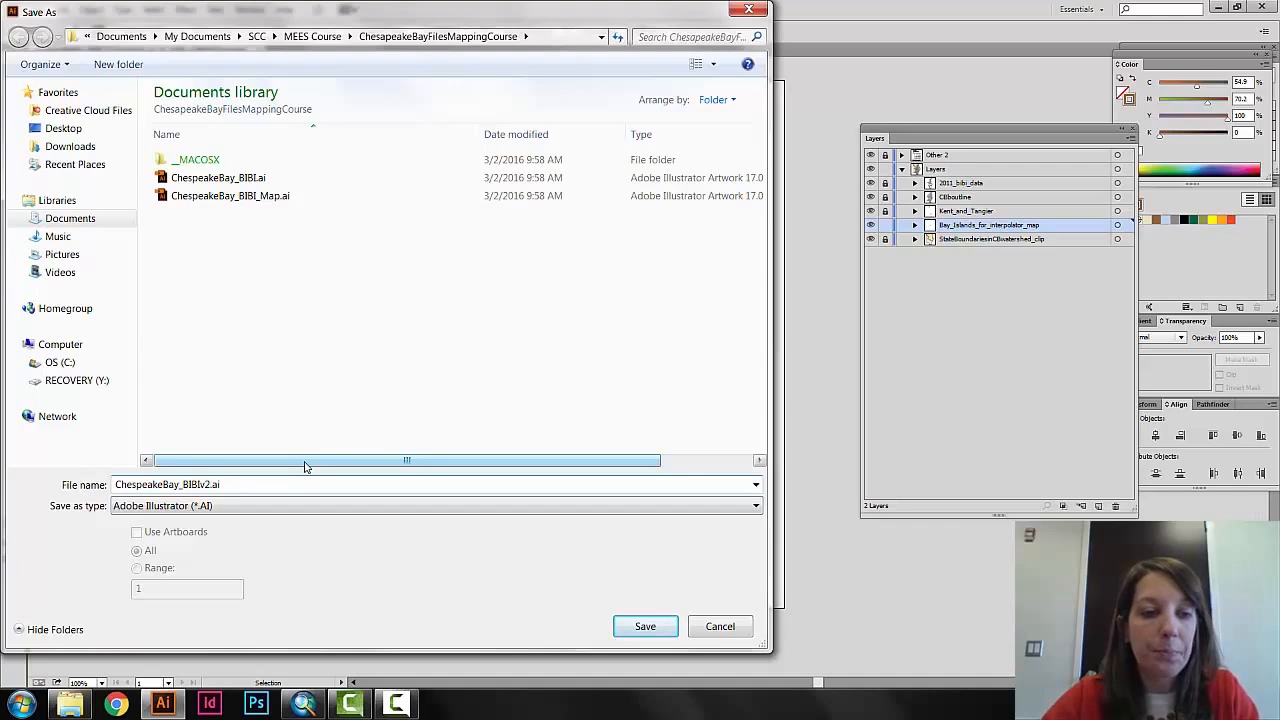
key(Return)
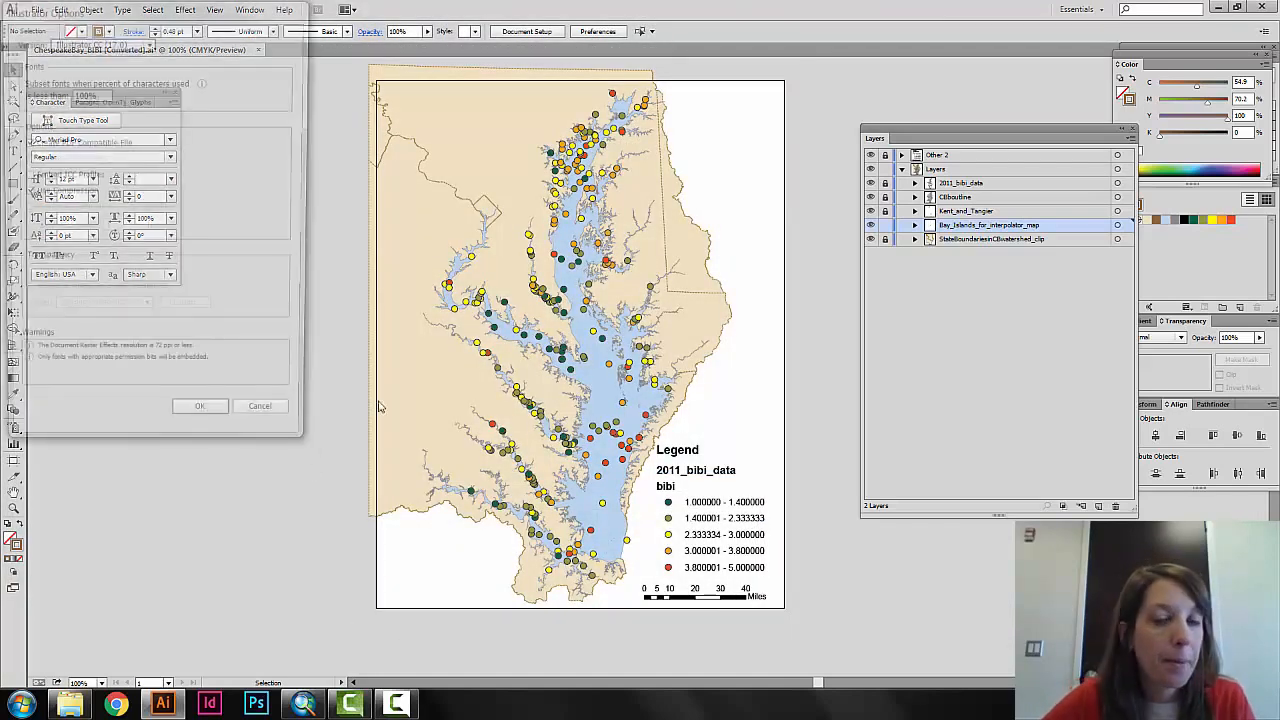
click(203, 425)
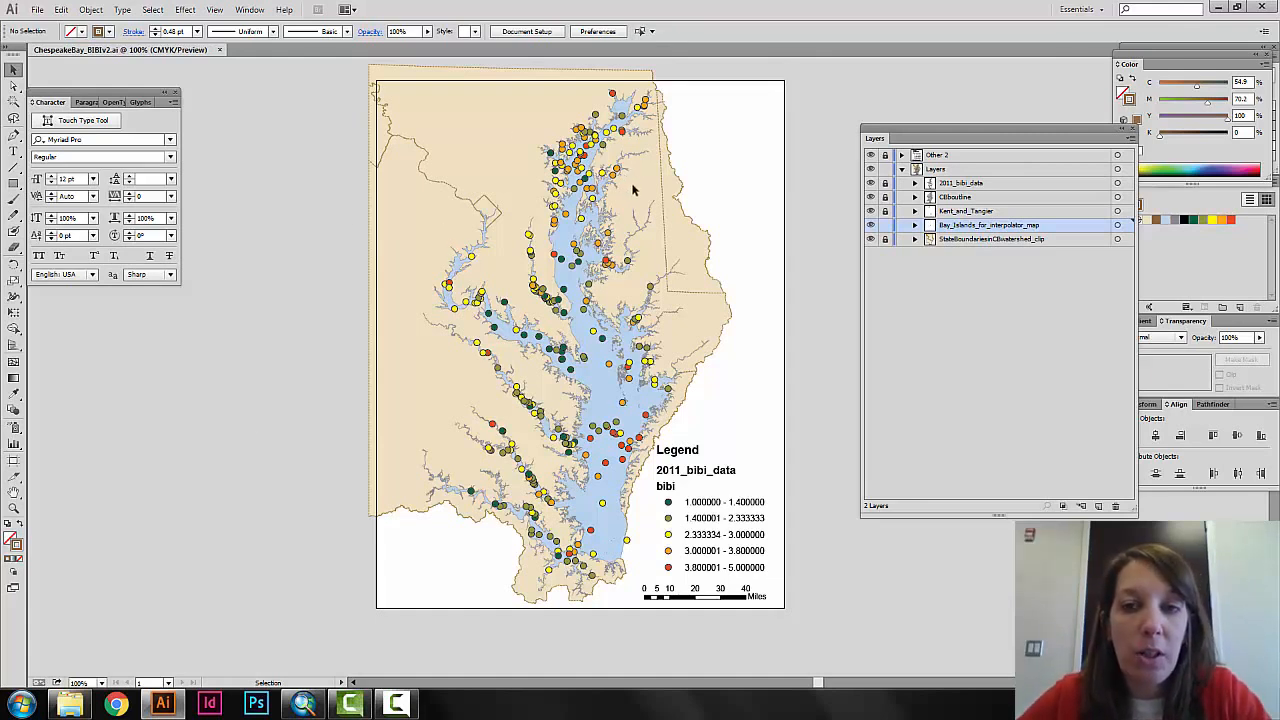
Check the CBoutline group by selecting it with its layer unlocked, and leave only the 2011_bibi_data layer unlocked.
click(885, 198)
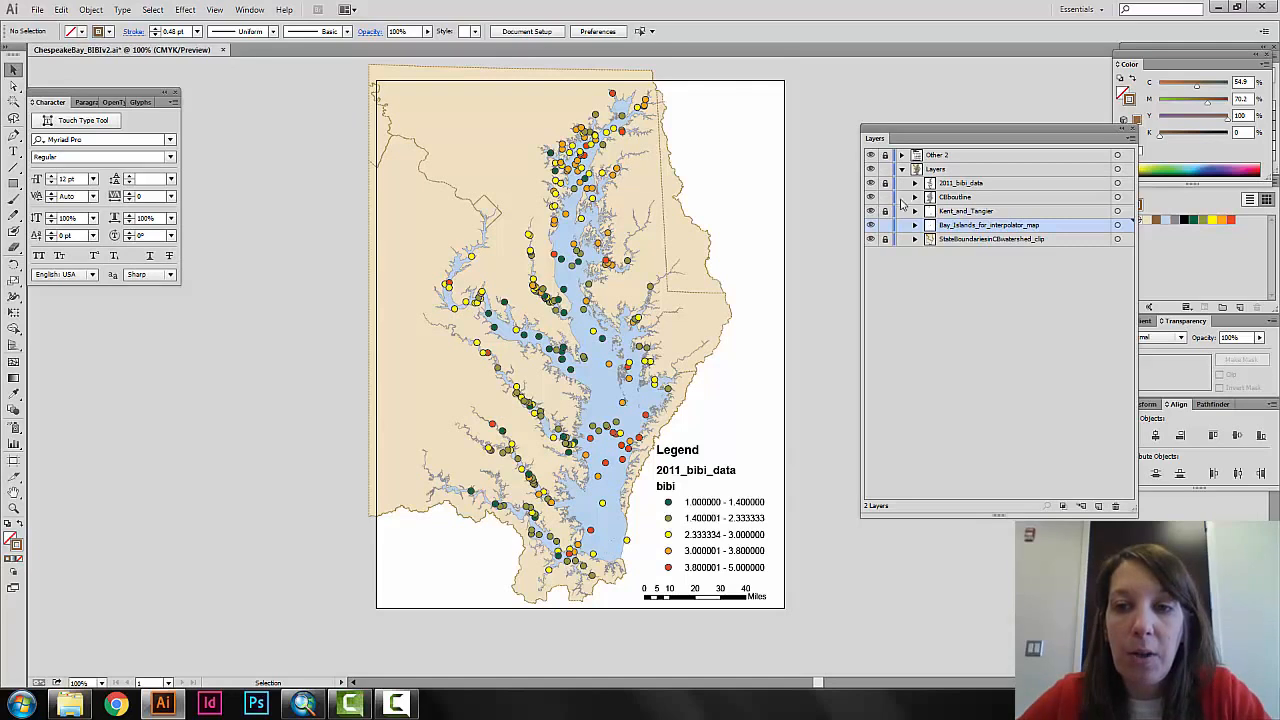
click(885, 211)
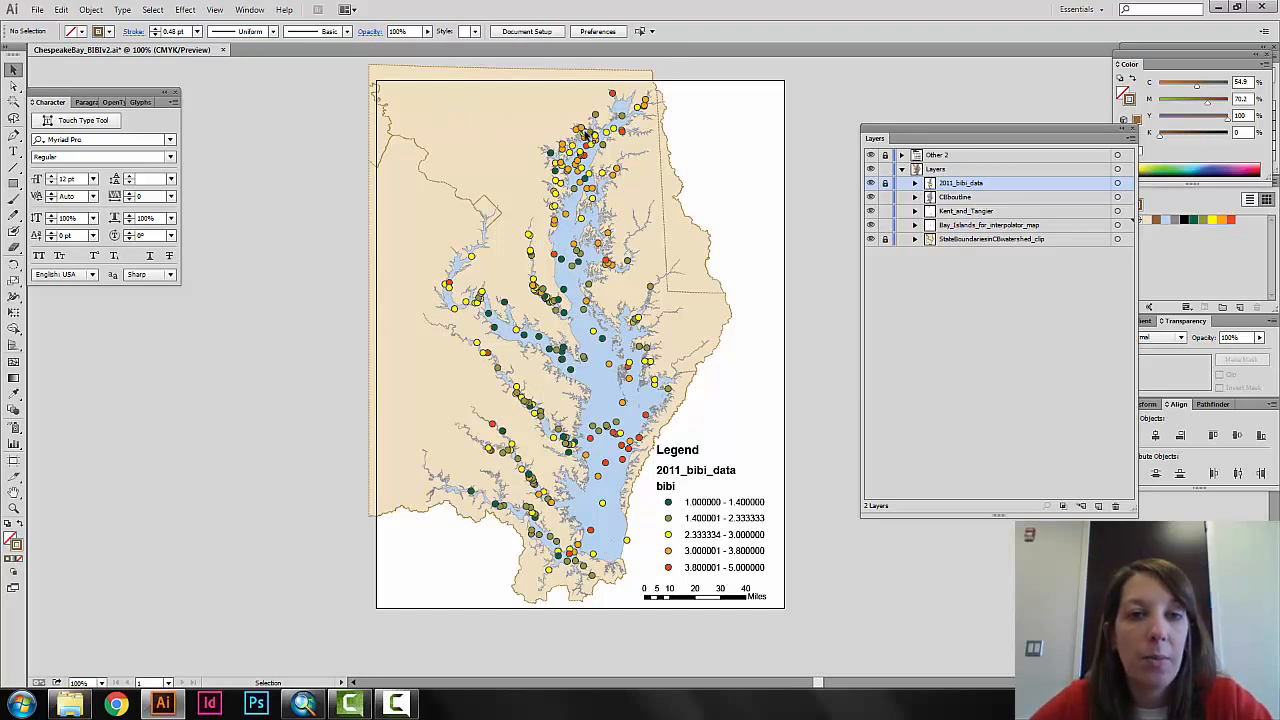
click(586, 135)
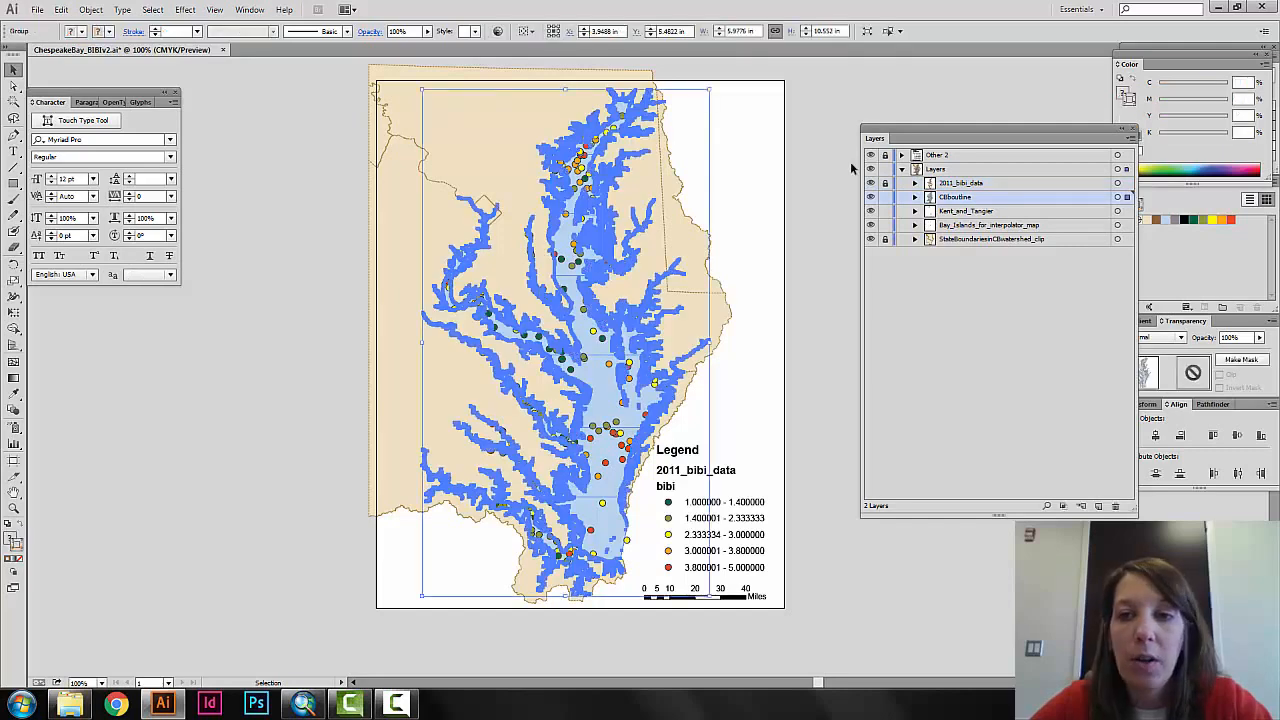
drag(885, 188, 885, 226)
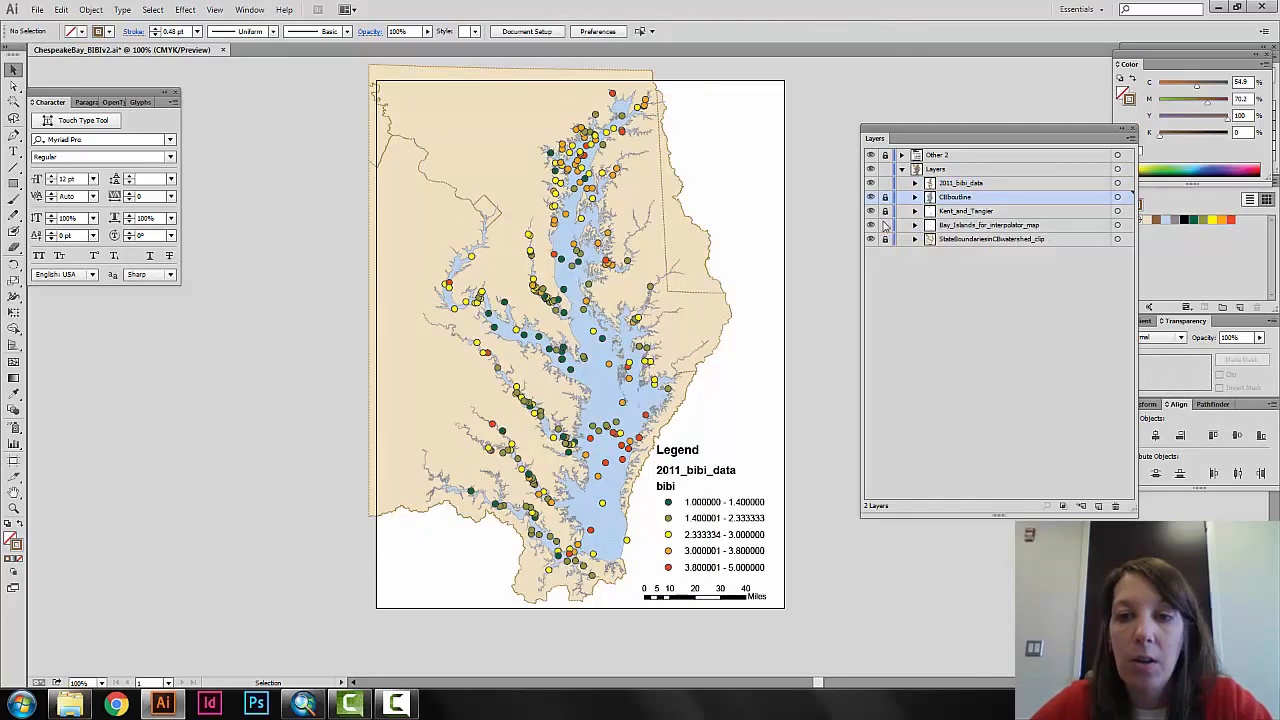
Try scaling the grouped 2011_bibi_data points to 115% horizontally and vertically with Transform Each, using the preview, and clear the selection.
click(566, 215)
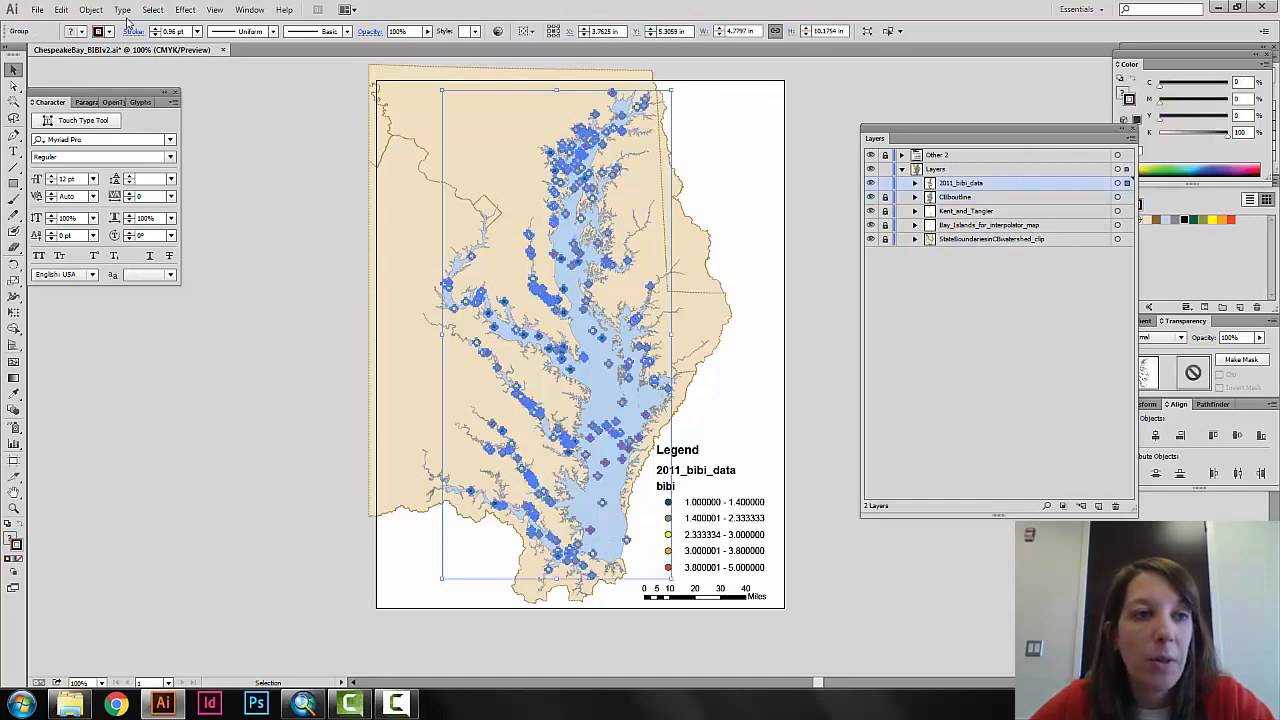
click(103, 12)
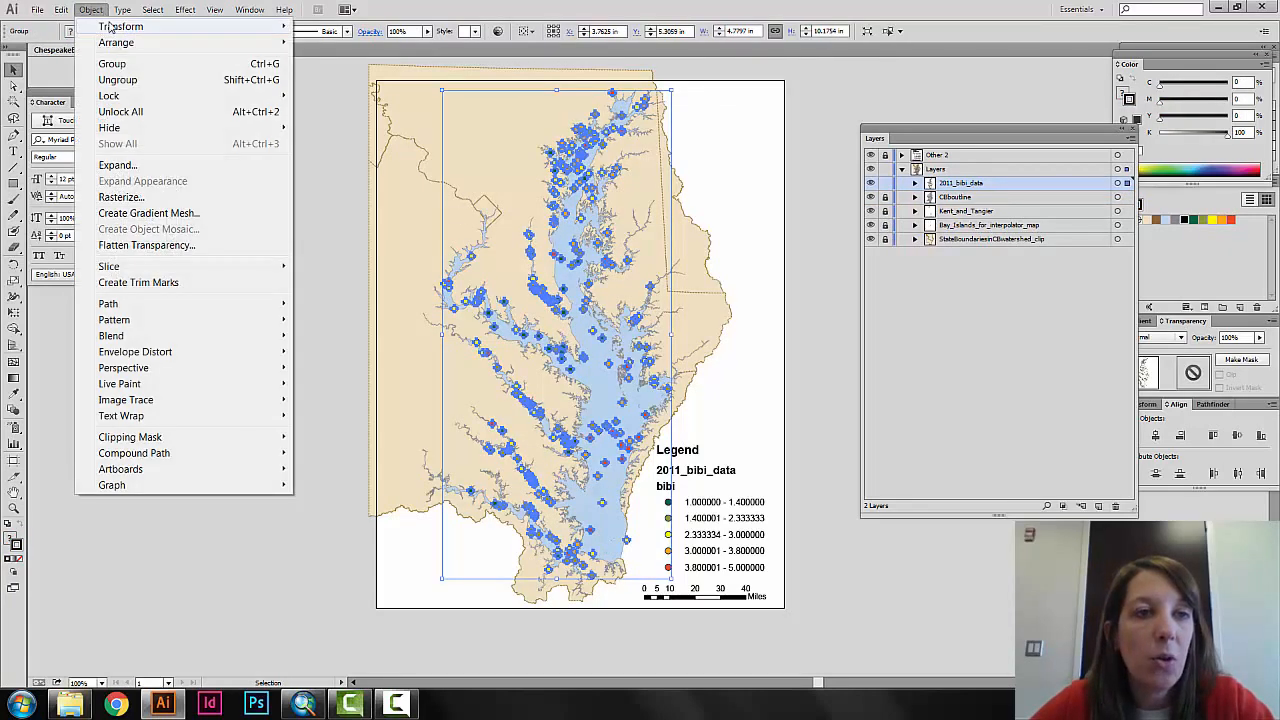
mouse_move(112, 26)
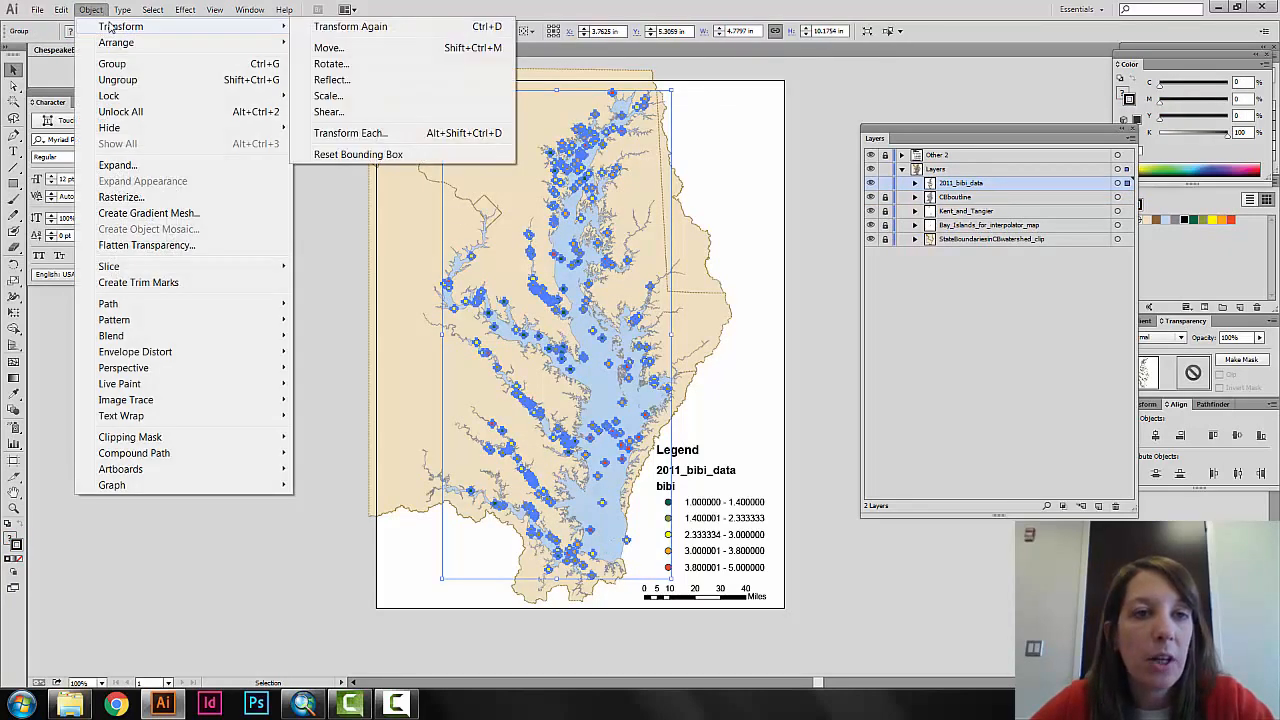
click(355, 133)
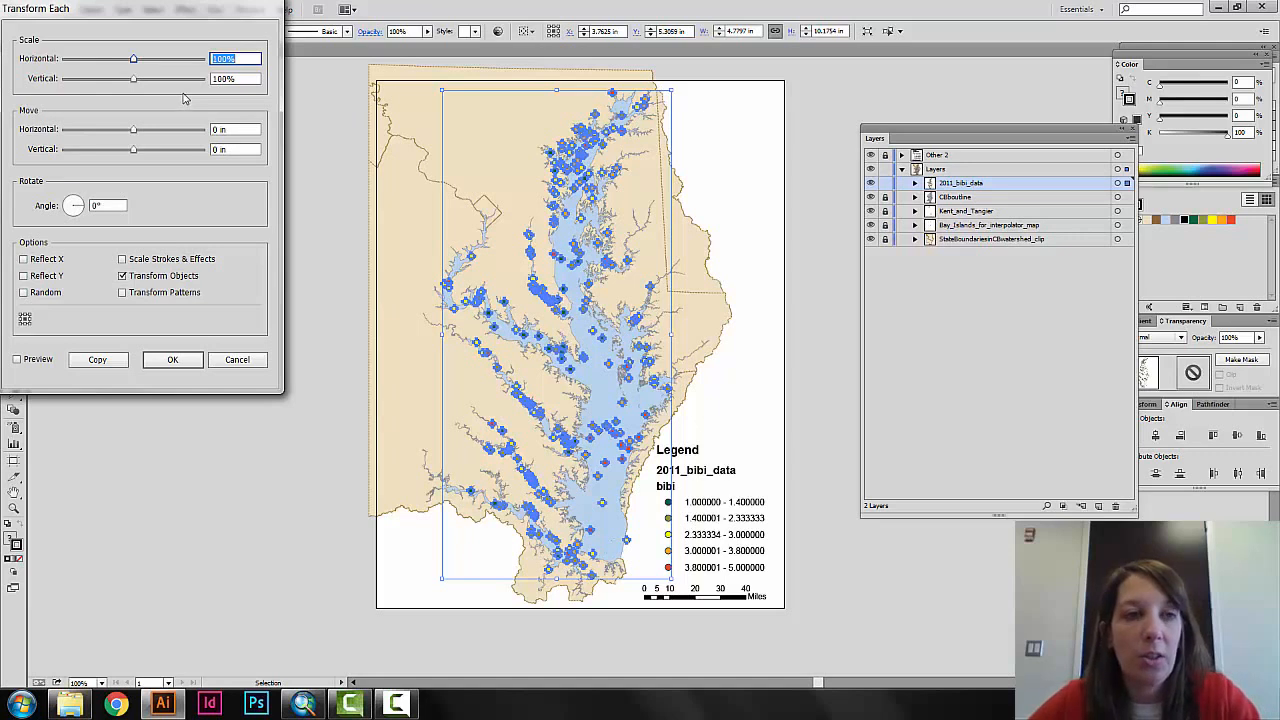
text(115)
key(Tab)
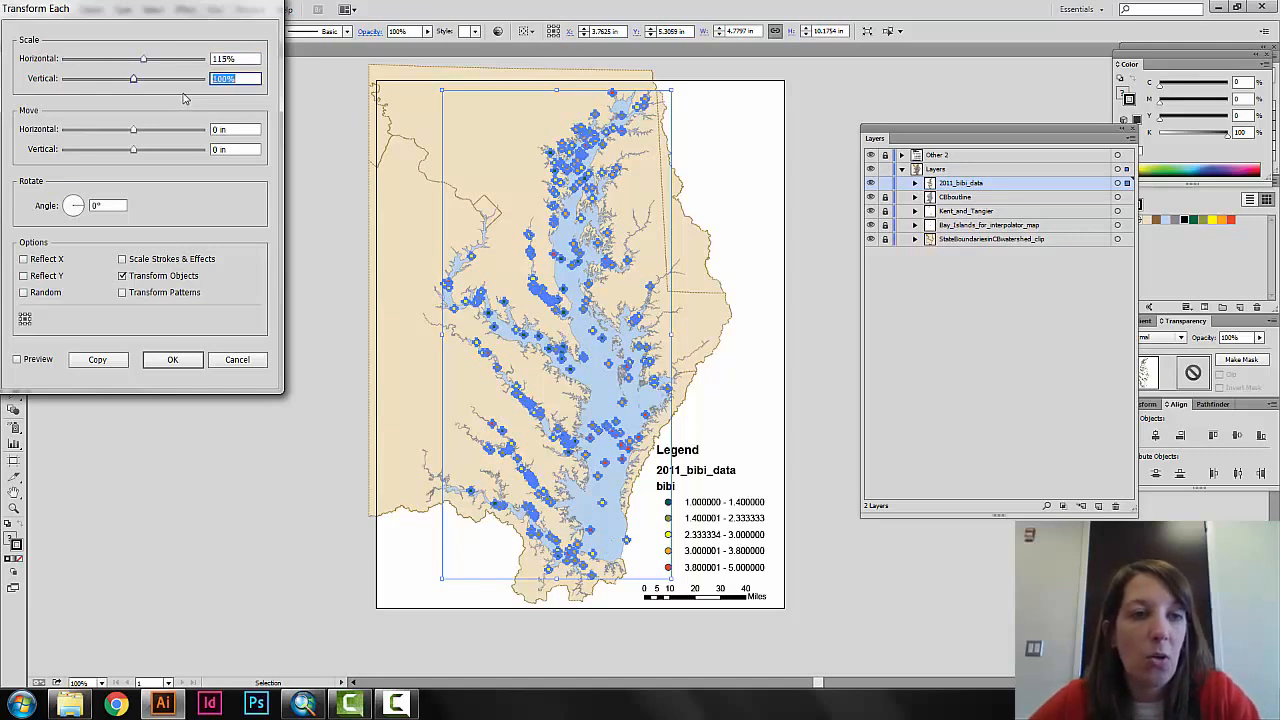
text(115)
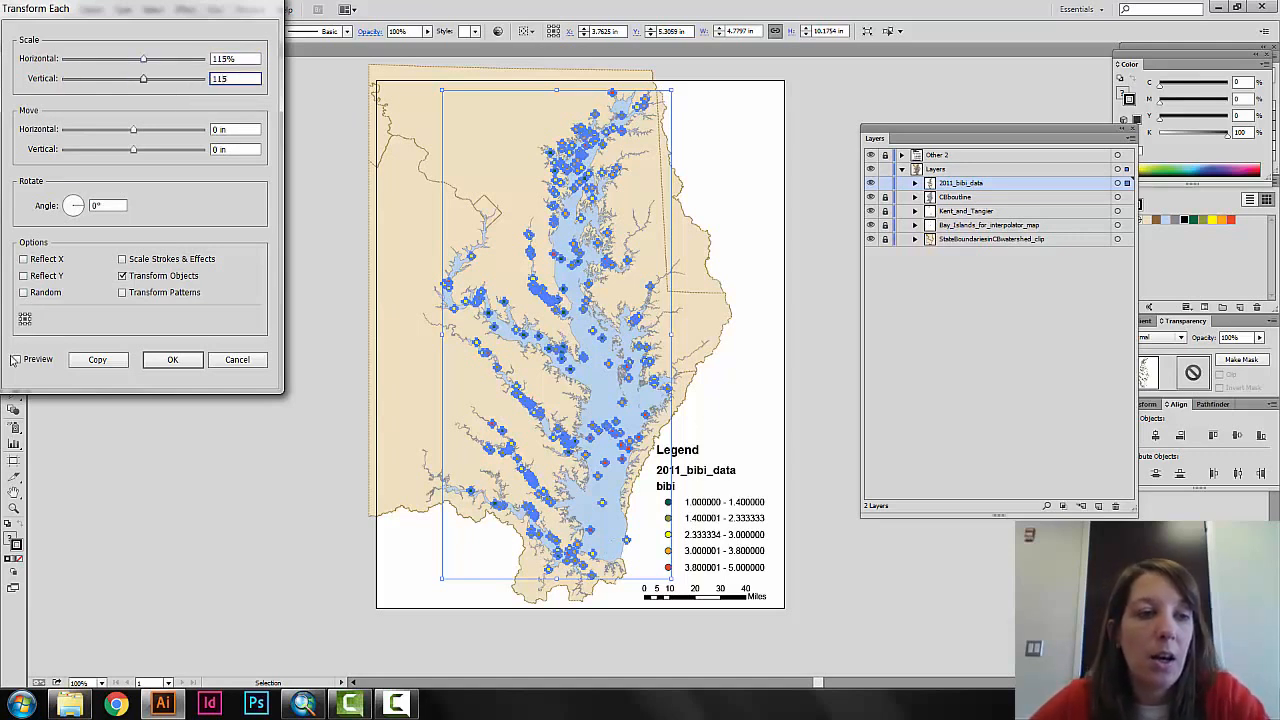
click(28, 362)
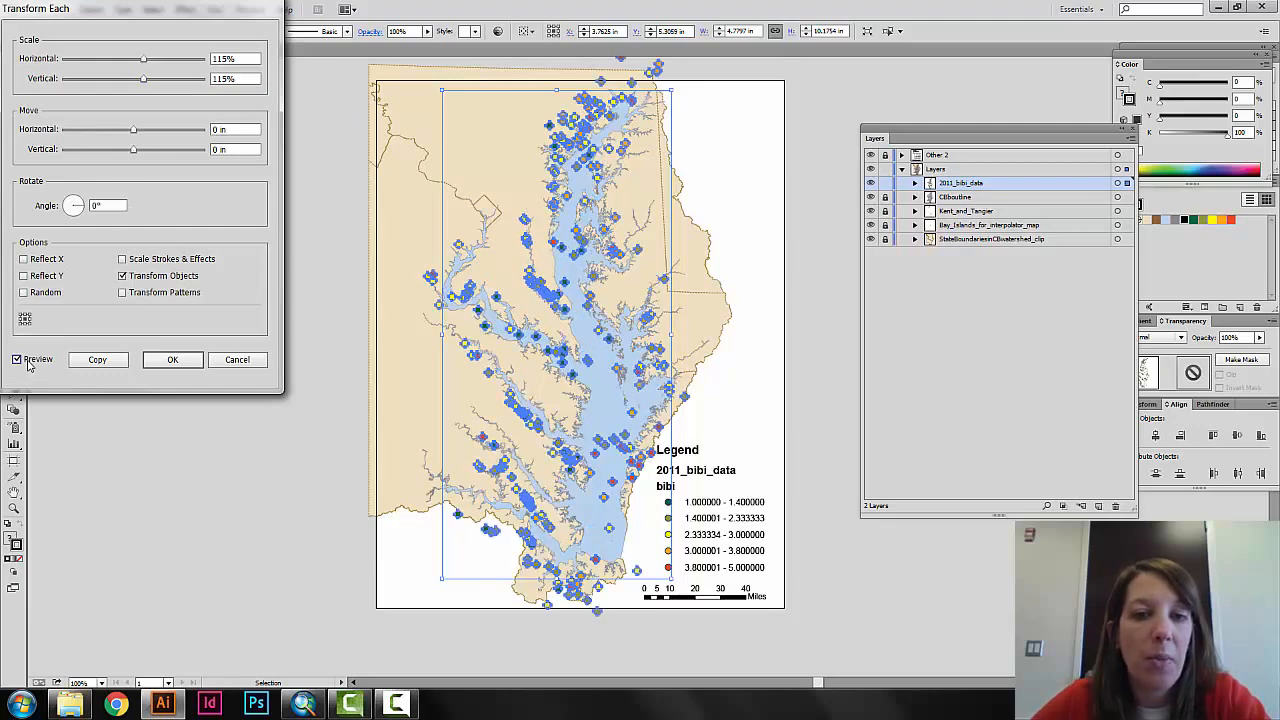
click(237, 360)
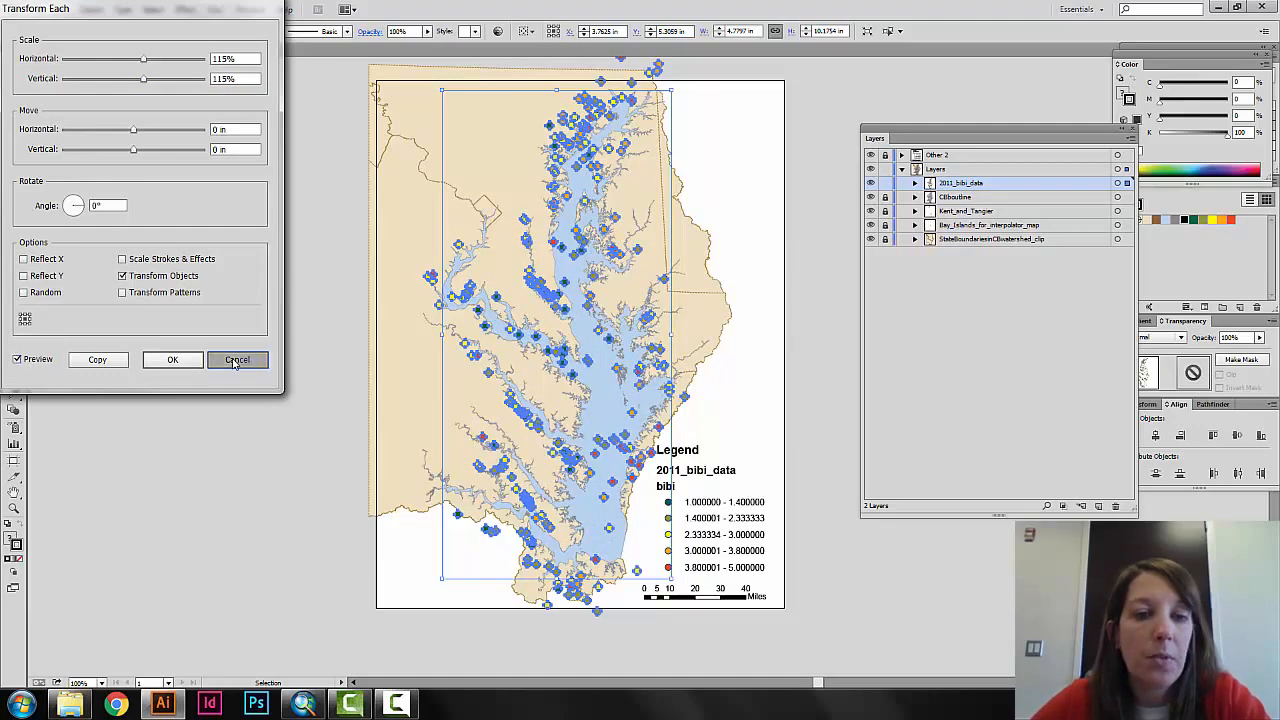
click(347, 279)
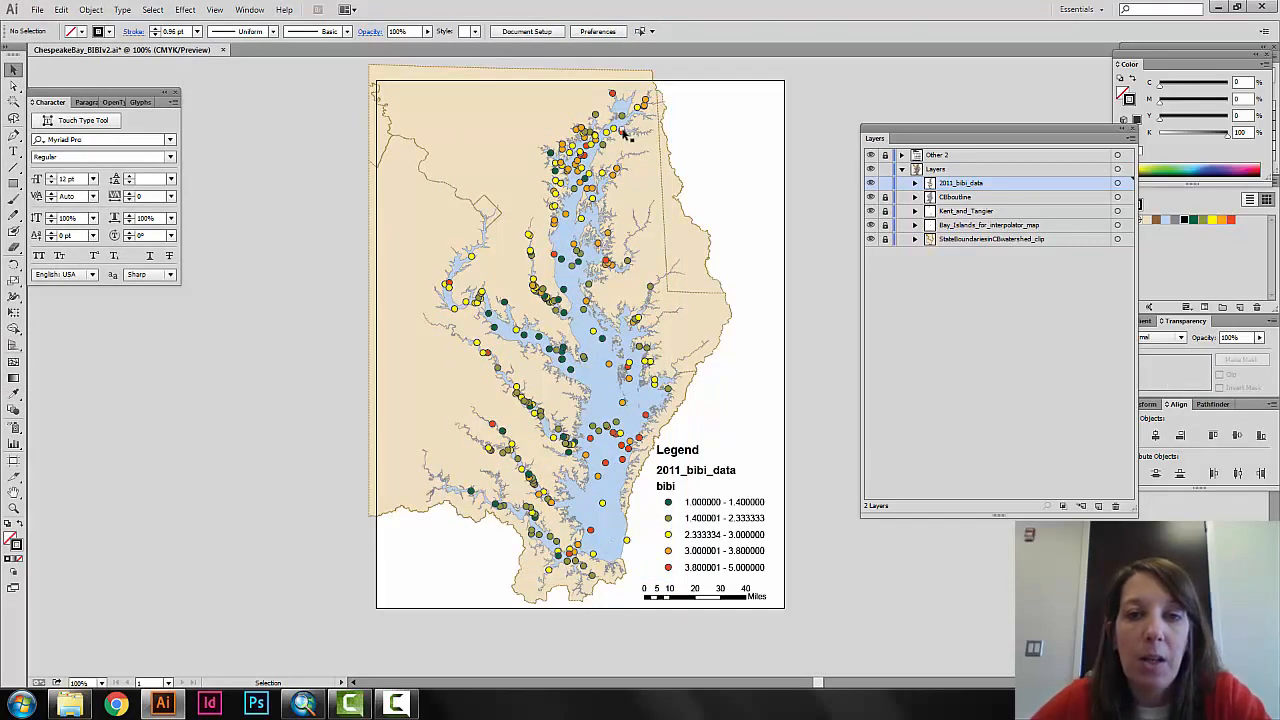
Expand the 2011_bibi_data layer, ungroup its data points into individual paths, and clear the selection.
click(622, 132)
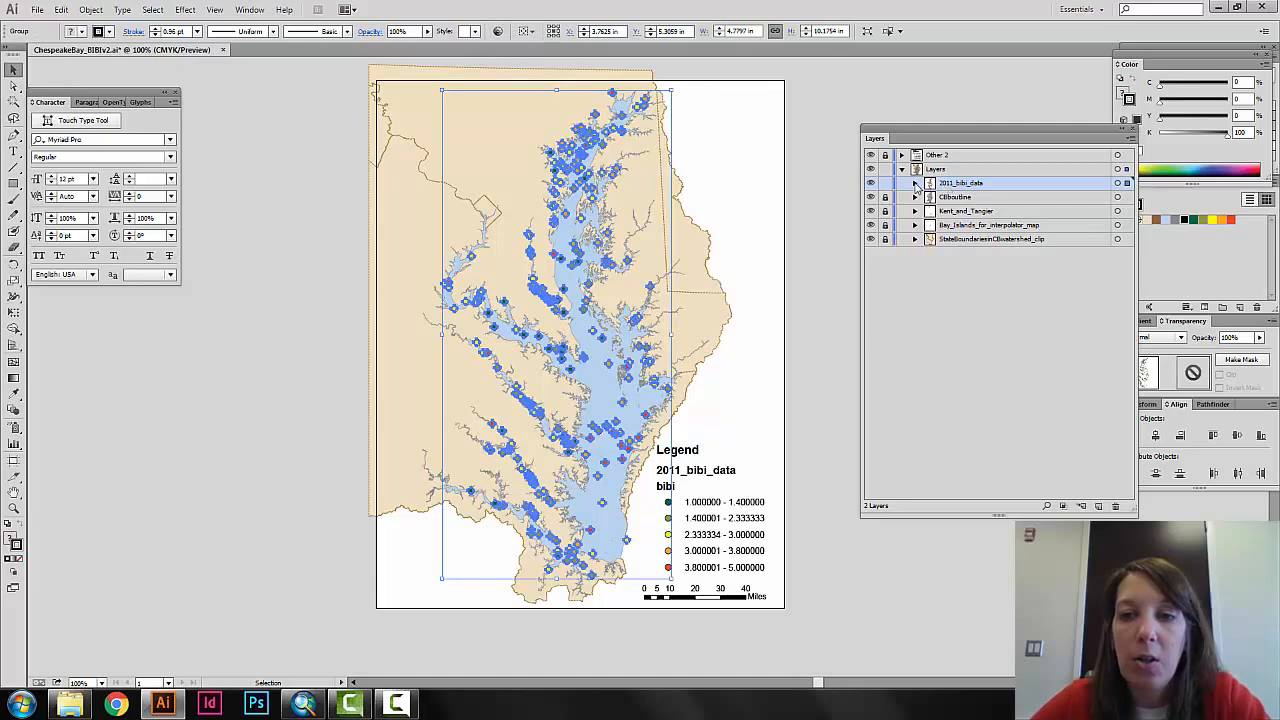
click(914, 183)
right_click(620, 134)
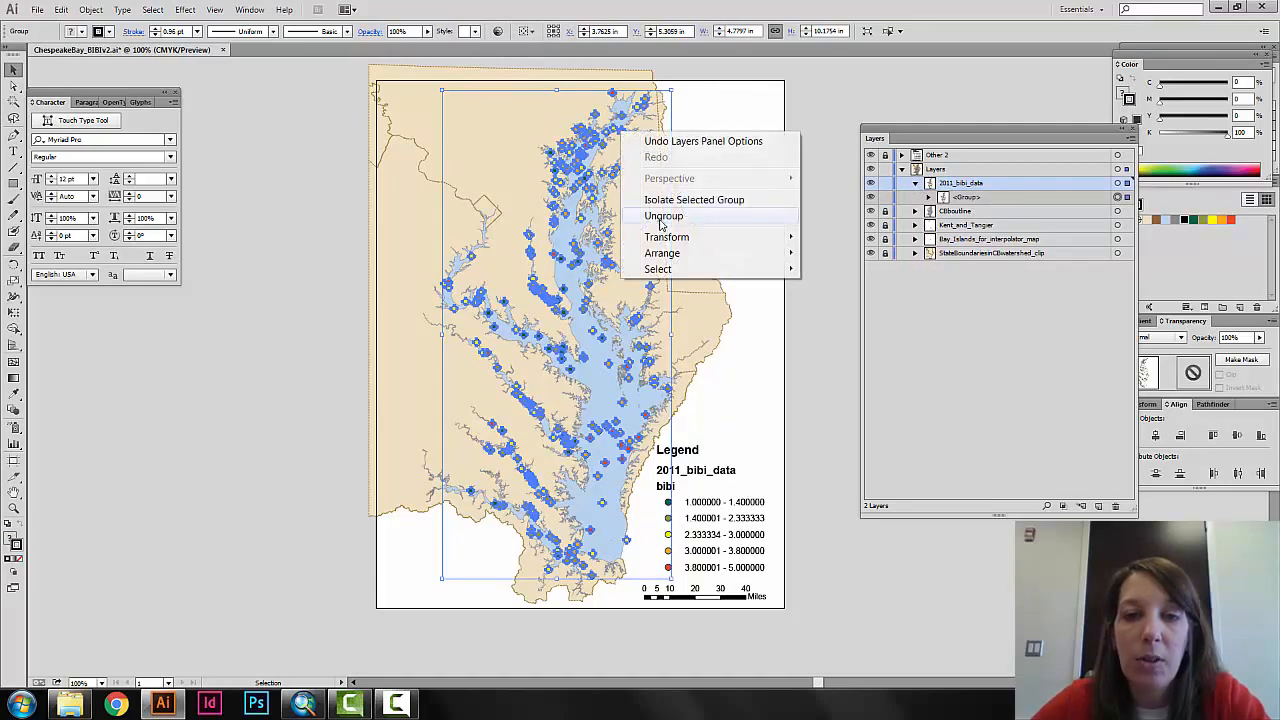
click(663, 216)
click(818, 190)
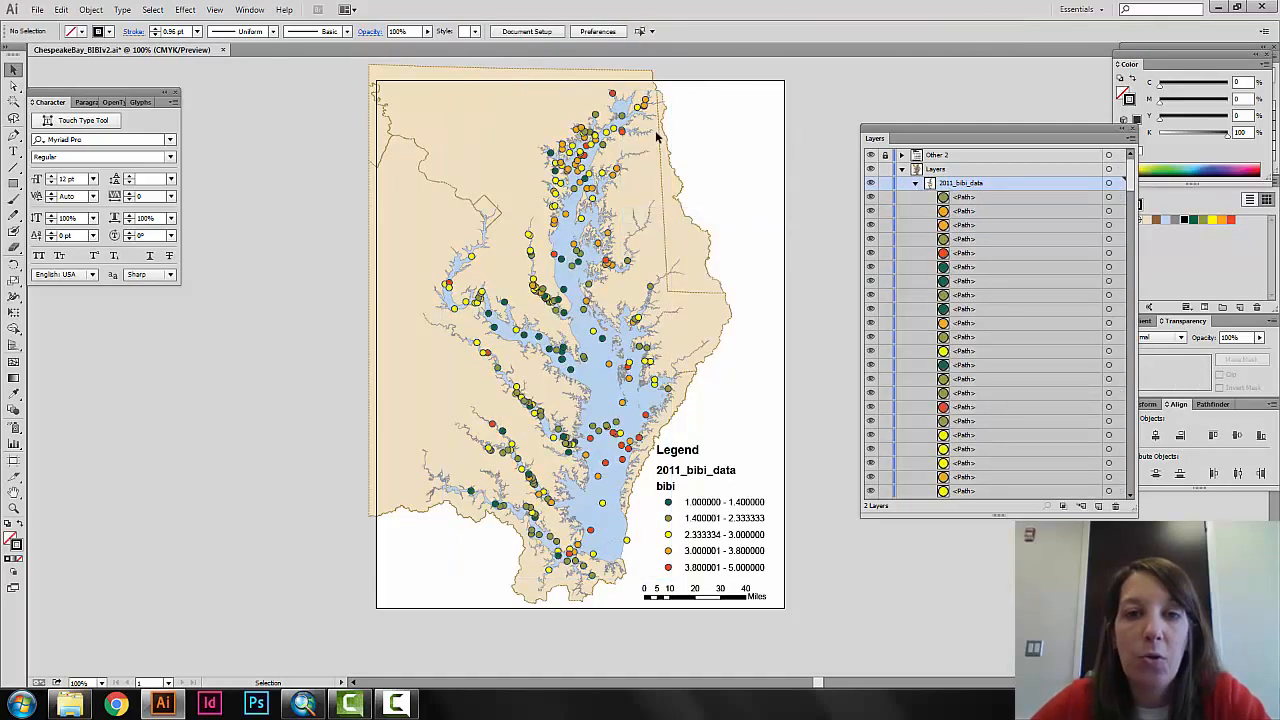
Try scaling the layer-targeted 2011_bibi_data points to 115% in both directions with Transform Each, comparing with and without the preview.
click(1110, 186)
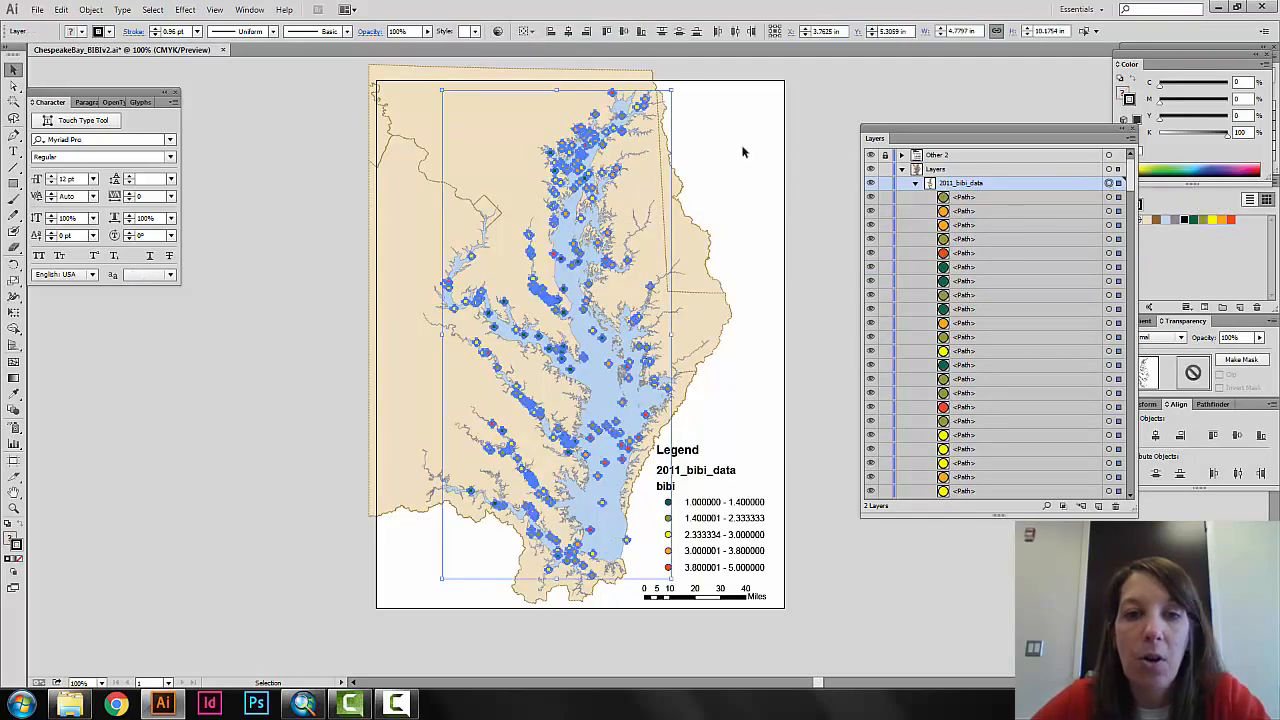
click(91, 10)
mouse_move(115, 27)
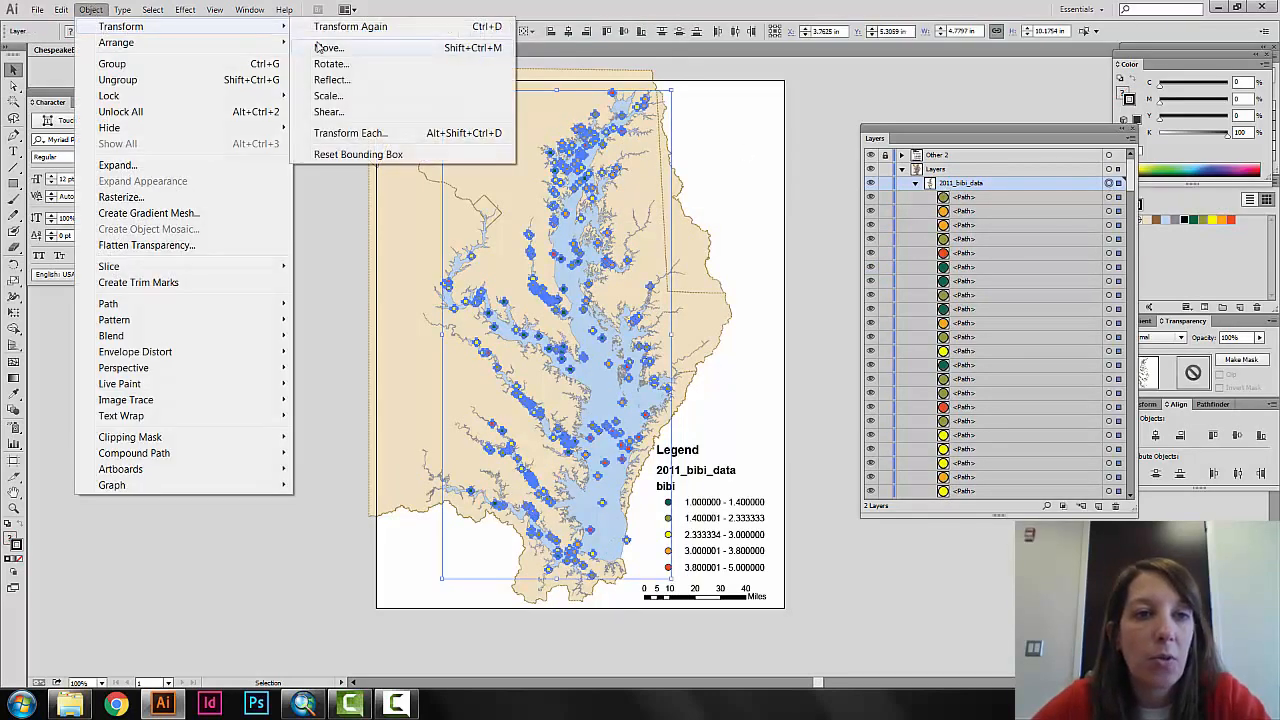
click(350, 133)
text(1)
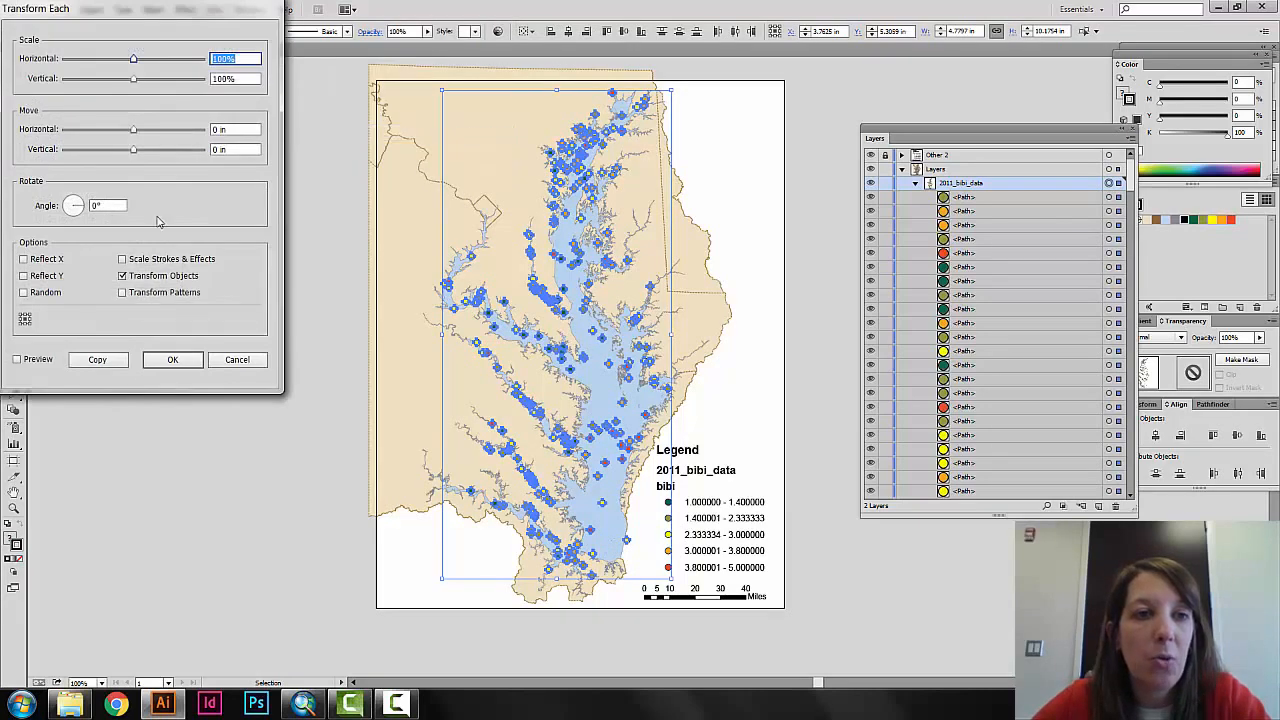
text(15)
key(Tab)
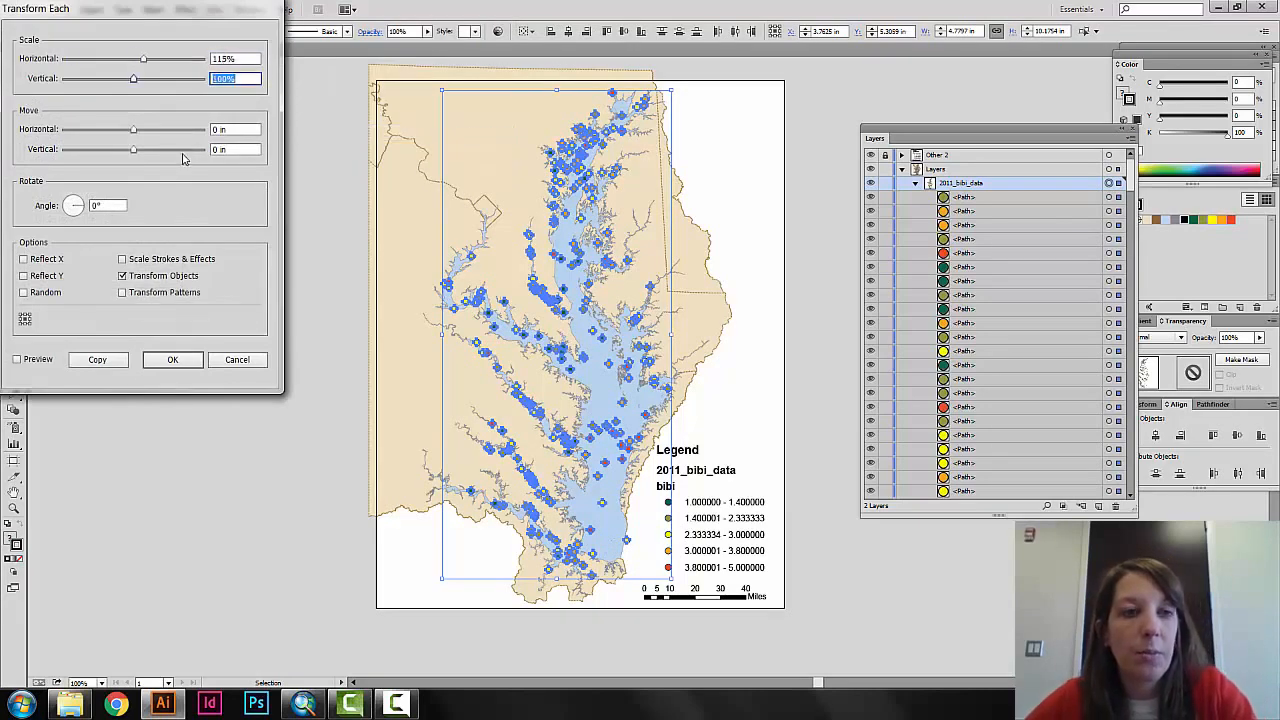
text(114)
key(BackSpace)
text(5)
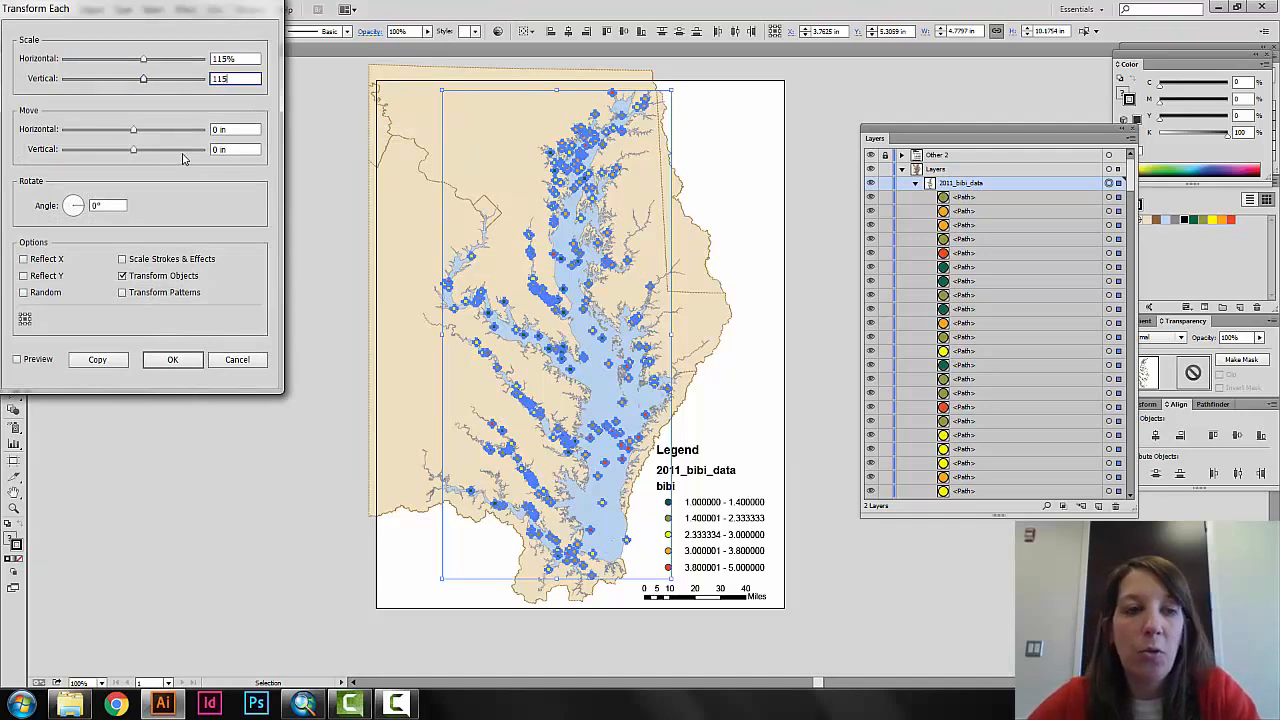
click(17, 359)
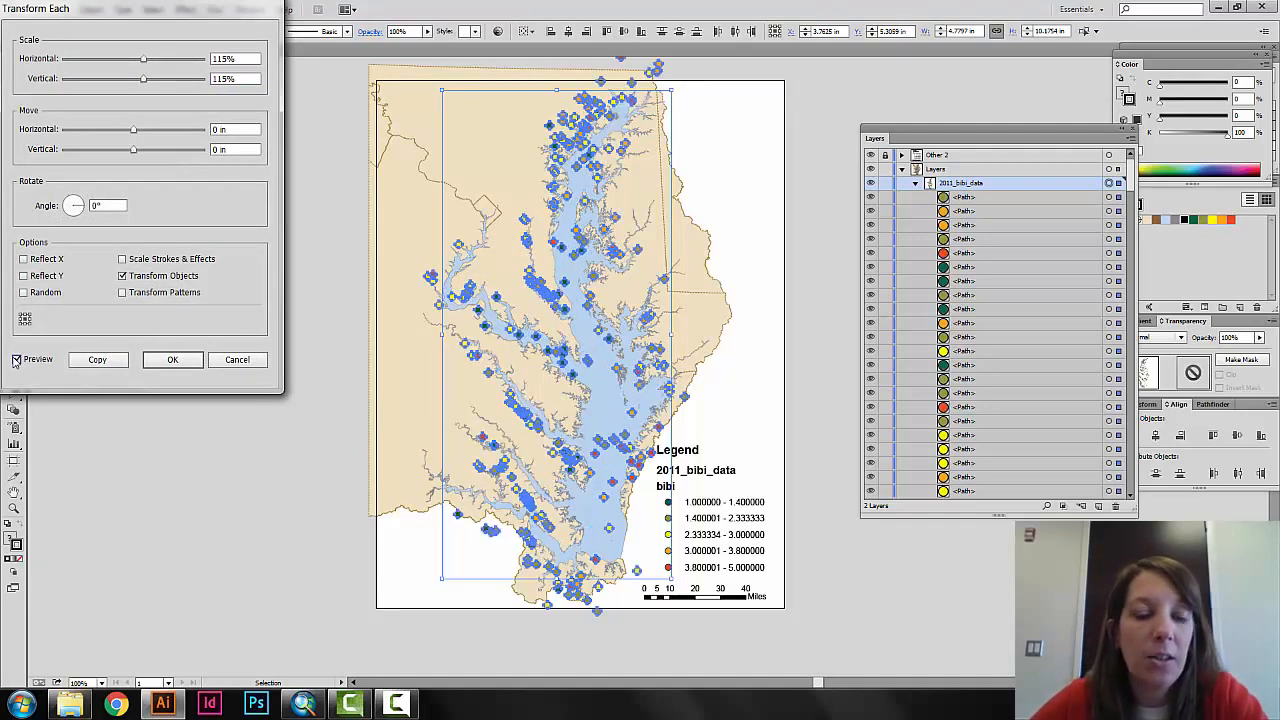
click(16, 359)
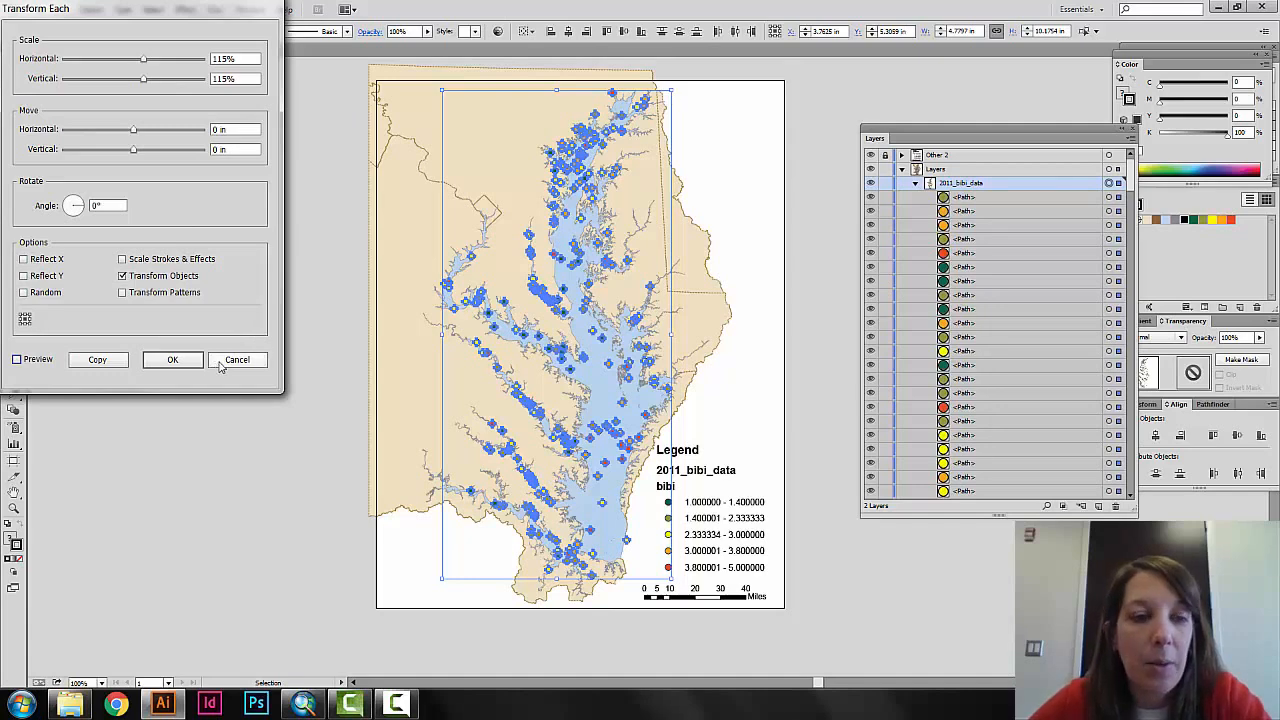
click(26, 363)
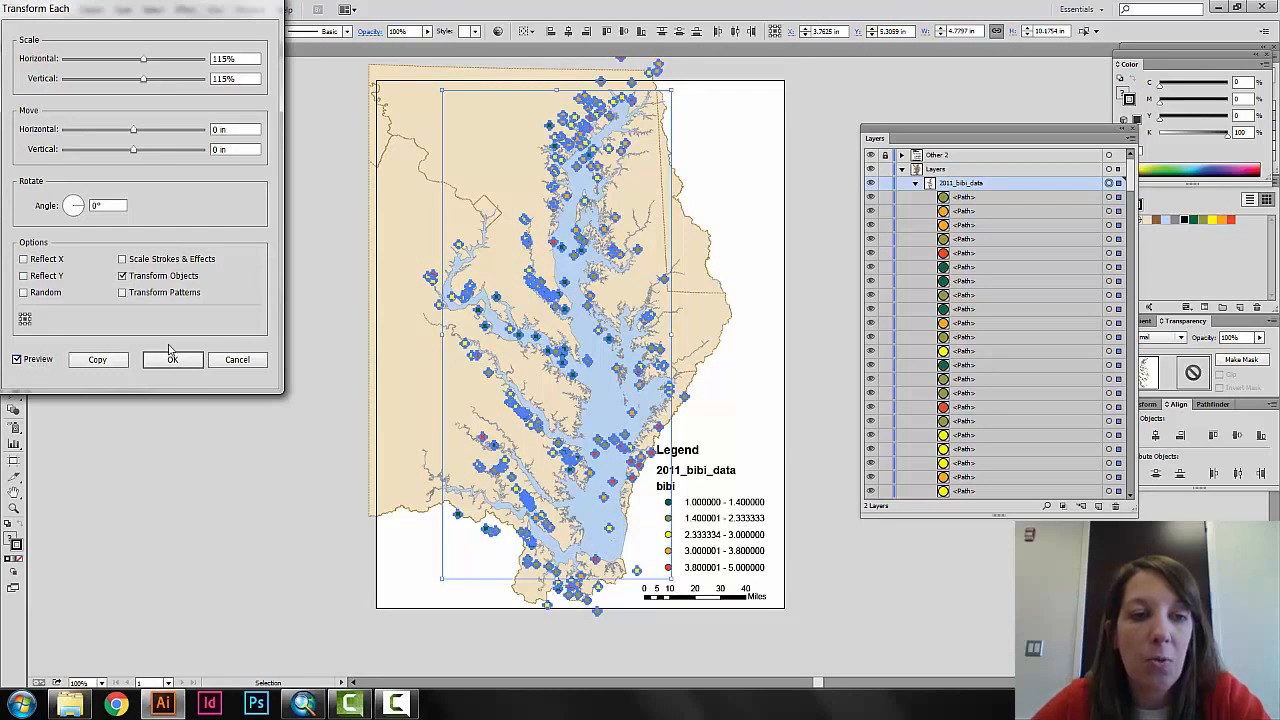
click(236, 360)
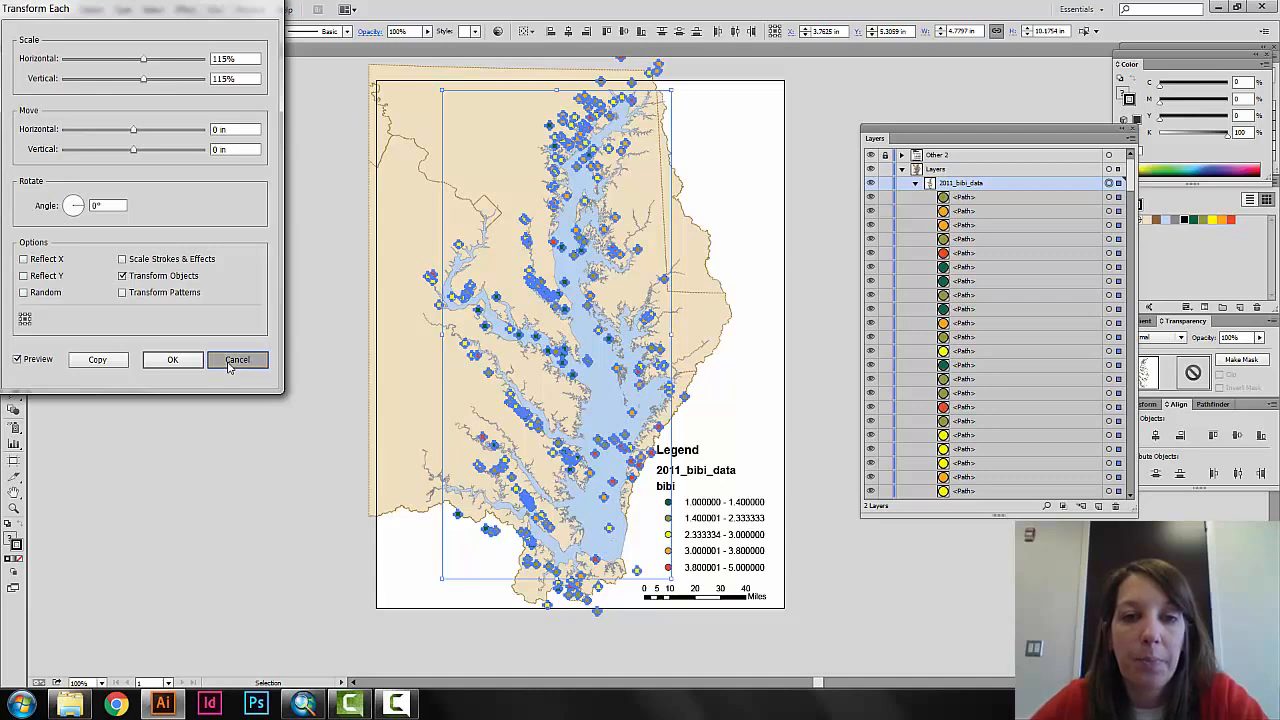
click(814, 224)
Check that the northernmost orange, red and olive points select individually, and clear the selection.
click(645, 105)
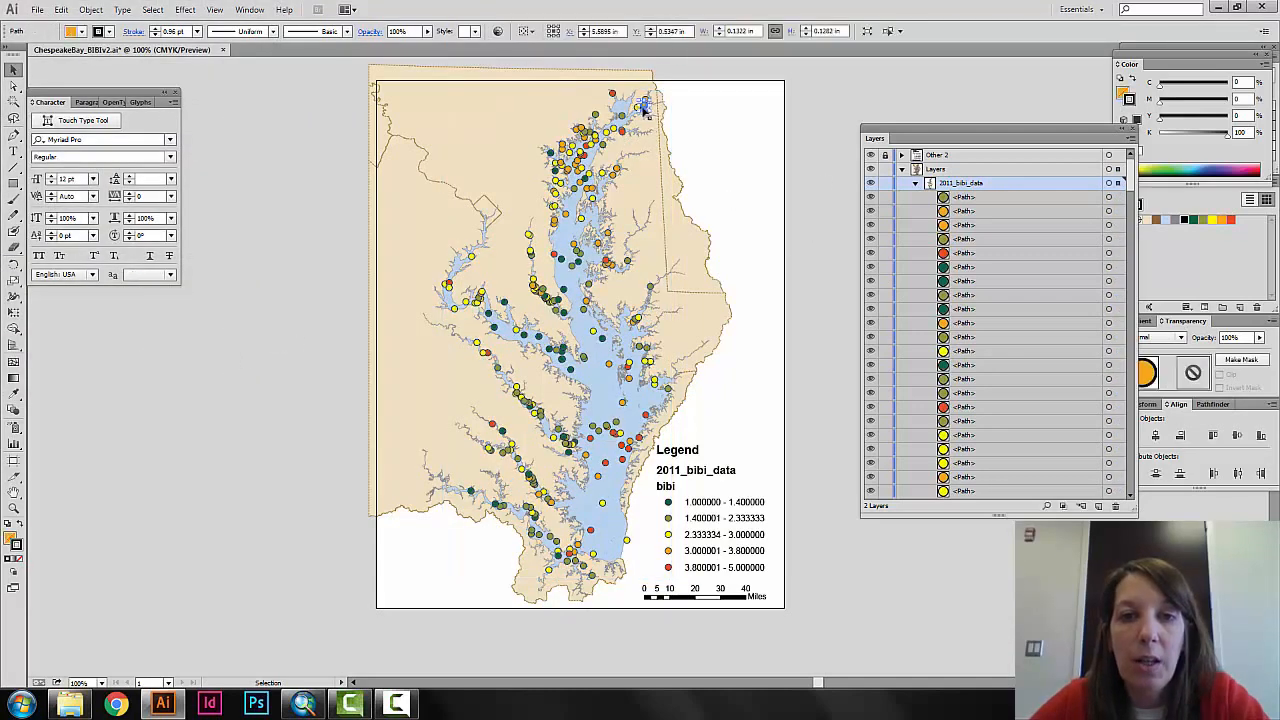
click(613, 94)
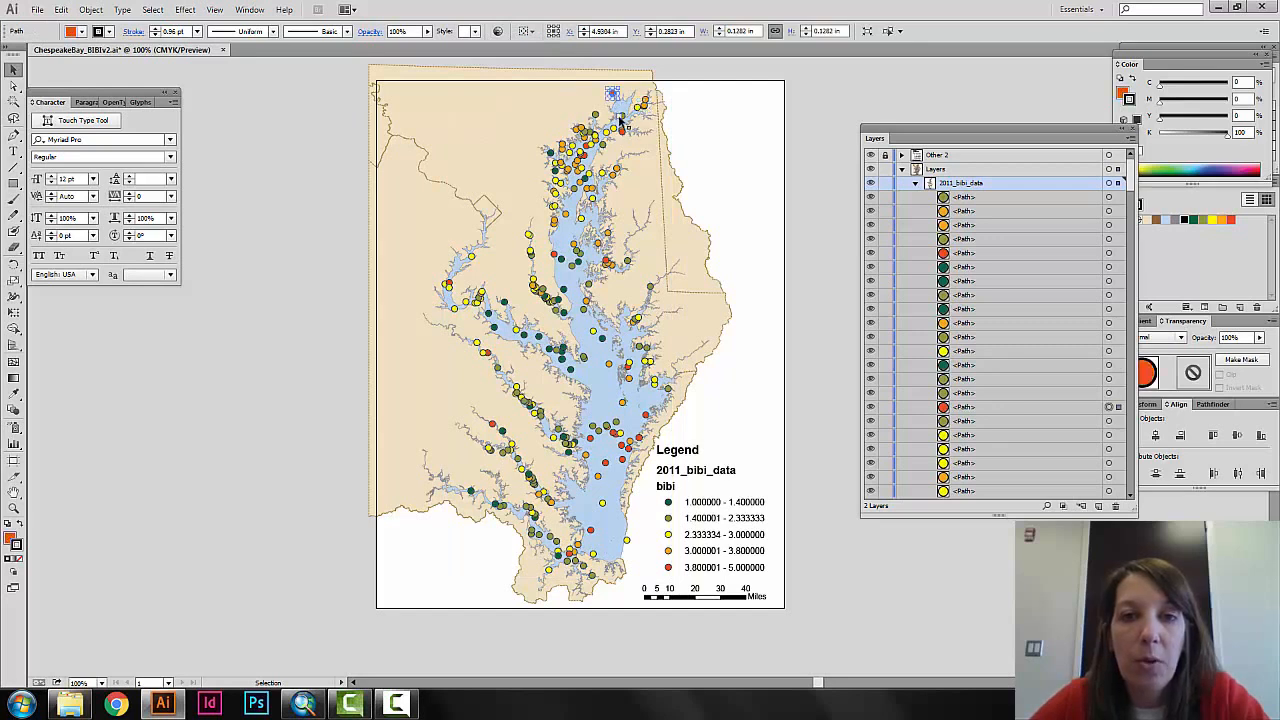
click(622, 117)
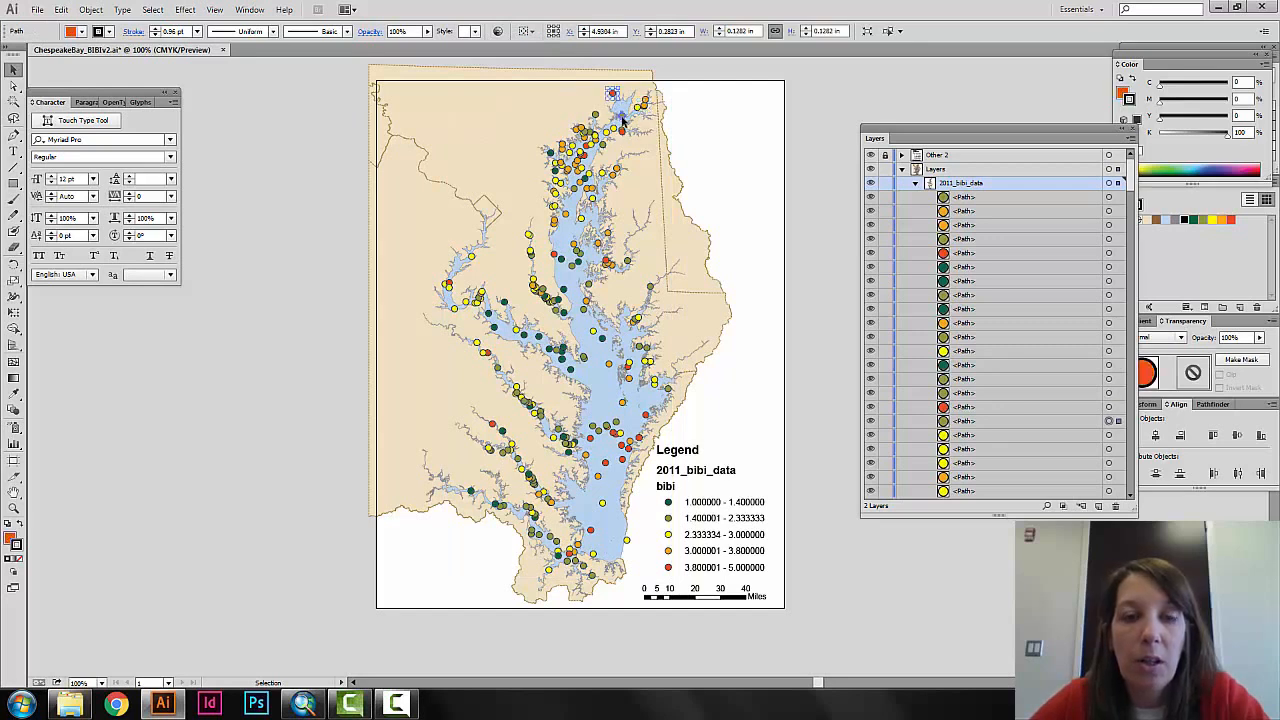
click(297, 309)
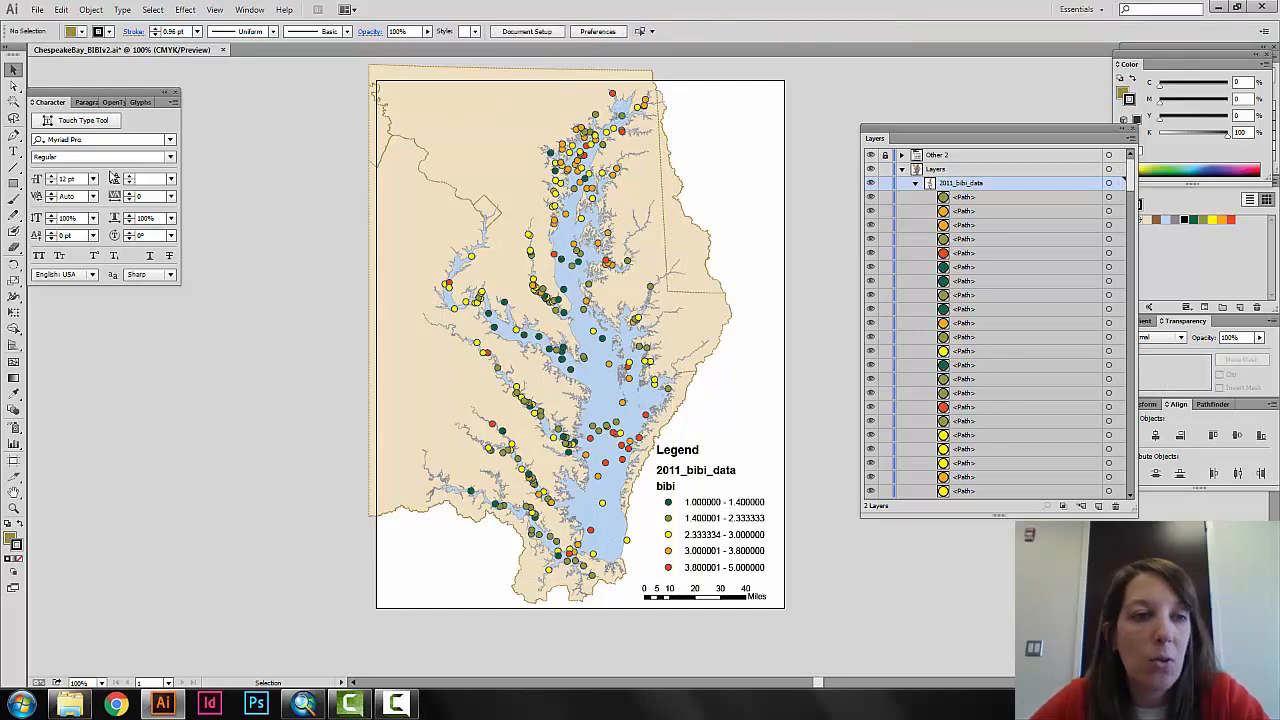
Select all the data points by color with the Magic Wand, adding the red, orange, yellow, olive and dark green ones.
click(14, 102)
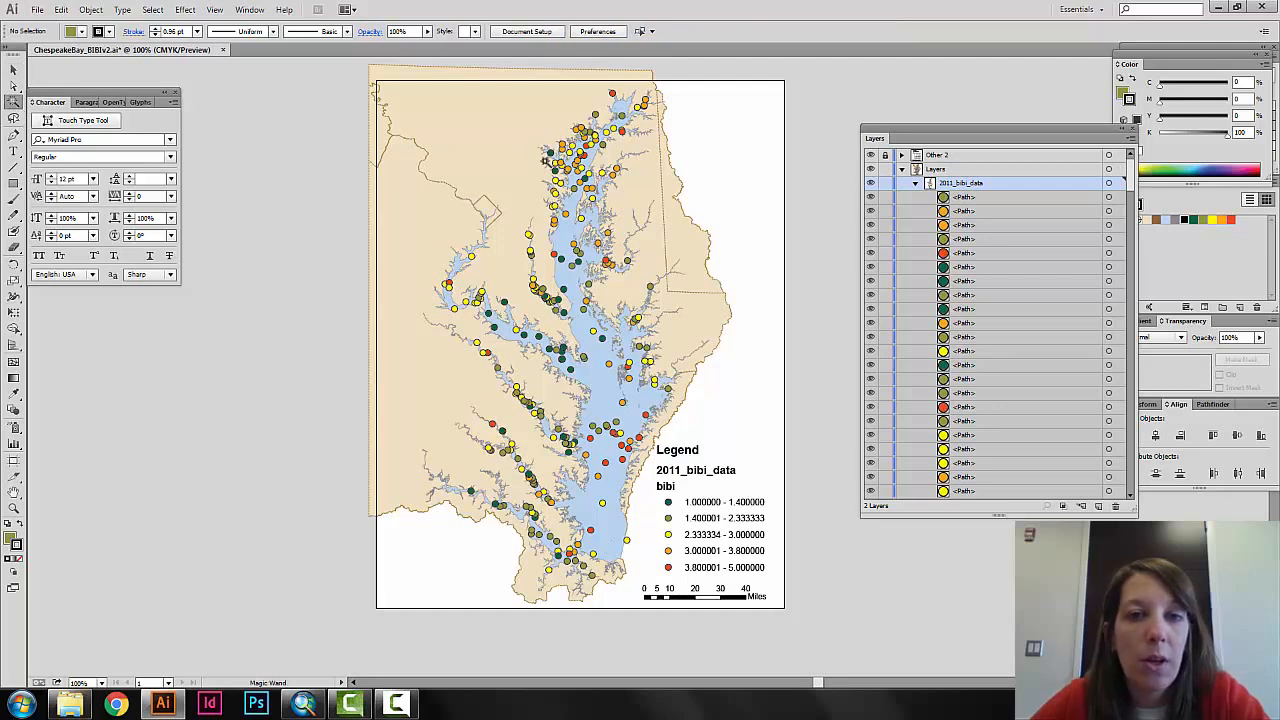
click(612, 94)
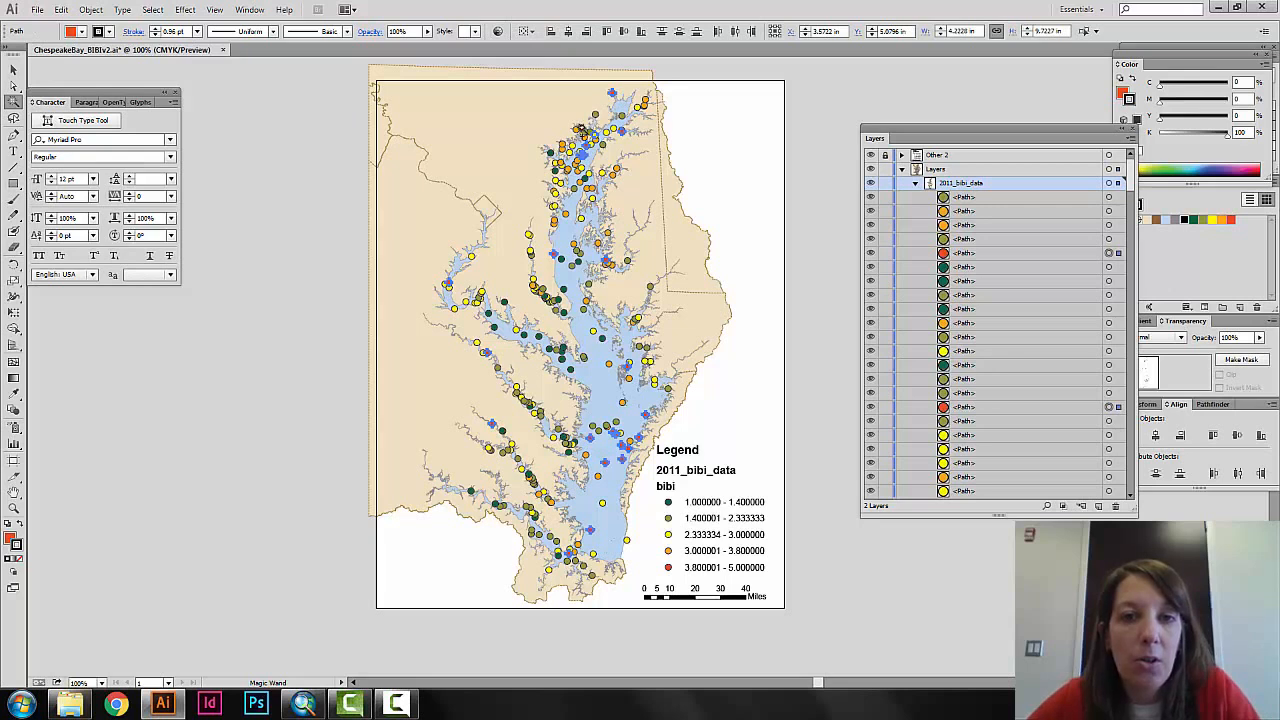
shift+click(582, 132)
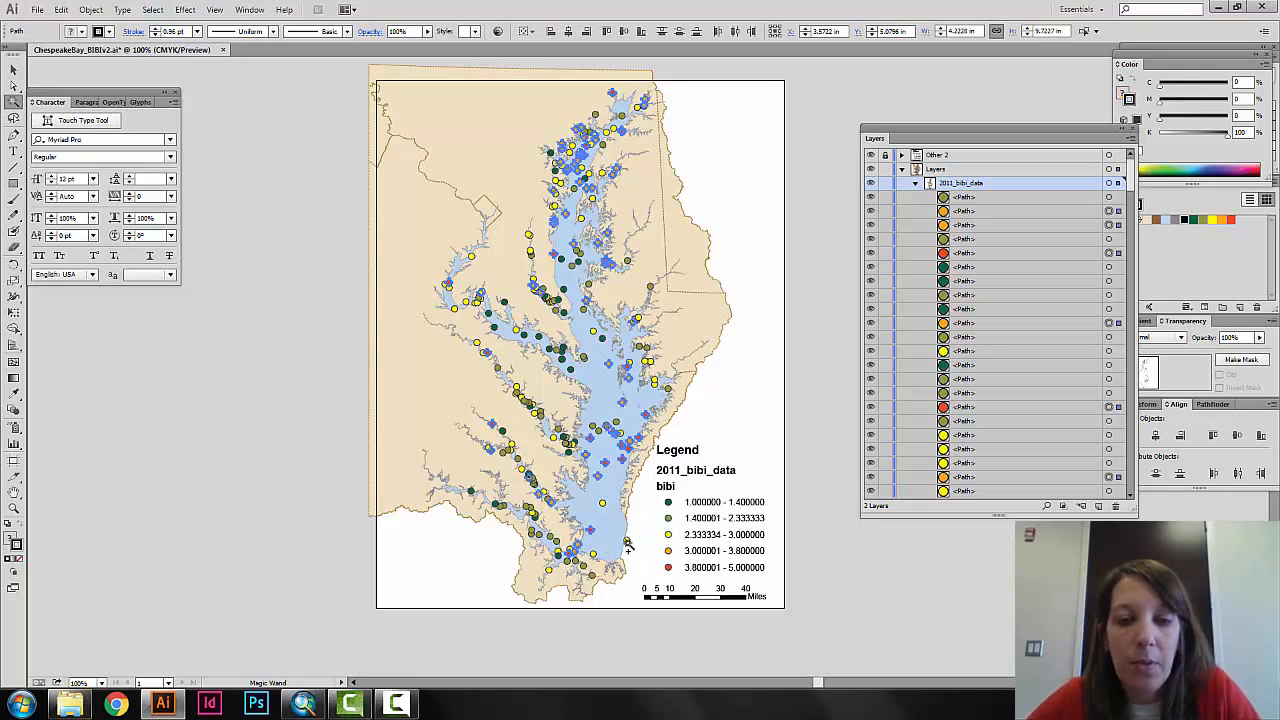
shift+click(627, 541)
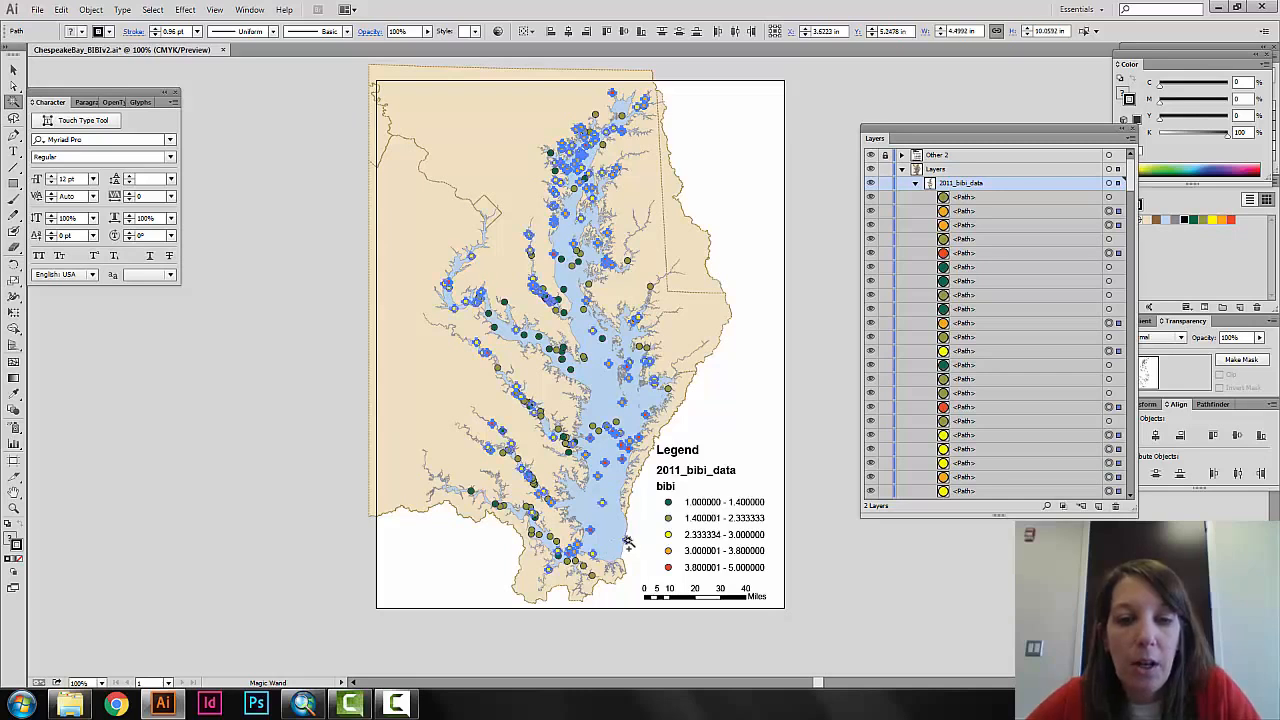
shift+click(592, 427)
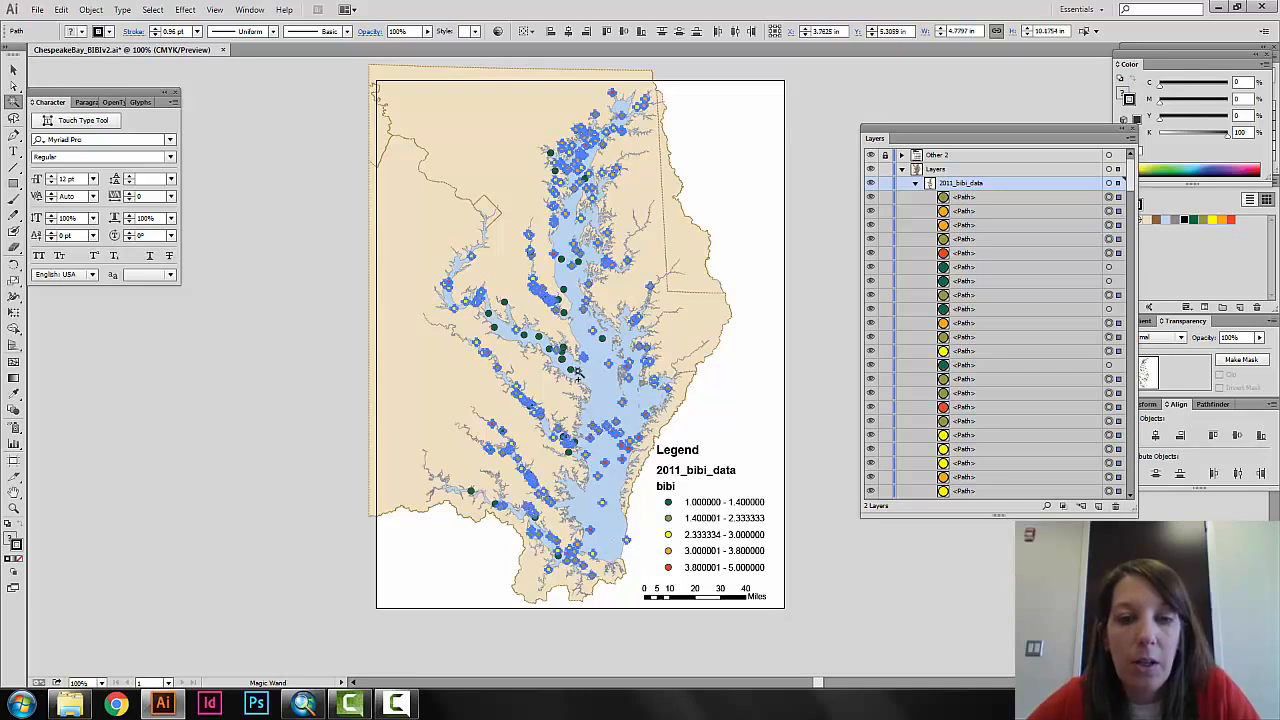
shift+click(564, 356)
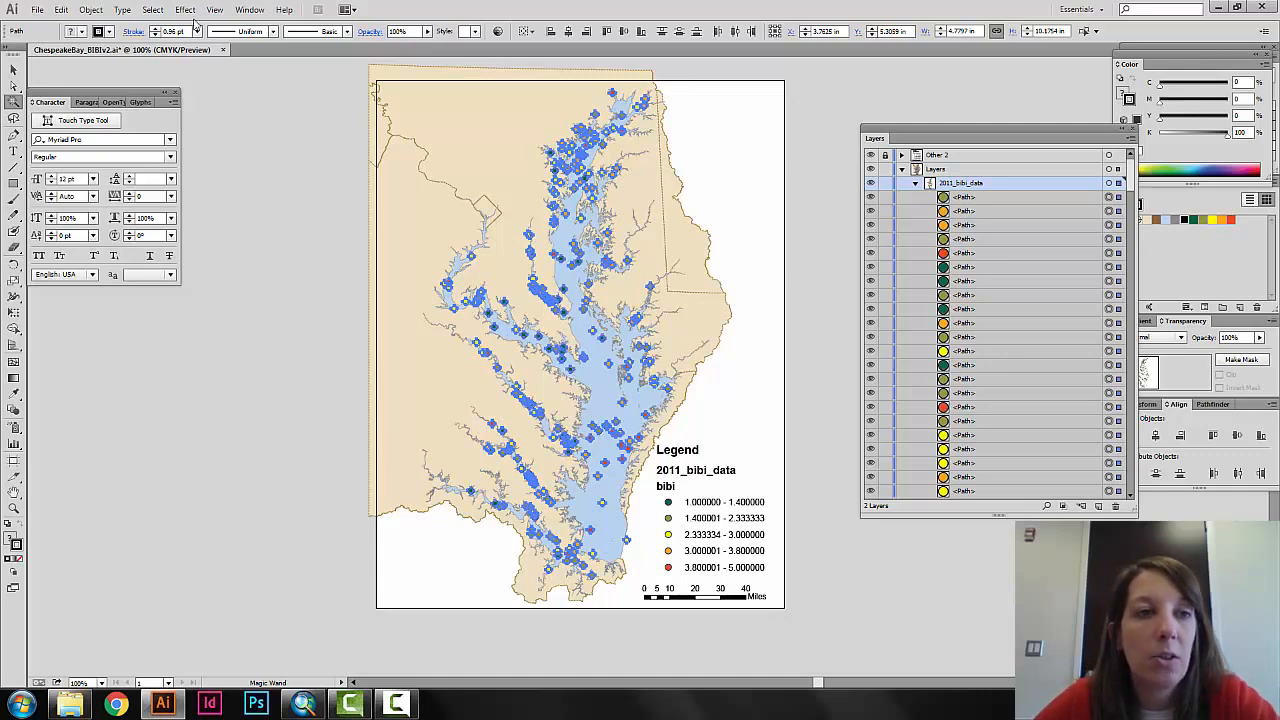
Try scaling the color-selected data points to 115% horizontally and vertically with Transform Each, using the preview, and cancel.
click(90, 9)
mouse_move(108, 30)
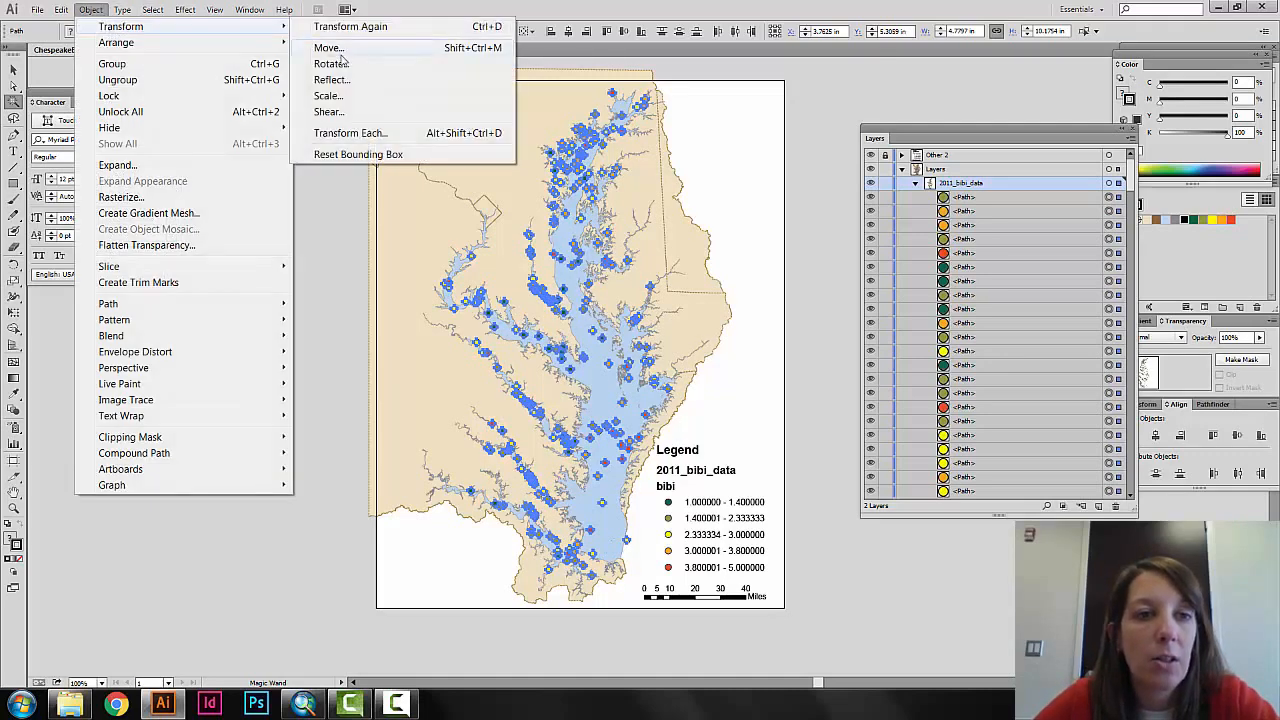
click(428, 131)
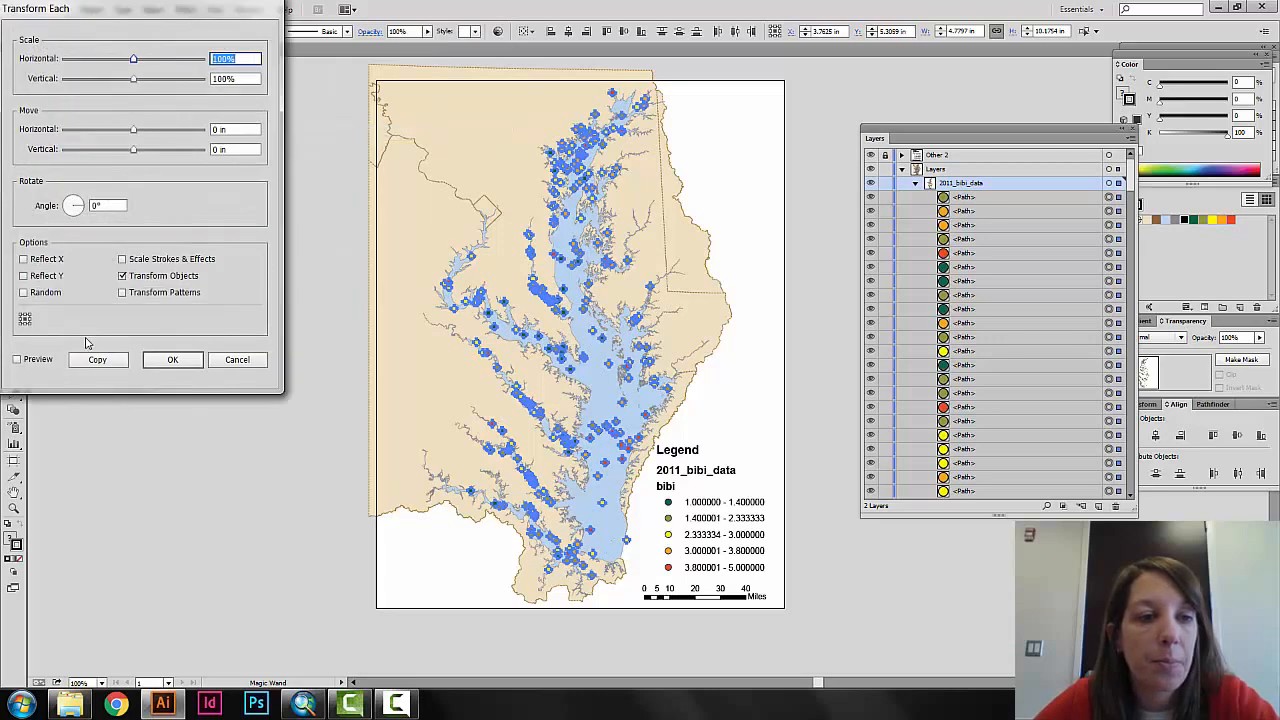
click(28, 362)
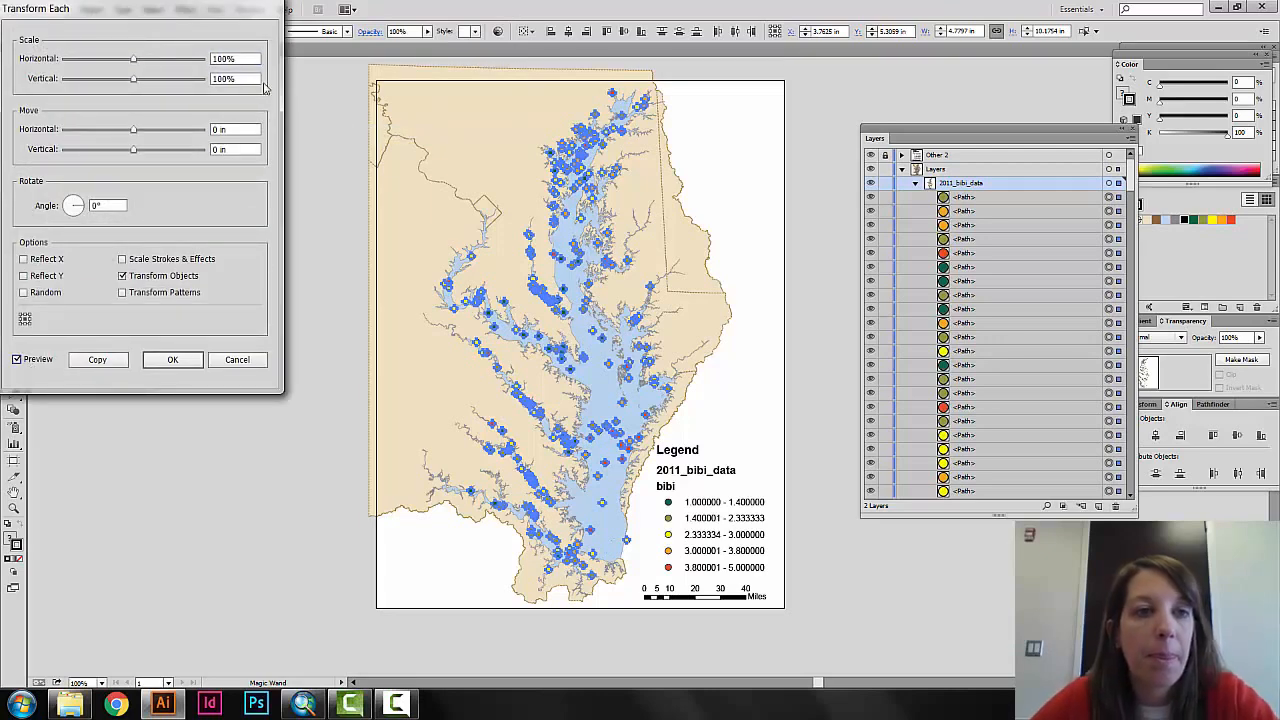
double_click(241, 60)
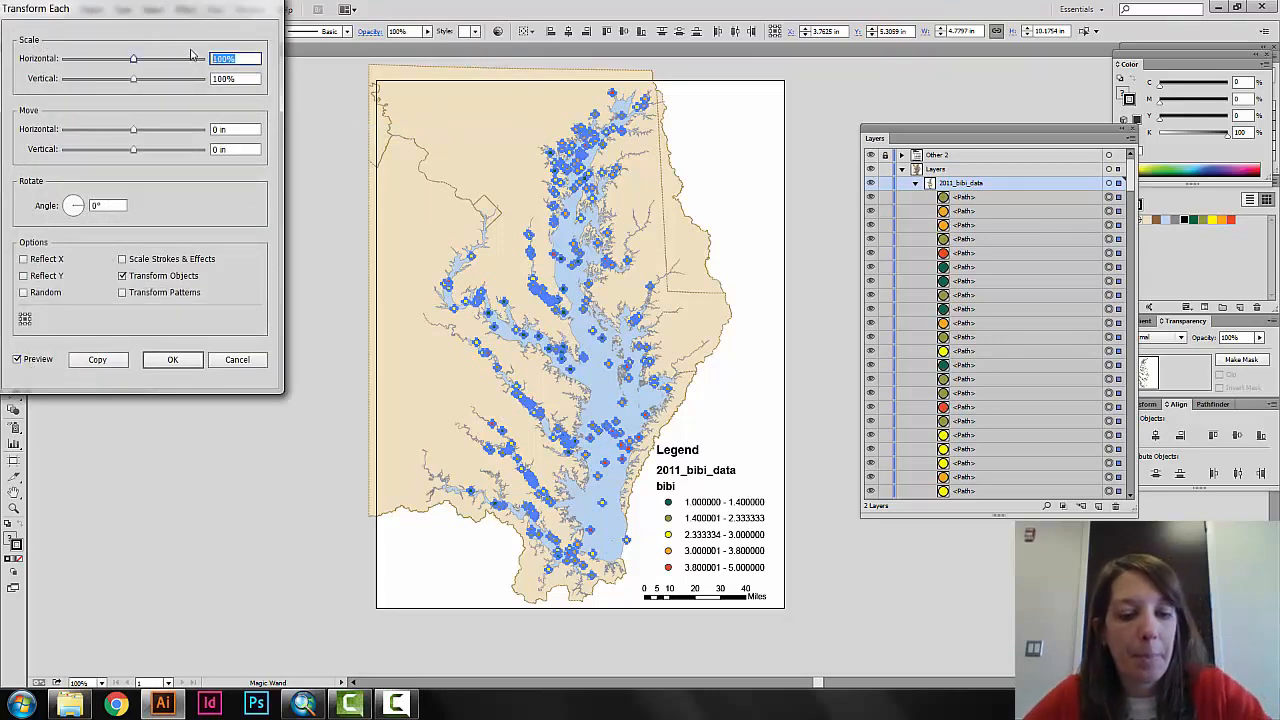
text(115)
key(Tab)
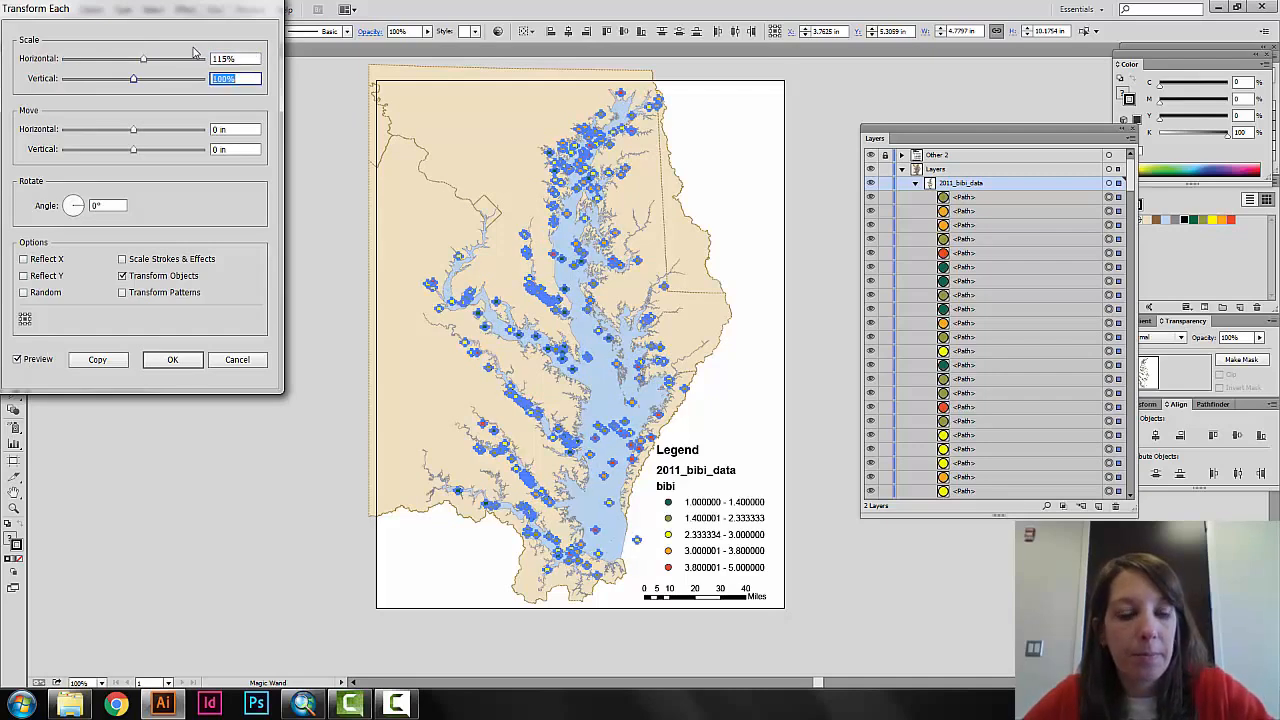
text(115)
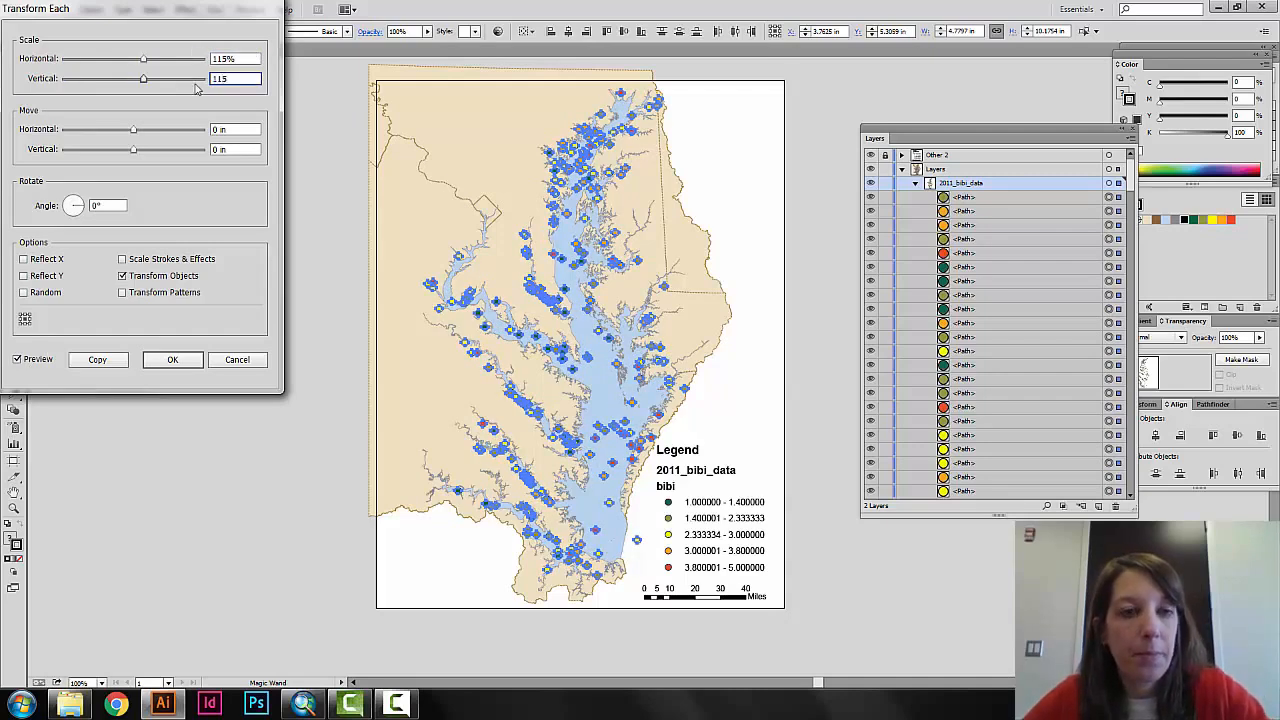
key(Tab)
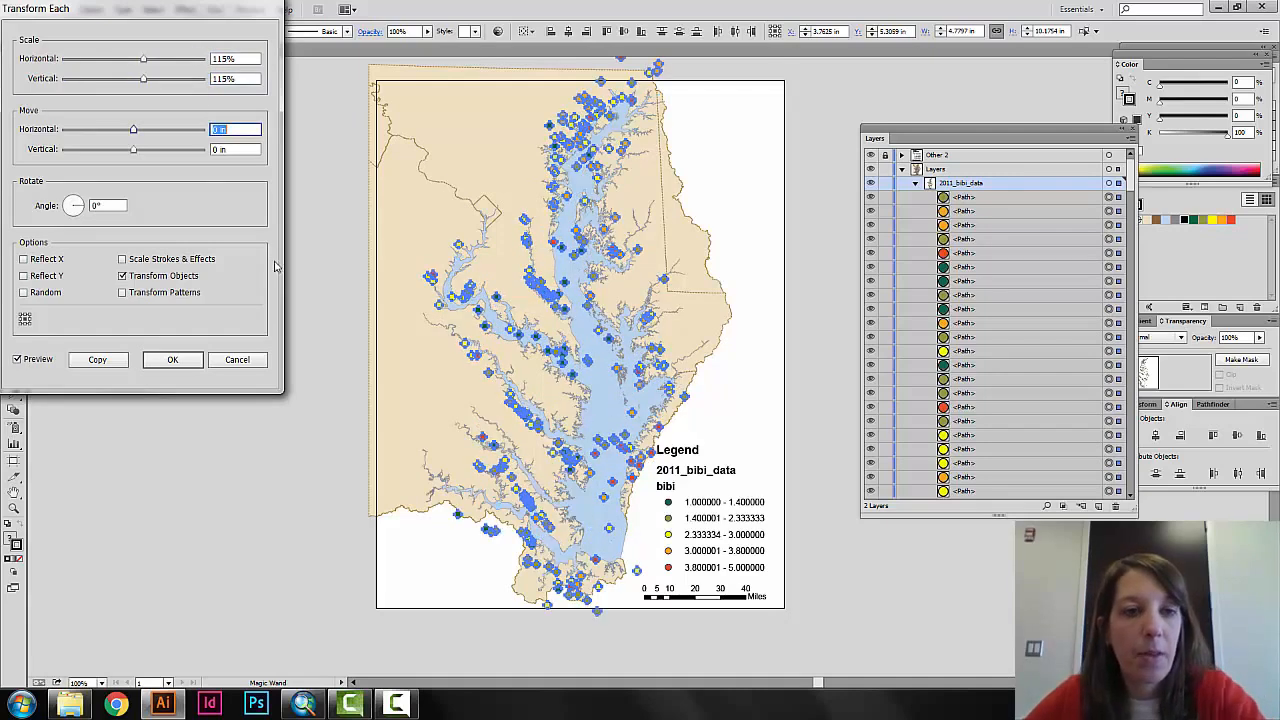
click(236, 368)
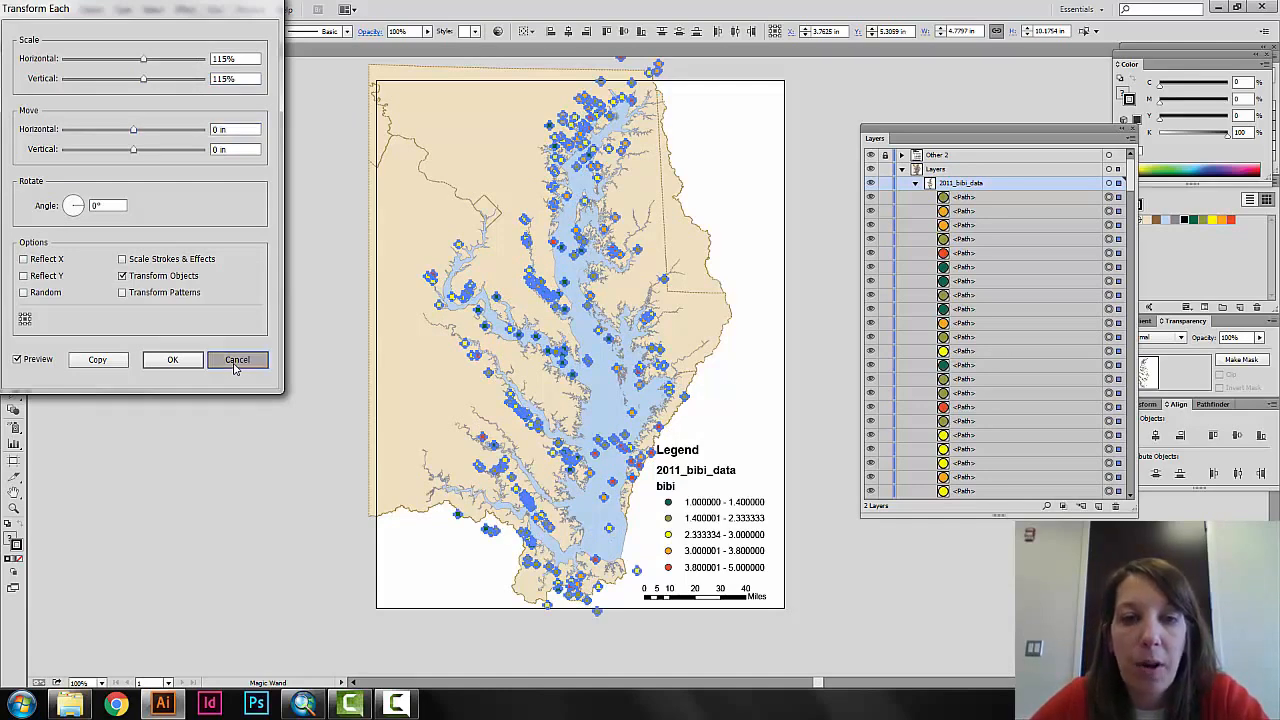
Try selecting the northernmost red point alone and all red points with the Magic Wand, and clear the selection.
click(14, 69)
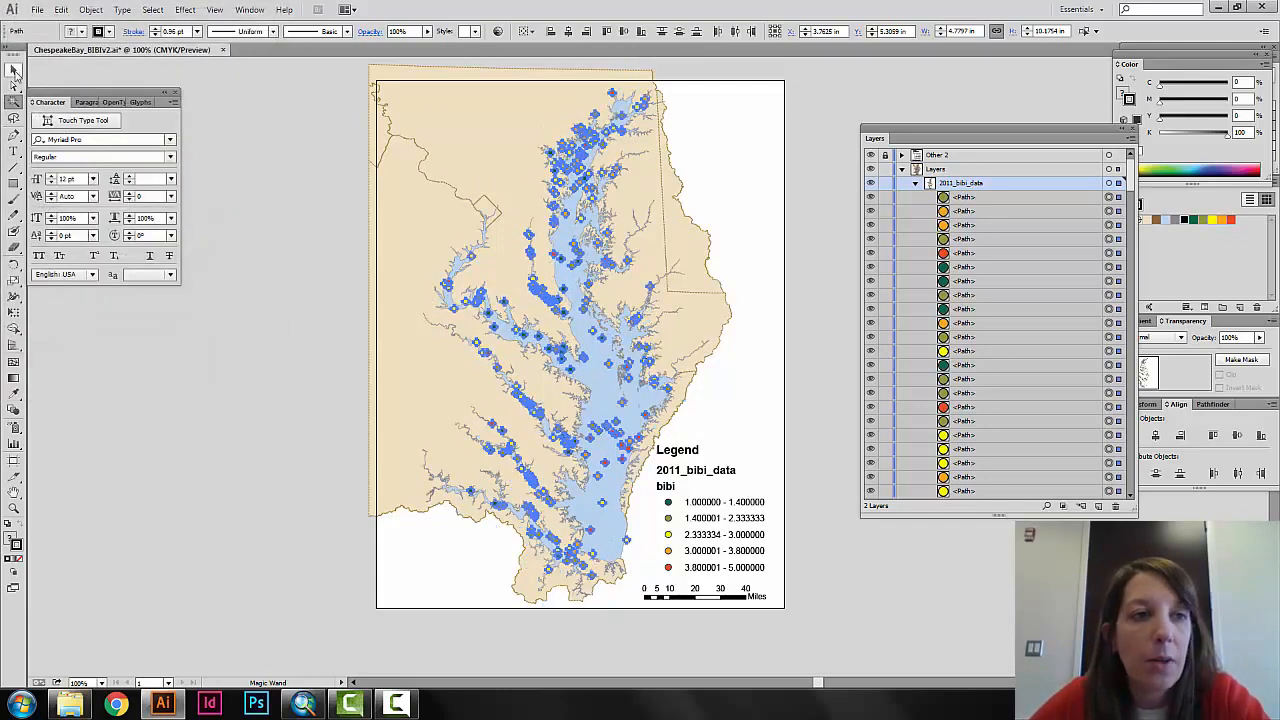
click(563, 107)
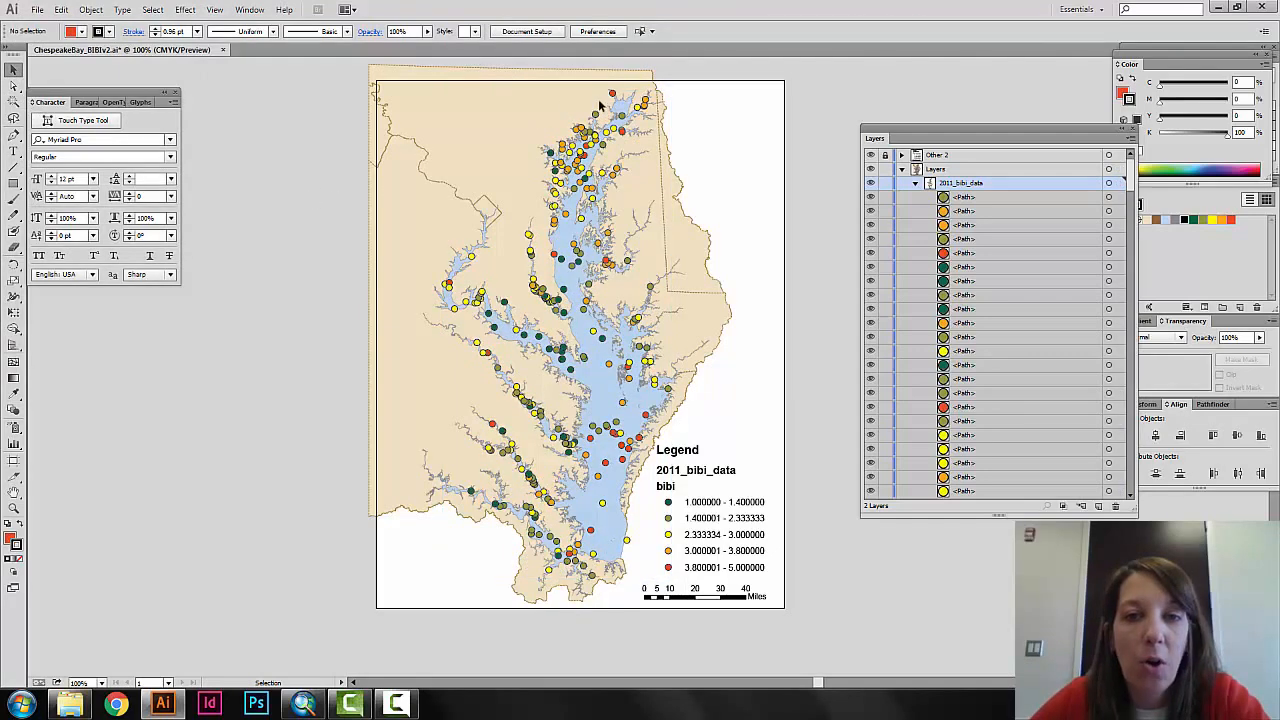
click(613, 93)
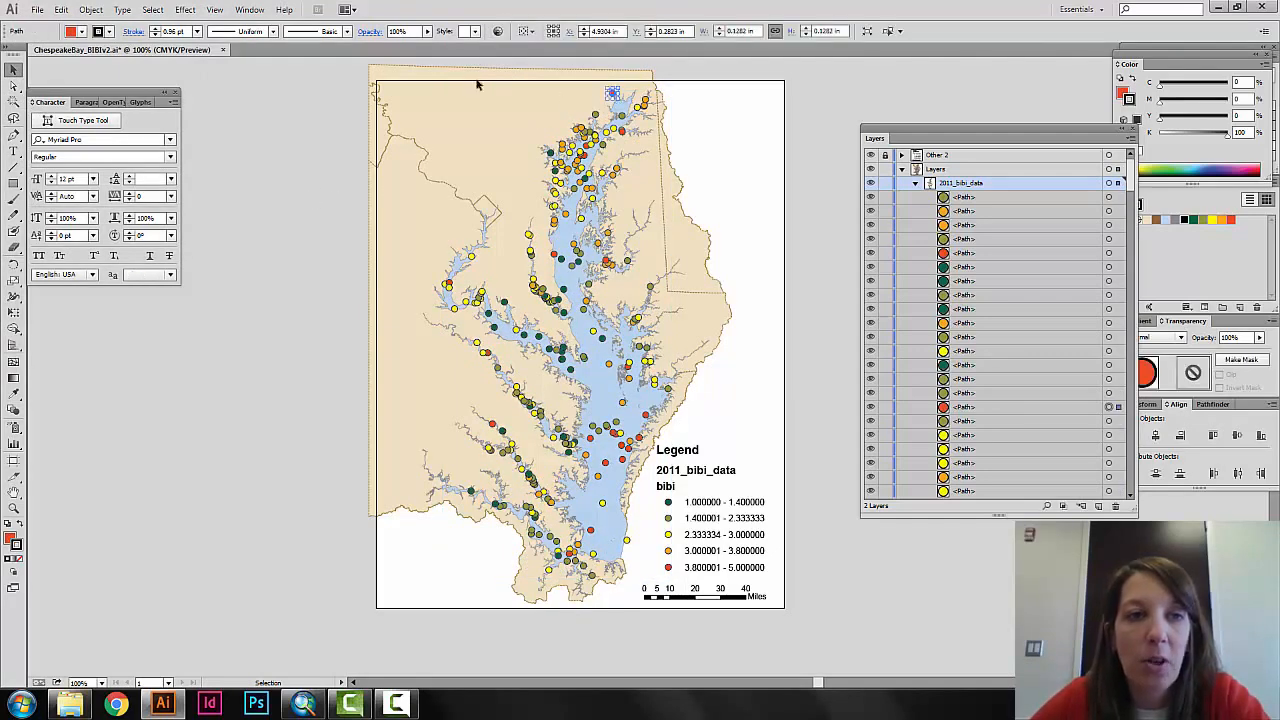
click(88, 10)
click(14, 103)
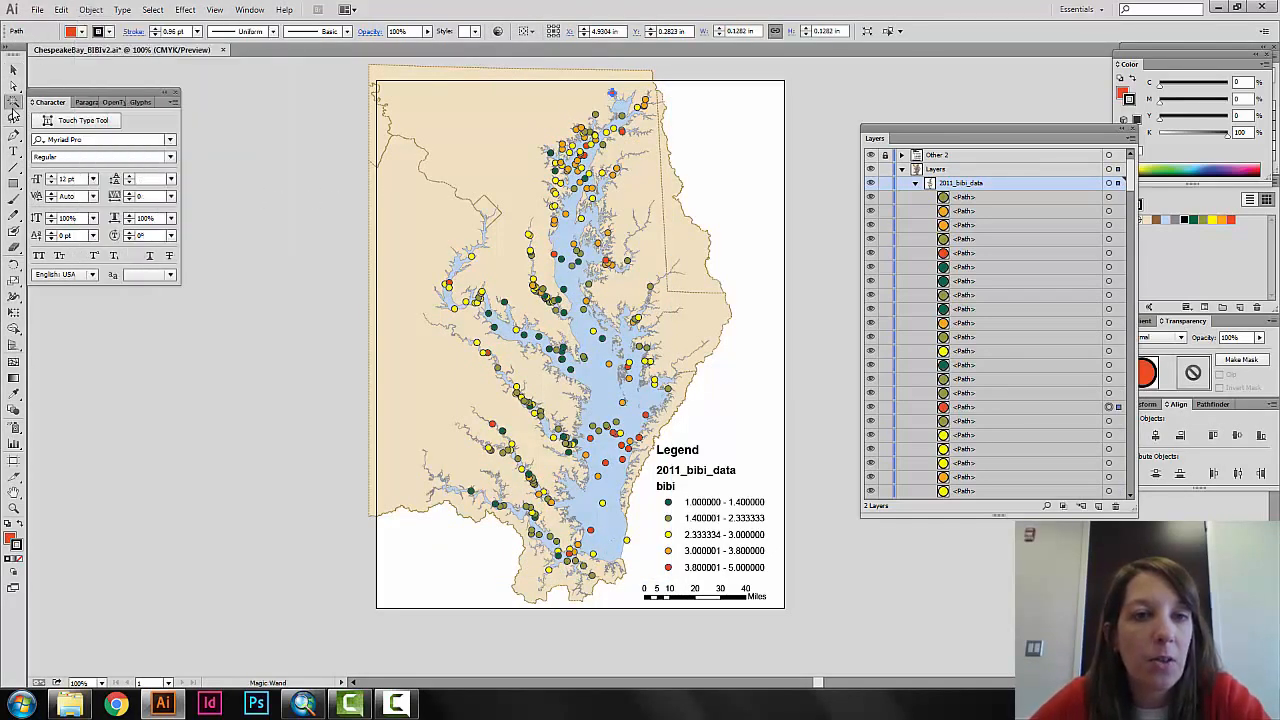
click(612, 93)
click(98, 11)
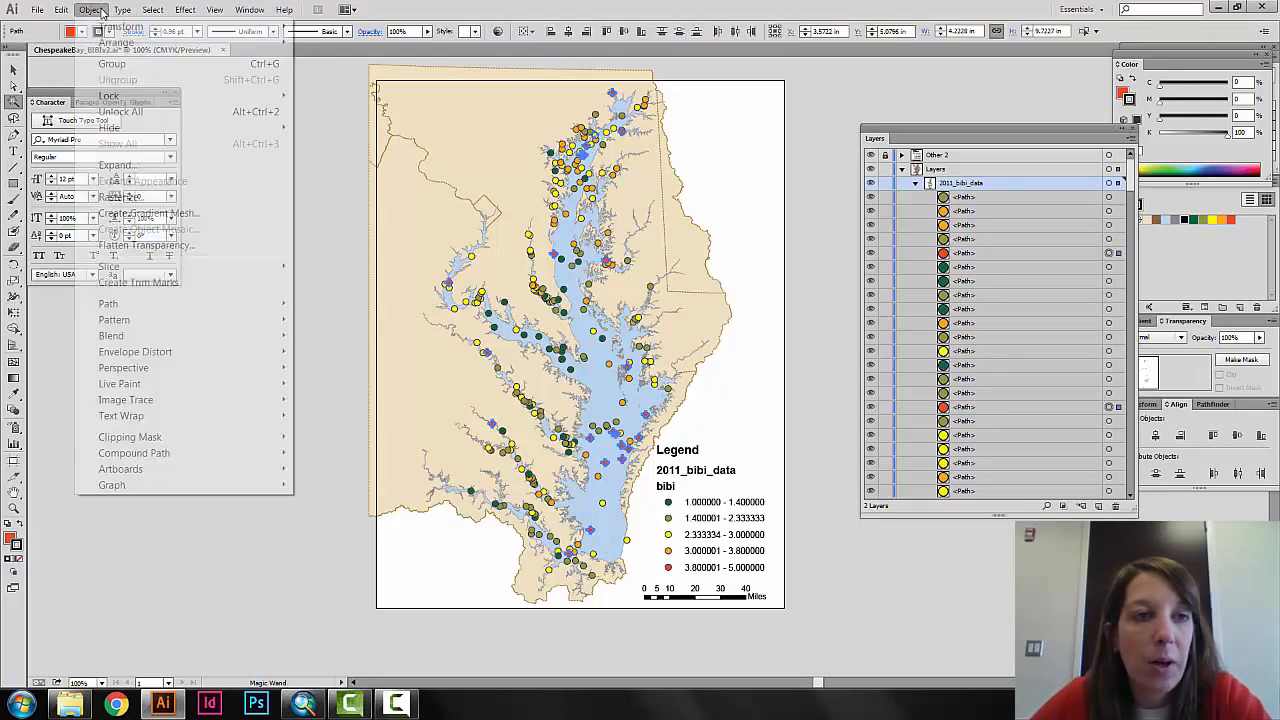
click(103, 18)
click(243, 180)
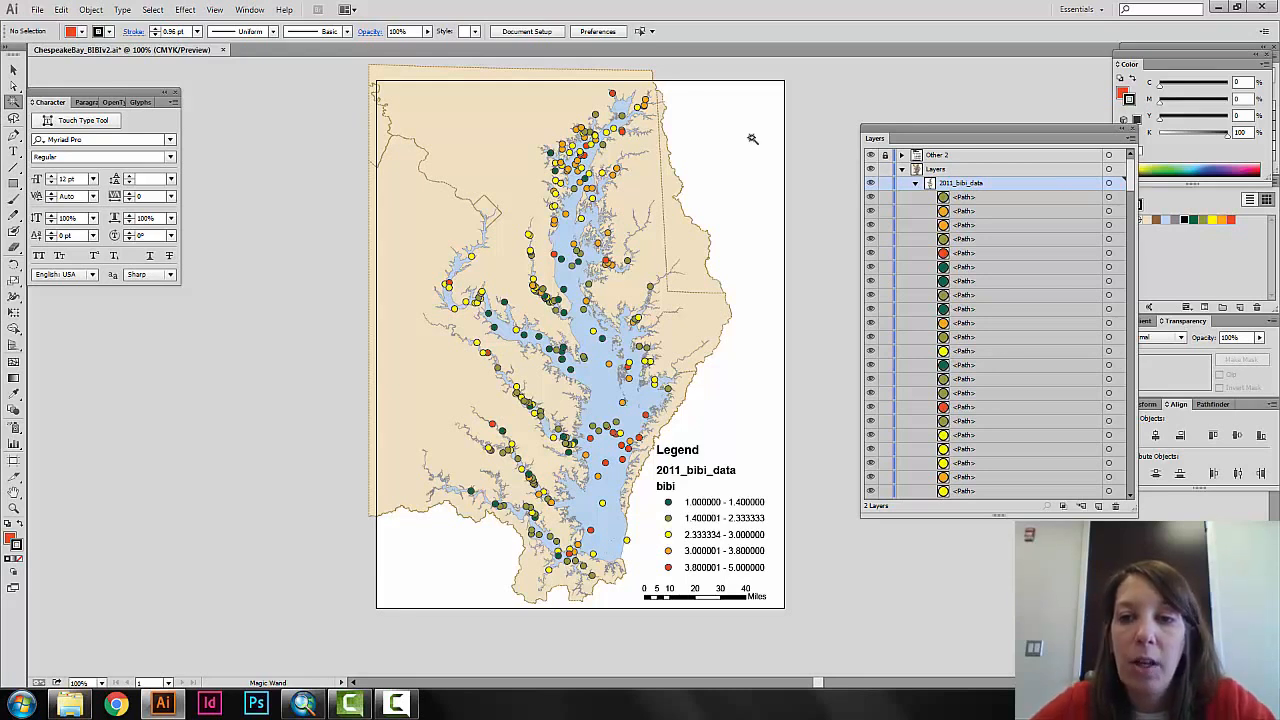
Collapse the 2011_bibi_data sublayer so only the main map sublayers are listed, and save the document.
click(903, 172)
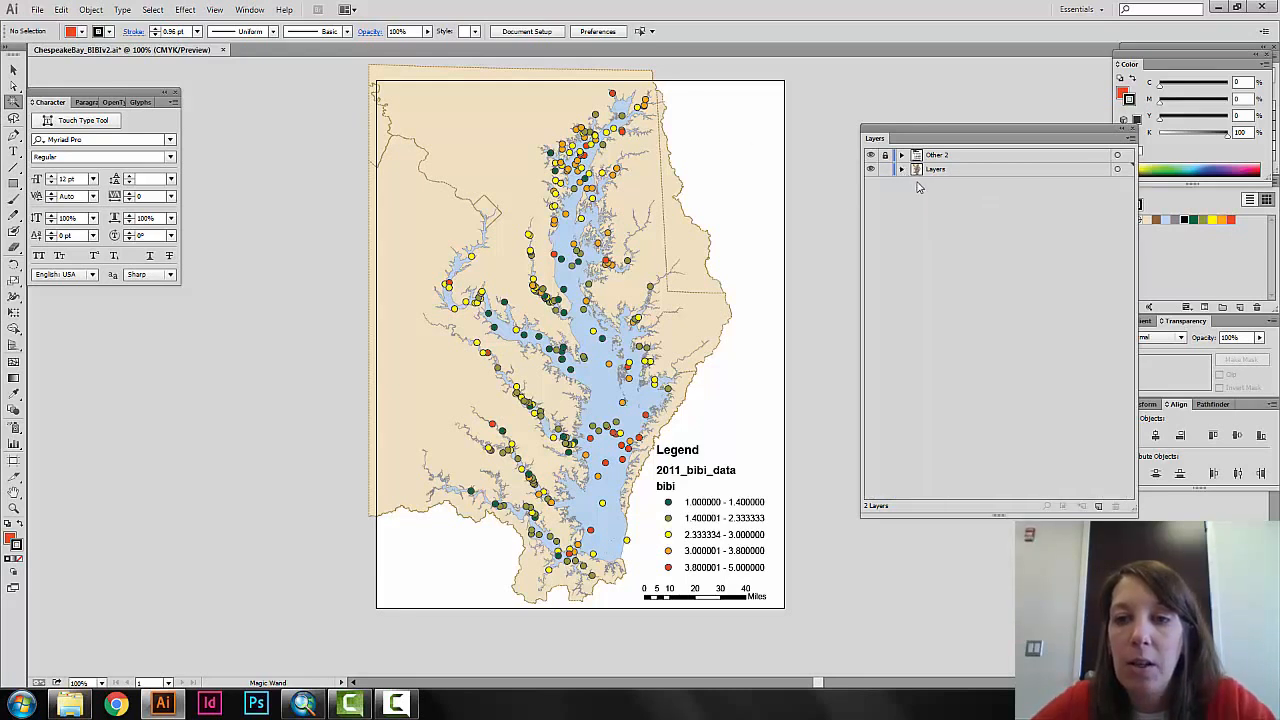
click(902, 170)
click(916, 186)
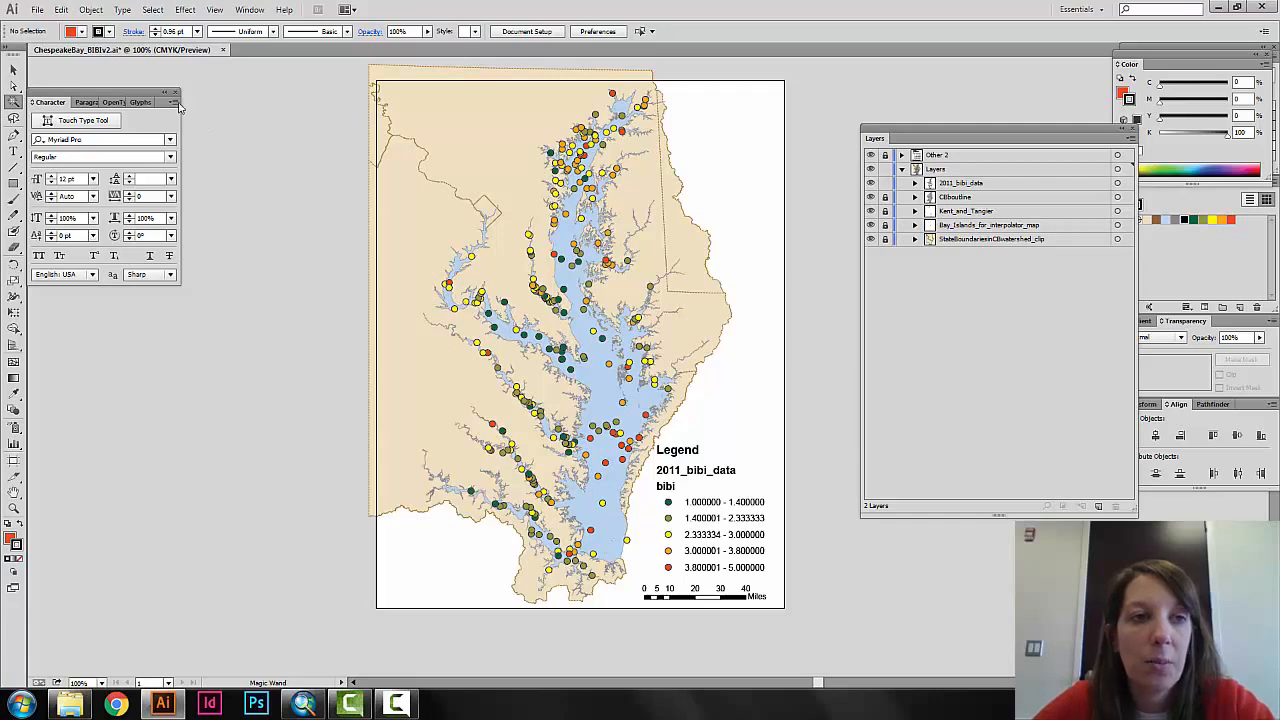
click(37, 9)
click(62, 128)
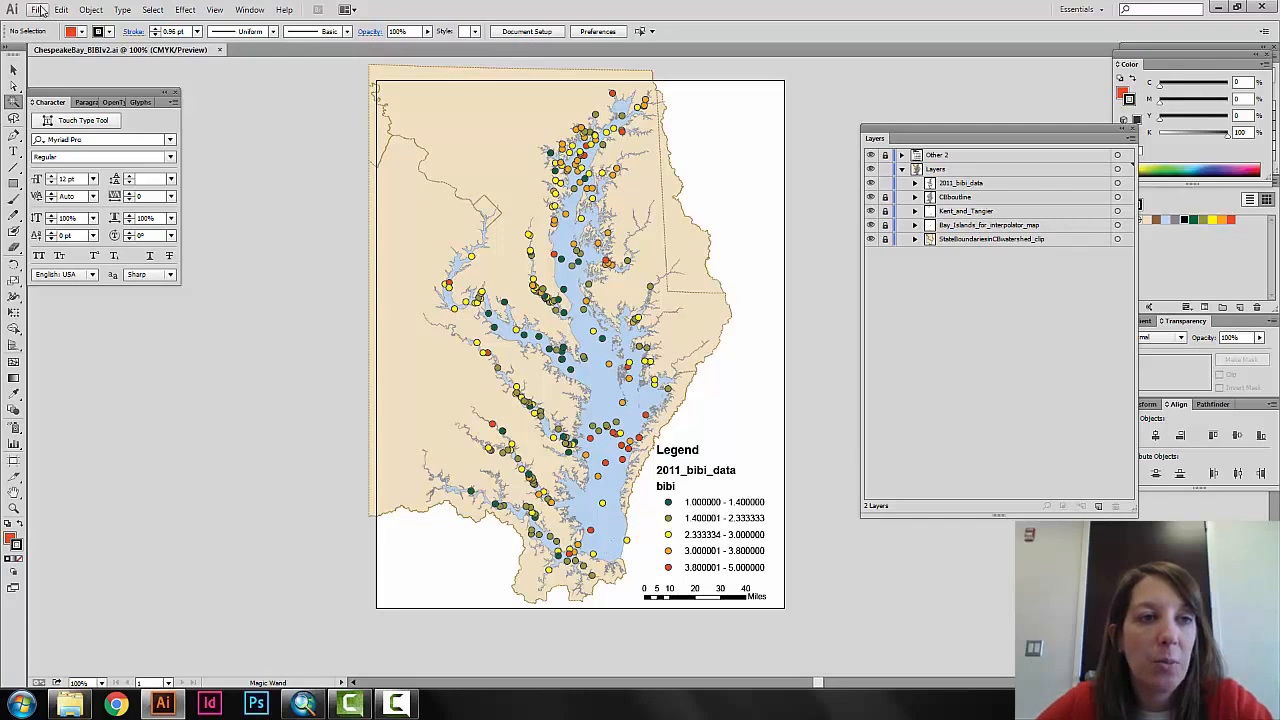
Start exporting the map in PNG format as ChespeakeBay_BIBIv2.png, using all artboards.
click(39, 10)
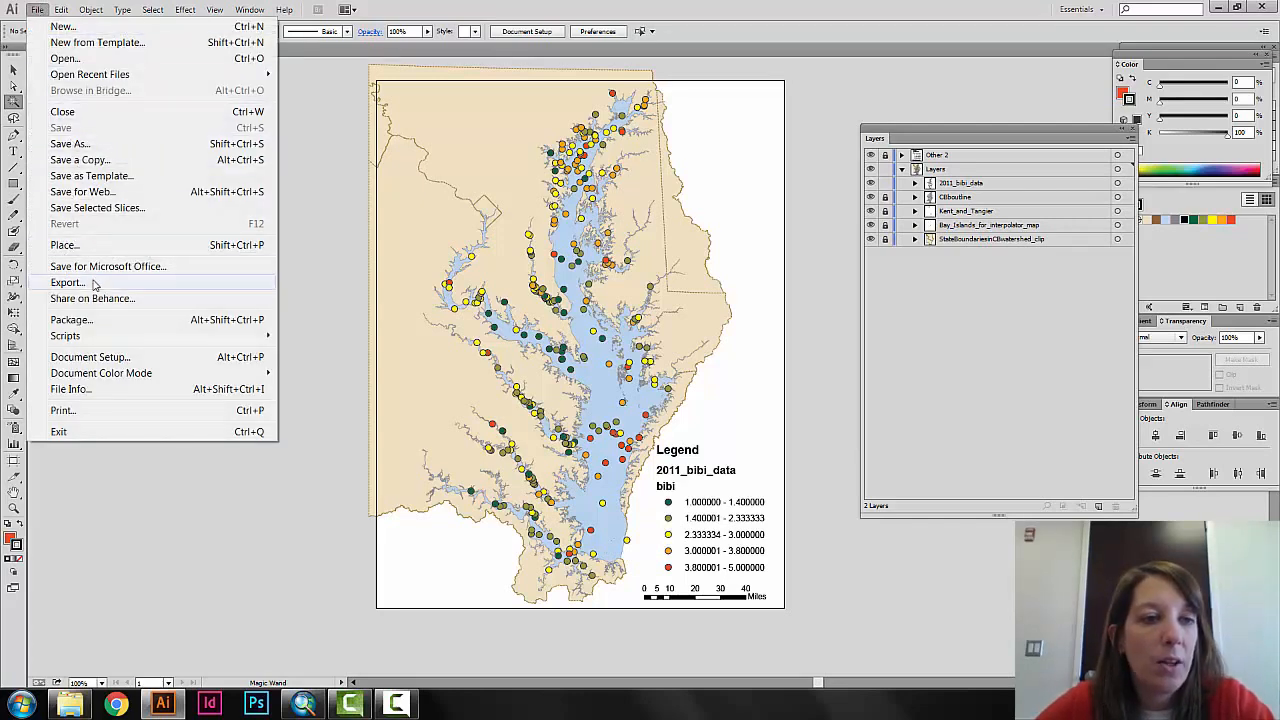
click(94, 285)
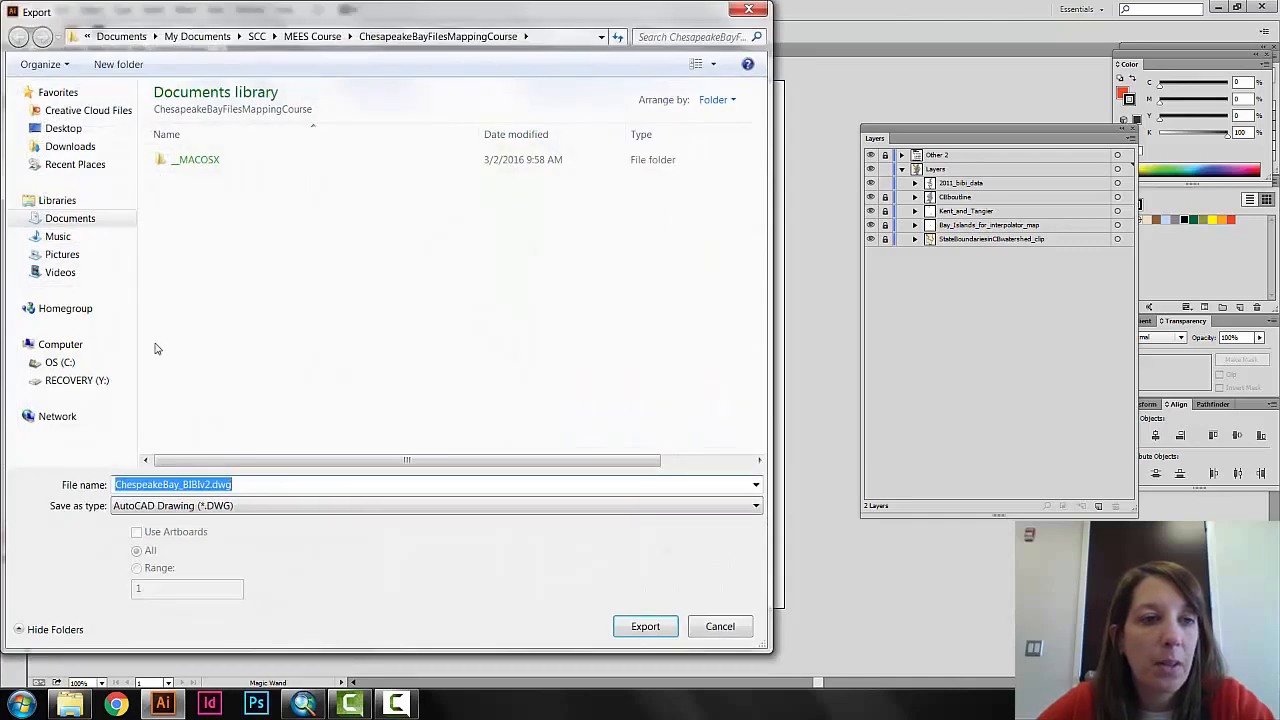
click(227, 508)
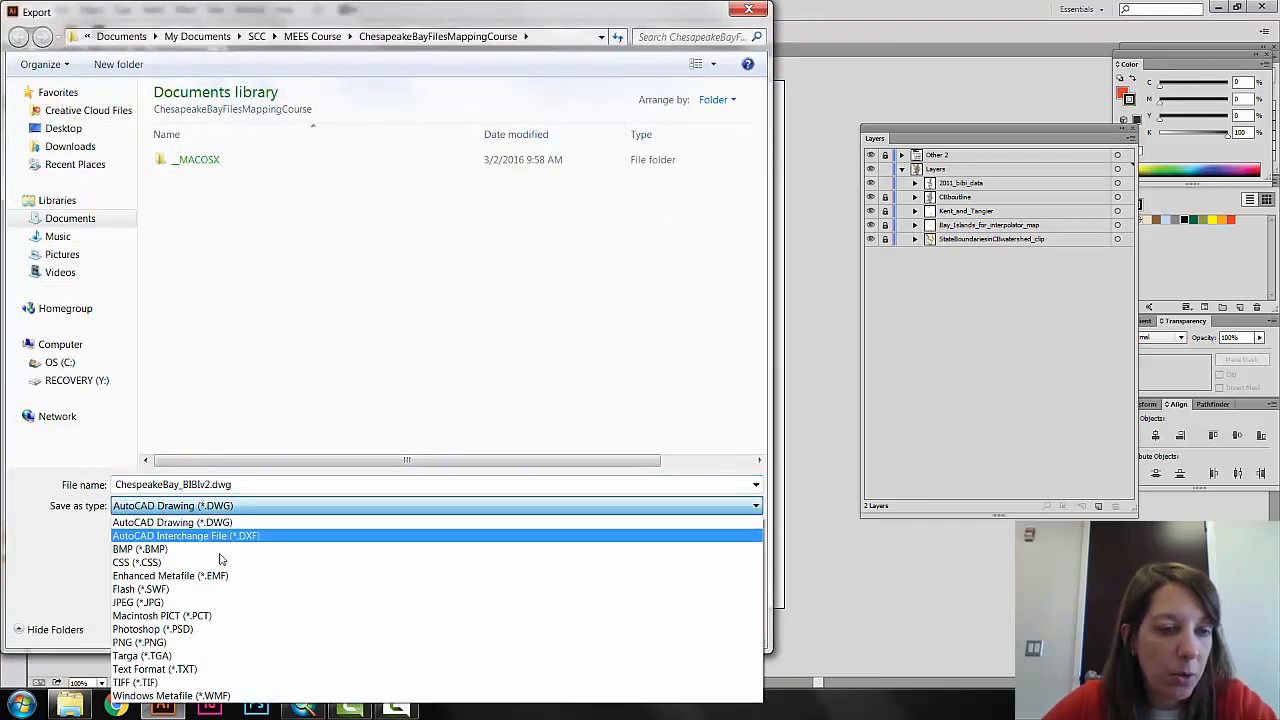
click(219, 642)
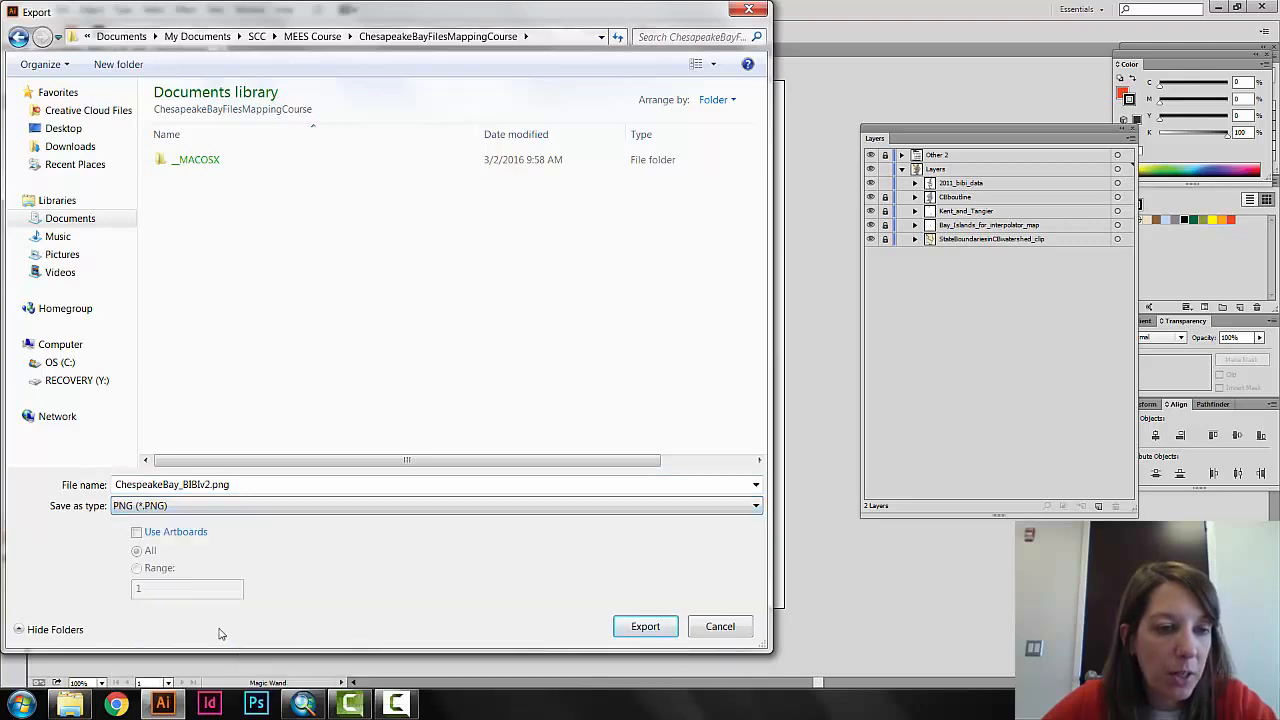
click(204, 514)
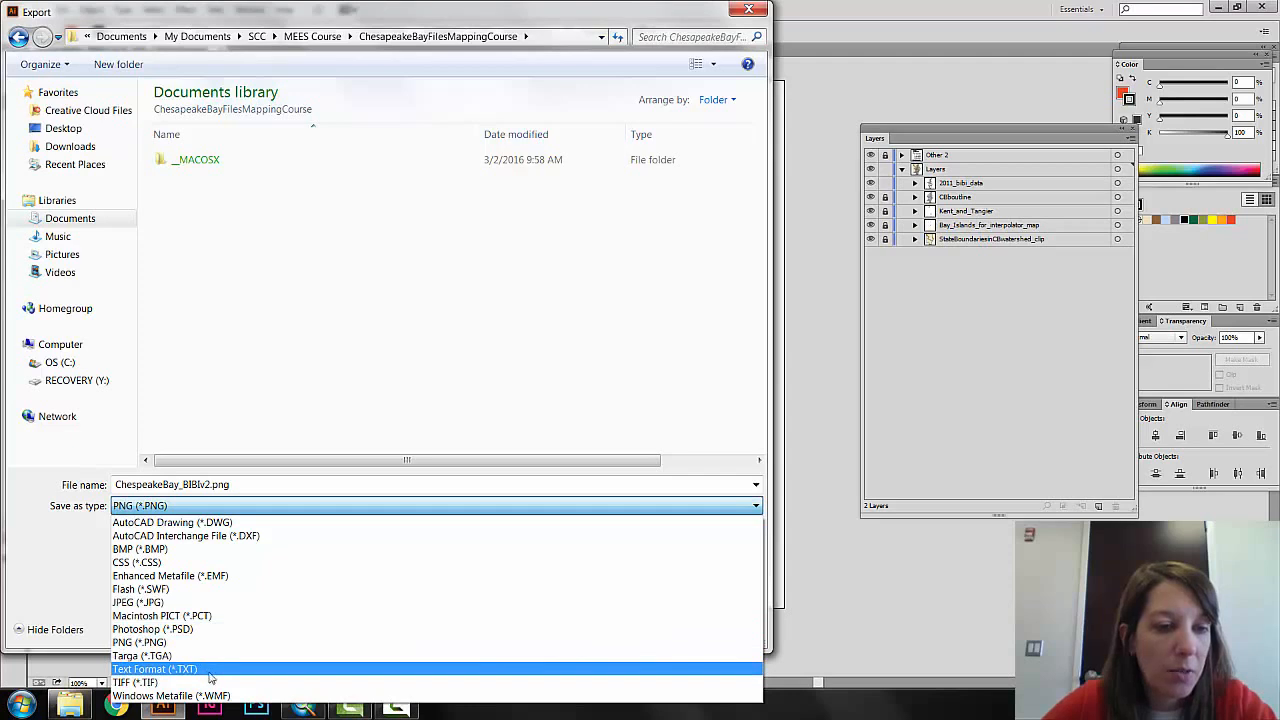
click(225, 509)
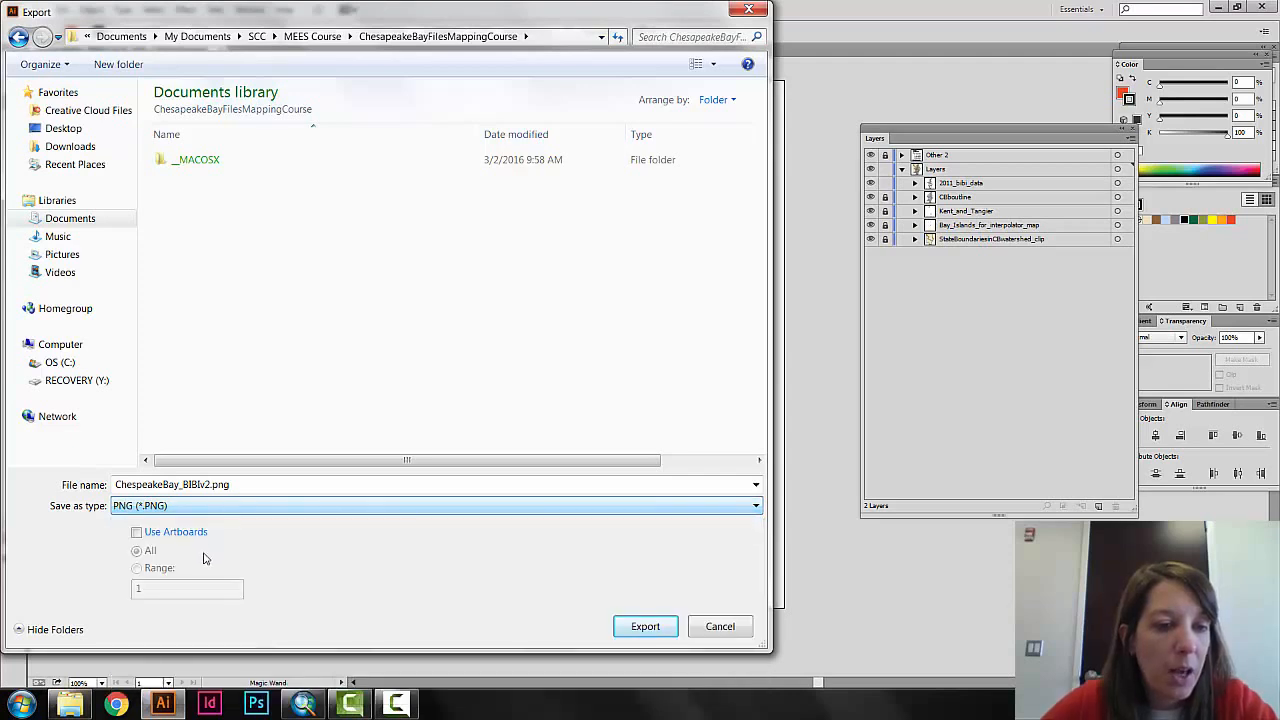
click(136, 533)
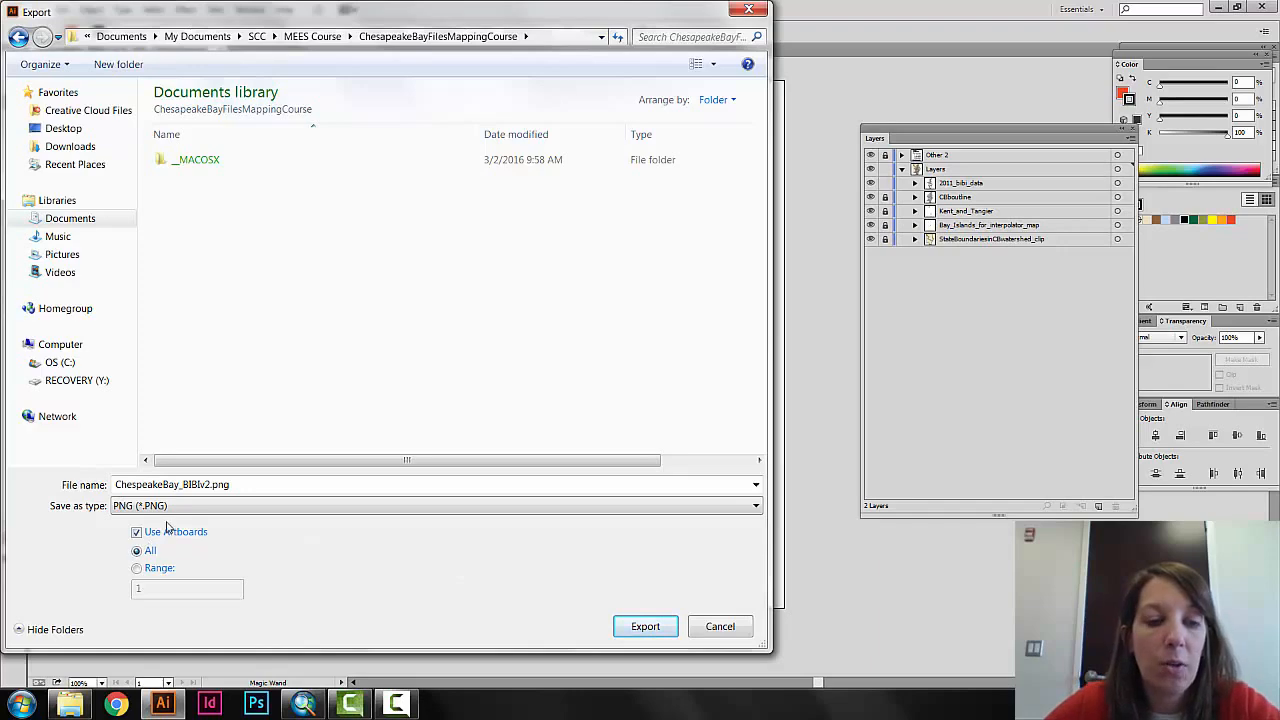
click(646, 626)
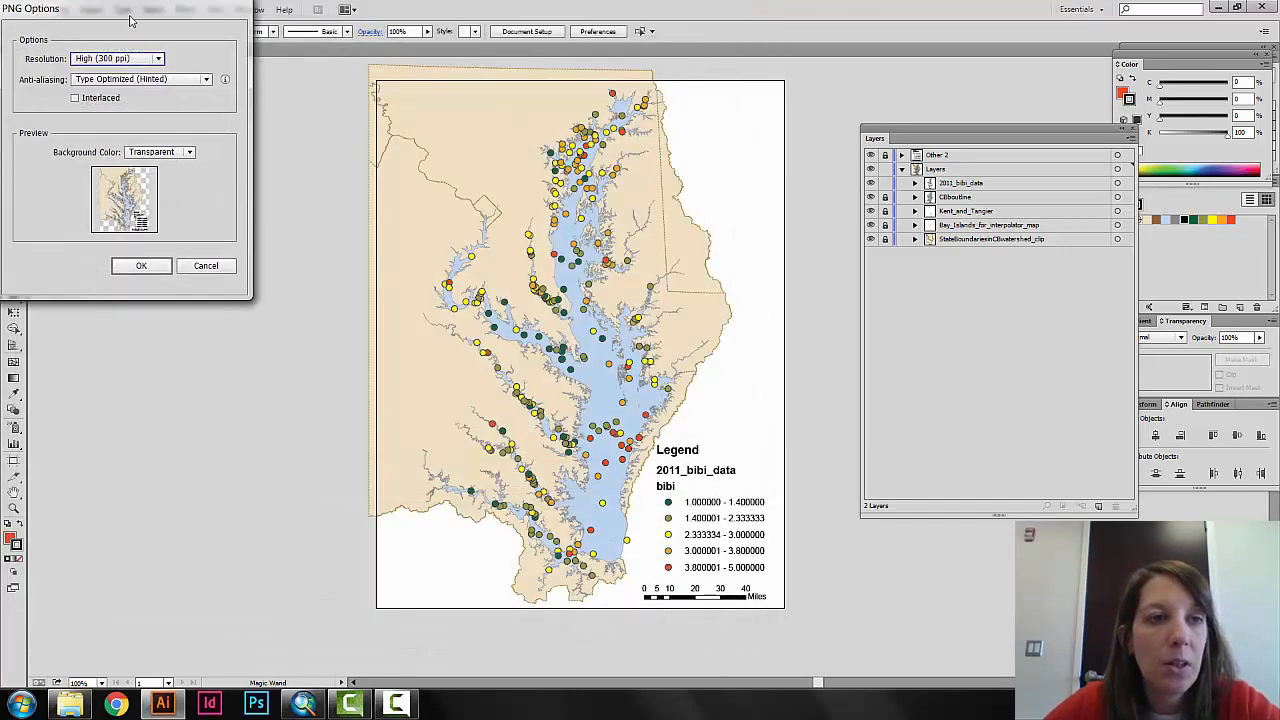
Complete the PNG export with the resolution set to High (300 ppi).
drag(128, 14, 491, 114)
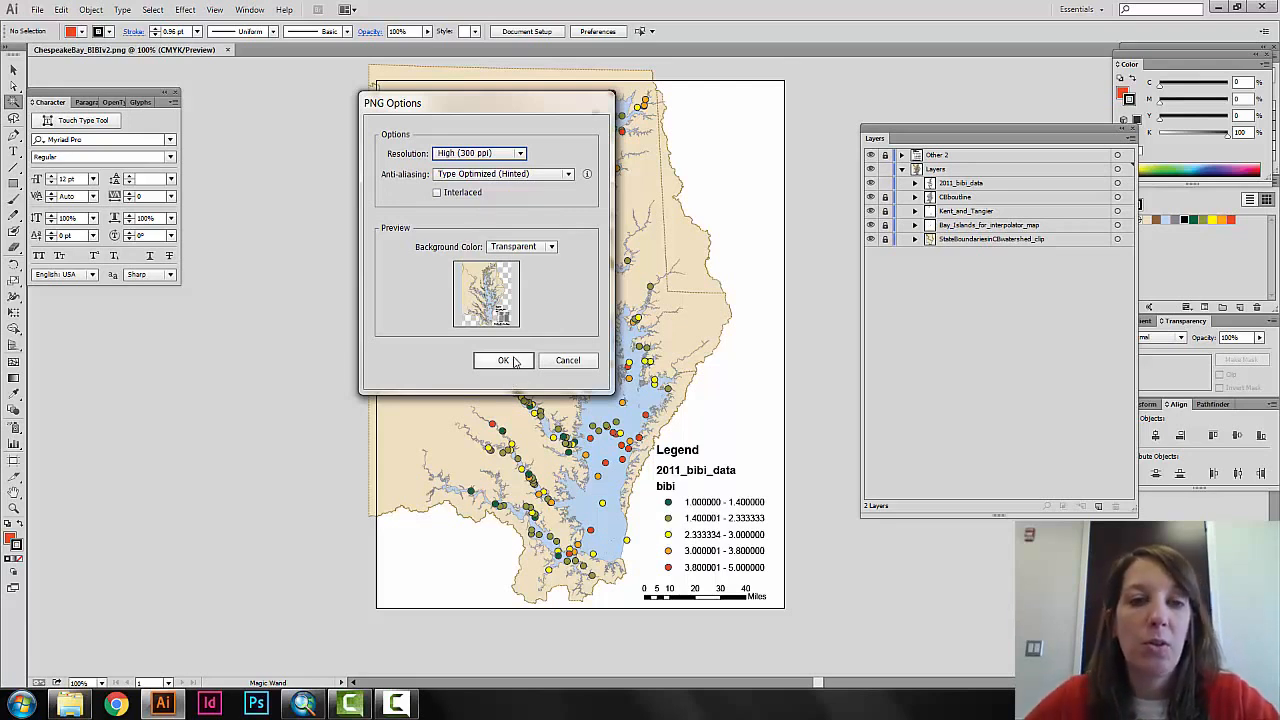
click(520, 152)
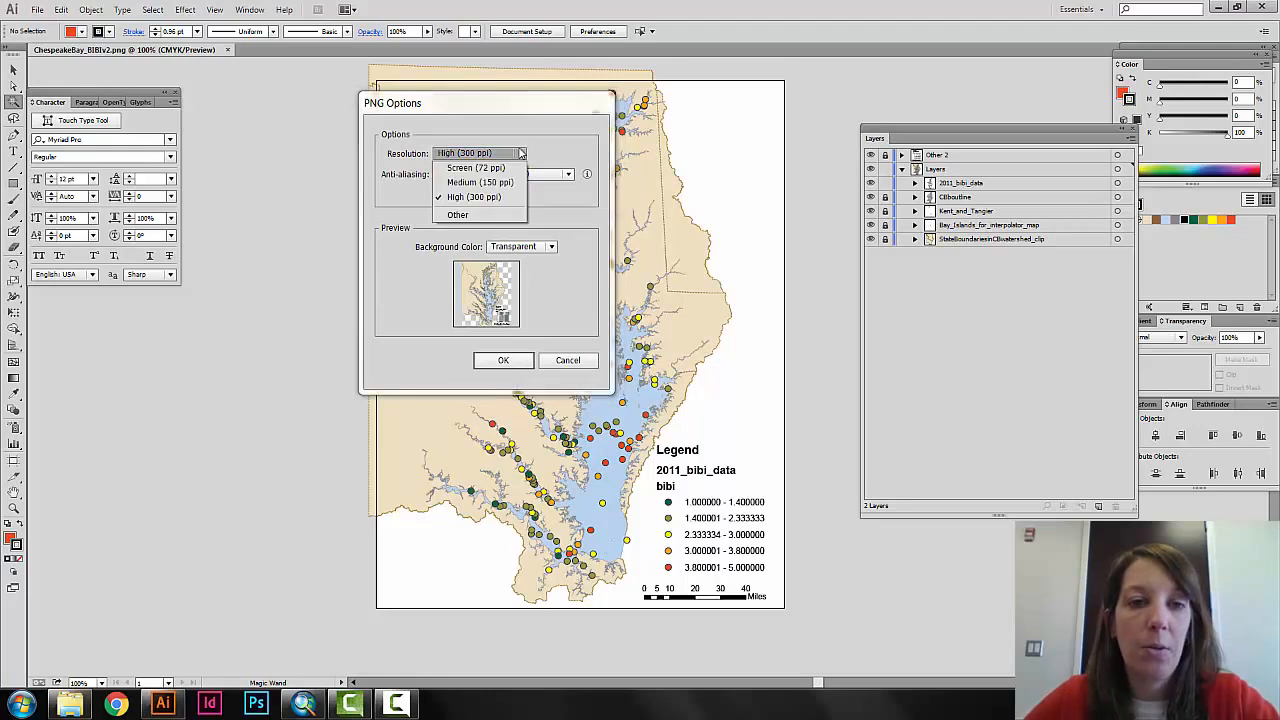
click(480, 197)
click(503, 361)
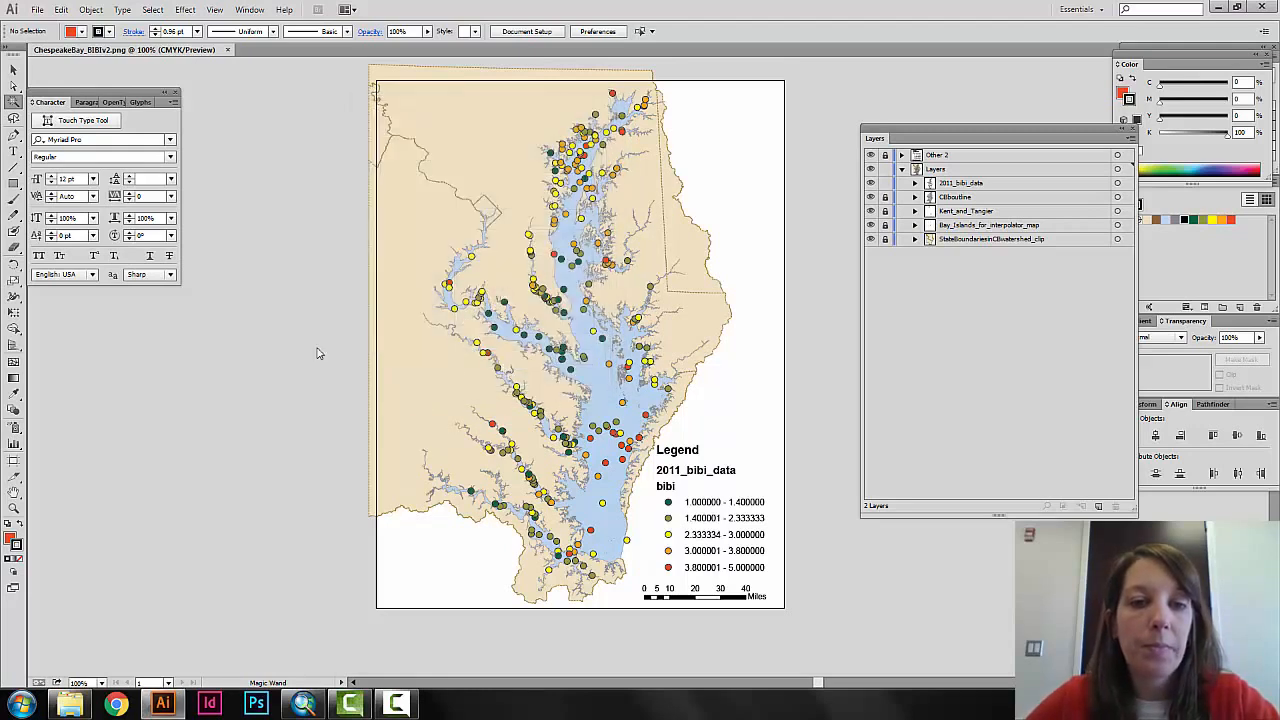